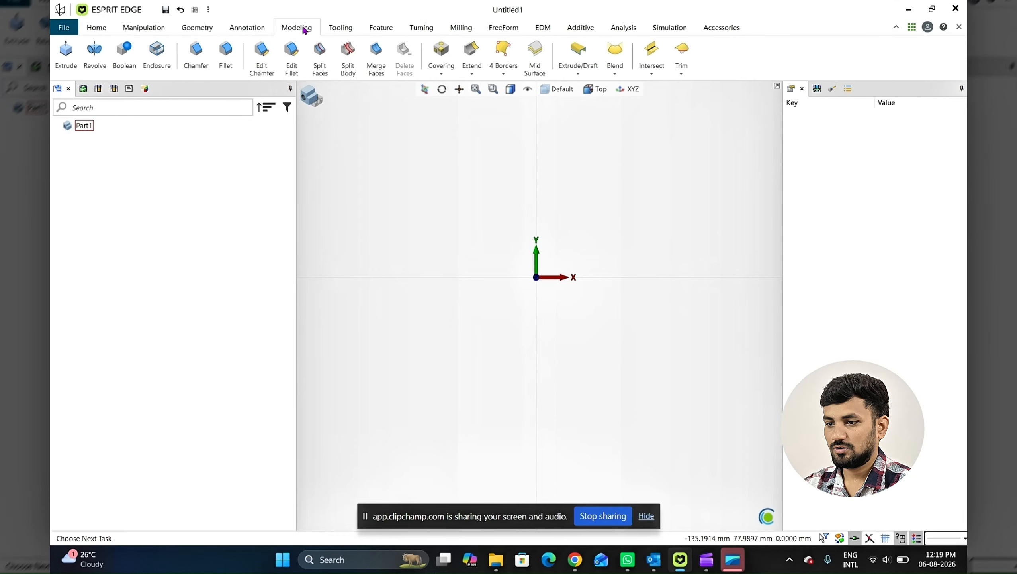
{"action": "middle_click_drag", "start_coordinate": [554, 247], "coordinate": [552, 265]}
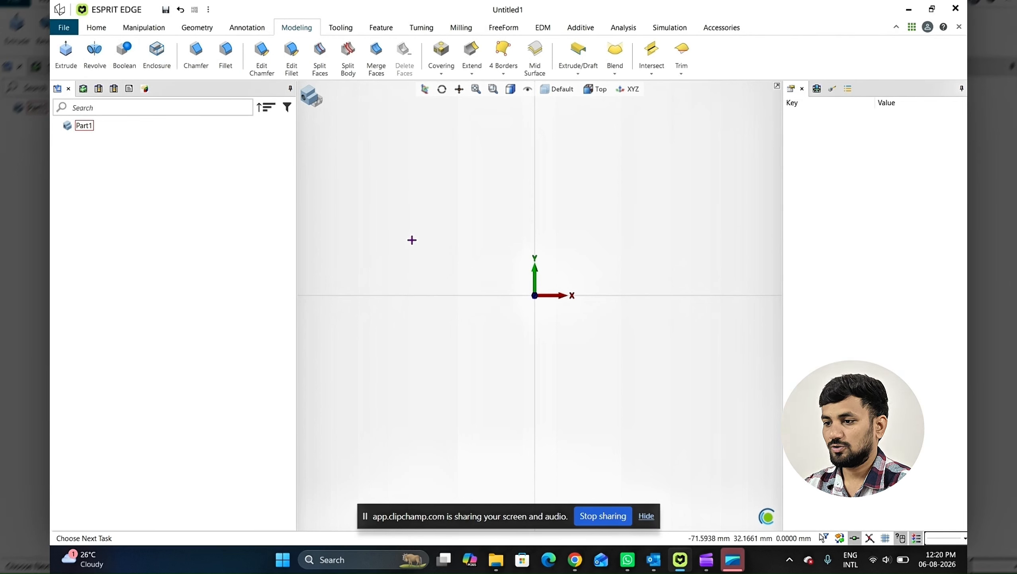
{"action": "middle_click_drag", "start_coordinate": [481, 229], "coordinate": [478, 221]}
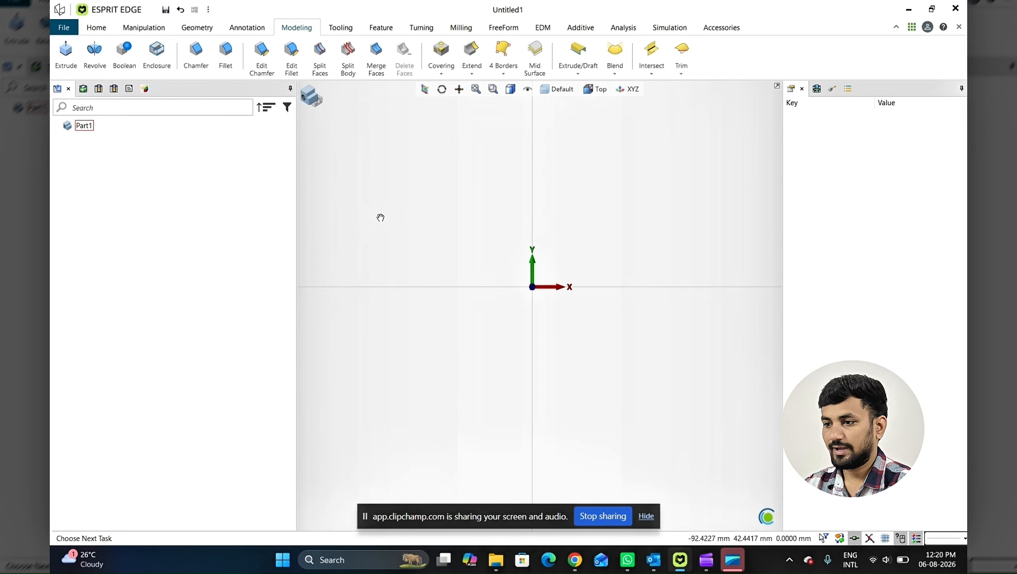
{"action": "middle_click_drag", "start_coordinate": [379, 218], "coordinate": [457, 230]}
Draw a rectangle about 101 mm wide in the Top plane, above the X axis on the negative X side of the origin.
{"action": "left_click", "coordinate": [198, 32]}
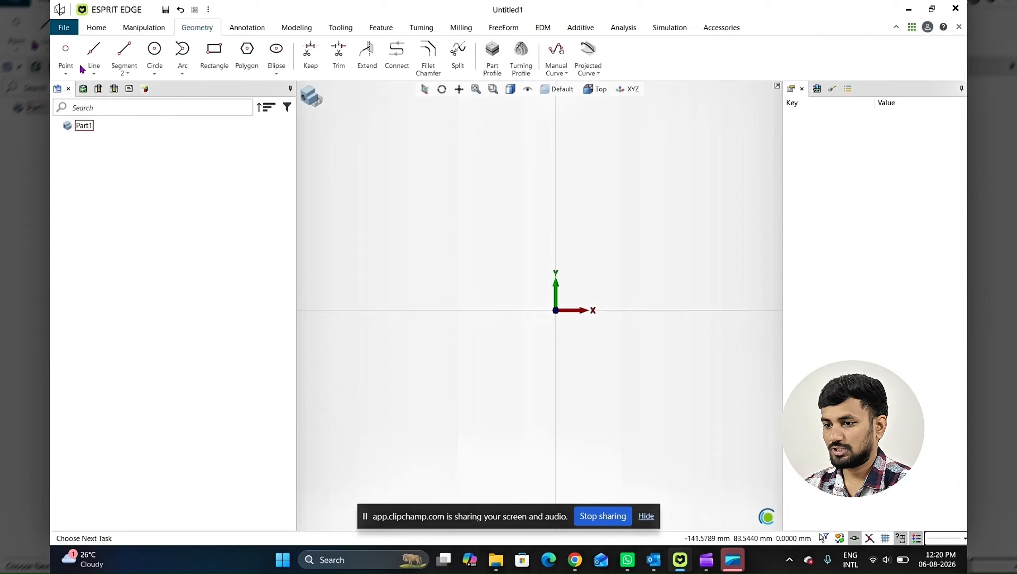
{"action": "left_click", "coordinate": [219, 54]}
{"action": "middle_click_drag", "start_coordinate": [527, 246], "coordinate": [530, 248]}
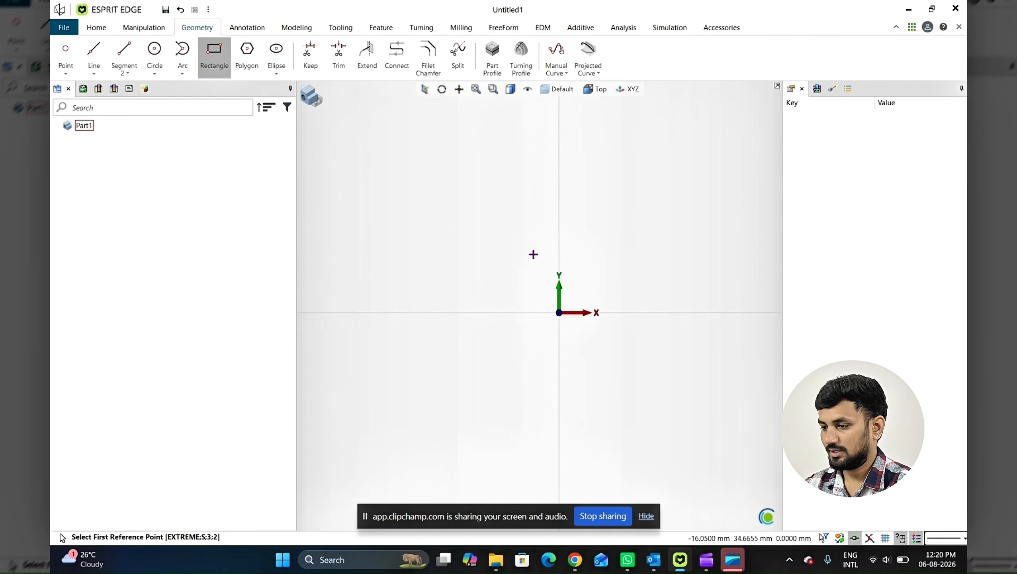
{"action": "left_click", "coordinate": [363, 154]}
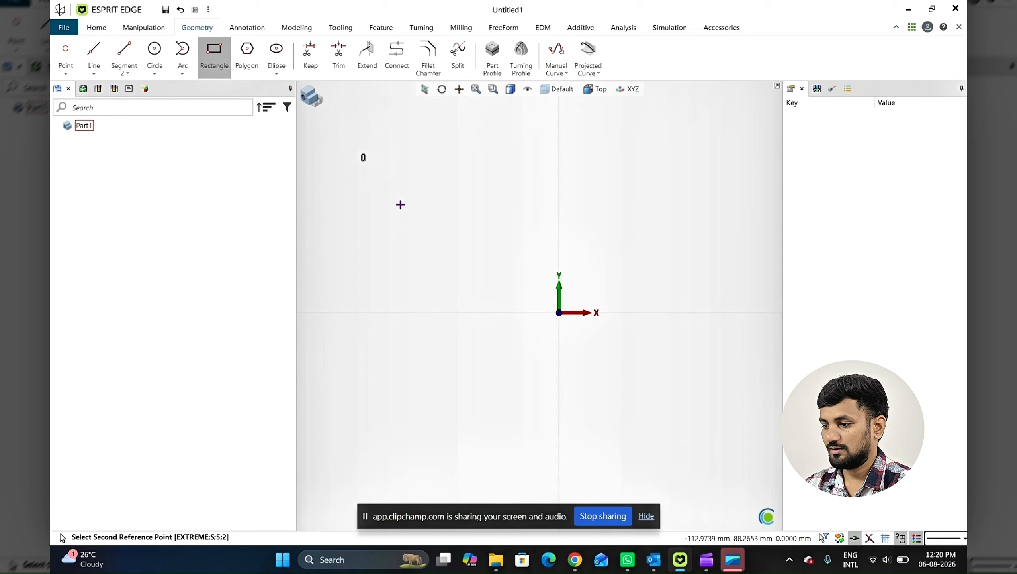
{"action": "left_click", "coordinate": [540, 294]}
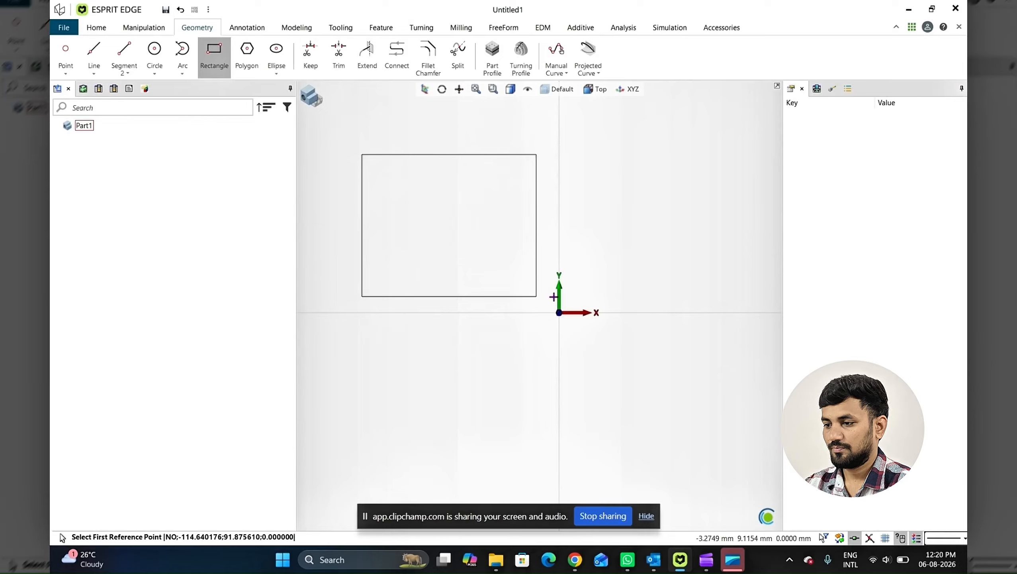
{"action": "key", "text": "Escape"}
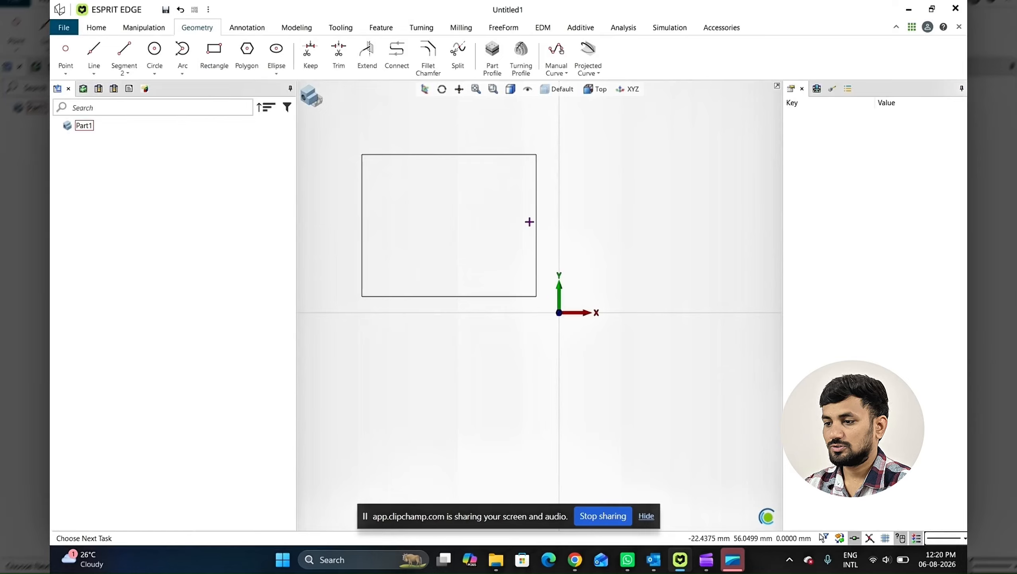
{"action": "middle_click_drag", "start_coordinate": [530, 222], "coordinate": [532, 228]}
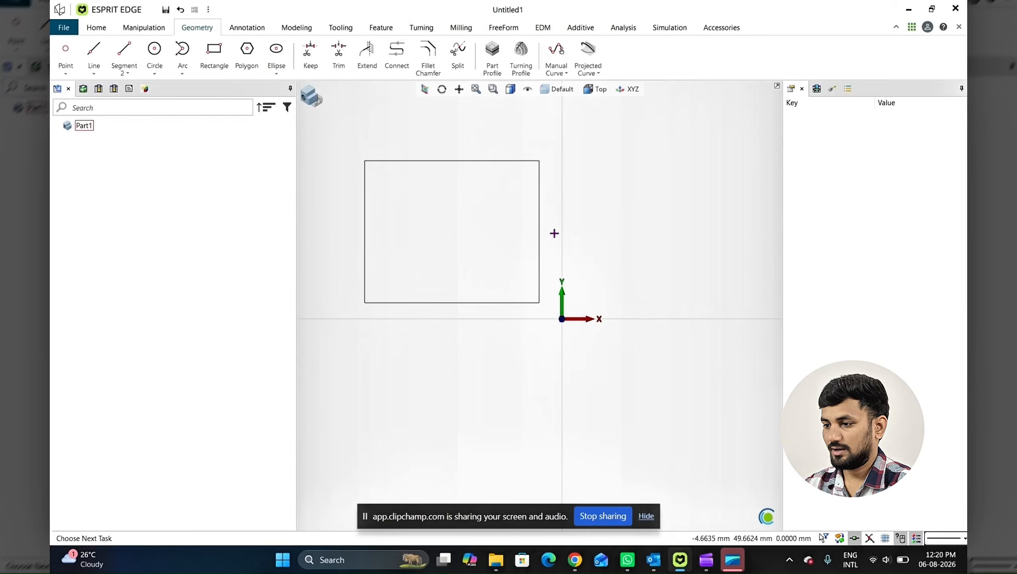
Select the rectangle as one connected profile, switch to selecting only its top edge, and clear the selection.
{"action": "left_click", "coordinate": [482, 161]}
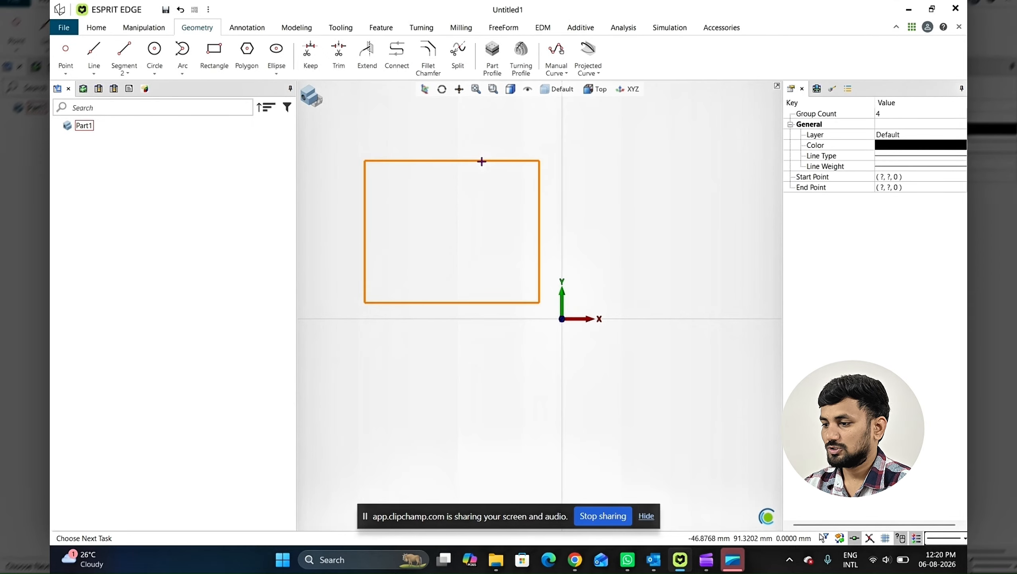
{"action": "left_click", "coordinate": [592, 175]}
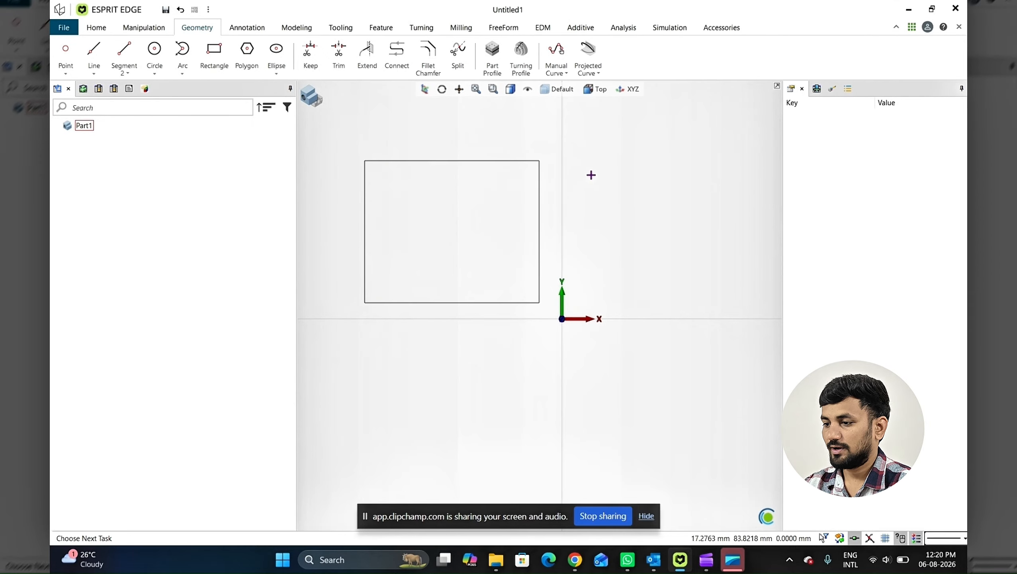
{"action": "left_click", "coordinate": [464, 161]}
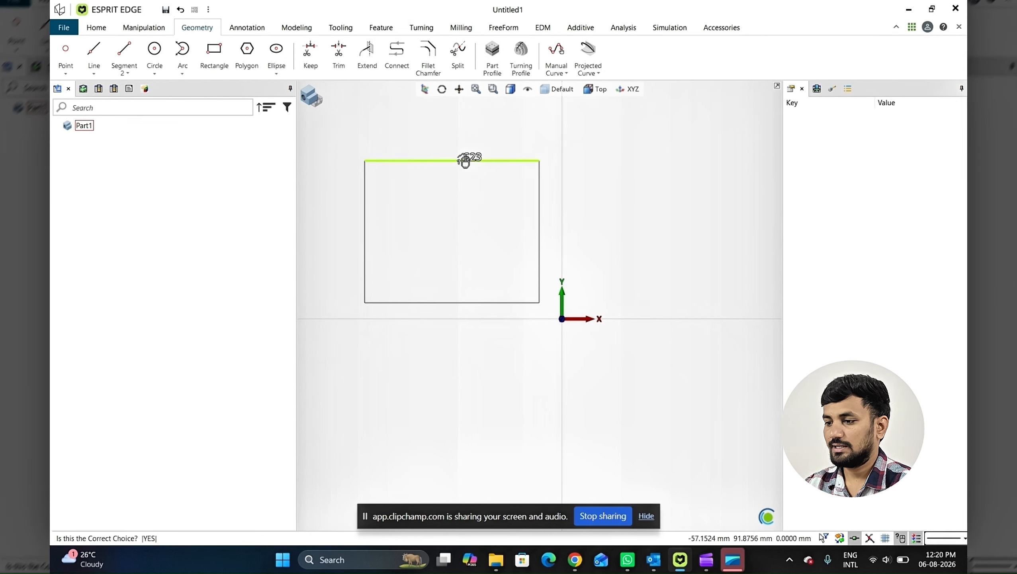
{"action": "left_click", "coordinate": [464, 160]}
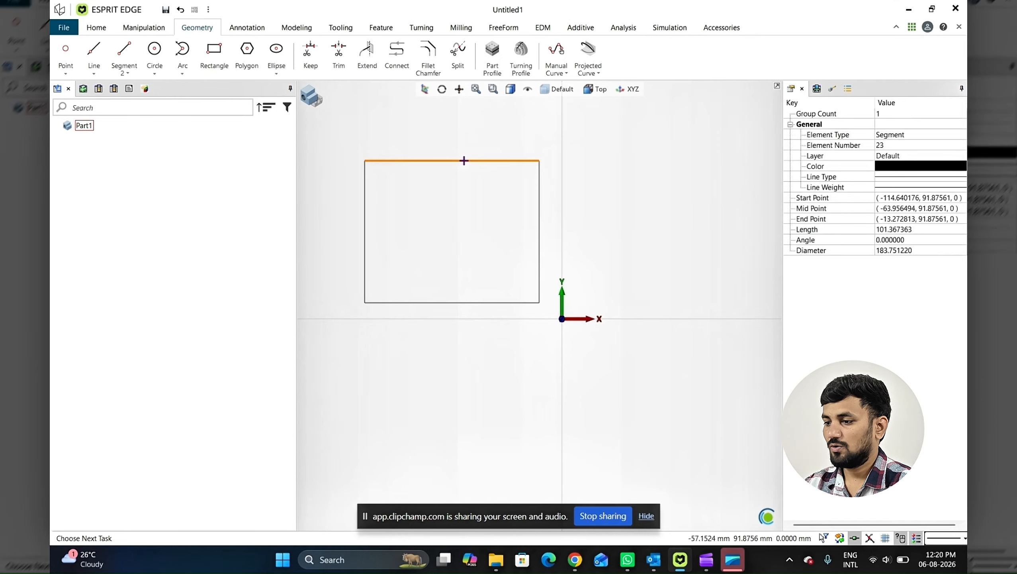
{"action": "left_click", "coordinate": [517, 204]}
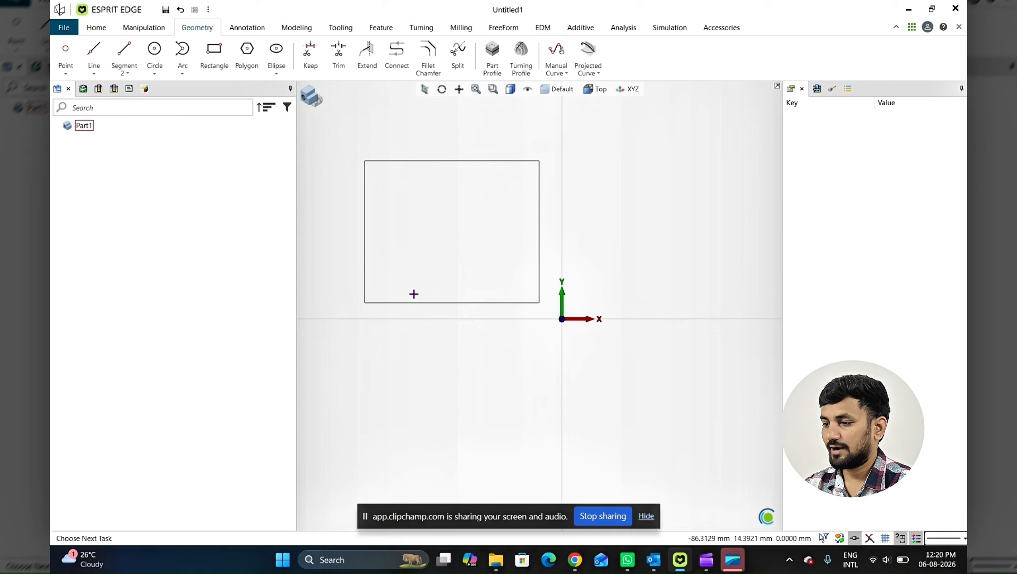
{"action": "left_click", "coordinate": [448, 161]}
{"action": "left_click", "coordinate": [449, 161]}
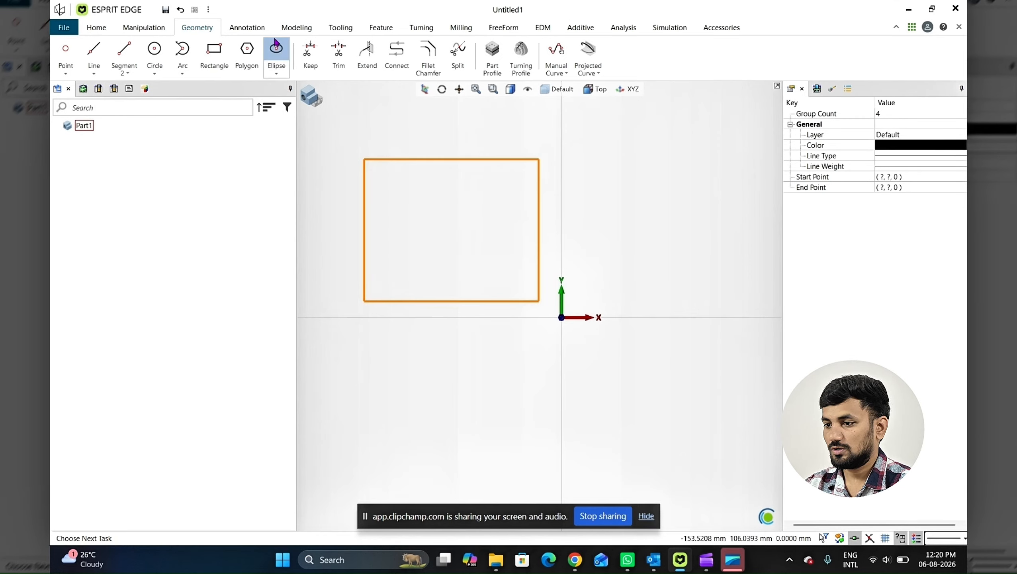
{"action": "left_click", "coordinate": [294, 29]}
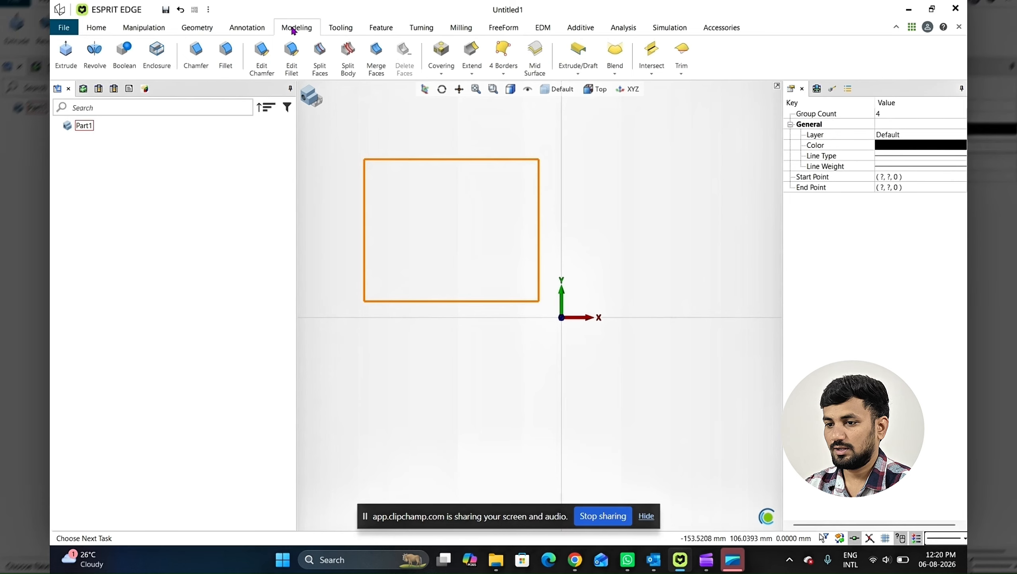
{"action": "left_click", "coordinate": [59, 69]}
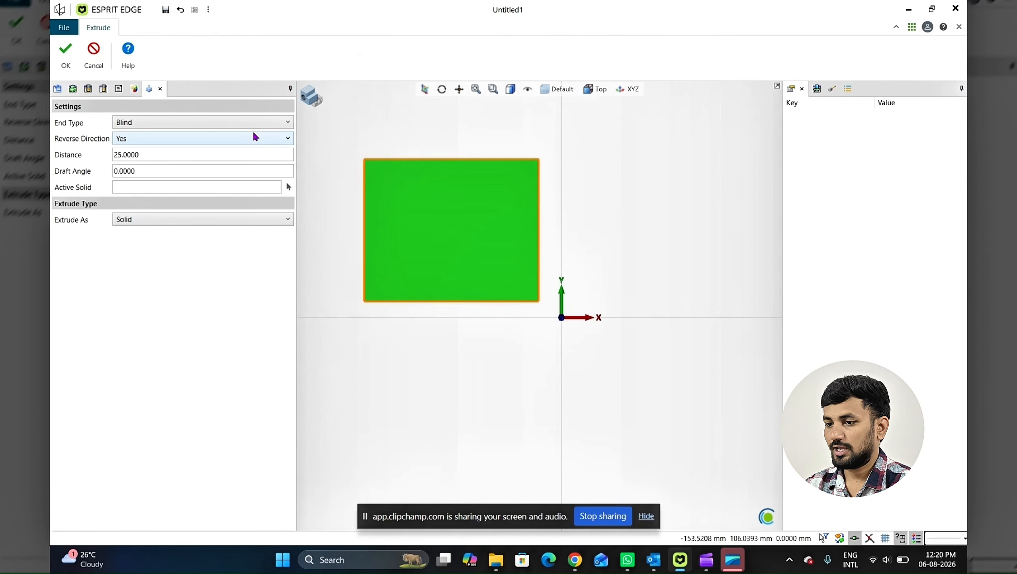
{"action": "left_click", "coordinate": [87, 65]}
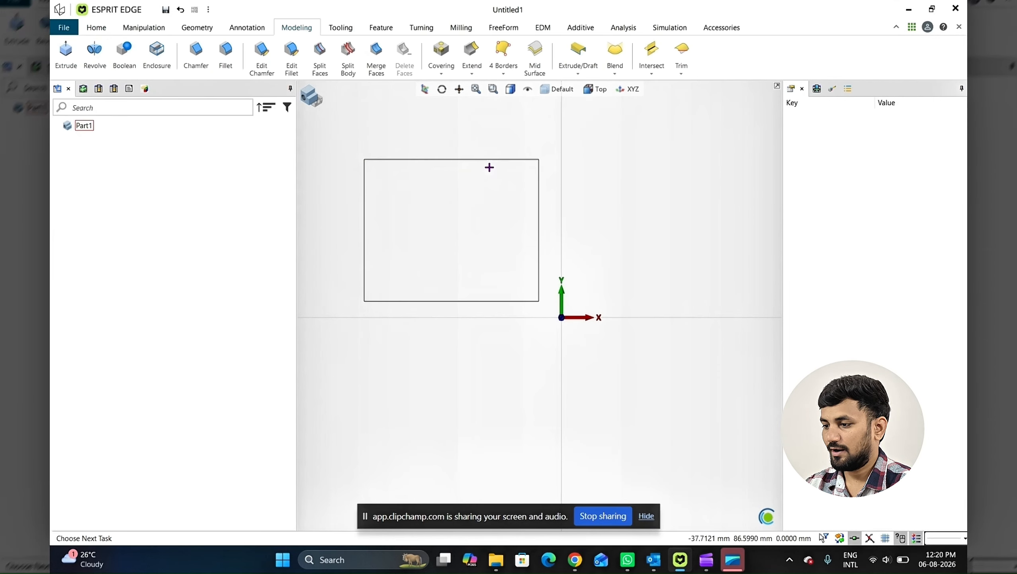
{"action": "left_click", "coordinate": [65, 57]}
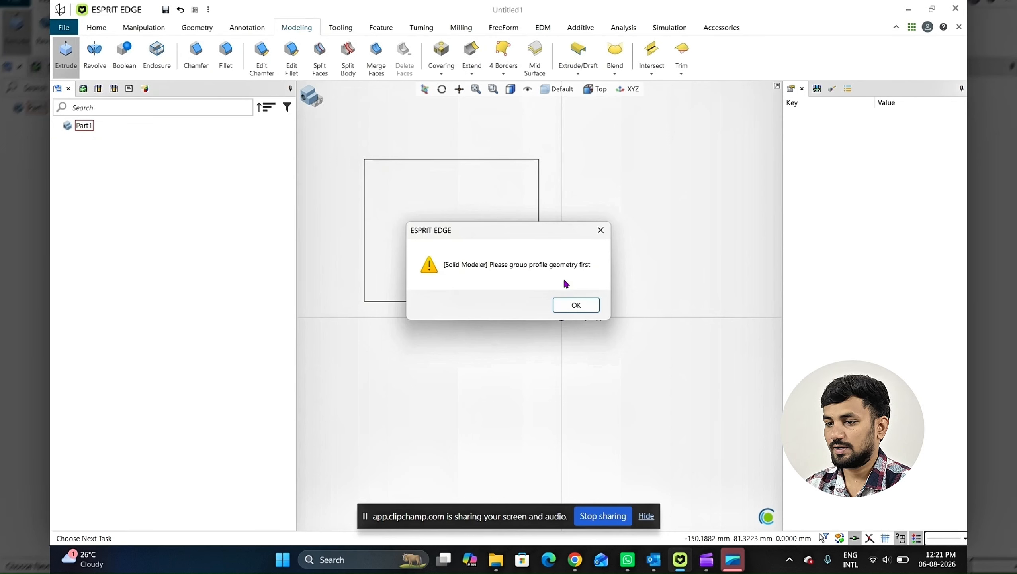
{"action": "key", "text": "Return"}
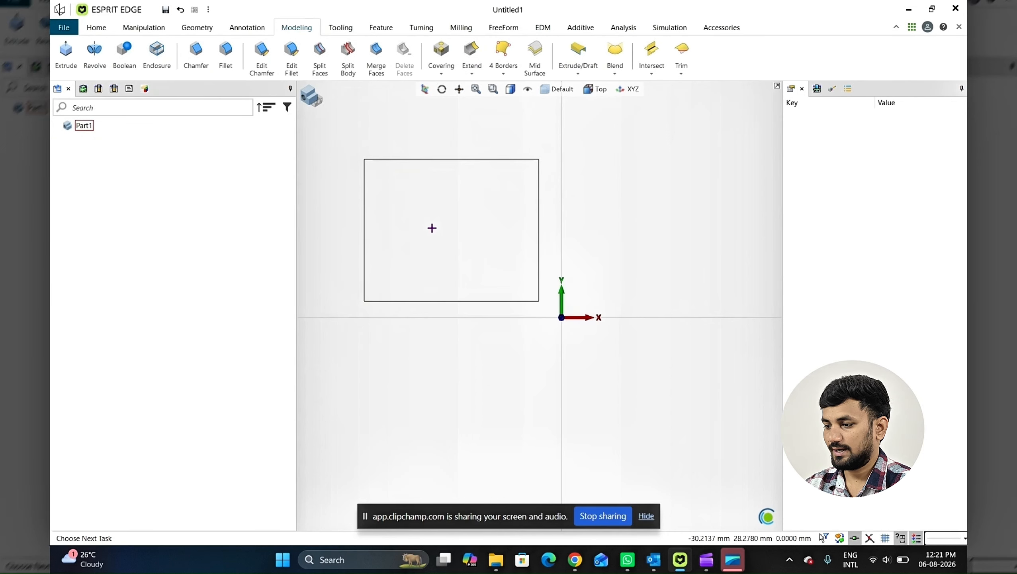
Select all four connected segments of the rectangle as the profile and start an Extrude from it.
{"action": "left_click", "coordinate": [470, 160]}
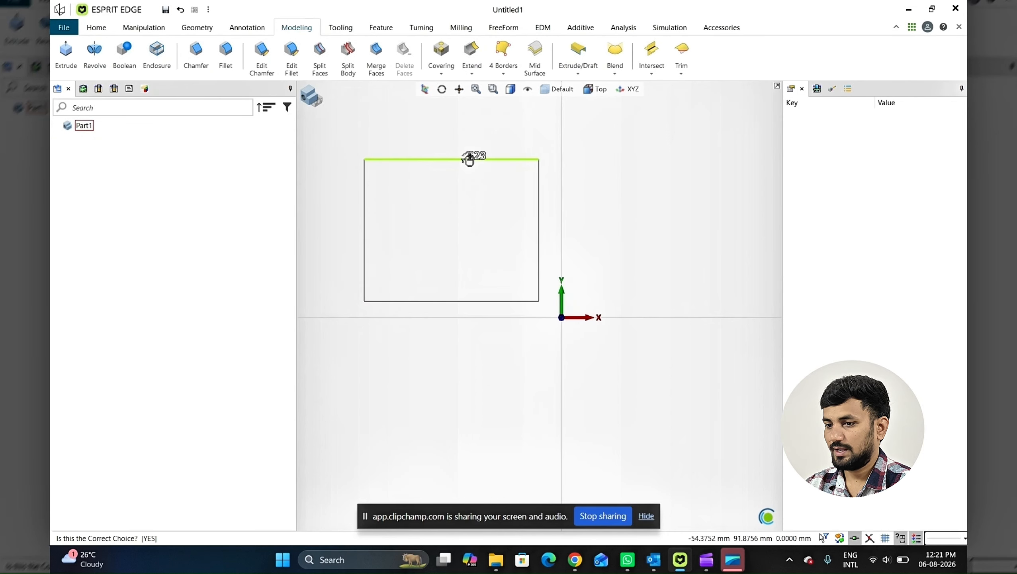
{"action": "left_click", "coordinate": [470, 160]}
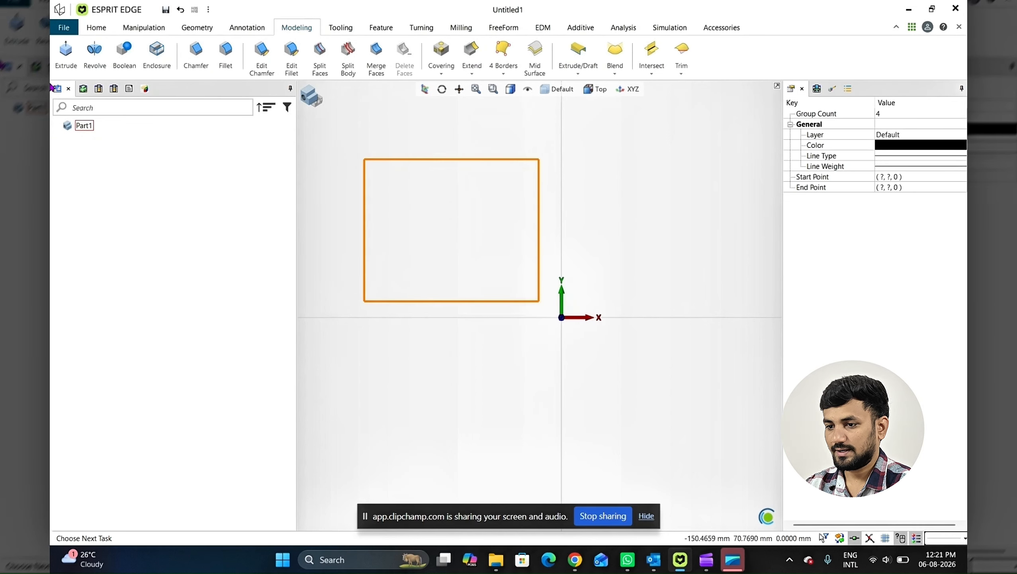
{"action": "left_click", "coordinate": [65, 57]}
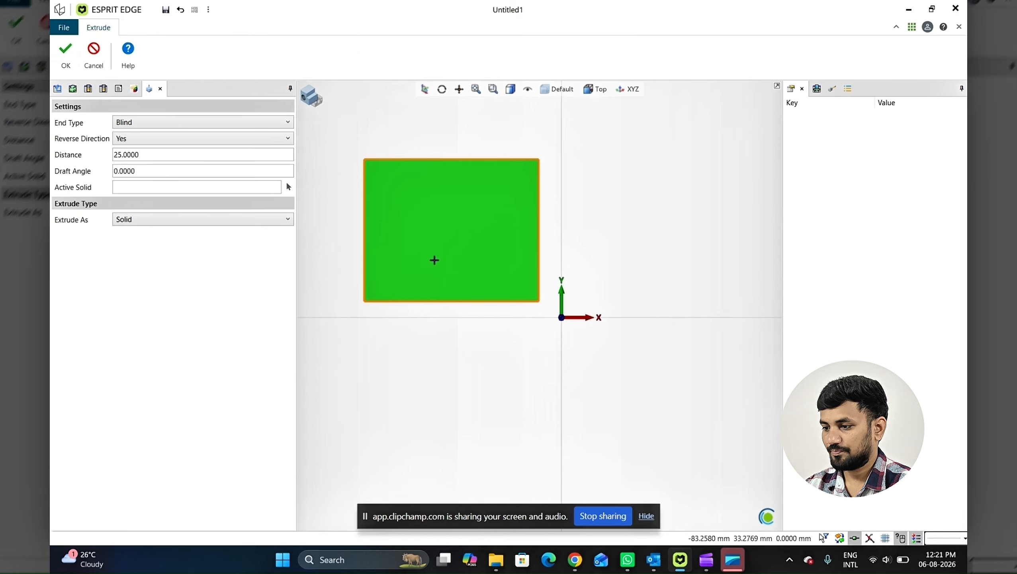
{"action": "scroll", "coordinate": [434, 259], "scroll_direction": "down", "scroll_amount": 2}
{"action": "middle_click_drag", "start_coordinate": [498, 269], "coordinate": [500, 233]}
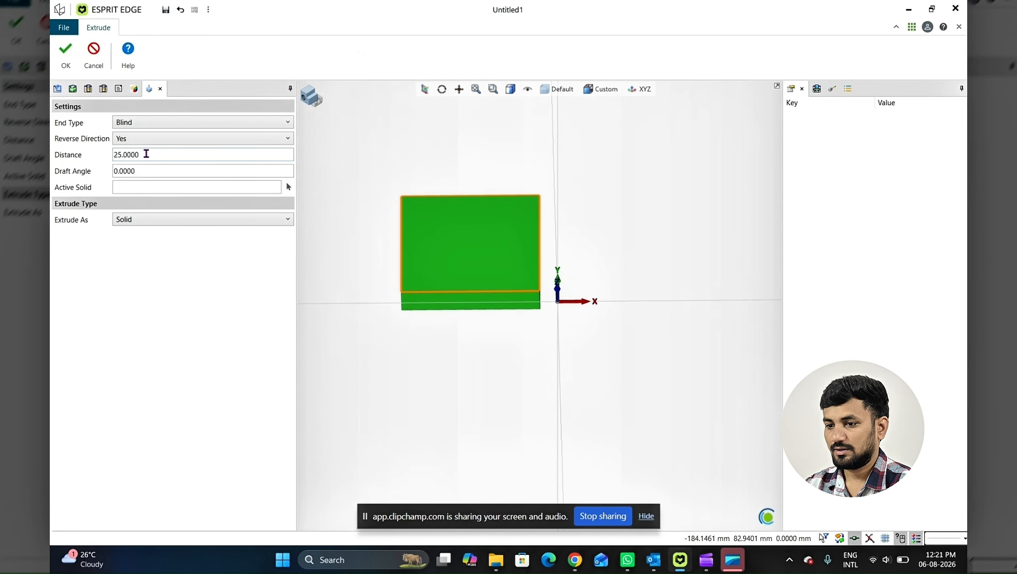
{"action": "double_click", "coordinate": [145, 154]}
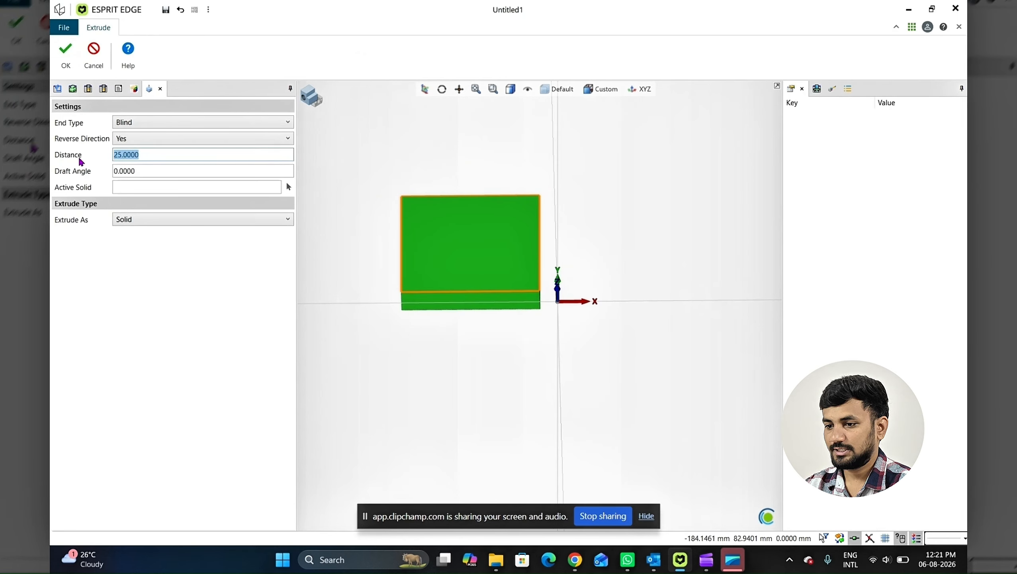
{"action": "left_click", "coordinate": [153, 121]}
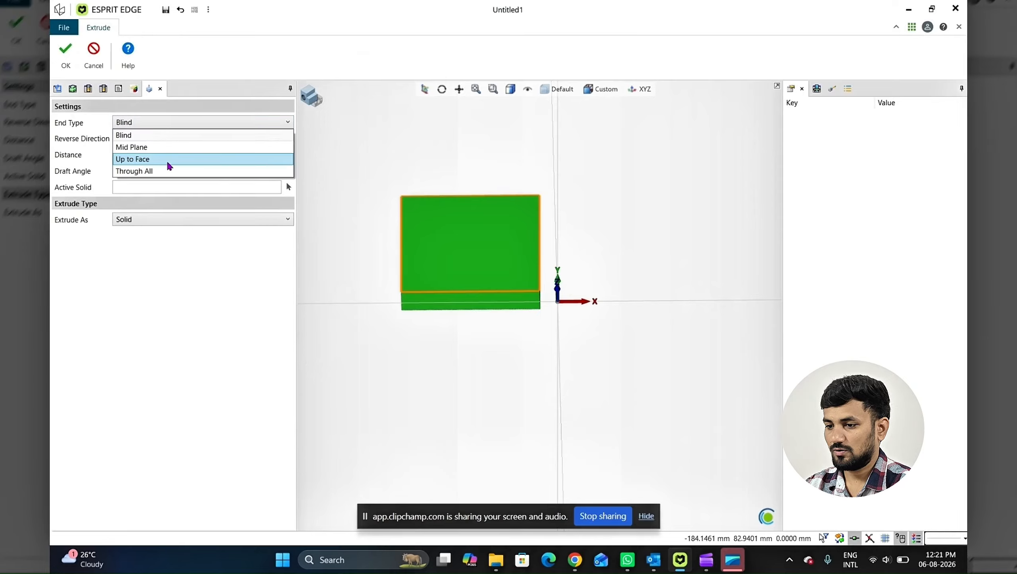
{"action": "left_click", "coordinate": [185, 289]}
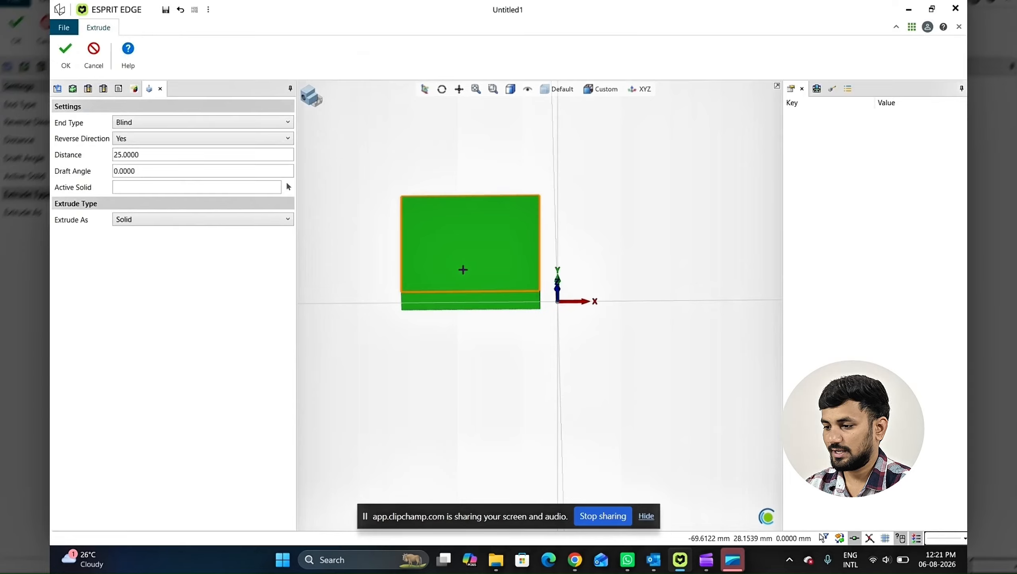
Switch the extrusion's Reverse Direction to No, and set it back to Yes.
{"action": "middle_click_drag", "start_coordinate": [464, 269], "coordinate": [480, 264]}
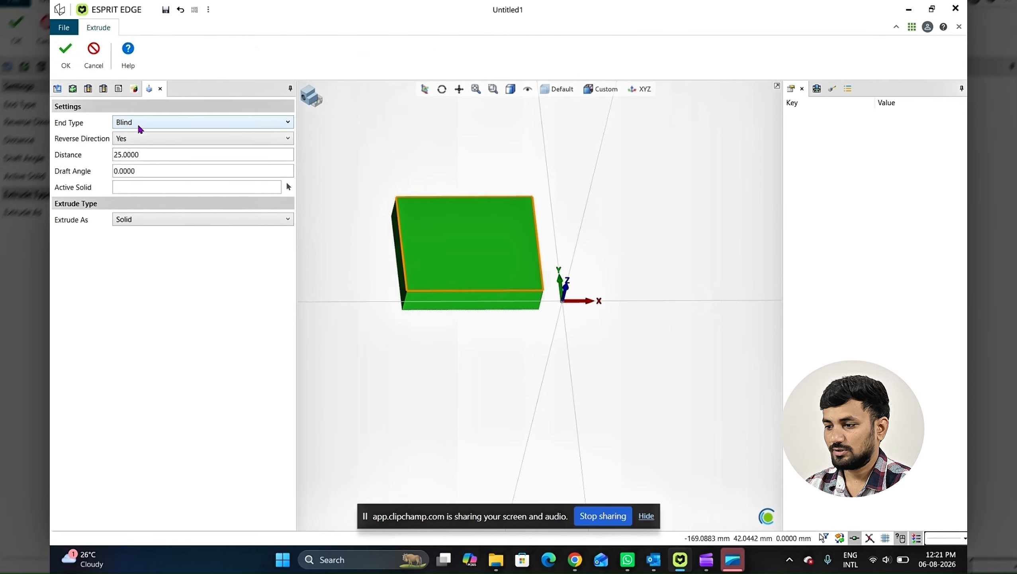
{"action": "middle_click_drag", "start_coordinate": [403, 246], "coordinate": [479, 200]}
{"action": "left_click", "coordinate": [122, 140]}
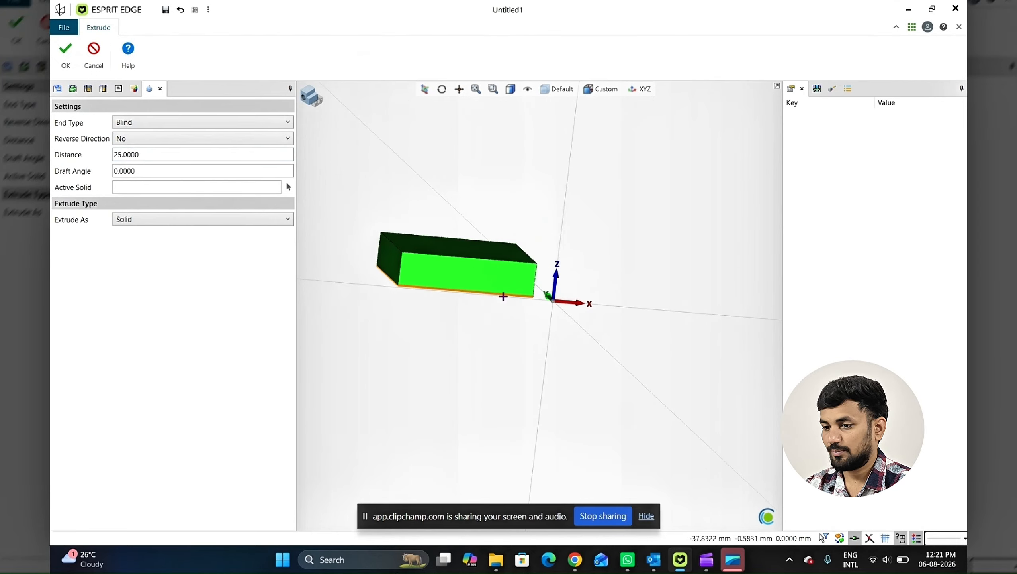
{"action": "left_click", "coordinate": [145, 140]}
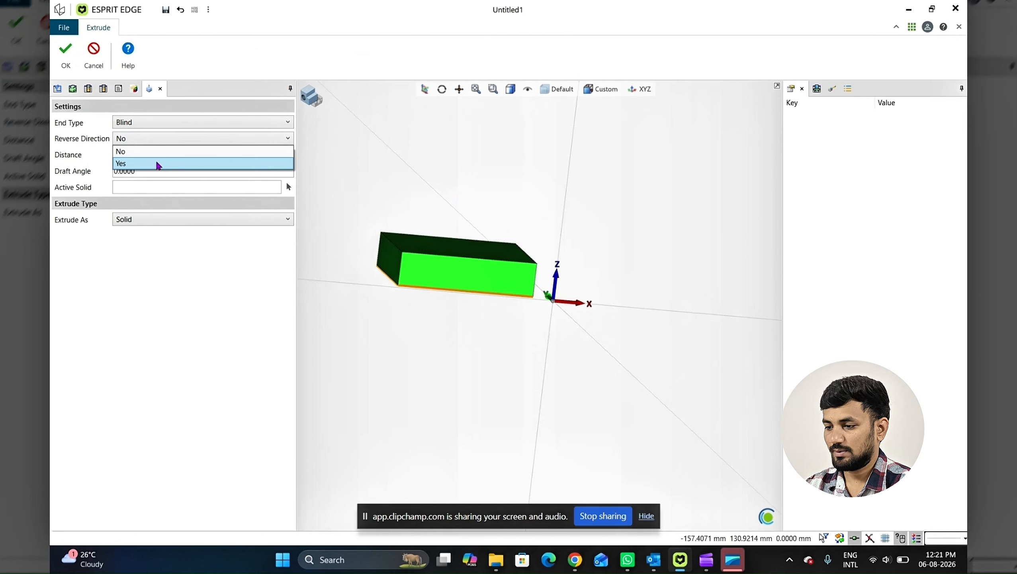
{"action": "left_click", "coordinate": [158, 164]}
{"action": "middle_click_drag", "start_coordinate": [466, 295], "coordinate": [485, 312]}
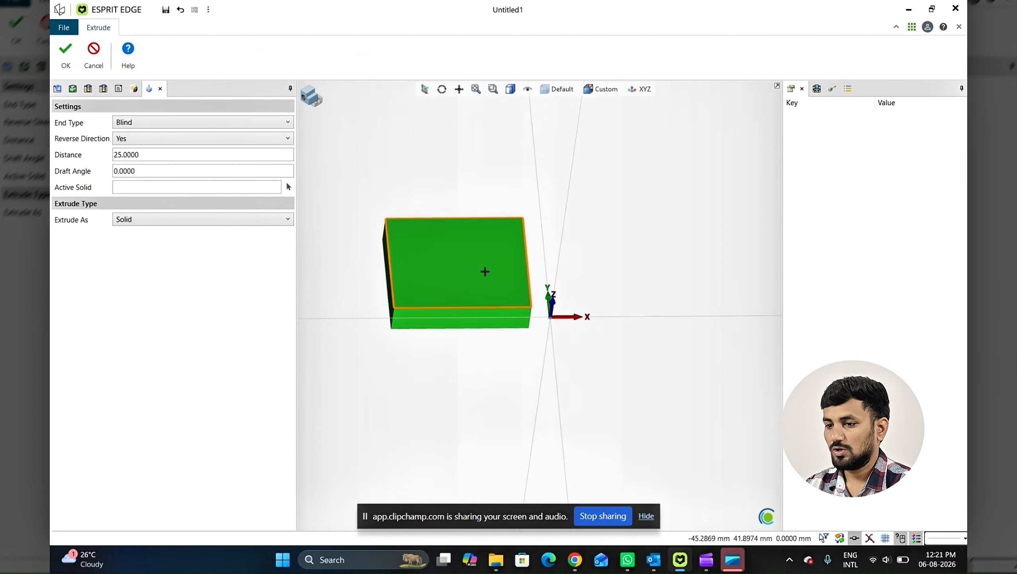
{"action": "middle_click_drag", "start_coordinate": [484, 271], "coordinate": [482, 256]}
Set the extrusion's draft angle to 10 degrees and inspect the preview's tapered sides.
{"action": "left_click", "coordinate": [147, 157]}
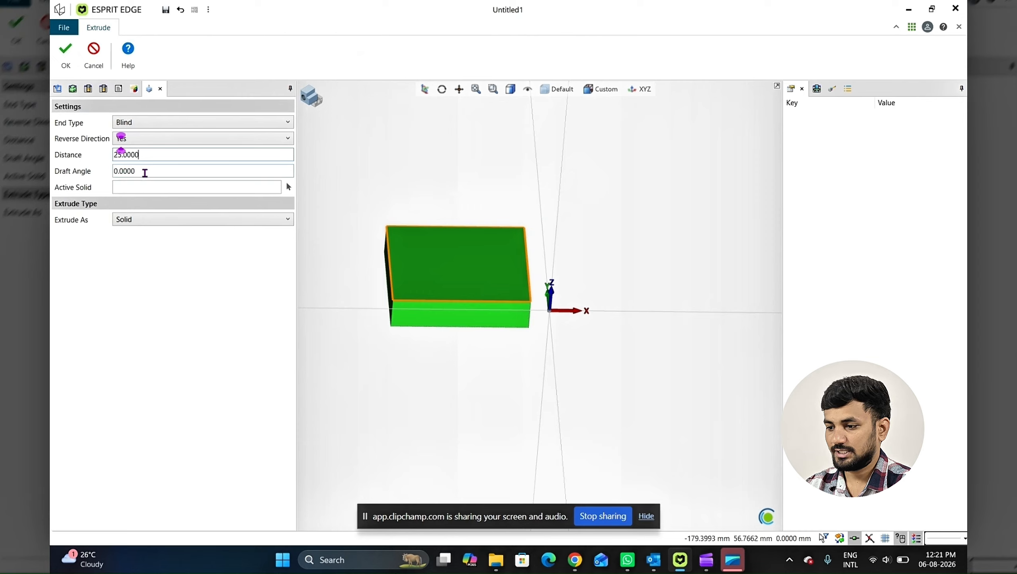
{"action": "double_click", "coordinate": [147, 157]}
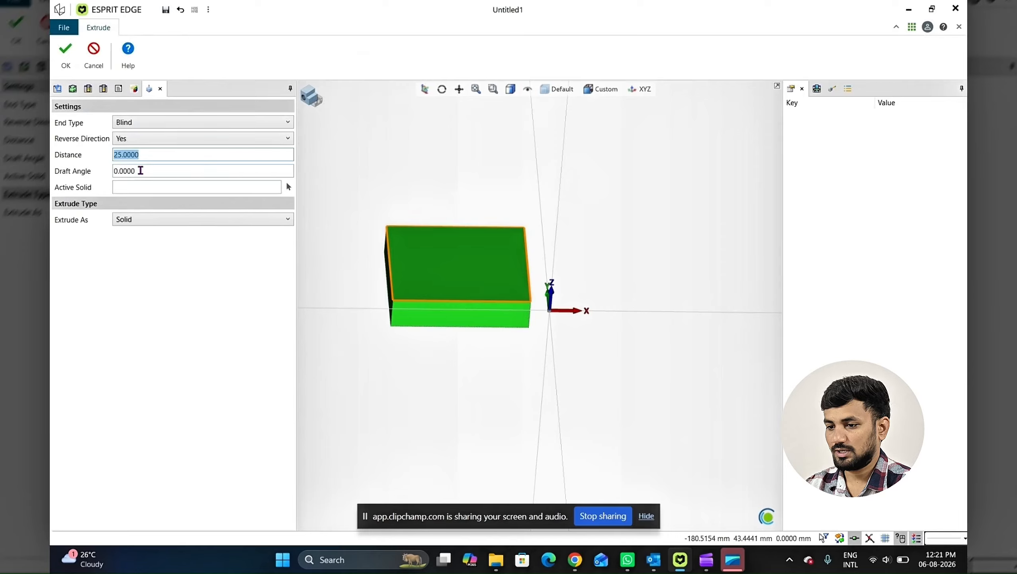
{"action": "double_click", "coordinate": [150, 171]}
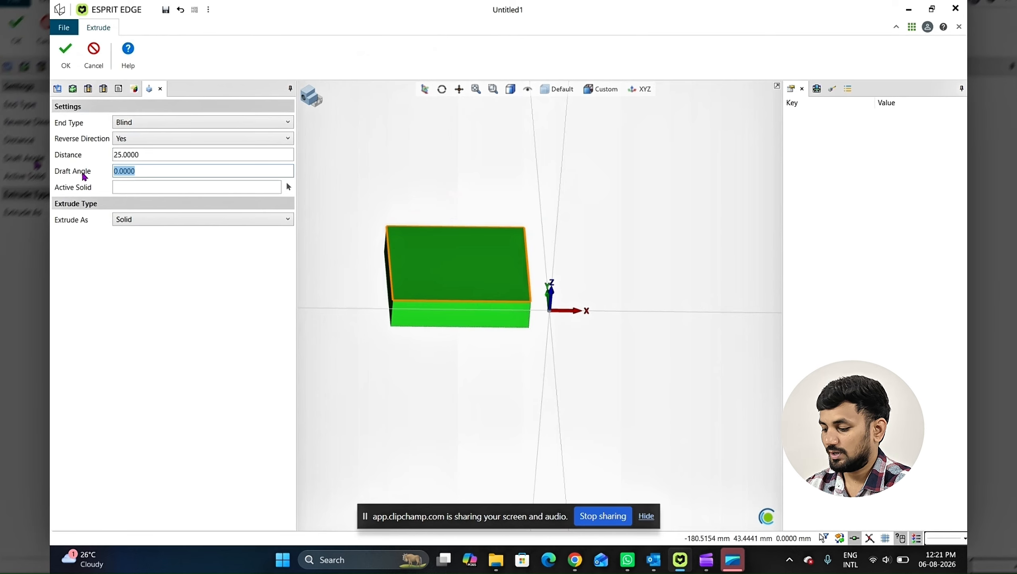
{"action": "type", "text": "10"}
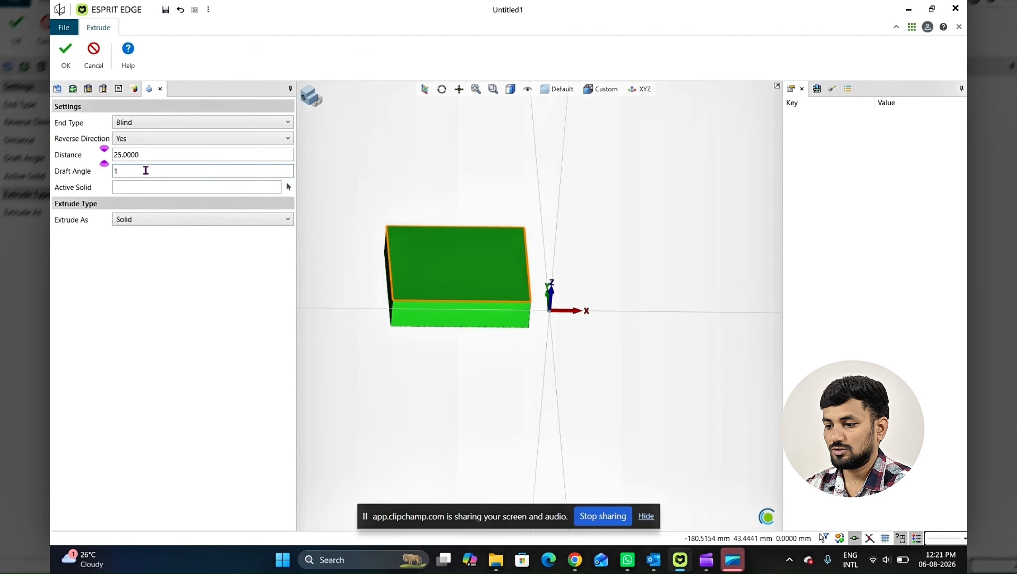
{"action": "left_click", "coordinate": [151, 157]}
{"action": "middle_click_drag", "start_coordinate": [402, 313], "coordinate": [394, 271]}
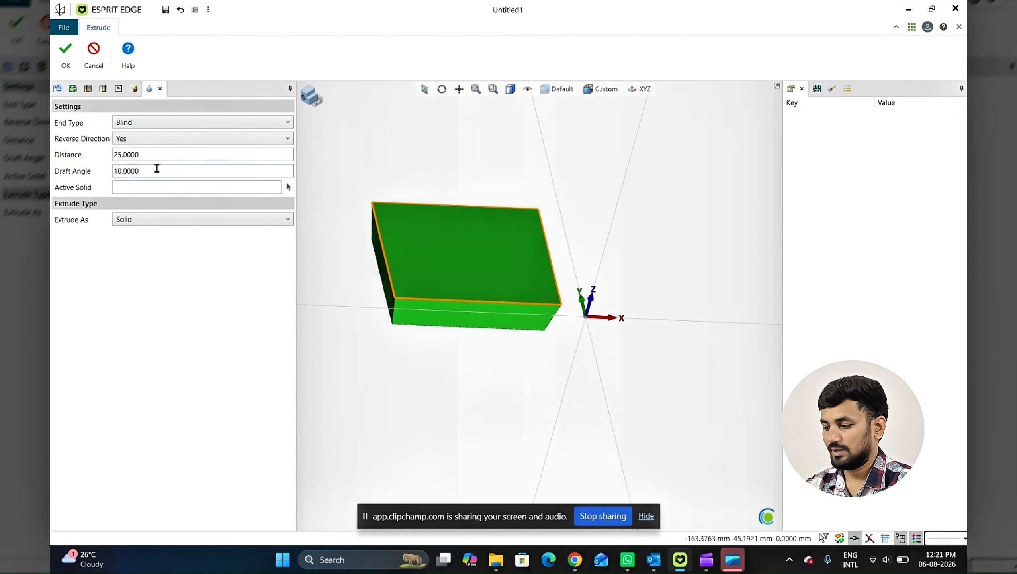
Set the extrusion's draft angle to 0 degrees.
{"action": "double_click", "coordinate": [155, 171]}
{"action": "type", "text": "0"}
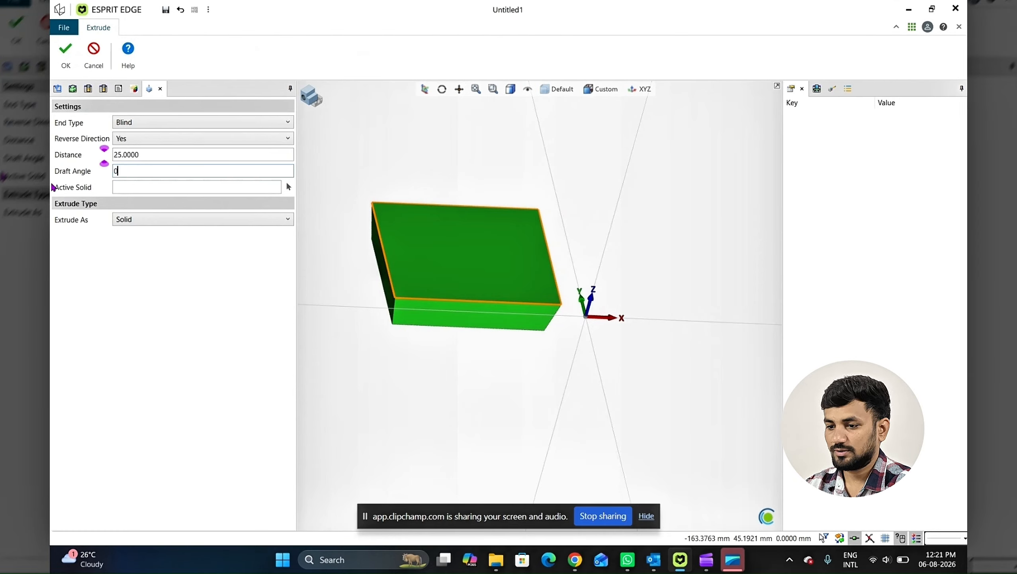
{"action": "left_click", "coordinate": [150, 156]}
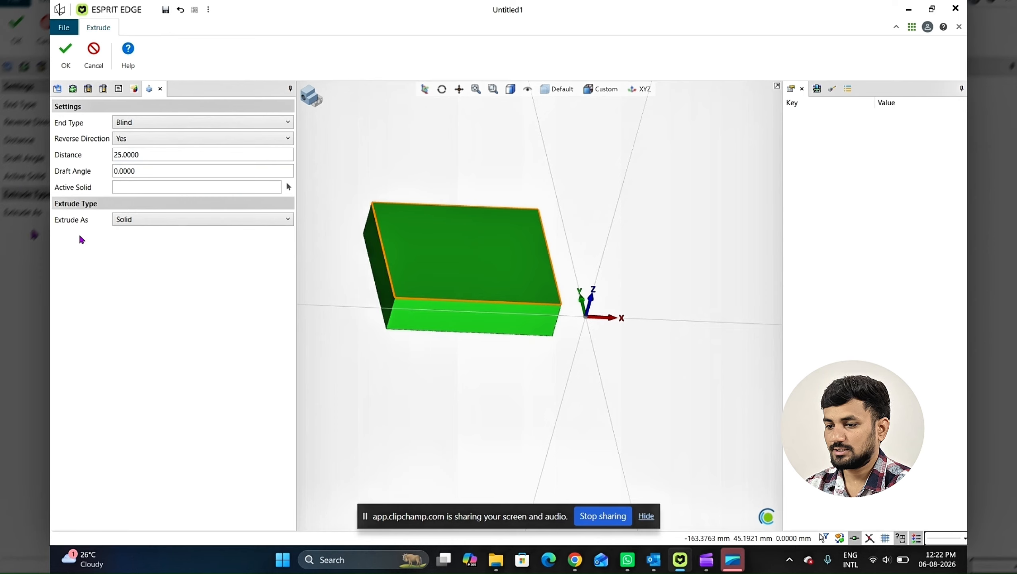
Change the extrusion type to Thin Wall and set the wall thickness to 2 mm.
{"action": "left_click", "coordinate": [156, 219]}
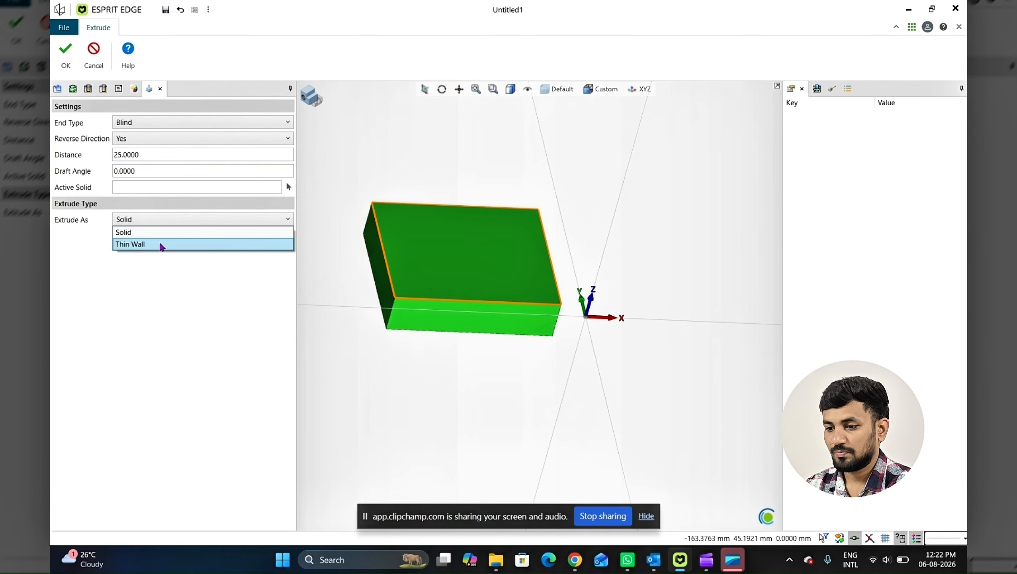
{"action": "left_click", "coordinate": [161, 233]}
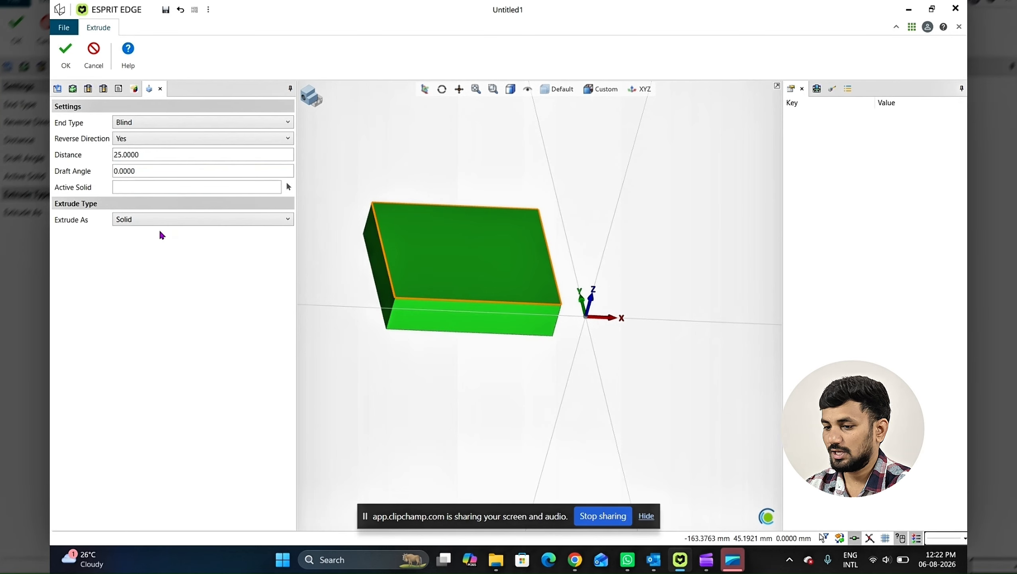
{"action": "left_click", "coordinate": [137, 219]}
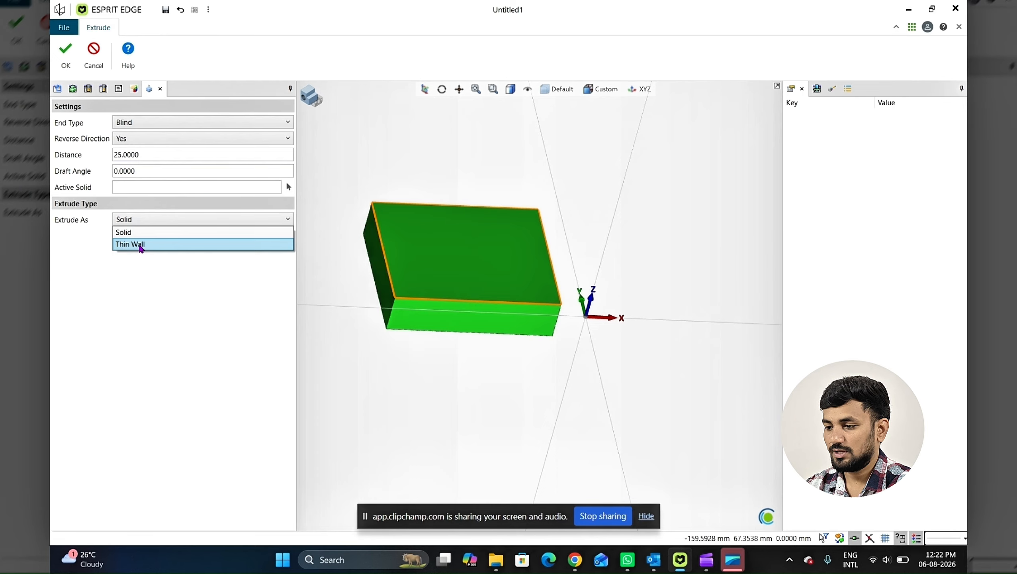
{"action": "left_click", "coordinate": [141, 244]}
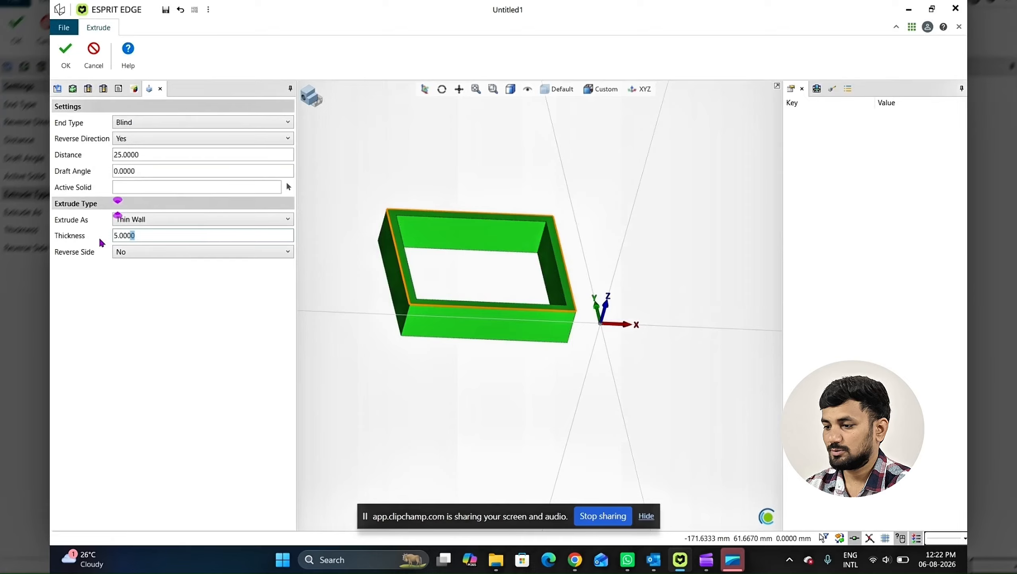
{"action": "left_click", "coordinate": [64, 241]}
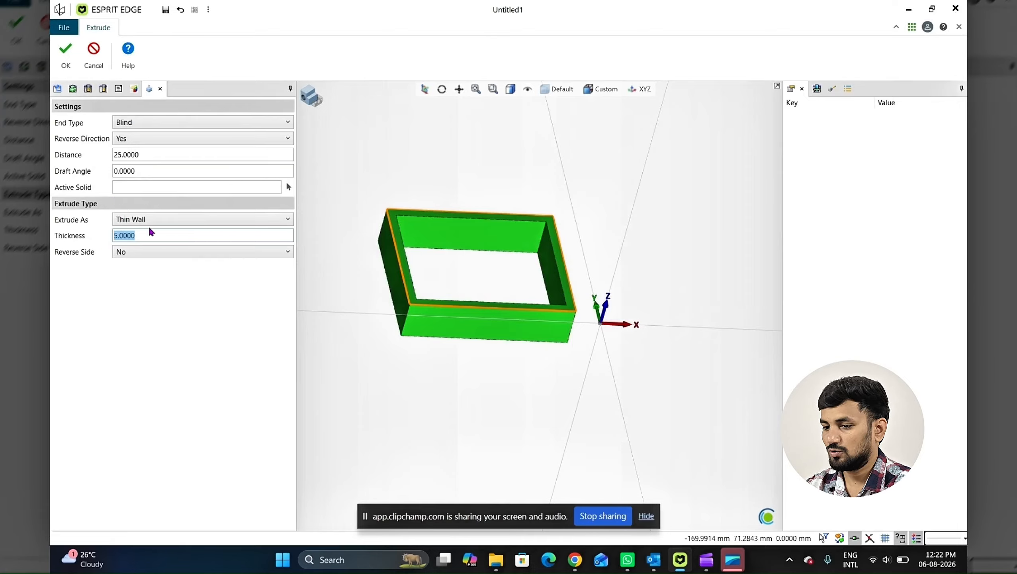
{"action": "type", "text": "2"}
{"action": "key", "text": "Return"}
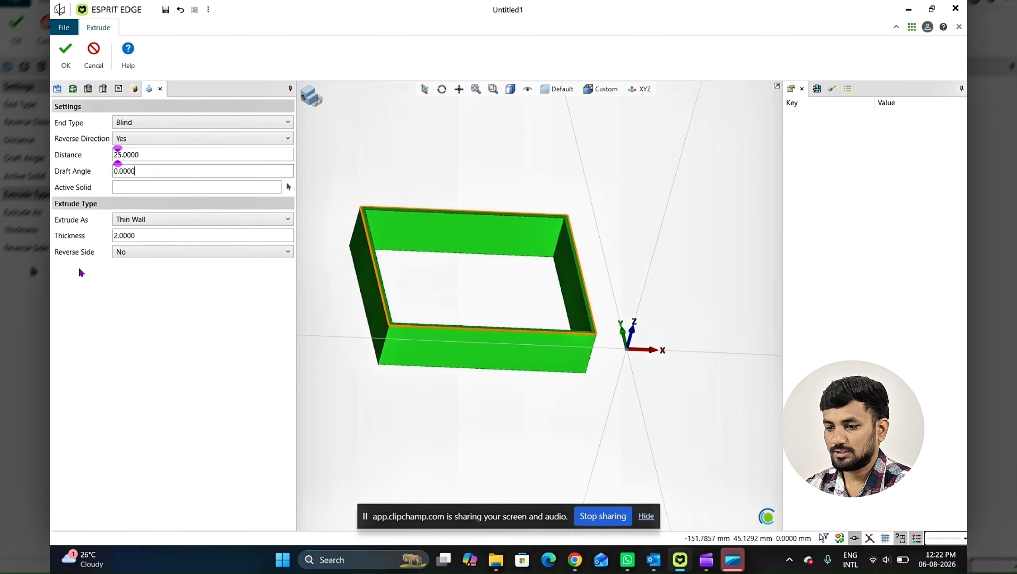
Switch the thin wall's Reverse Side to Yes, and set it back to No.
{"action": "left_click", "coordinate": [137, 251]}
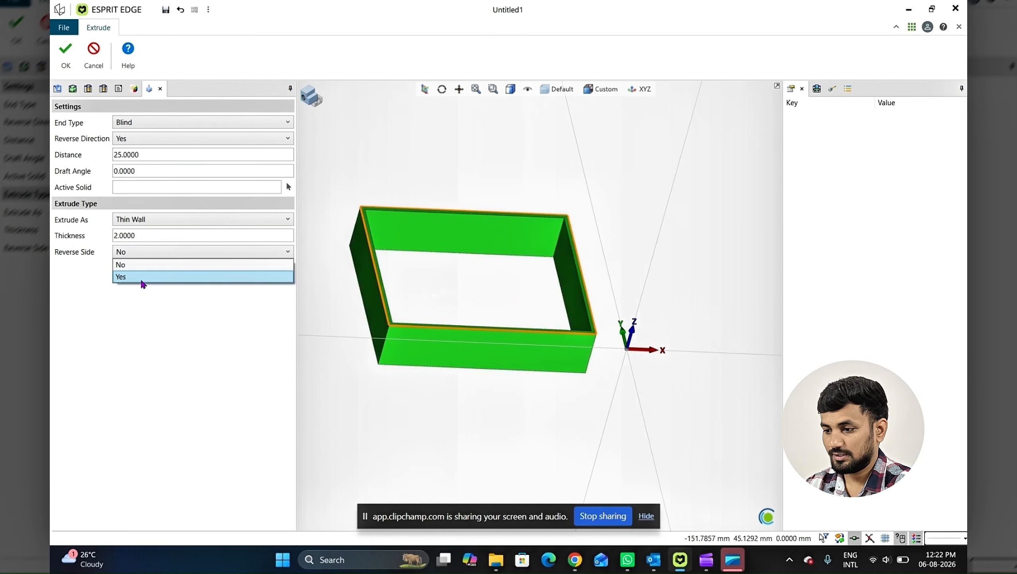
{"action": "left_click", "coordinate": [140, 278]}
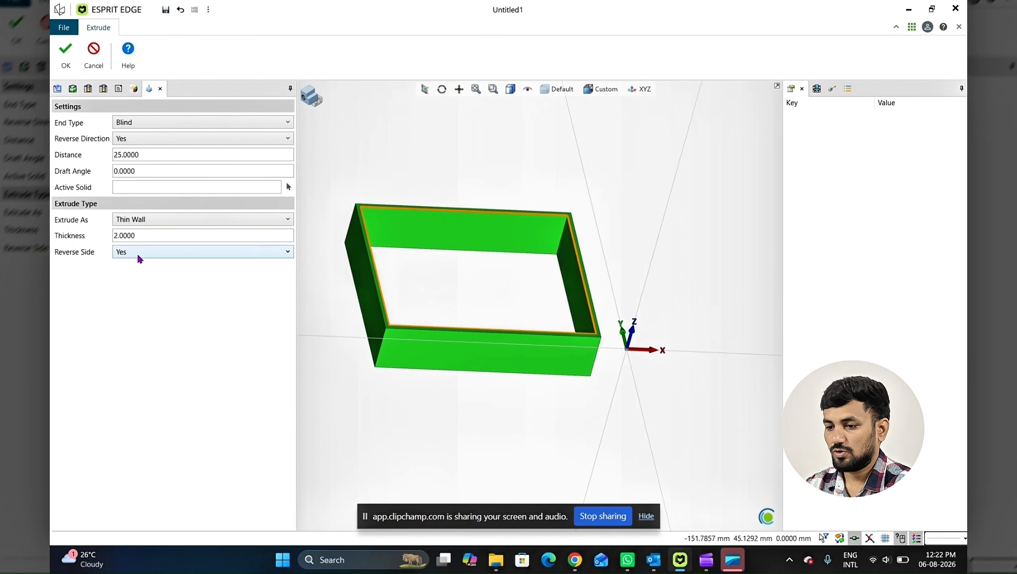
{"action": "left_click", "coordinate": [138, 255]}
{"action": "left_click", "coordinate": [138, 265]}
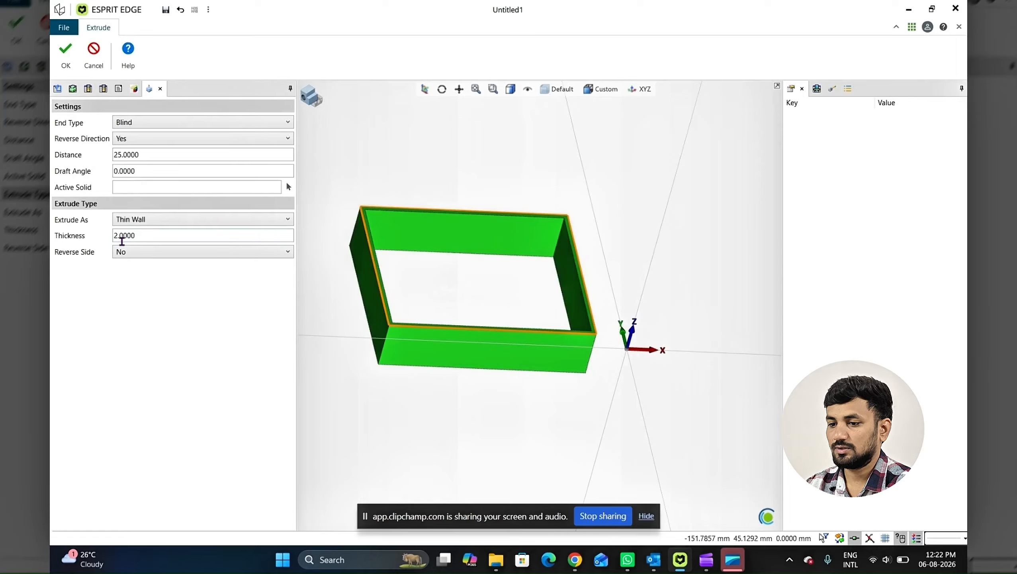
Set the extrusion type to Solid and create the 25 mm block from the rectangle.
{"action": "left_click", "coordinate": [140, 220]}
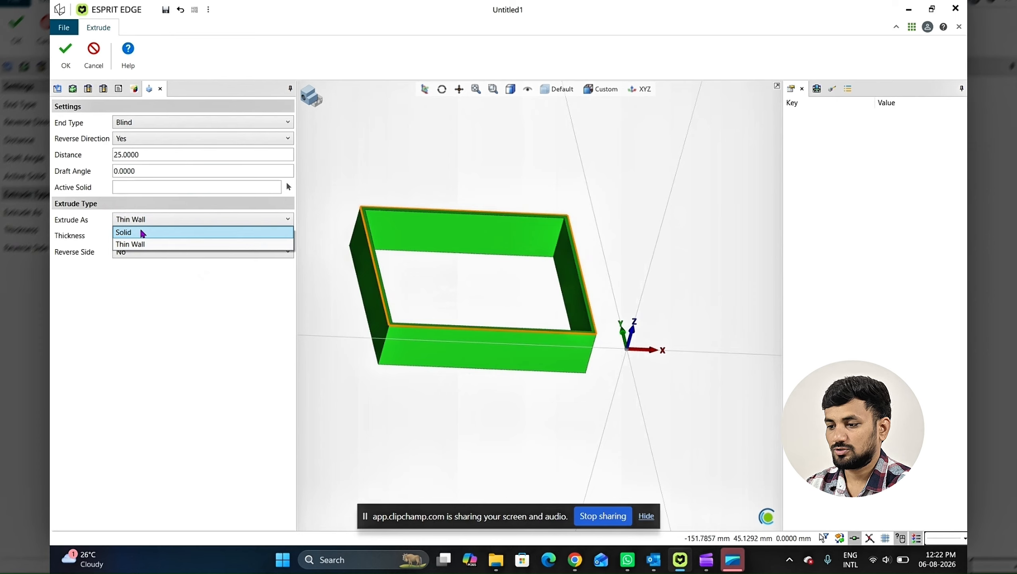
{"action": "left_click", "coordinate": [141, 232]}
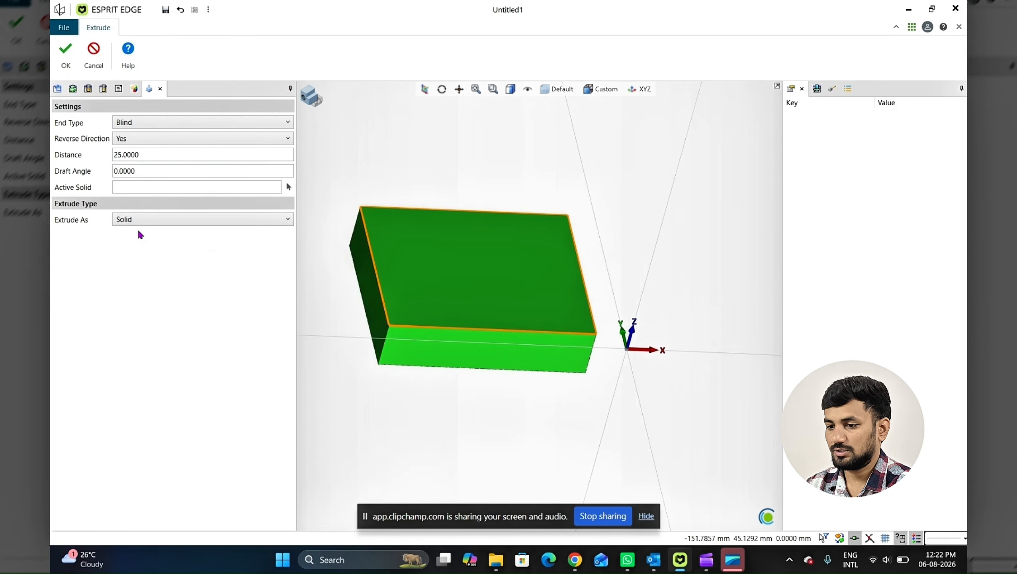
{"action": "left_click", "coordinate": [64, 56]}
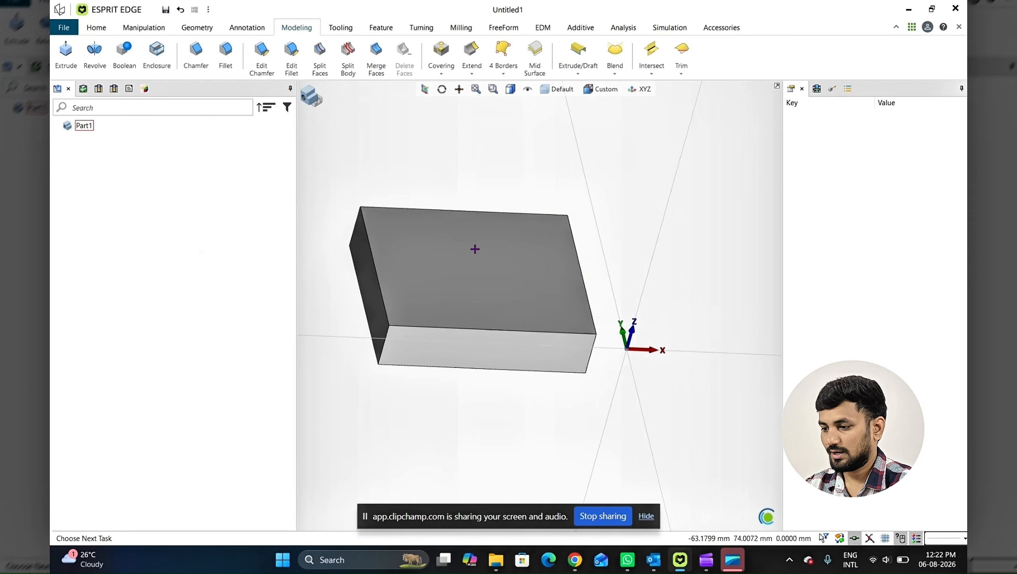
Draw a circle about 37 mm in diameter on the block's large top face, slightly off its centre.
{"action": "middle_click_drag", "start_coordinate": [475, 249], "coordinate": [520, 228]}
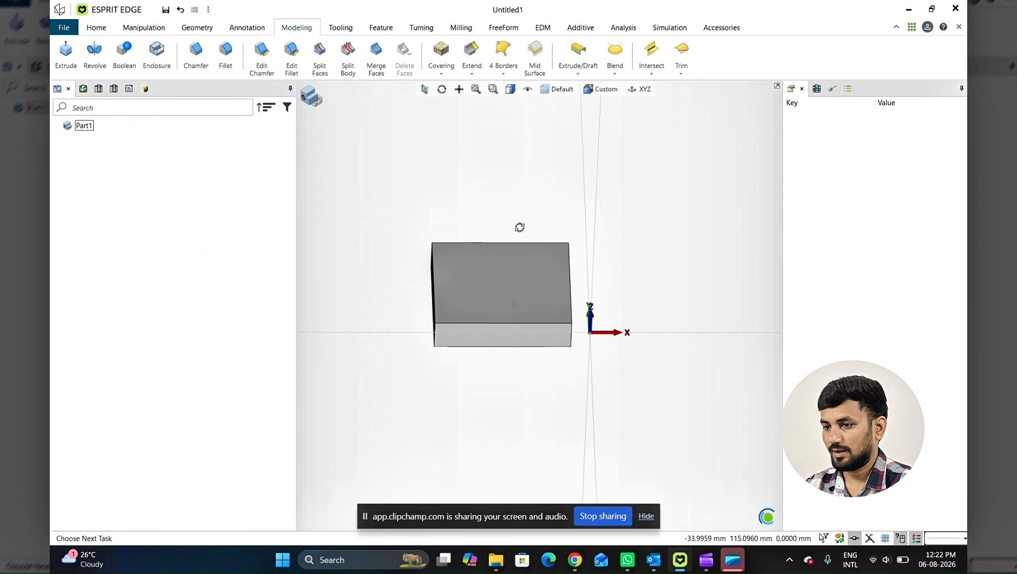
{"action": "left_click", "coordinate": [182, 30]}
{"action": "left_click", "coordinate": [154, 52]}
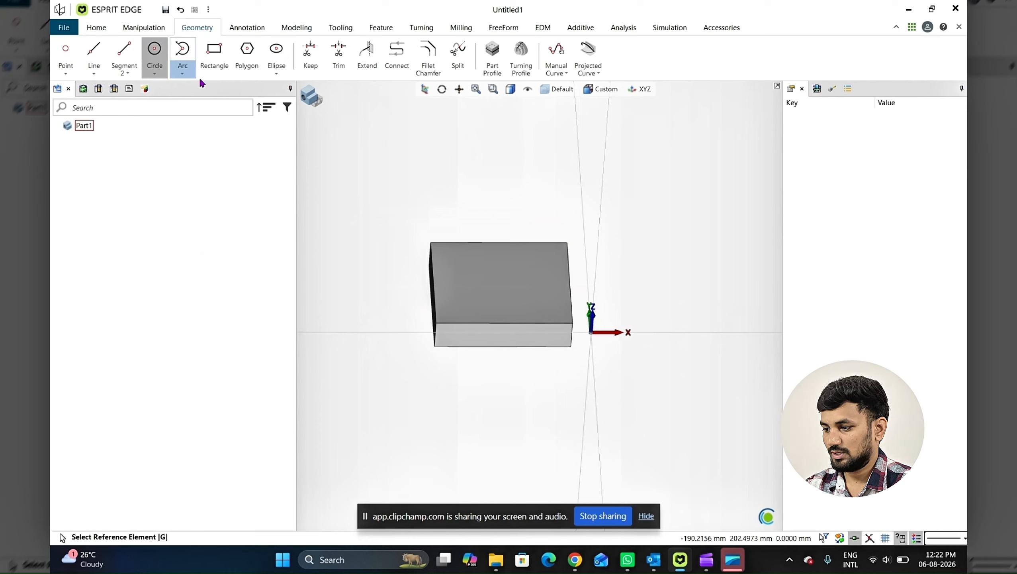
{"action": "middle_click_drag", "start_coordinate": [531, 302], "coordinate": [495, 280]}
{"action": "scroll", "coordinate": [495, 279], "scroll_direction": "up", "scroll_amount": 1}
{"action": "left_click", "coordinate": [489, 266]}
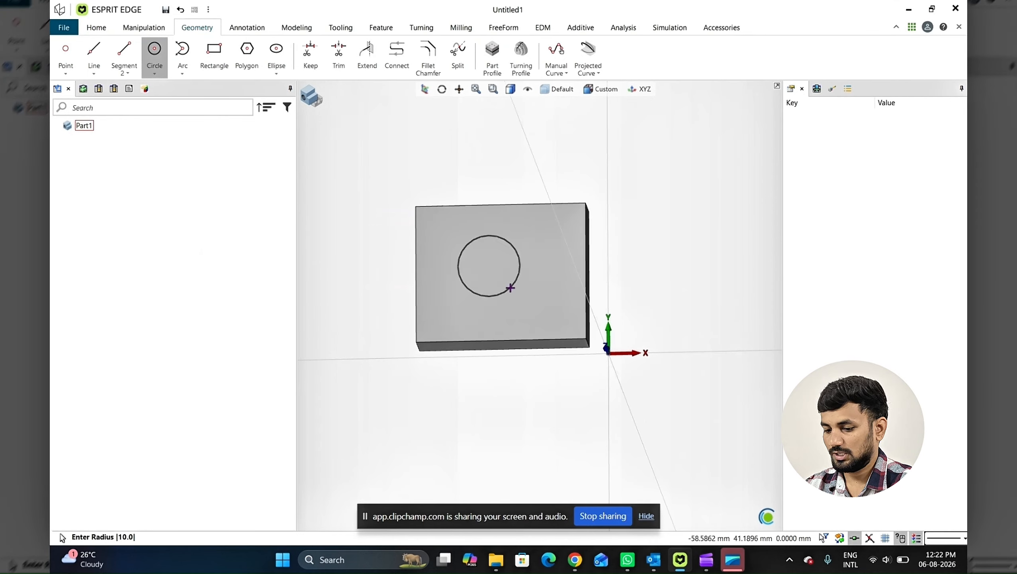
{"action": "left_click", "coordinate": [511, 288]}
{"action": "key", "text": "Escape"}
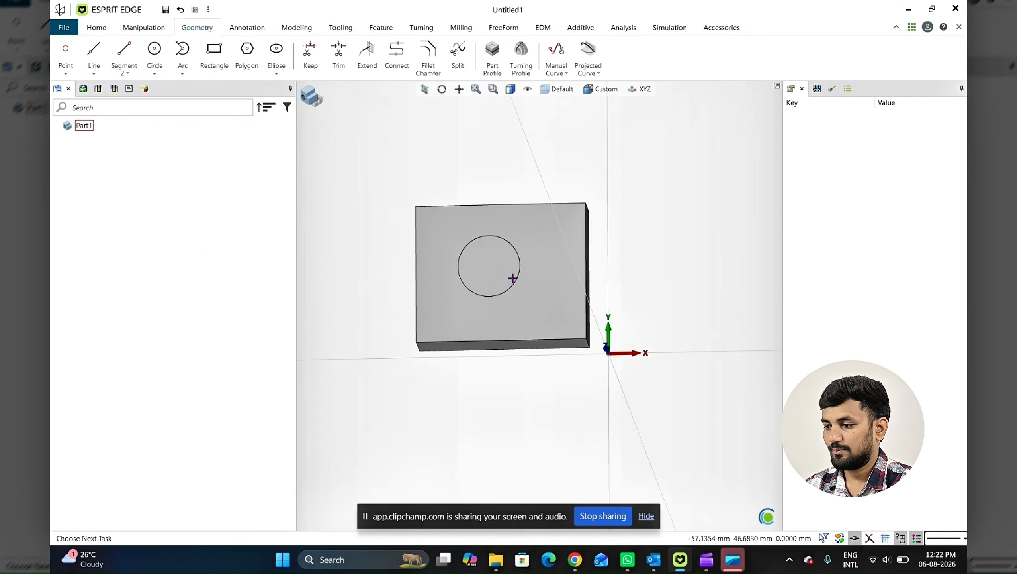
Start an Extrude from the circle and set its distance to 15 mm.
{"action": "left_click", "coordinate": [517, 276]}
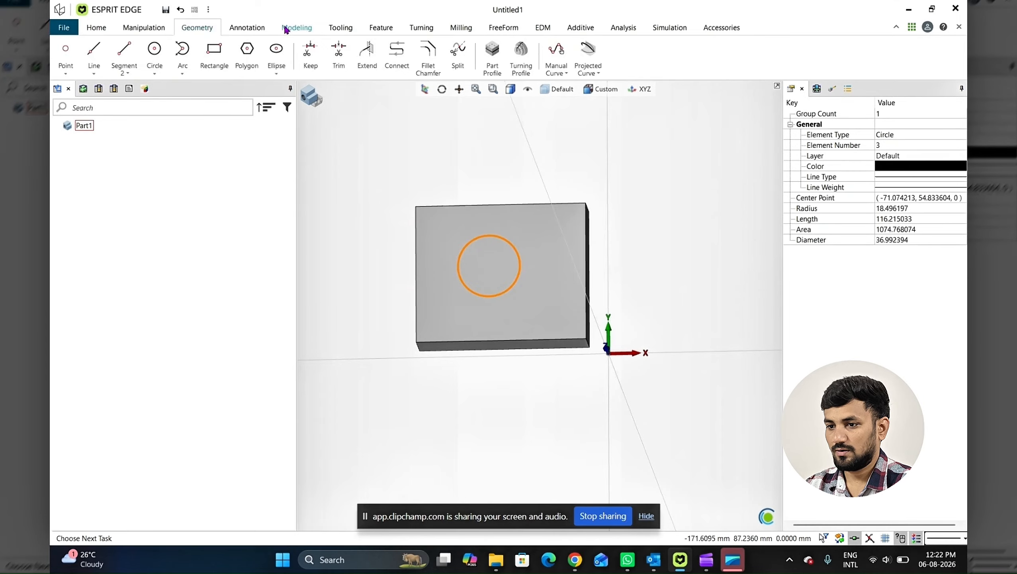
{"action": "left_click", "coordinate": [286, 29]}
{"action": "left_click", "coordinate": [59, 67]}
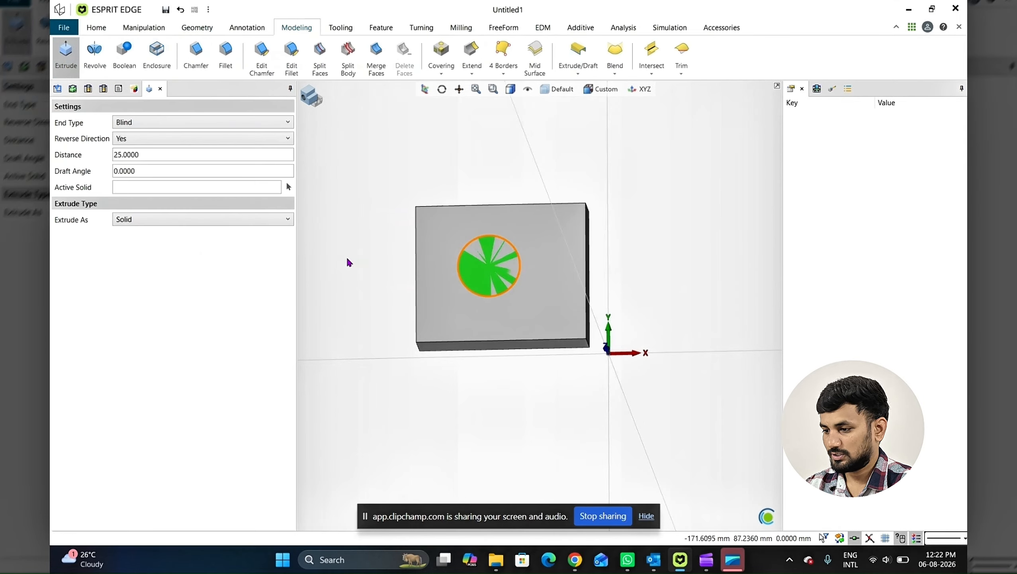
{"action": "middle_click_drag", "start_coordinate": [346, 256], "coordinate": [462, 245]}
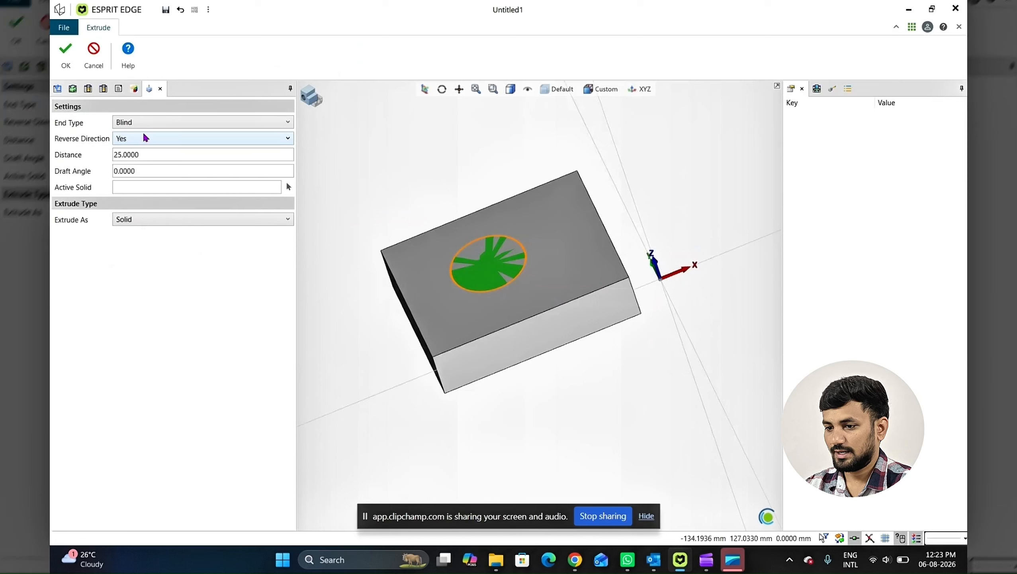
{"action": "left_click", "coordinate": [67, 161]}
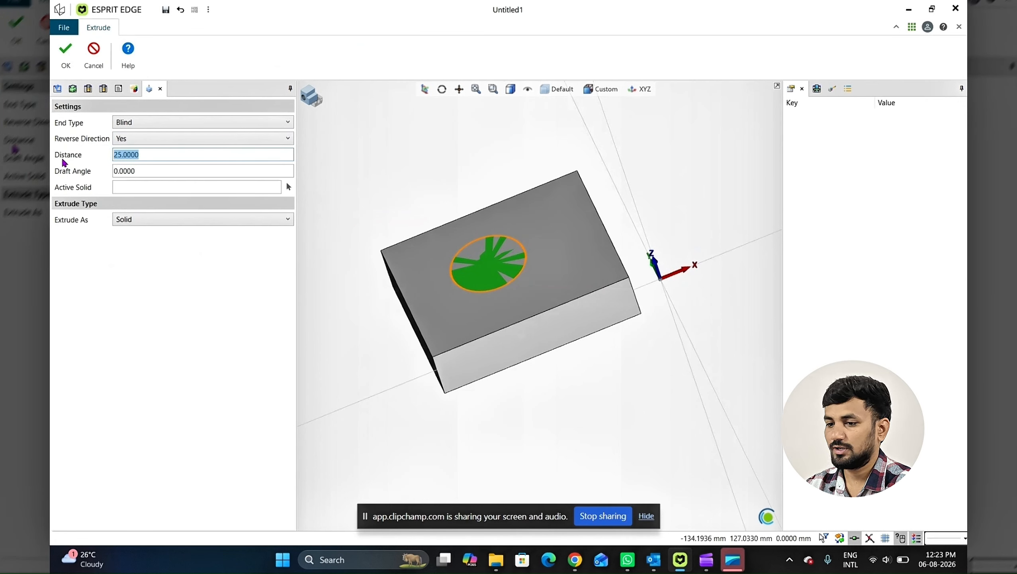
{"action": "type", "text": "15"}
{"action": "left_click", "coordinate": [144, 171]}
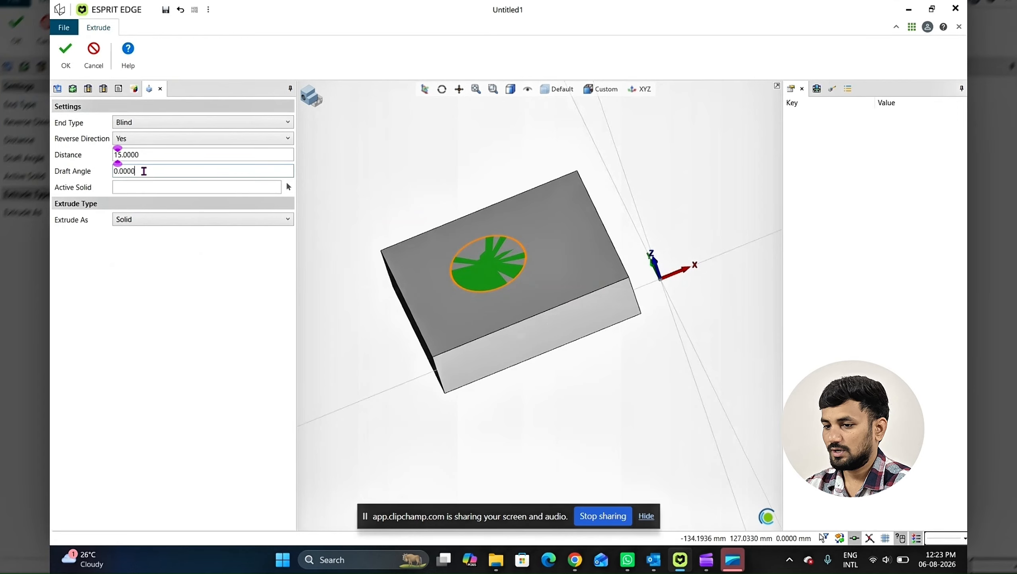
Switch the circle extrusion's Reverse Direction to No, and set it back to Yes.
{"action": "left_click", "coordinate": [140, 138]}
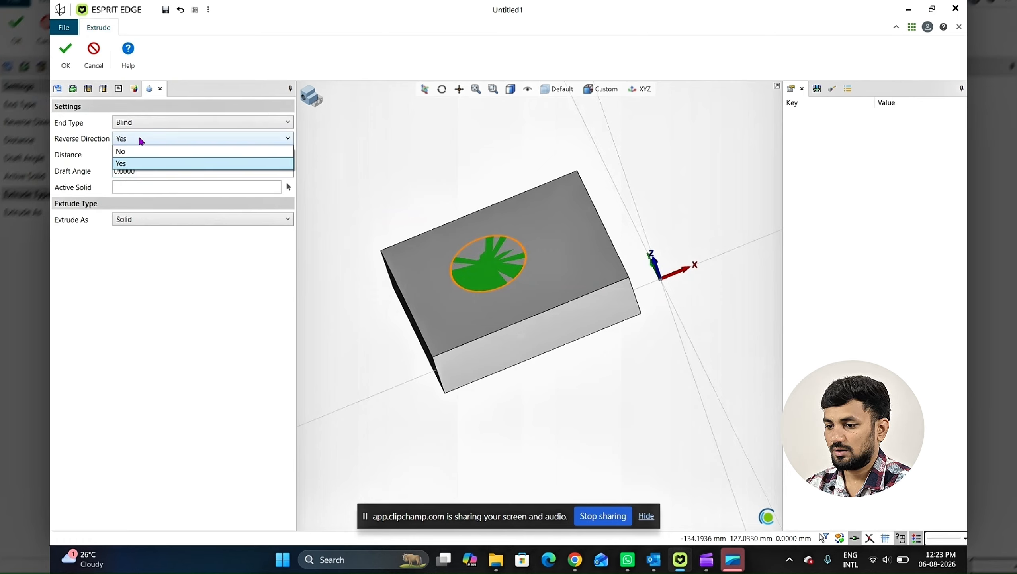
{"action": "left_click", "coordinate": [143, 151]}
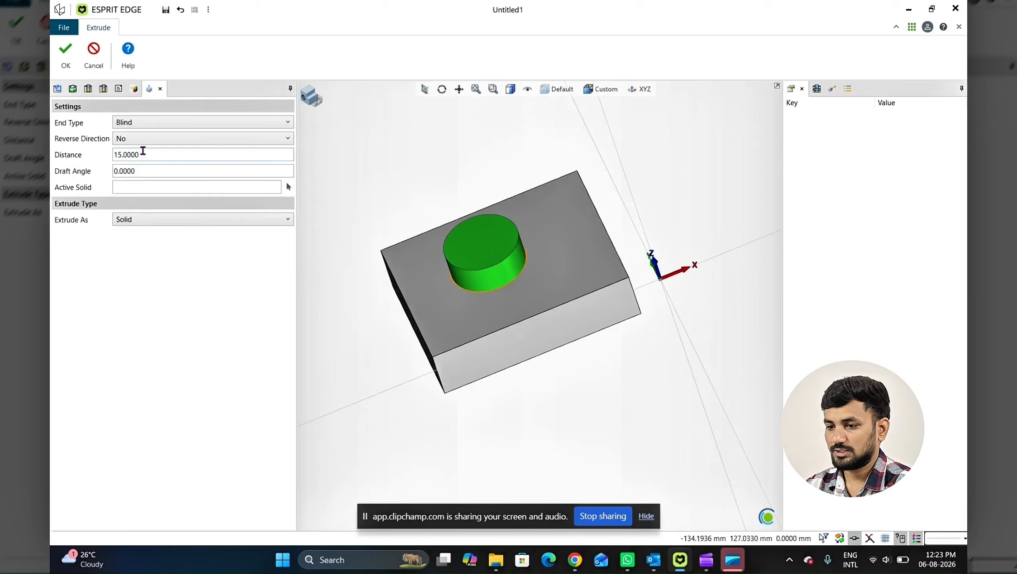
{"action": "left_click", "coordinate": [143, 140]}
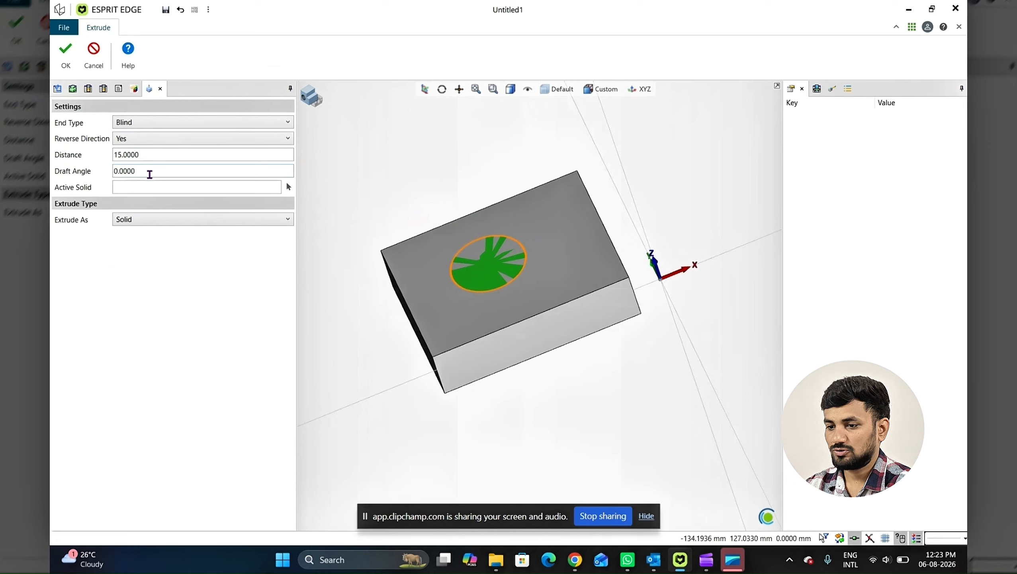
Assign the rectangular block as the active solid for the circle's extrusion.
{"action": "left_click", "coordinate": [152, 188]}
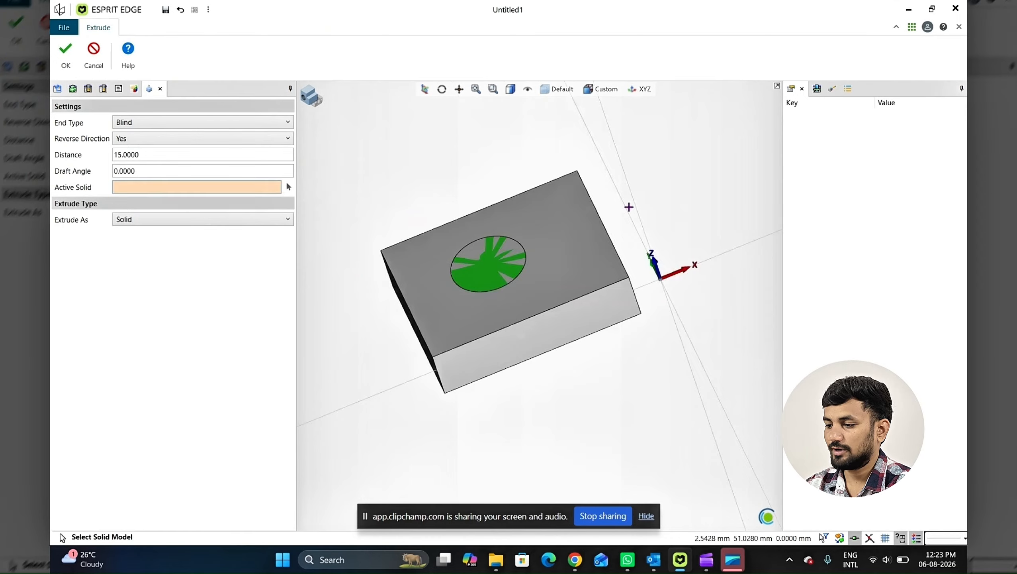
{"action": "scroll", "coordinate": [515, 276], "scroll_direction": "down", "scroll_amount": 2}
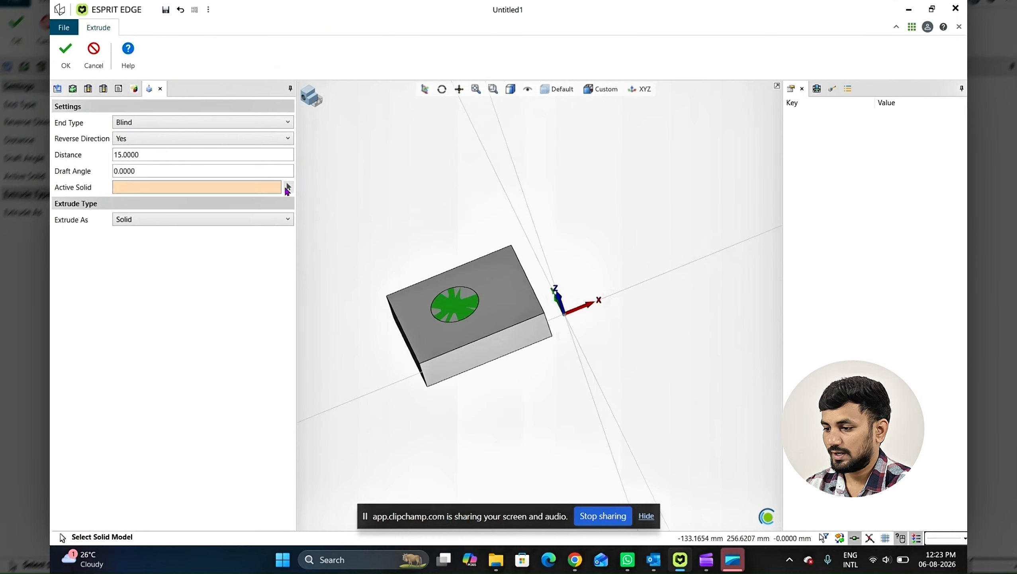
{"action": "scroll", "coordinate": [538, 302], "scroll_direction": "up", "scroll_amount": 2}
{"action": "left_click", "coordinate": [550, 307]}
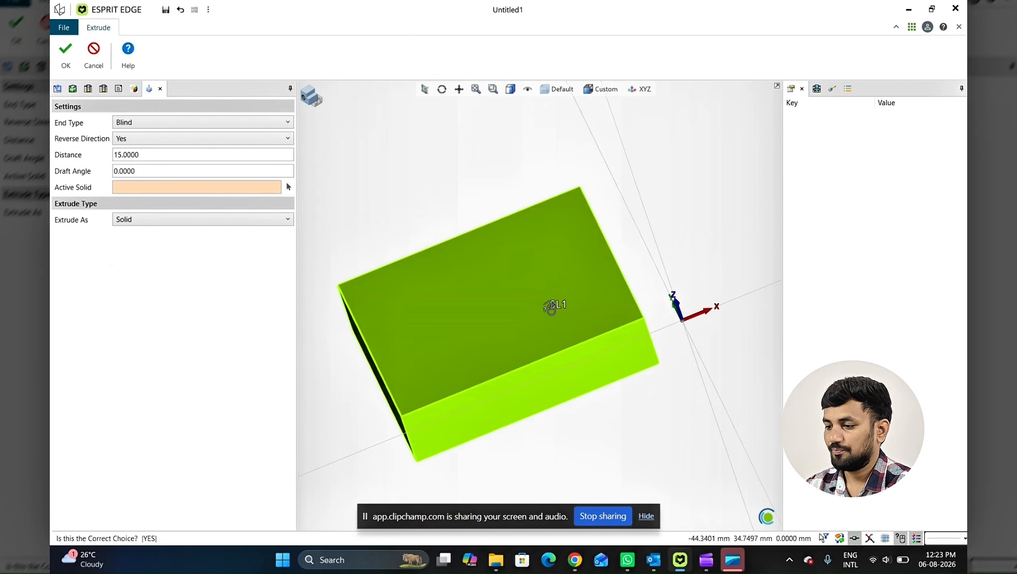
{"action": "left_click", "coordinate": [552, 307]}
{"action": "middle_click_drag", "start_coordinate": [550, 294], "coordinate": [551, 279]}
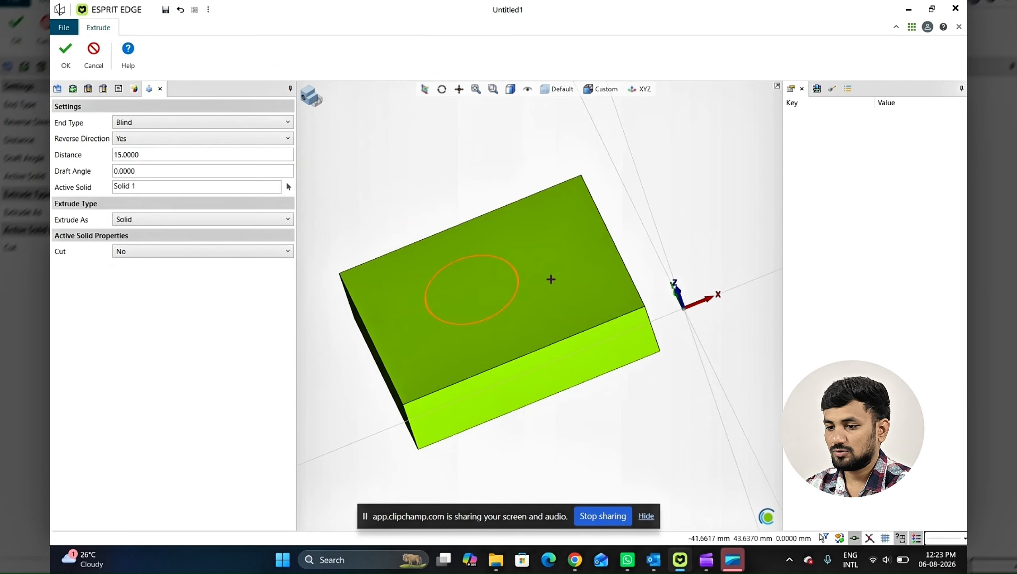
{"action": "left_click", "coordinate": [166, 188]}
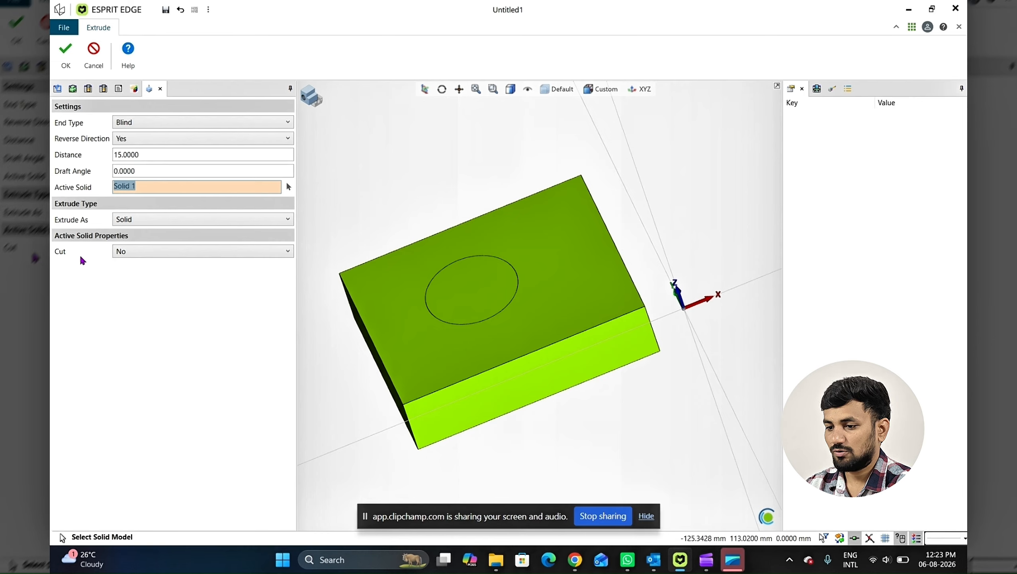
Set Cut to Yes and apply the extrusion to cut a 15 mm deep circular pocket into the block.
{"action": "left_click", "coordinate": [155, 252]}
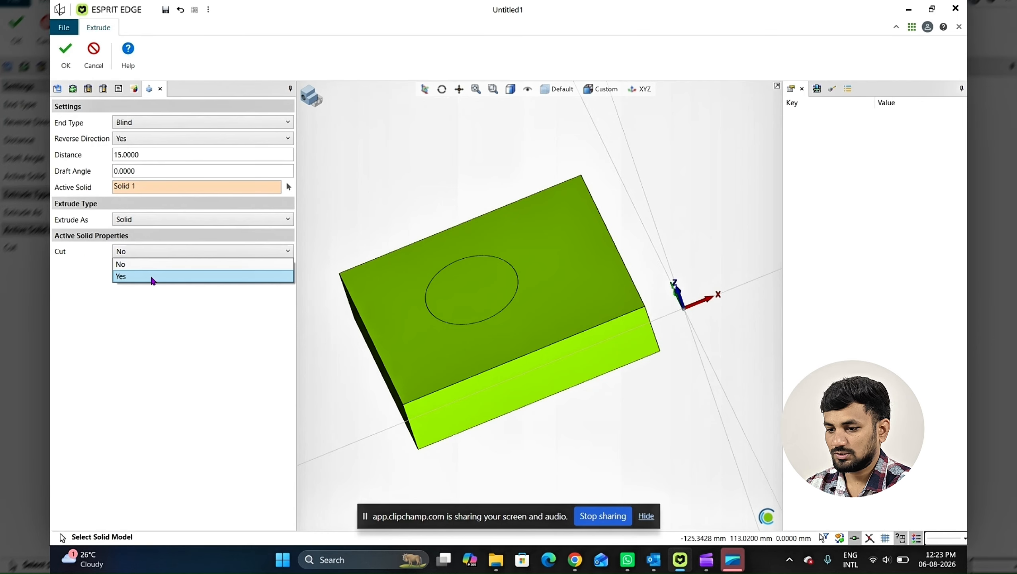
{"action": "left_click", "coordinate": [152, 277]}
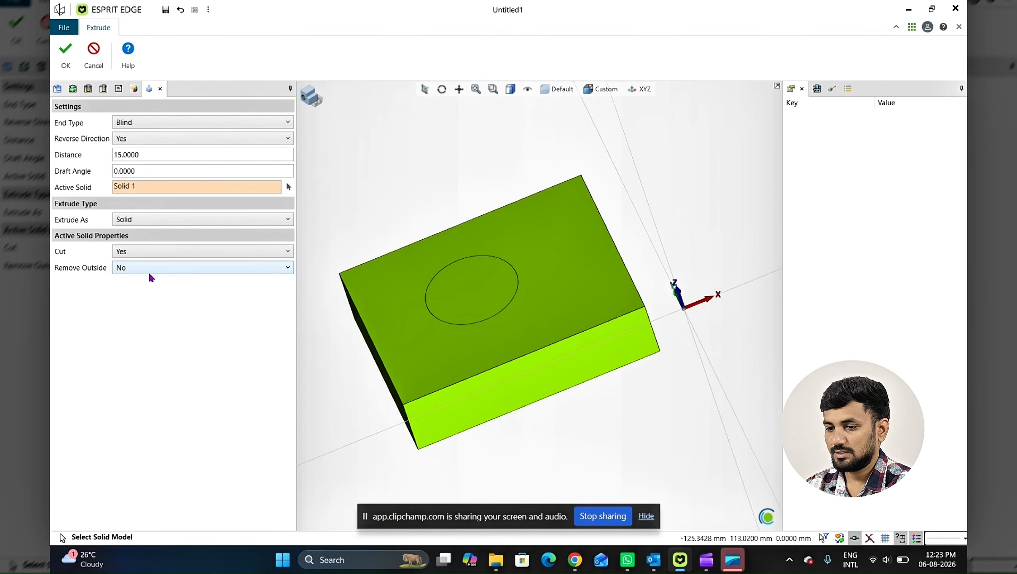
{"action": "left_click", "coordinate": [65, 55]}
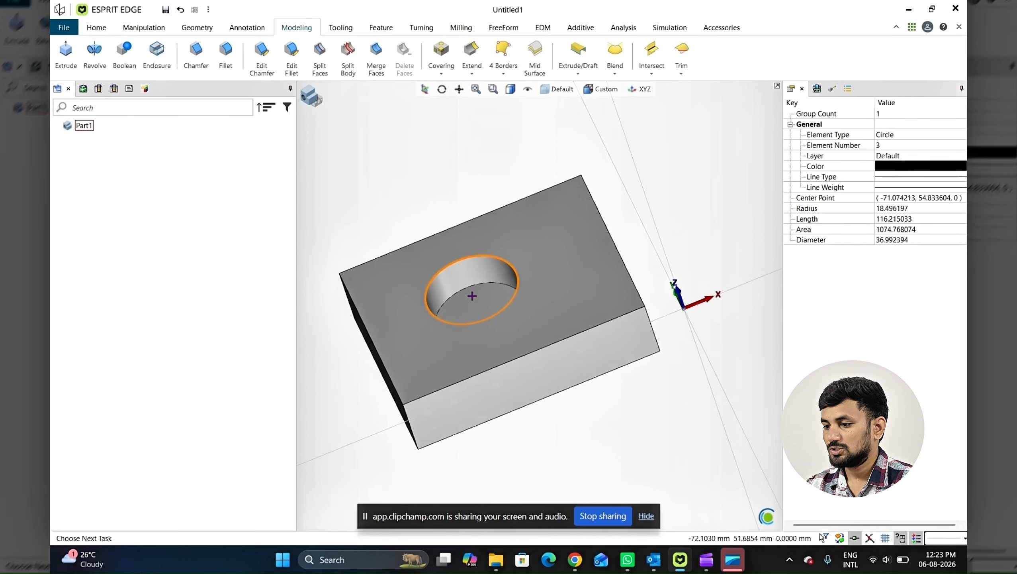
{"action": "mouse_move", "coordinate": [472, 295]}
{"action": "middle_mouse_down"}
{"action": "mouse_move", "coordinate": [481, 283]}
{"action": "mouse_move", "coordinate": [470, 290]}
{"action": "middle_mouse_up"}
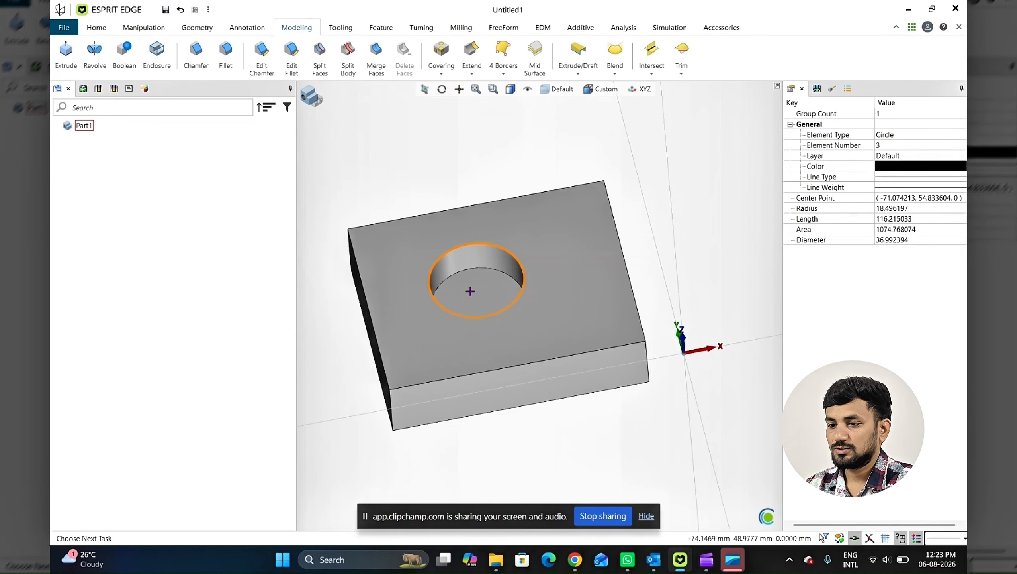
{"action": "left_click", "coordinate": [439, 134]}
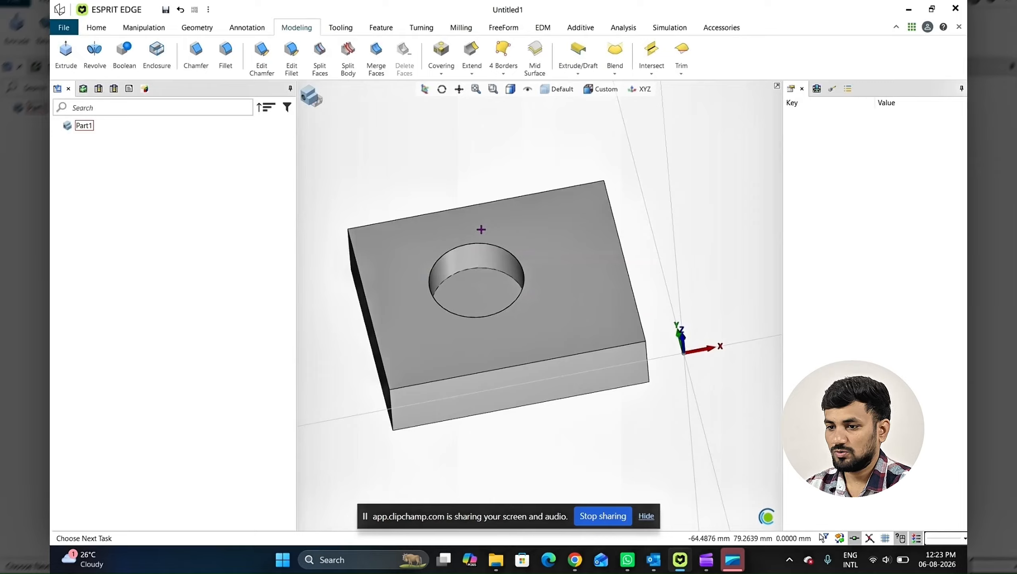
{"action": "scroll", "coordinate": [498, 246], "scroll_direction": "down", "scroll_amount": 2}
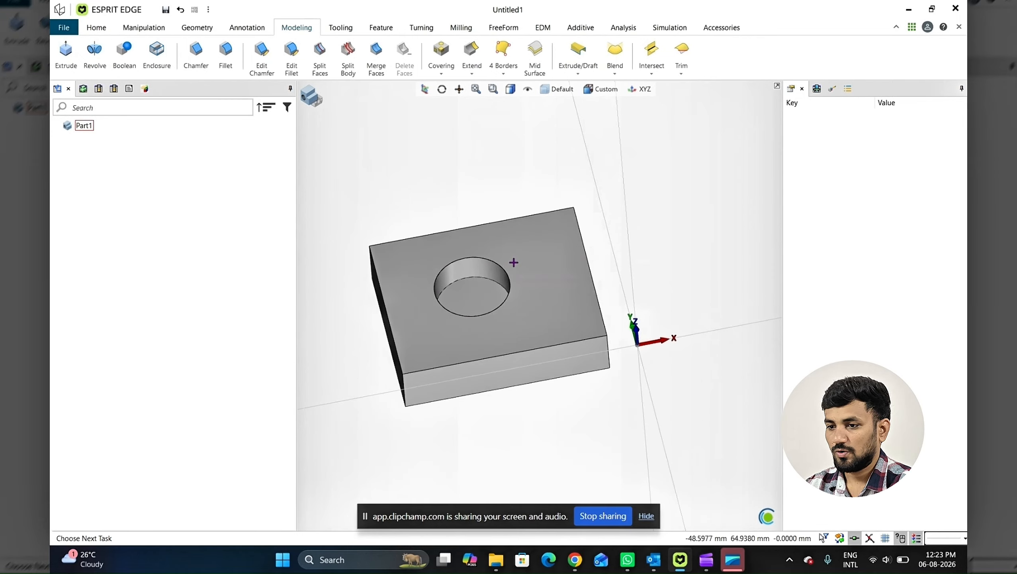
{"action": "scroll", "coordinate": [500, 277], "scroll_direction": "down", "scroll_amount": 3}
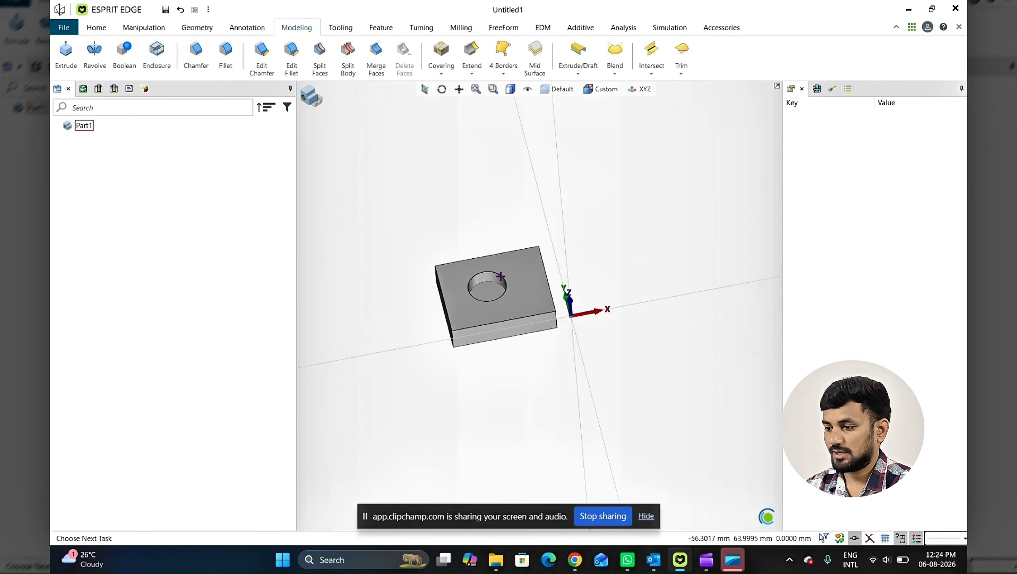
{"action": "middle_click_drag", "start_coordinate": [509, 276], "coordinate": [466, 252]}
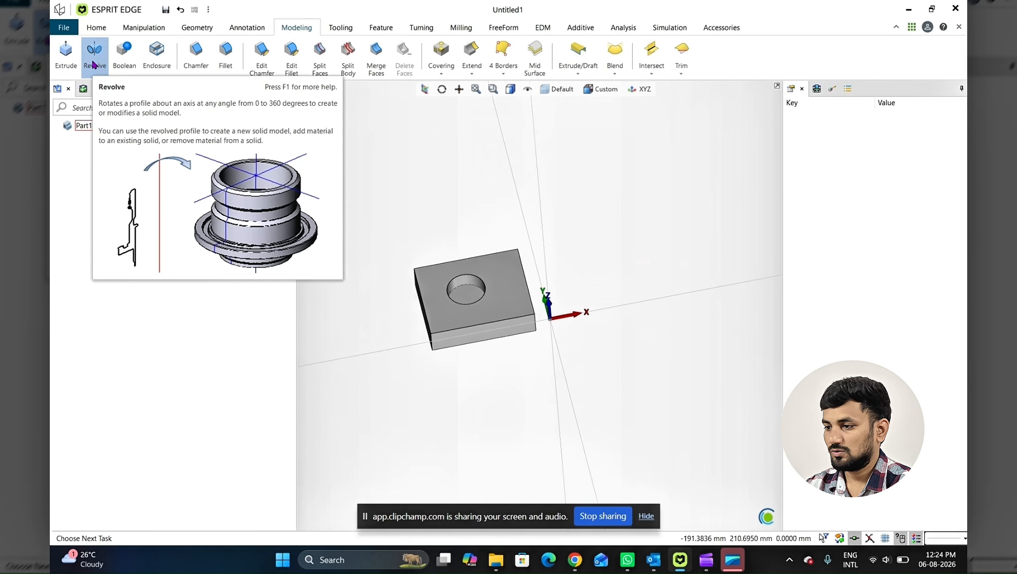
{"action": "middle_click_drag", "start_coordinate": [487, 296], "coordinate": [505, 309]}
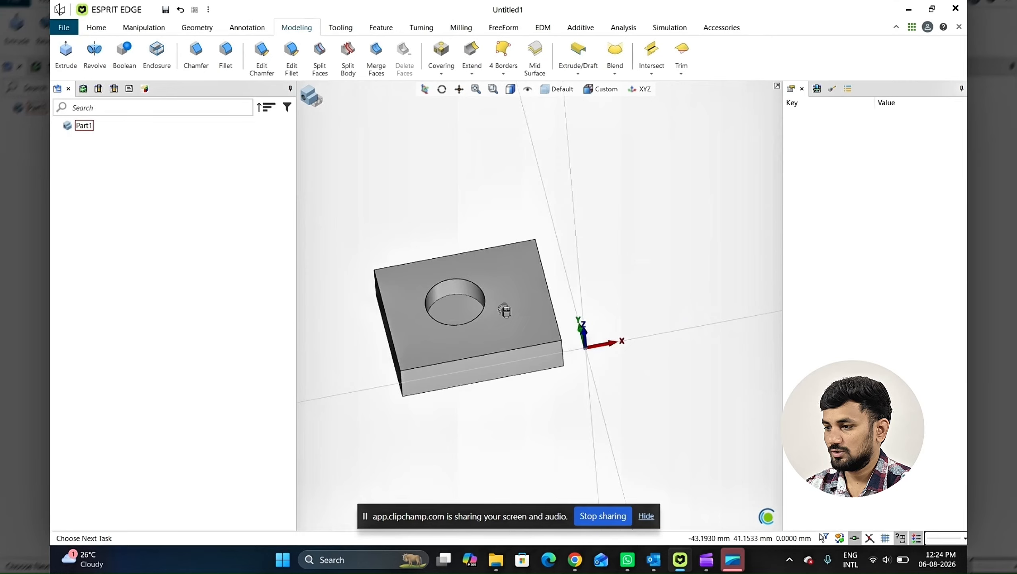
Select the solid block with the circular pocket and add a new layer named Model.
{"action": "left_click", "coordinate": [504, 309]}
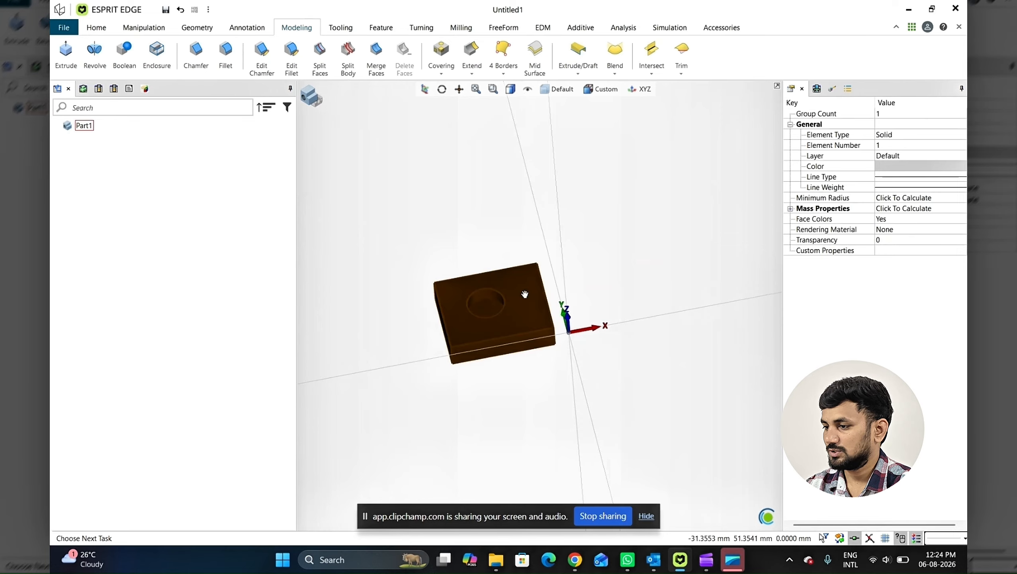
{"action": "middle_click_drag", "start_coordinate": [525, 294], "coordinate": [512, 279]}
{"action": "left_click", "coordinate": [510, 276]}
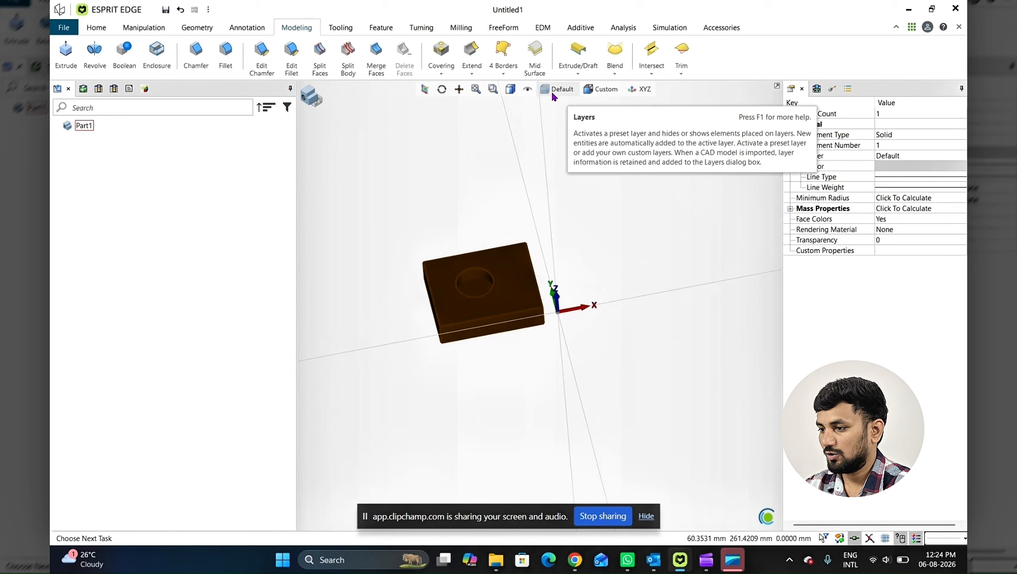
{"action": "left_click", "coordinate": [552, 91]}
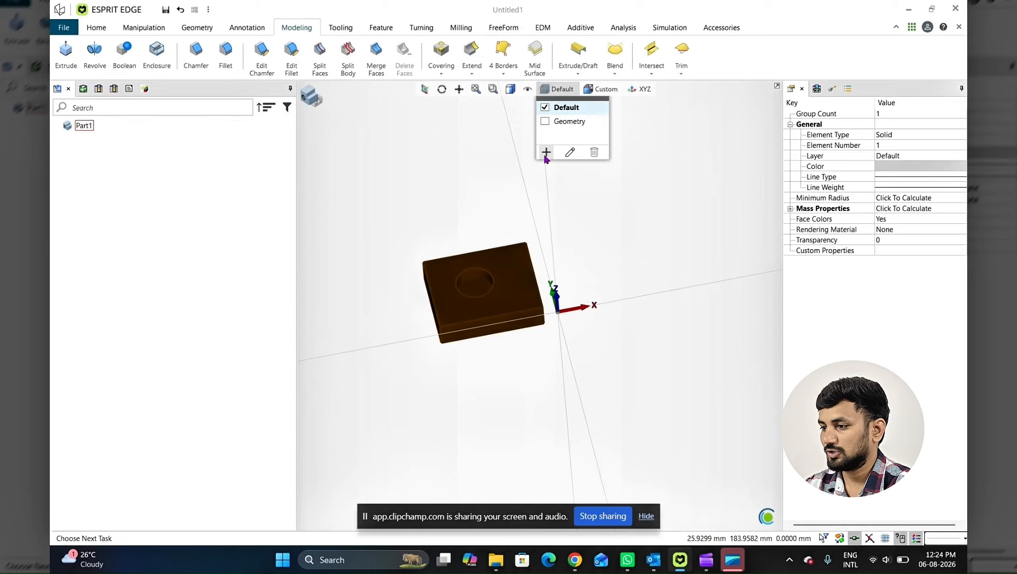
{"action": "left_click", "coordinate": [546, 155]}
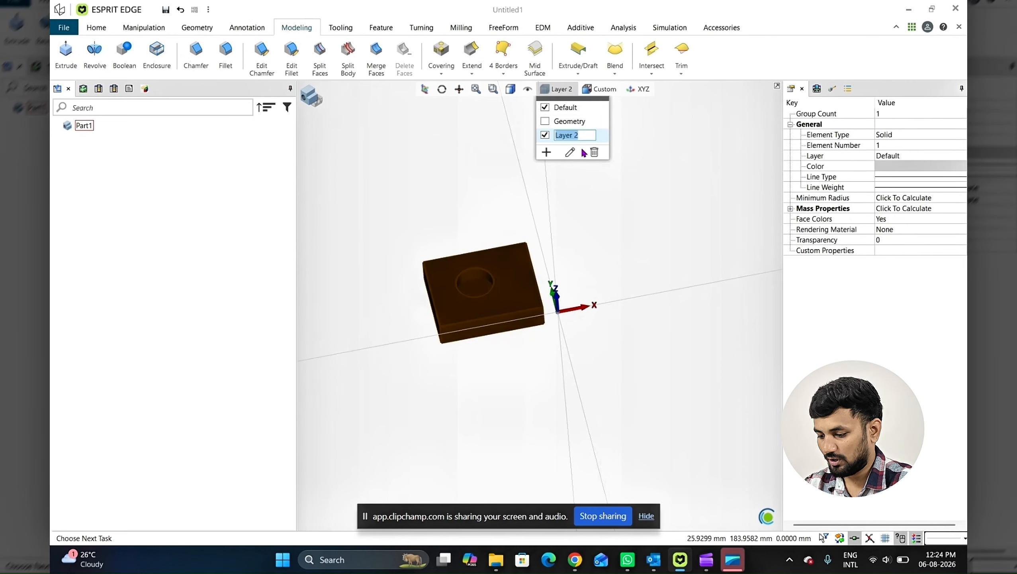
{"action": "type", "text": "Model"}
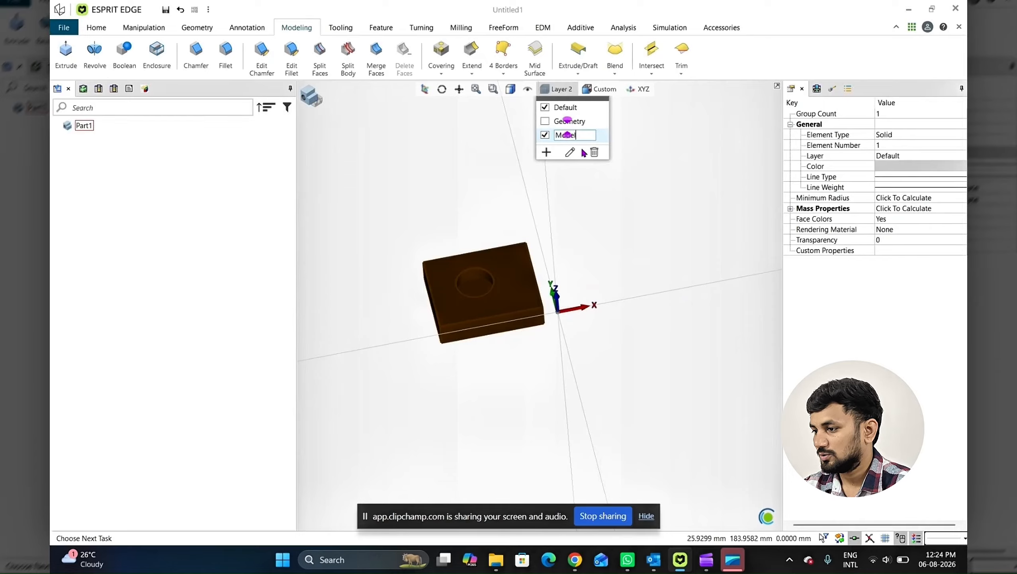
{"action": "key", "text": "Return"}
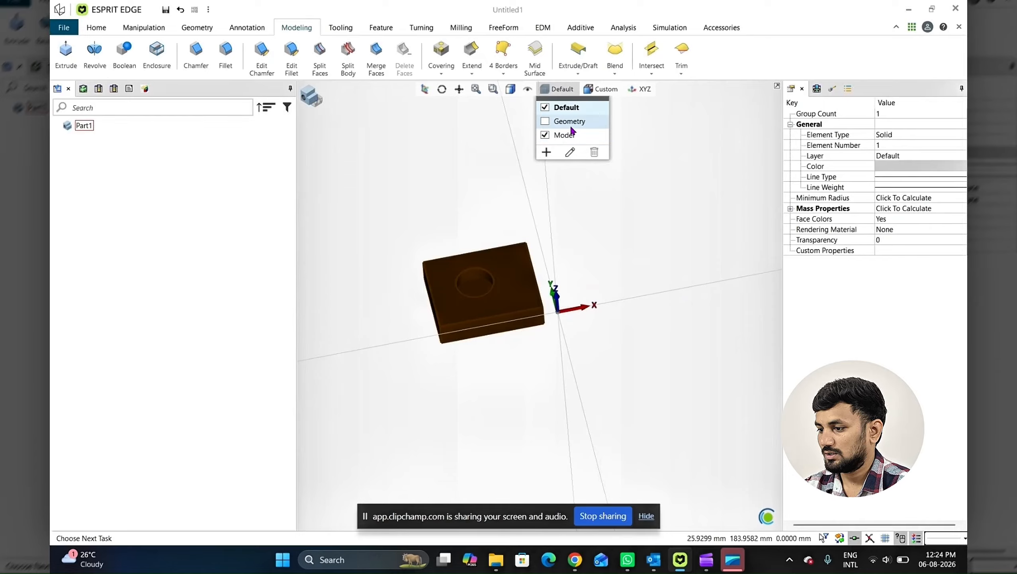
Change the selected solid's layer property to Model.
{"action": "middle_click_drag", "start_coordinate": [592, 206], "coordinate": [588, 214]}
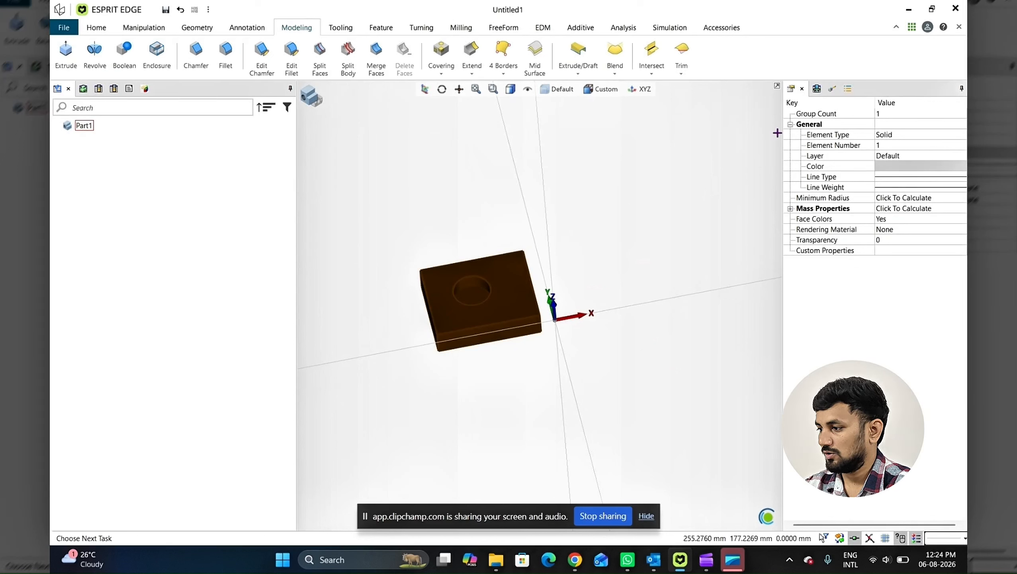
{"action": "left_click", "coordinate": [909, 155]}
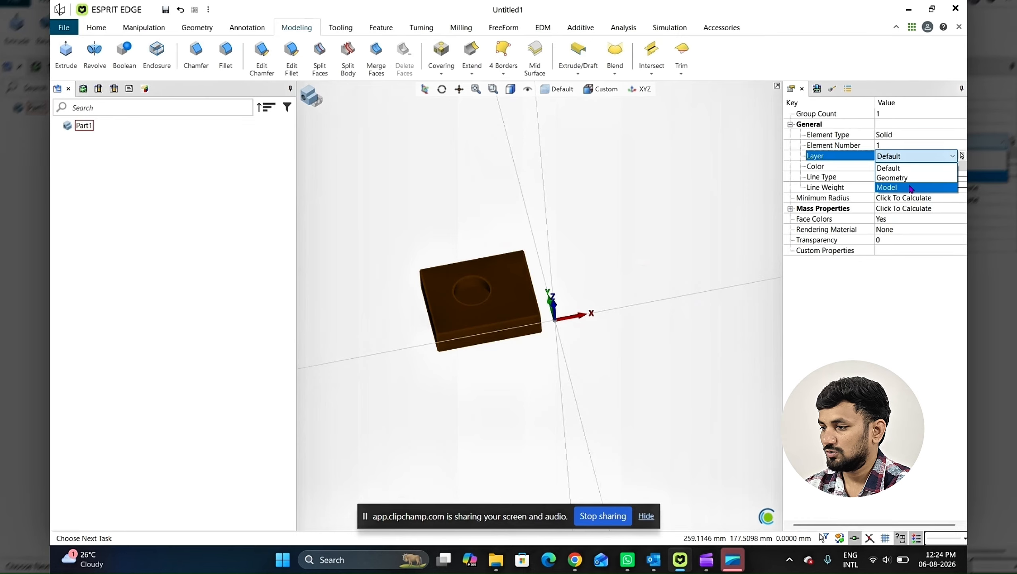
{"action": "left_click", "coordinate": [910, 188]}
Toggle the Model layer's visibility to check that it controls the solid, leaving the layer shown.
{"action": "left_click", "coordinate": [558, 89]}
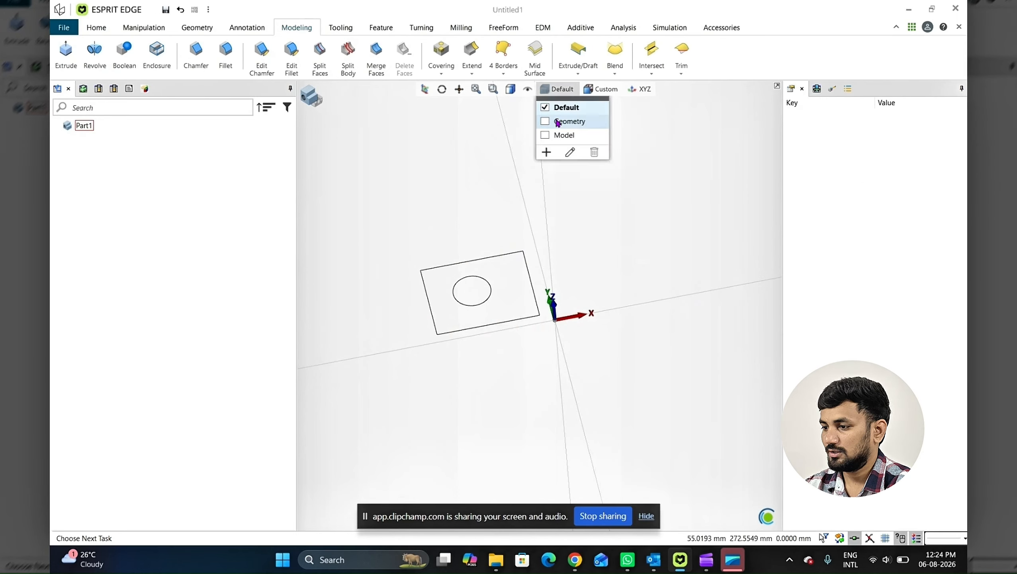
{"action": "left_click", "coordinate": [545, 135]}
{"action": "left_click", "coordinate": [546, 135]}
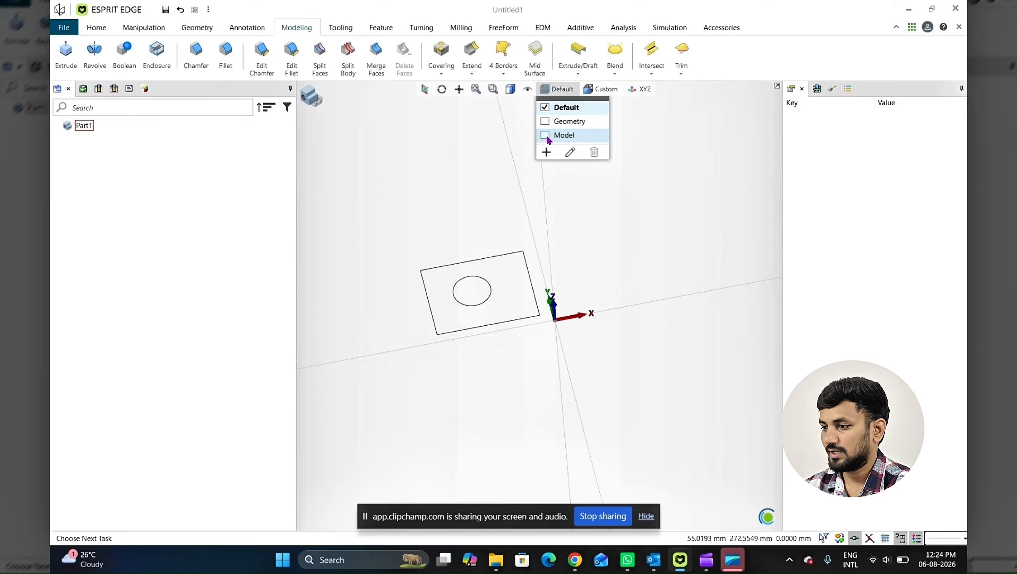
{"action": "left_click", "coordinate": [545, 135]}
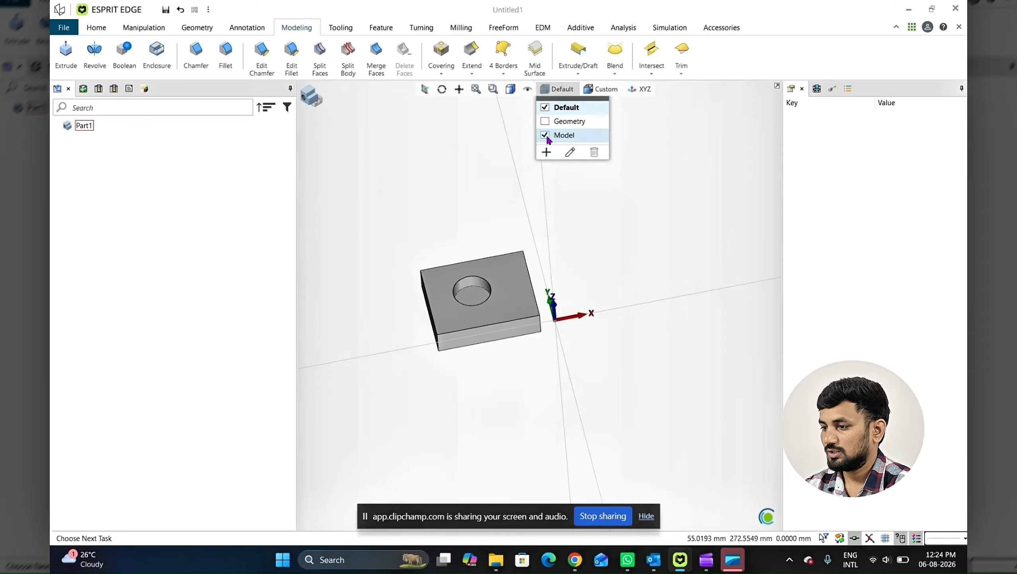
{"action": "left_click", "coordinate": [606, 232]}
Select the solid, open the move/copy transformation for it, and set the transformation type to Attribute.
{"action": "middle_click_drag", "start_coordinate": [519, 261], "coordinate": [517, 251]}
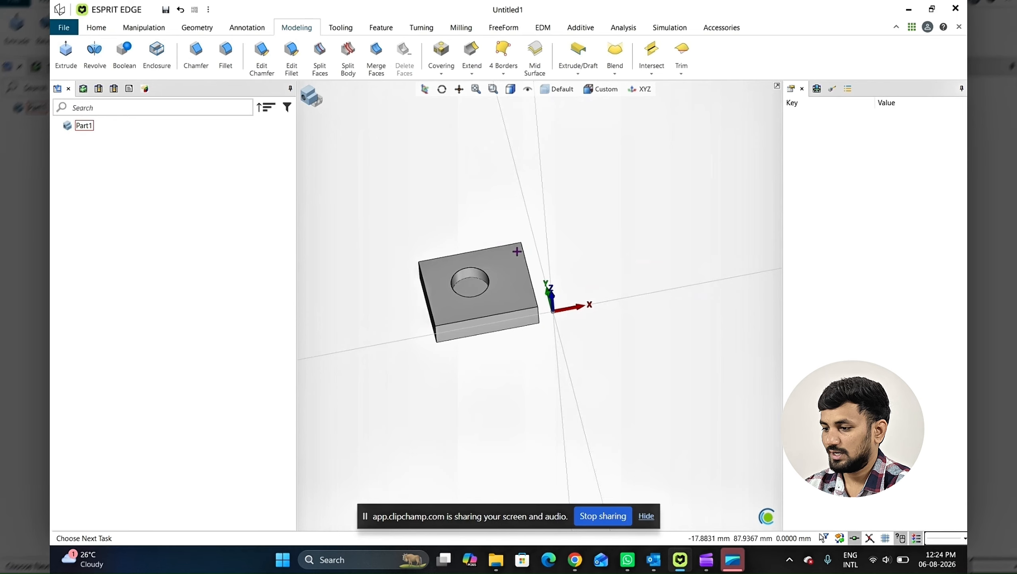
{"action": "left_click", "coordinate": [513, 294]}
{"action": "left_click", "coordinate": [513, 294]}
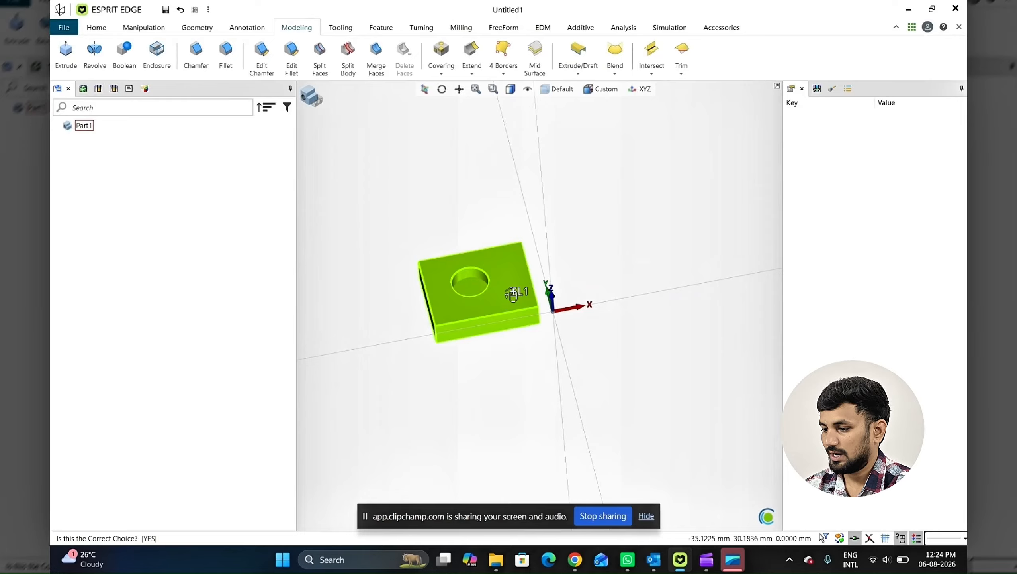
{"action": "left_click", "coordinate": [513, 294]}
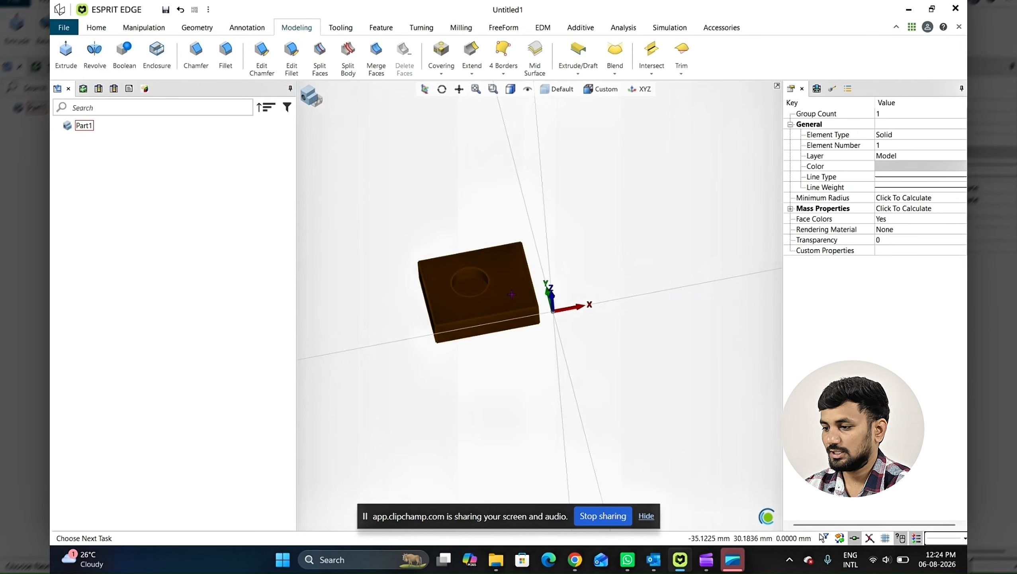
{"action": "right_click", "coordinate": [584, 213]}
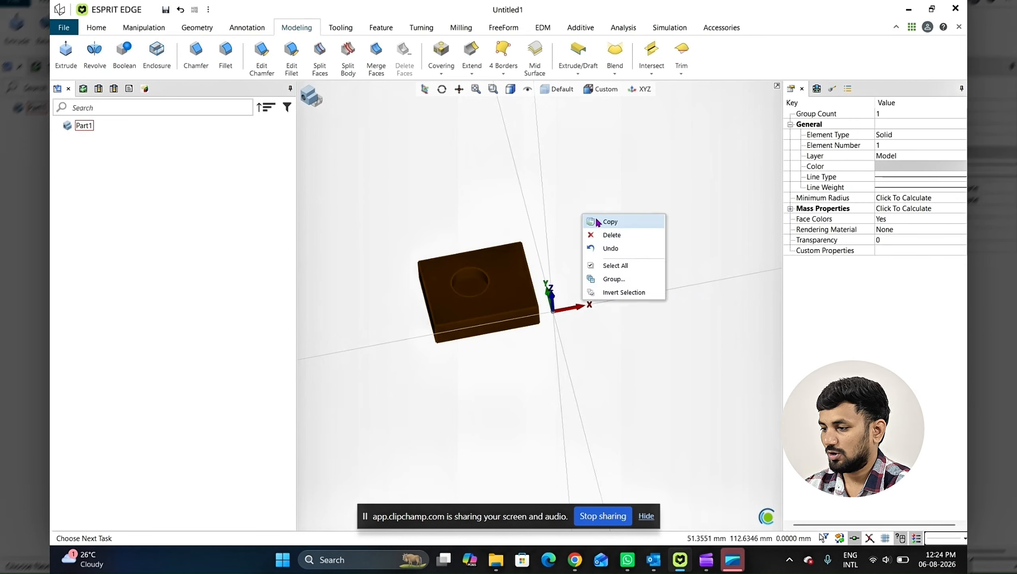
{"action": "left_click", "coordinate": [608, 222]}
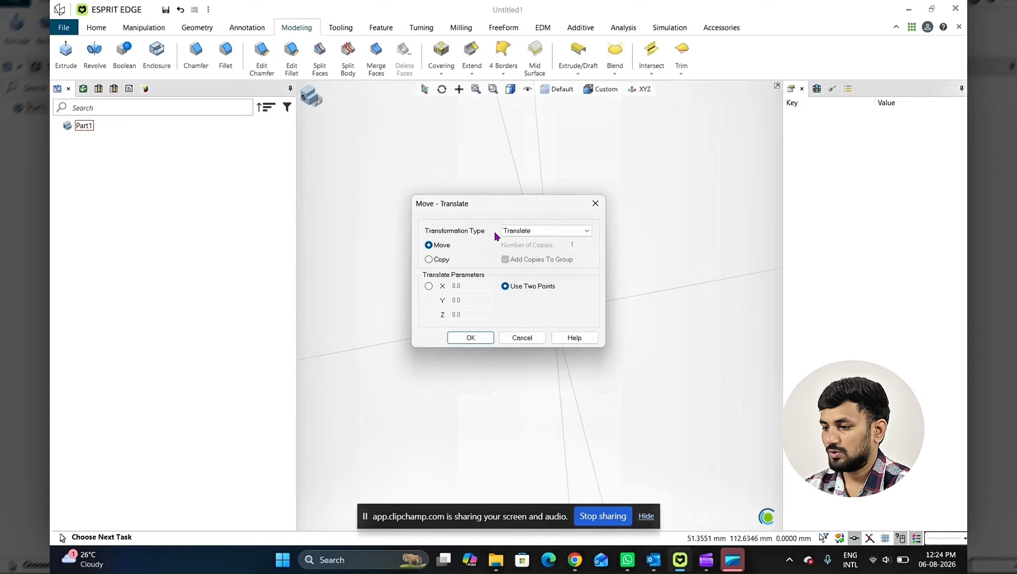
{"action": "left_click", "coordinate": [504, 233]}
{"action": "left_click", "coordinate": [531, 248]}
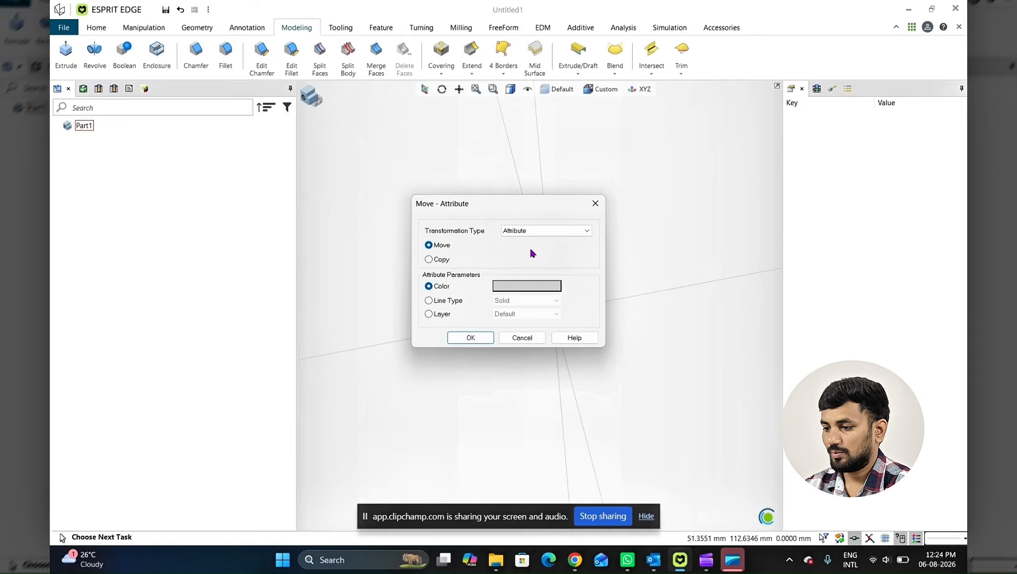
Review the line type choices, set the attribute transformation to Layer with Model as the target, and apply it.
{"action": "left_click", "coordinate": [448, 300]}
{"action": "left_click", "coordinate": [507, 302]}
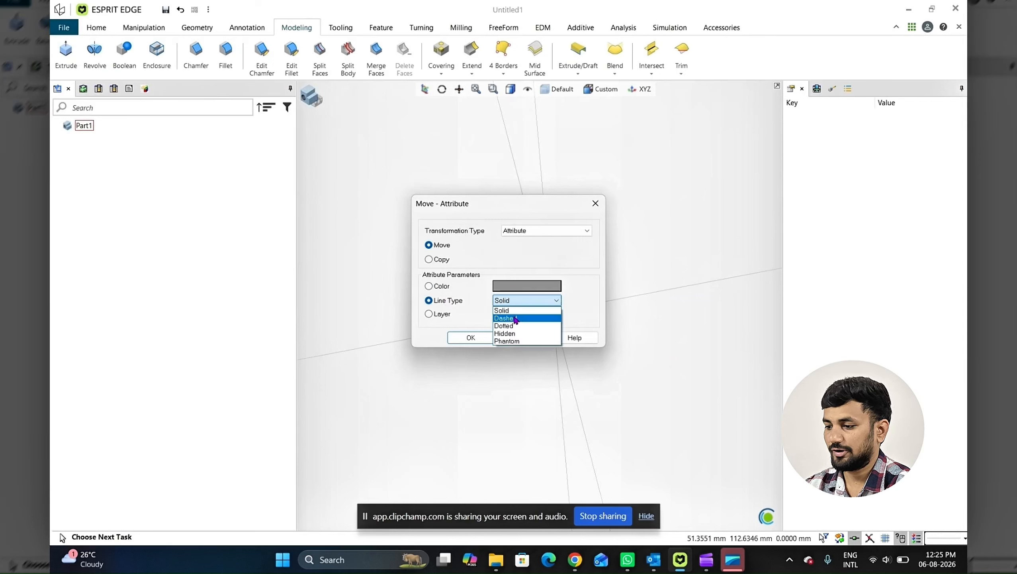
{"action": "left_click", "coordinate": [465, 291]}
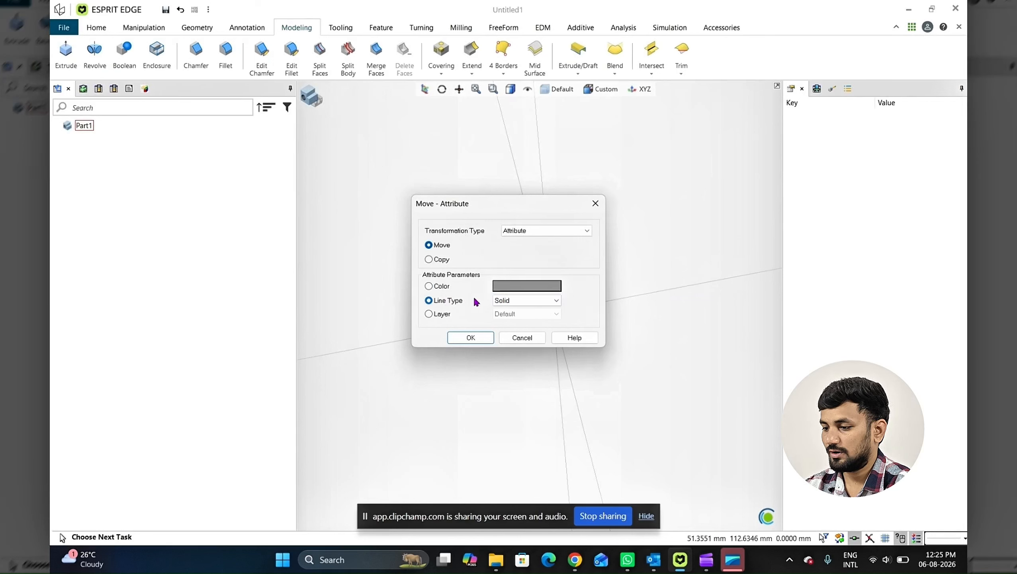
{"action": "left_click", "coordinate": [434, 318]}
{"action": "left_click", "coordinate": [525, 314]}
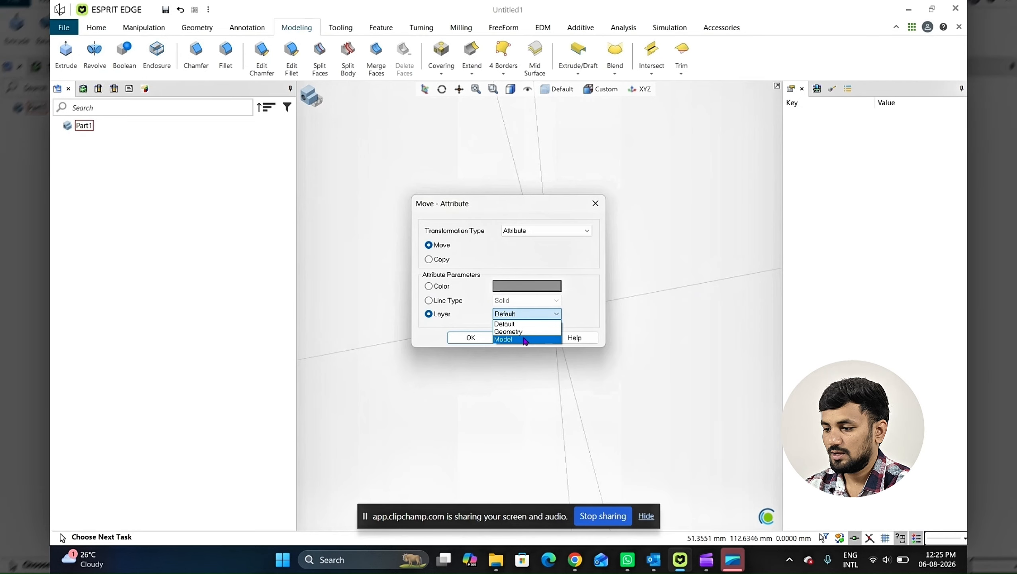
{"action": "left_click", "coordinate": [524, 340]}
{"action": "left_click", "coordinate": [472, 338]}
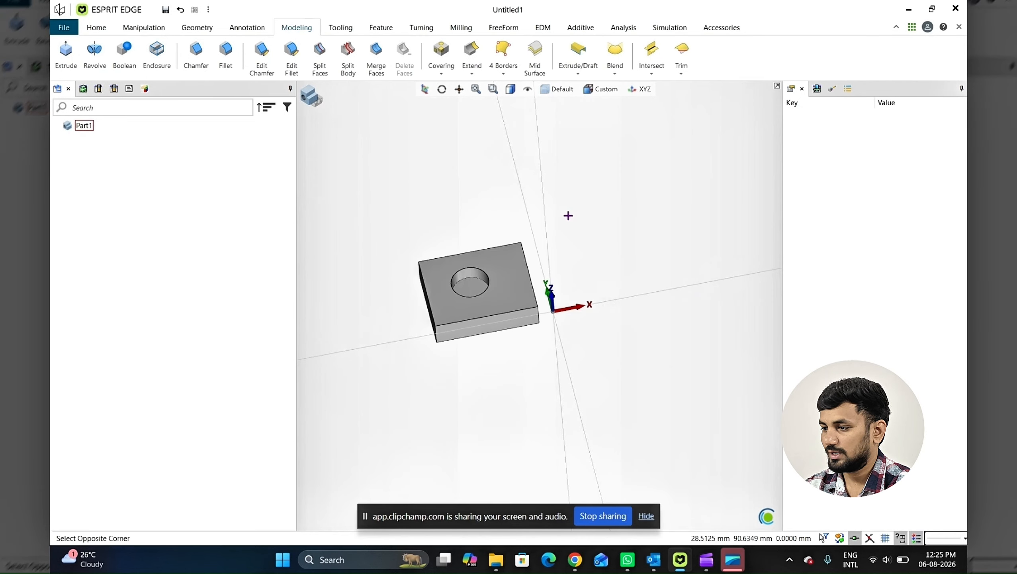
Hide the Model layer and show it again to verify the solid's layer assignment.
{"action": "left_click", "coordinate": [558, 89]}
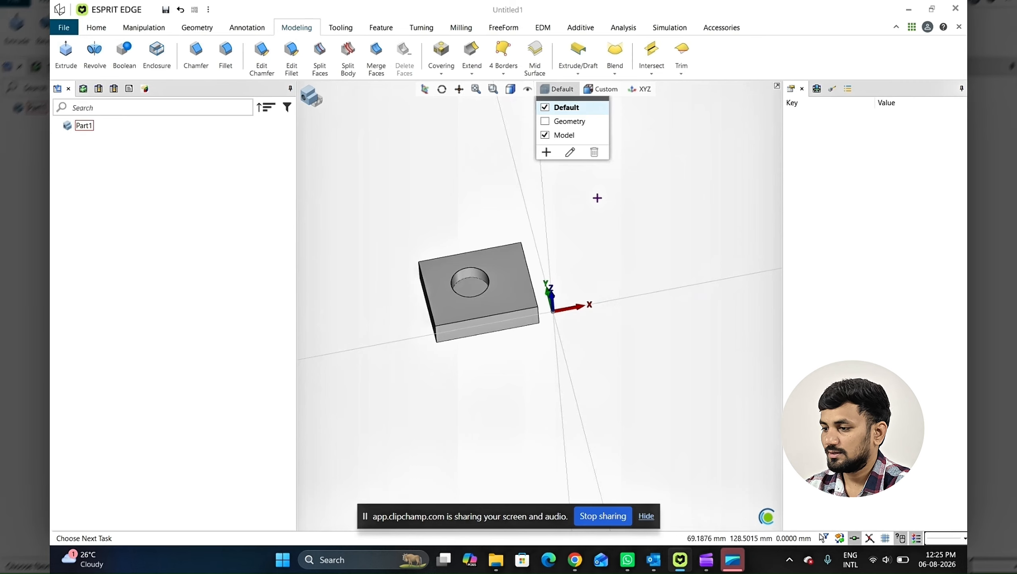
{"action": "left_click", "coordinate": [545, 135]}
{"action": "left_click", "coordinate": [545, 135]}
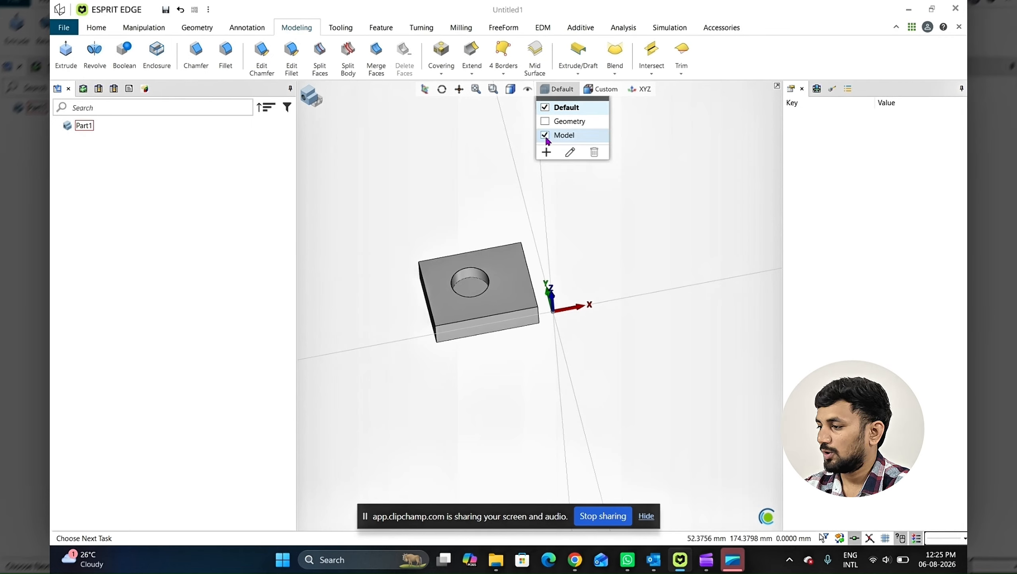
{"action": "left_click", "coordinate": [852, 163]}
Hide the Model layer and delete the remaining rectangle and circle wireframe geometry.
{"action": "left_click", "coordinate": [556, 88]}
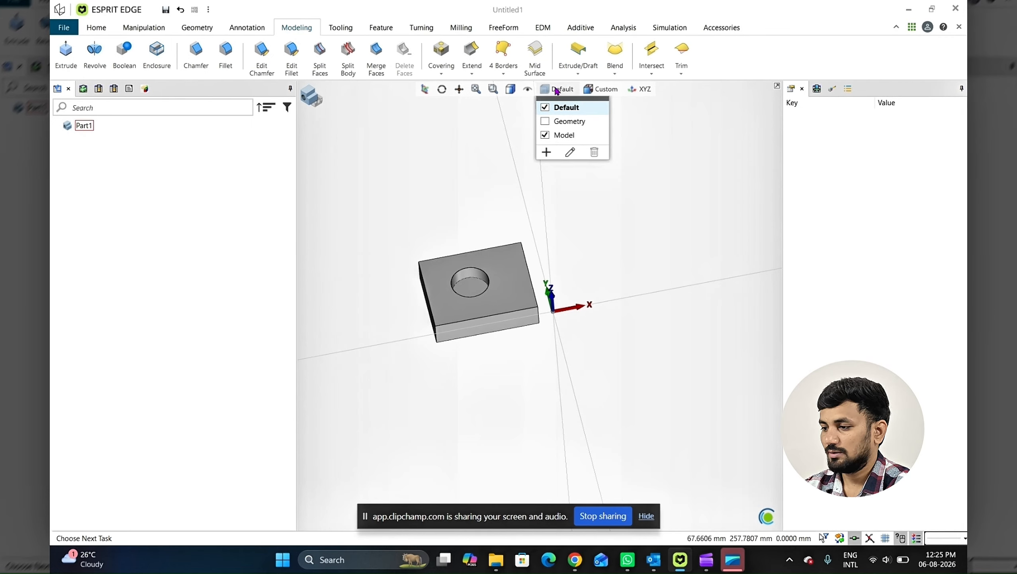
{"action": "left_click", "coordinate": [545, 135]}
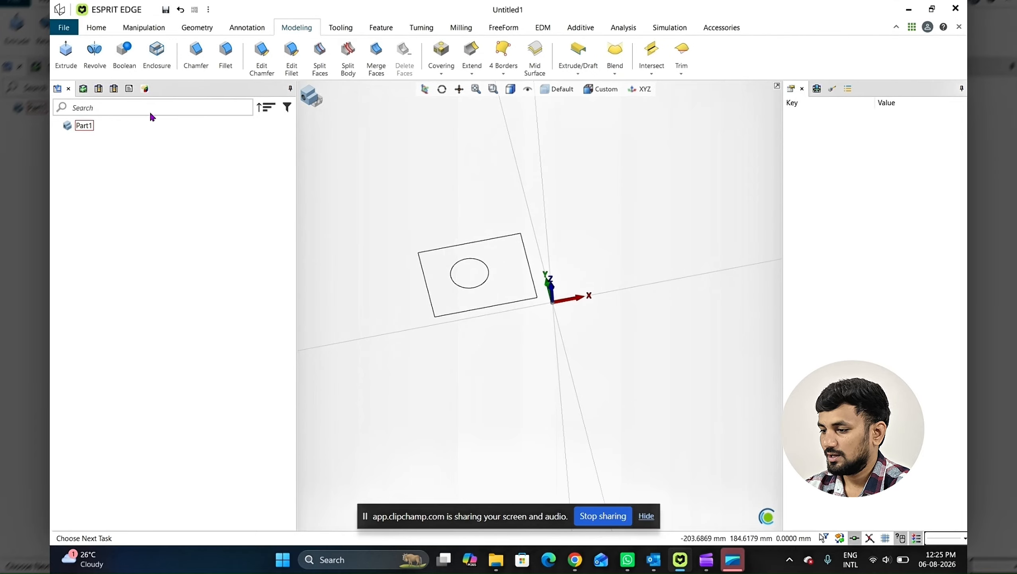
{"action": "left_click_drag", "start_coordinate": [388, 189], "coordinate": [600, 355]}
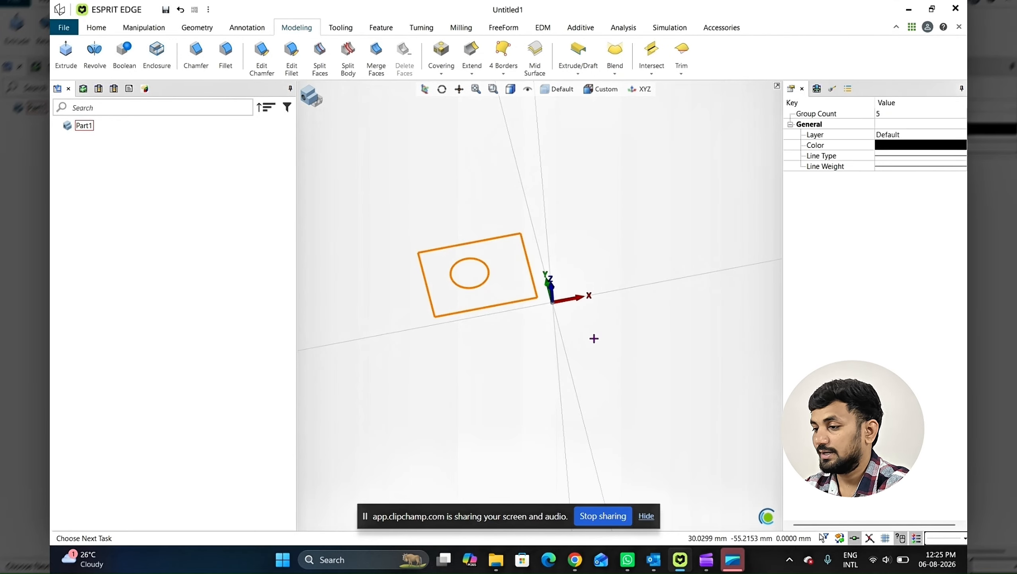
{"action": "key", "text": "Delete"}
Show the Geometry layer and set the view to Top to display its stepped profile.
{"action": "left_click", "coordinate": [557, 89]}
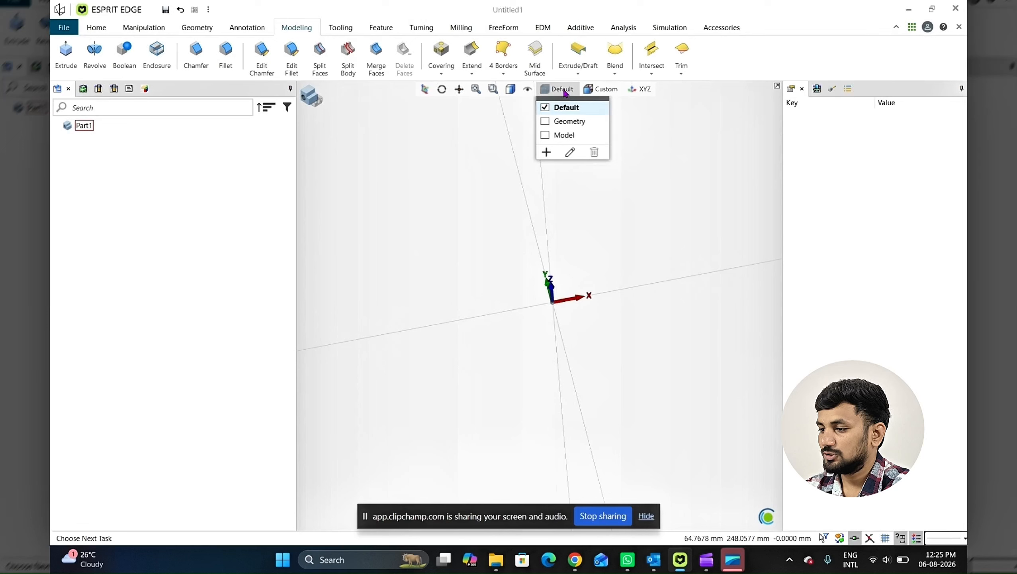
{"action": "left_click", "coordinate": [545, 121]}
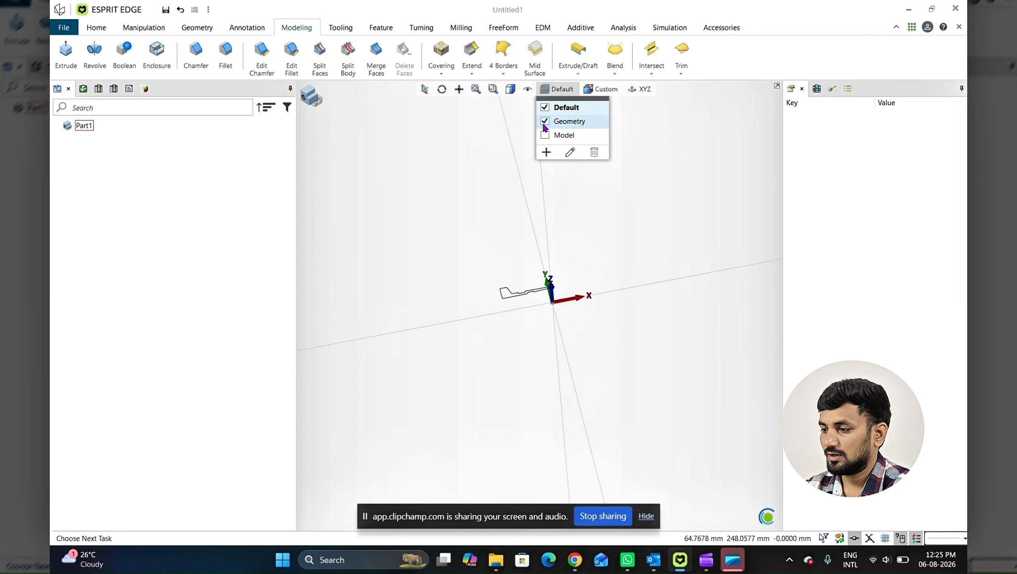
{"action": "left_click", "coordinate": [601, 89]}
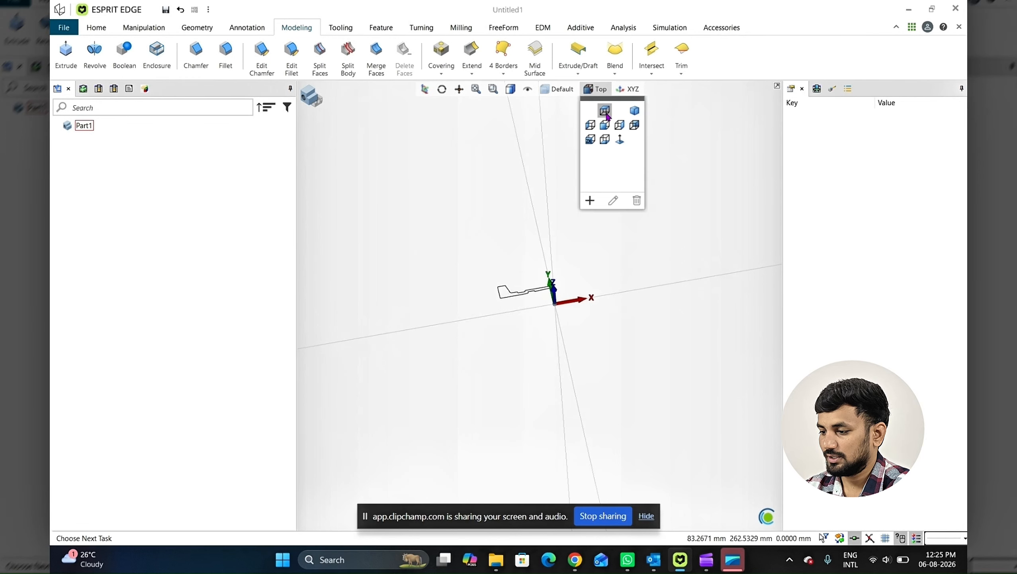
{"action": "left_click", "coordinate": [605, 111]}
{"action": "scroll", "coordinate": [503, 282], "scroll_direction": "down", "scroll_amount": 3}
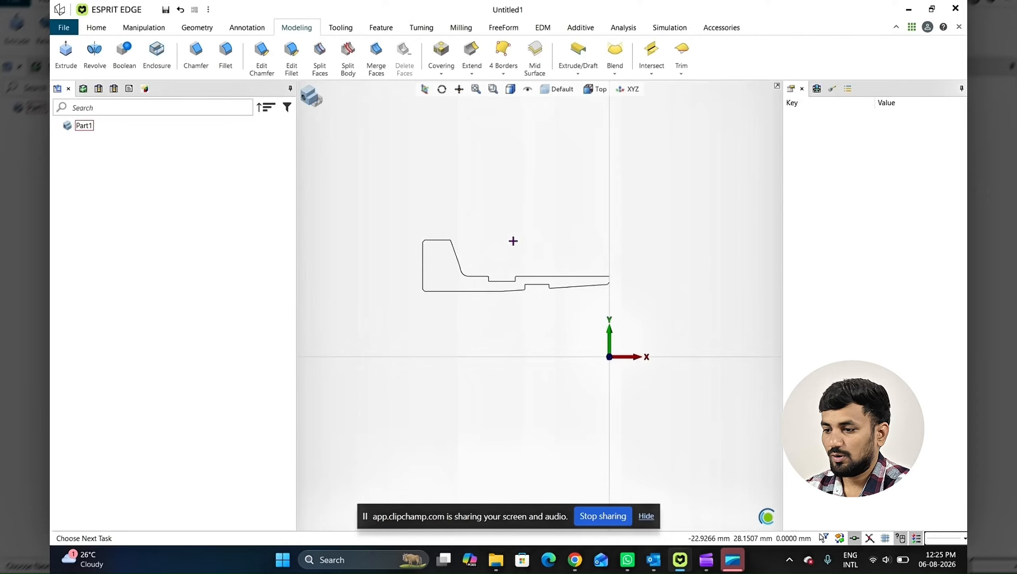
Select the entire stepped profile and preview its 360-degree solid revolve about the X-axis.
{"action": "left_click", "coordinate": [424, 207]}
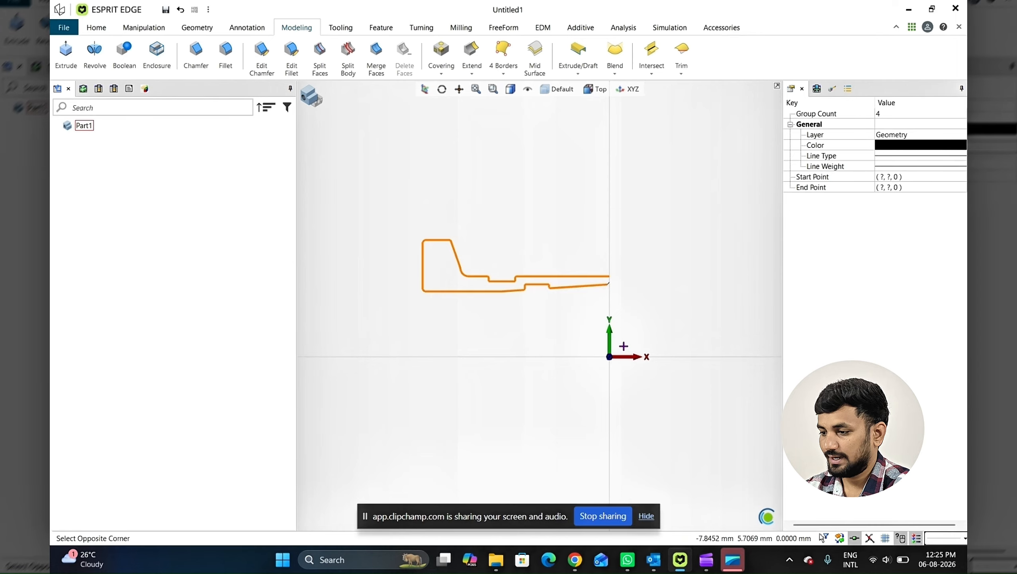
{"action": "left_click", "coordinate": [638, 348]}
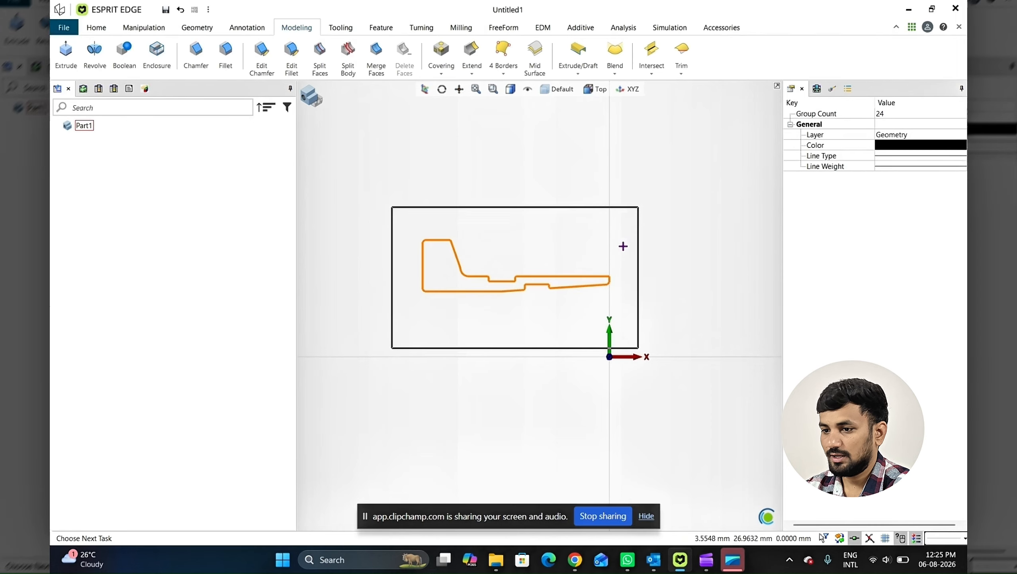
{"action": "left_click", "coordinate": [100, 64]}
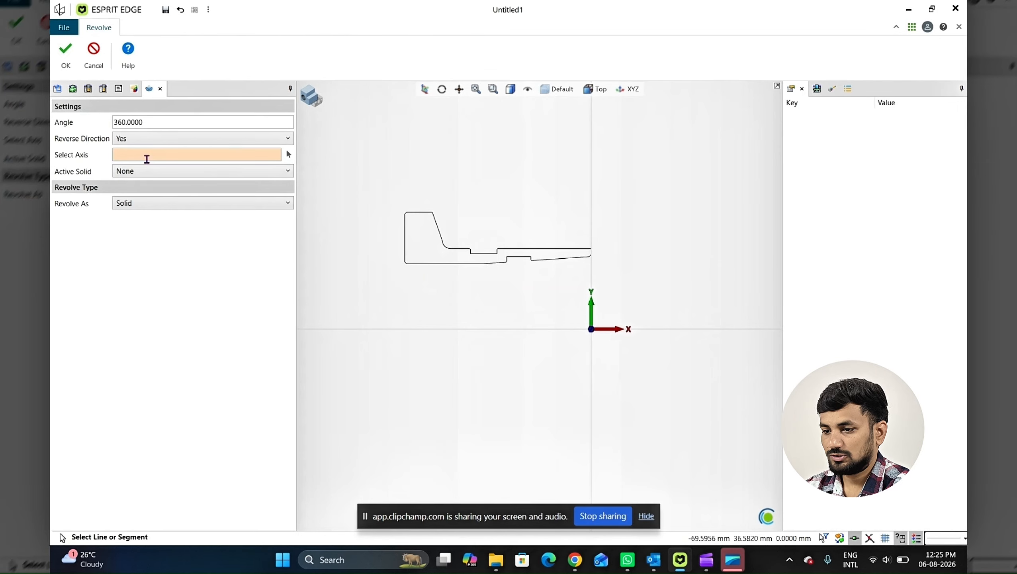
{"action": "left_click", "coordinate": [153, 123]}
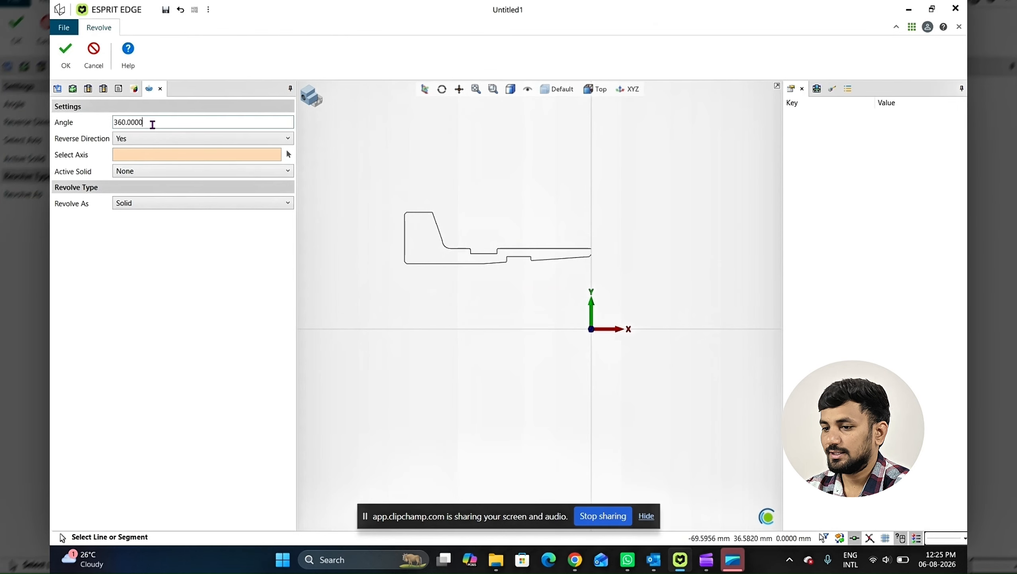
{"action": "double_click", "coordinate": [153, 124]}
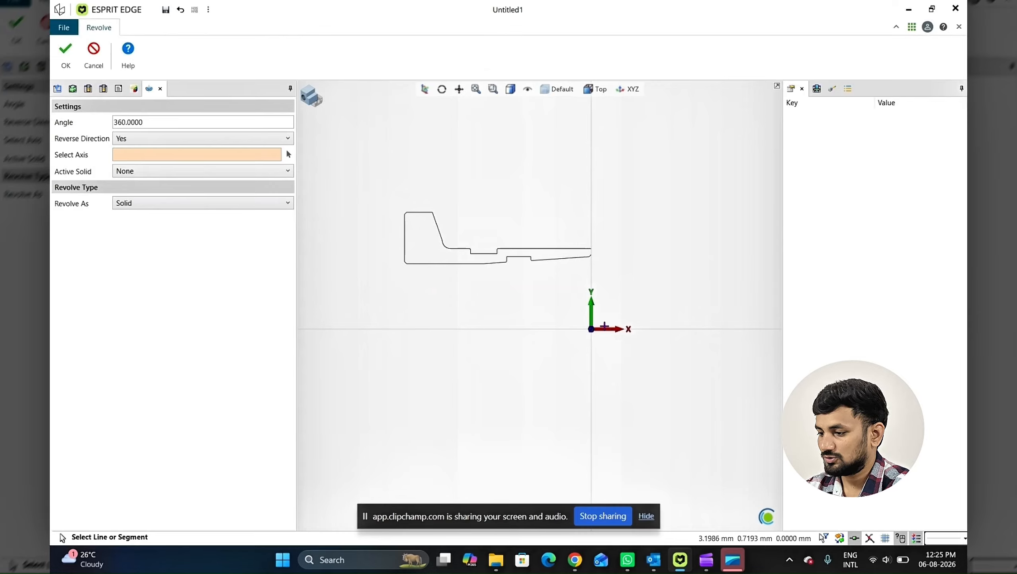
{"action": "left_click", "coordinate": [559, 330]}
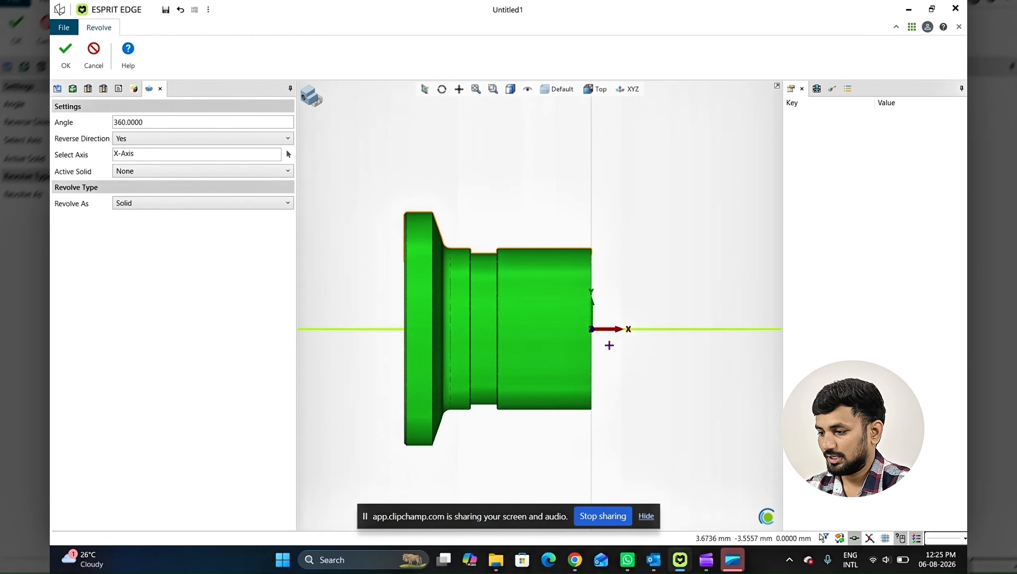
{"action": "middle_click_drag", "start_coordinate": [609, 345], "coordinate": [556, 313]}
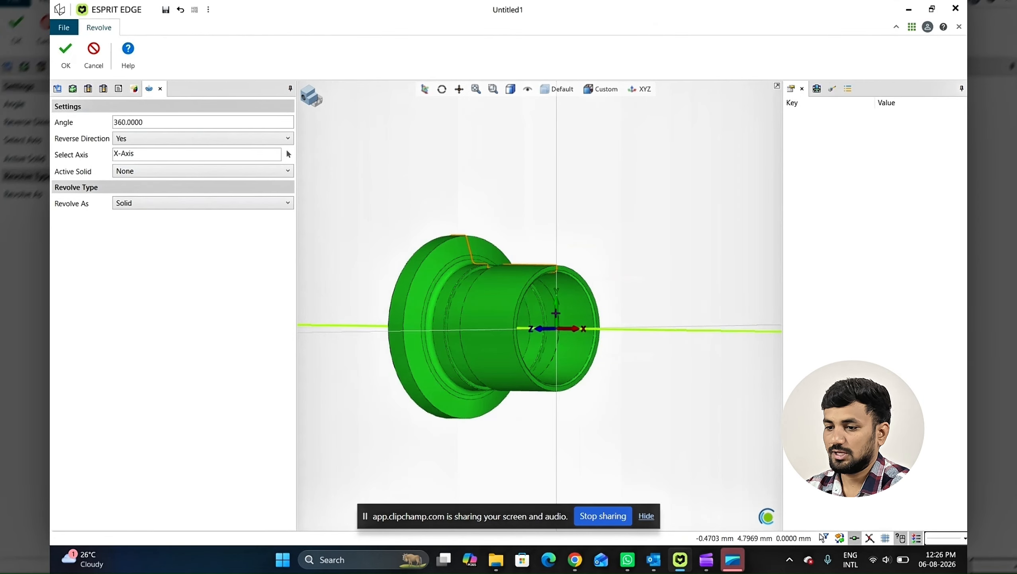
Set the revolve angle to 180 degrees and inspect the preview from another direction.
{"action": "left_click", "coordinate": [167, 122]}
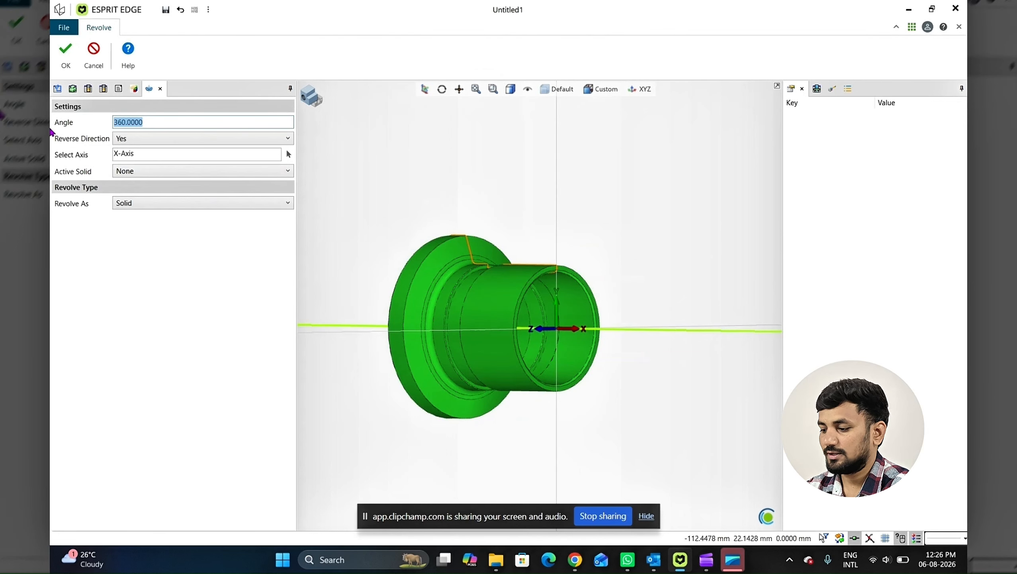
{"action": "type", "text": "18"}
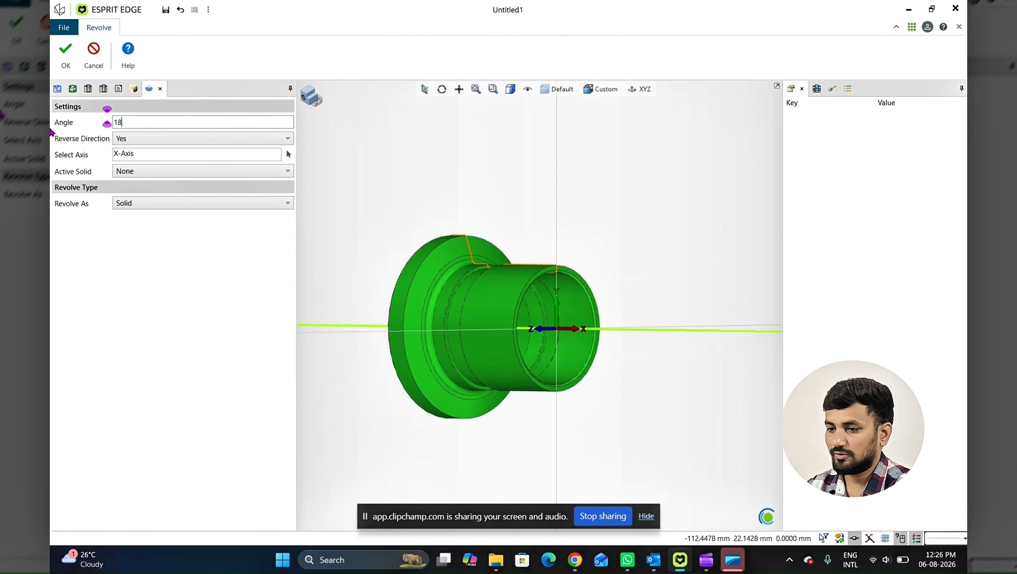
{"action": "type", "text": "0"}
{"action": "left_click", "coordinate": [144, 151]}
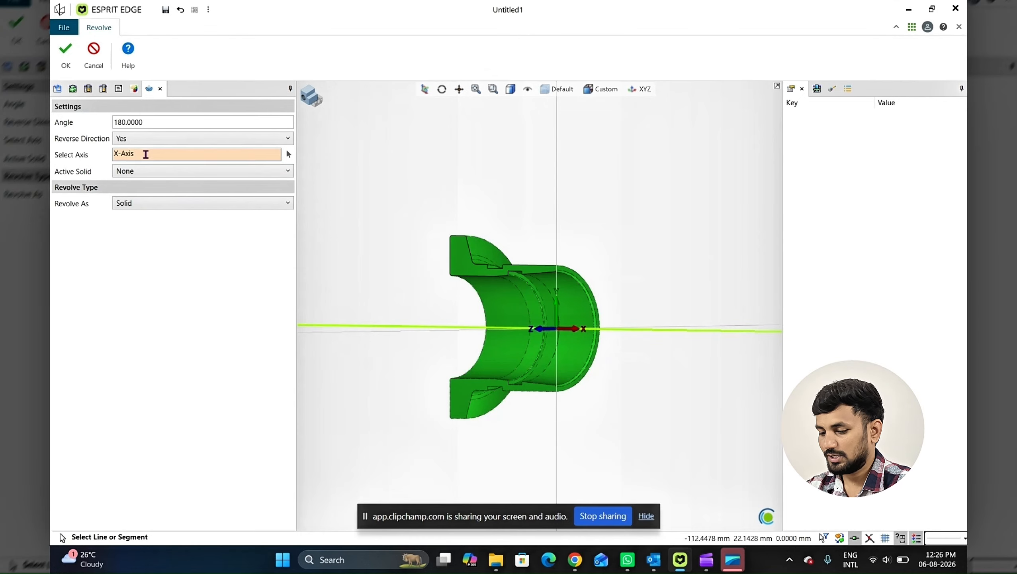
{"action": "middle_click_drag", "start_coordinate": [511, 309], "coordinate": [532, 315]}
Try to create the revolved solid with the angle set back to 360 degrees, and undo the created body.
{"action": "left_click_drag", "start_coordinate": [143, 123], "coordinate": [95, 124]}
{"action": "key", "text": "BackSpace"}
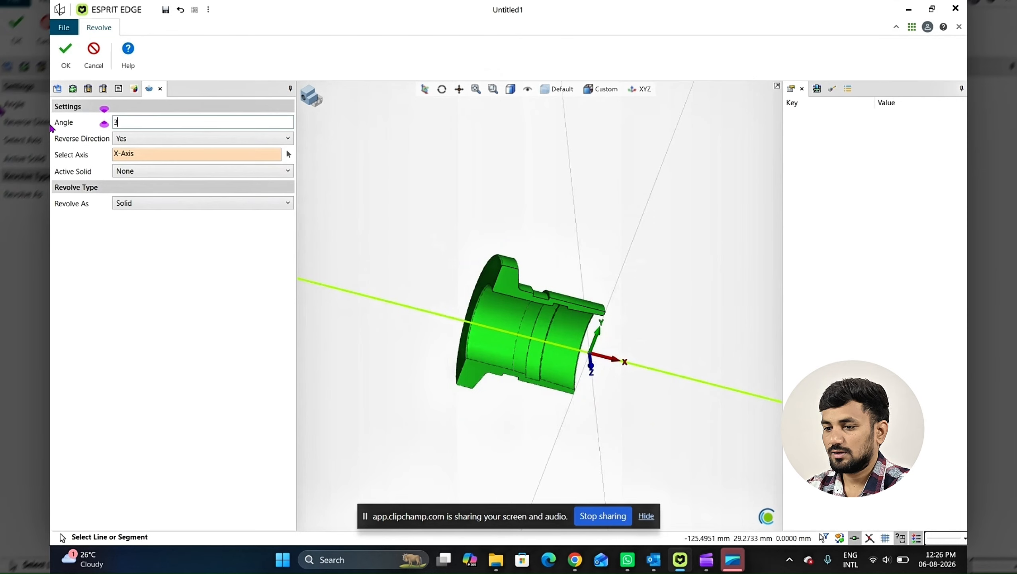
{"action": "type", "text": "360"}
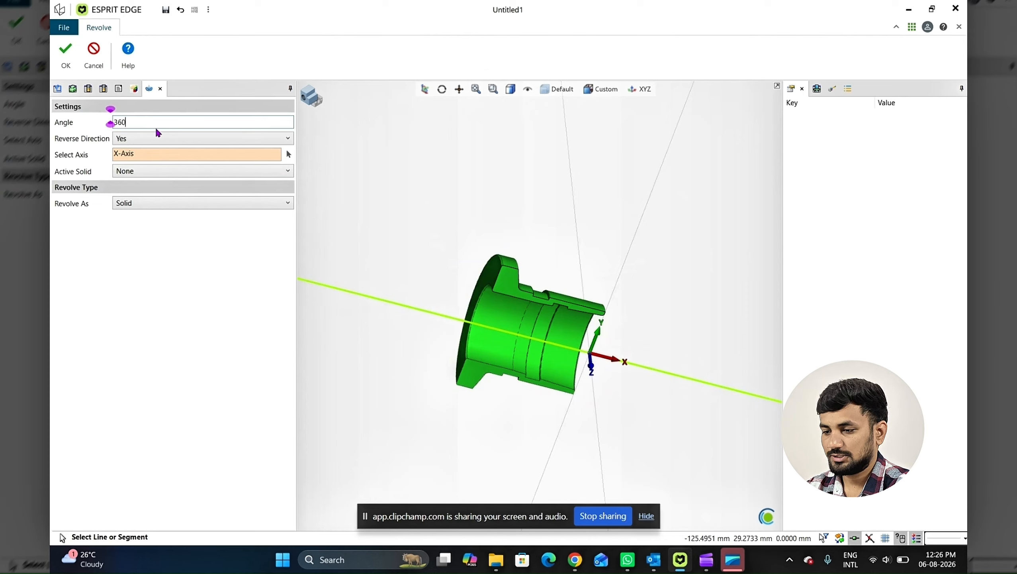
{"action": "left_click", "coordinate": [65, 60]}
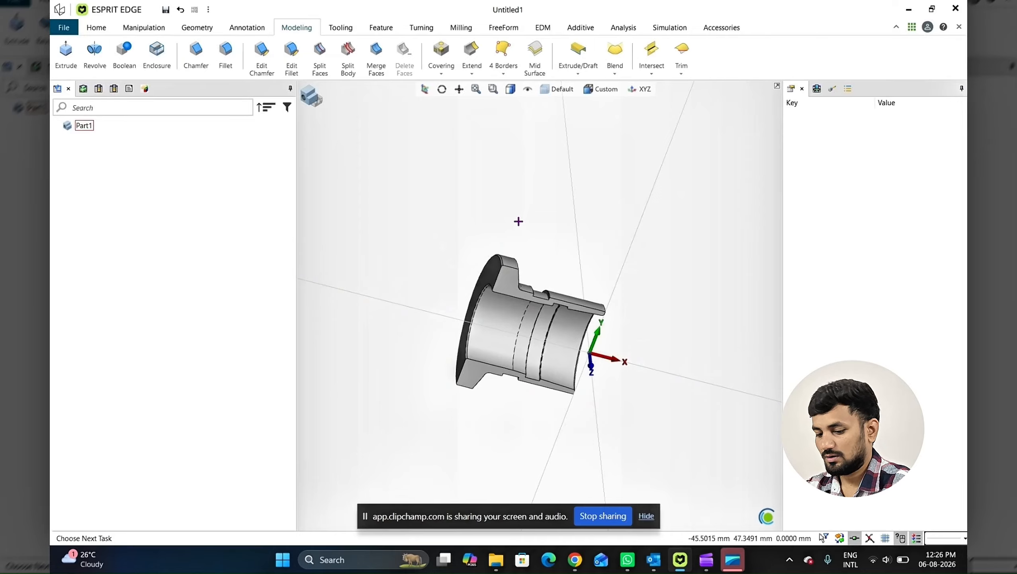
{"action": "key", "text": "ctrl+z"}
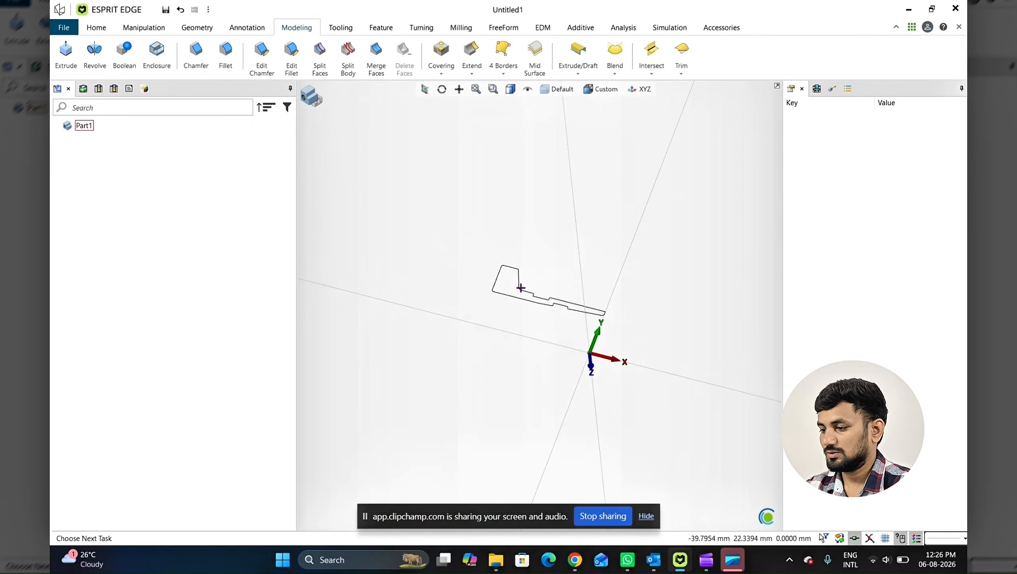
Select the entire stepped profile again and revolve it 360 degrees about the X-axis as a solid.
{"action": "left_click_drag", "start_coordinate": [463, 230], "coordinate": [689, 372]}
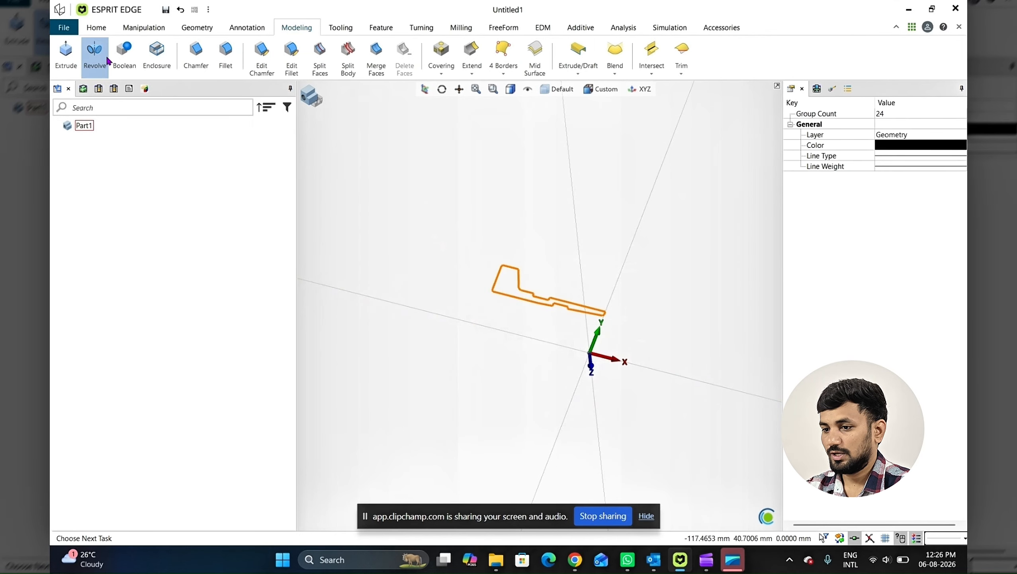
{"action": "left_click", "coordinate": [107, 59]}
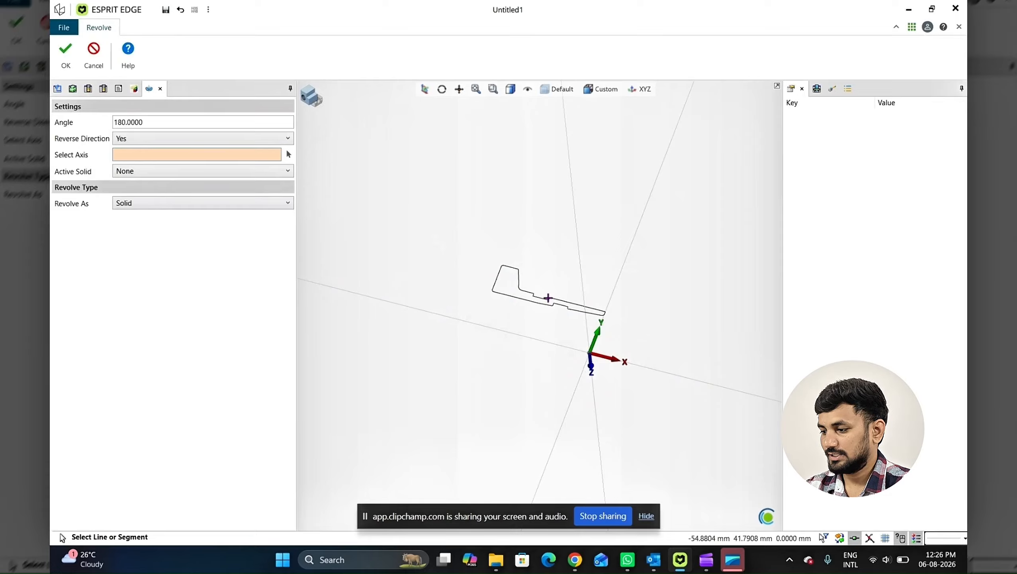
{"action": "left_click", "coordinate": [658, 369]}
{"action": "left_click", "coordinate": [658, 369]}
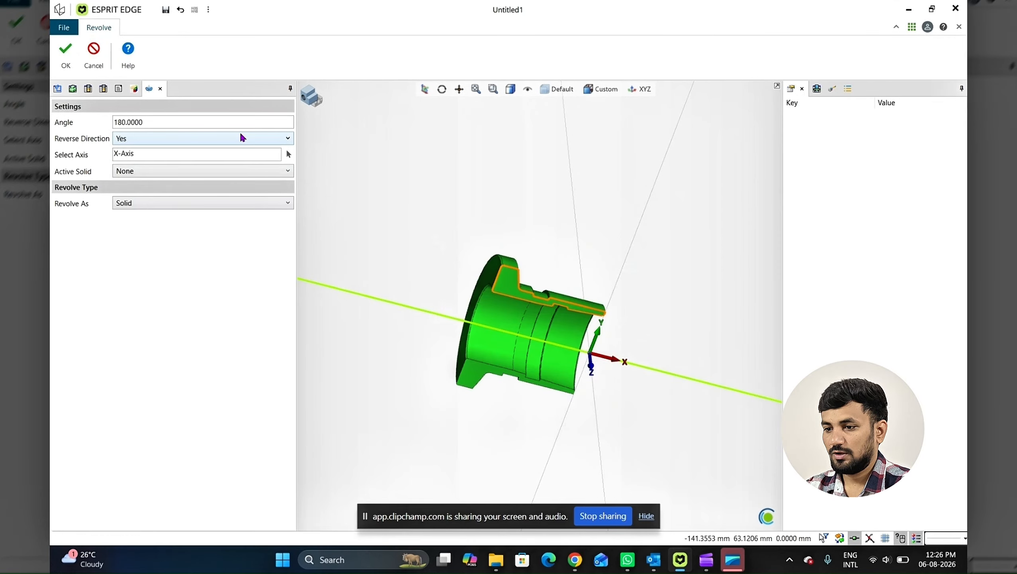
{"action": "left_click_drag", "start_coordinate": [217, 123], "coordinate": [50, 158]}
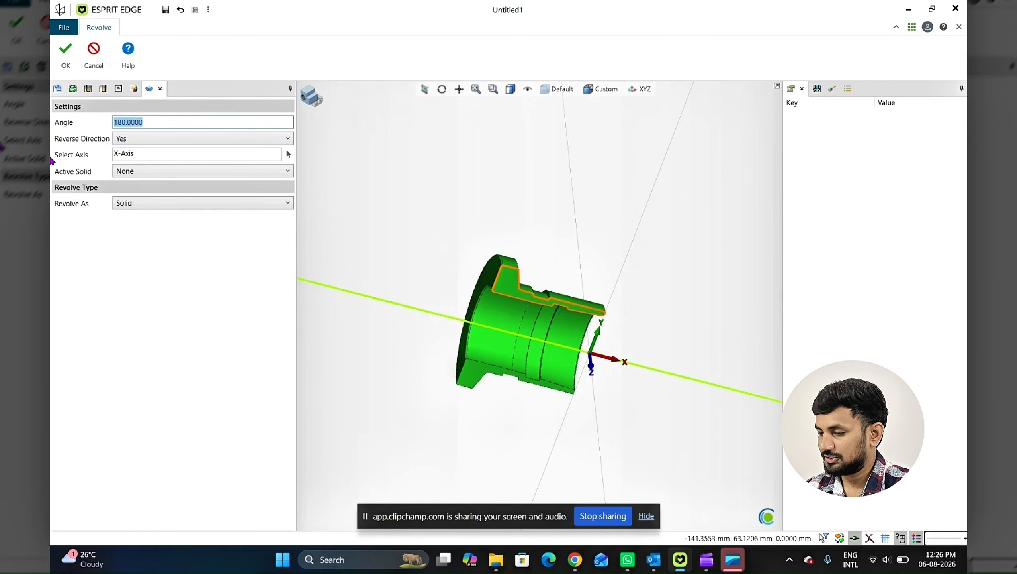
{"action": "type", "text": "360"}
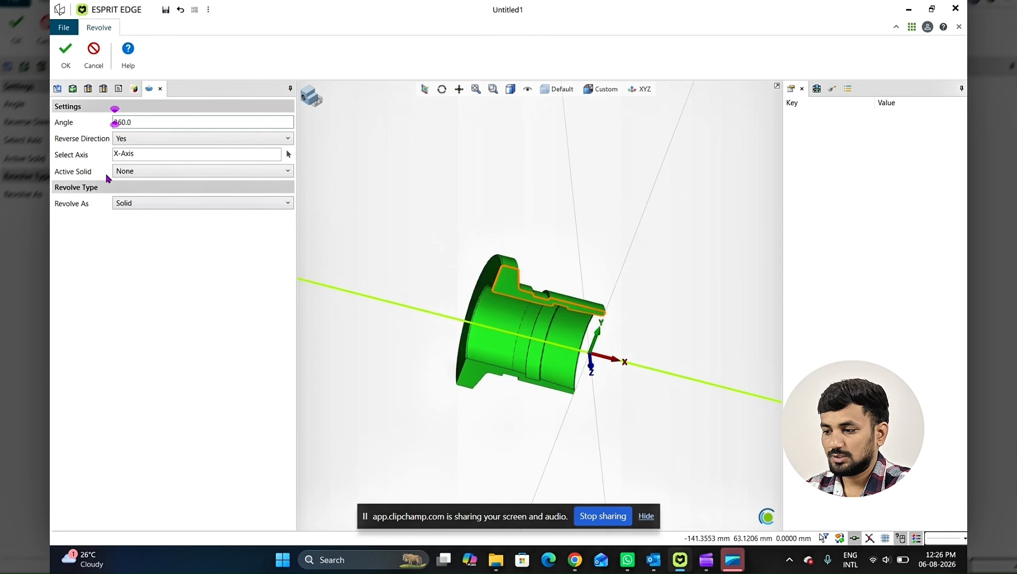
{"action": "left_click", "coordinate": [145, 157]}
{"action": "left_click", "coordinate": [66, 51]}
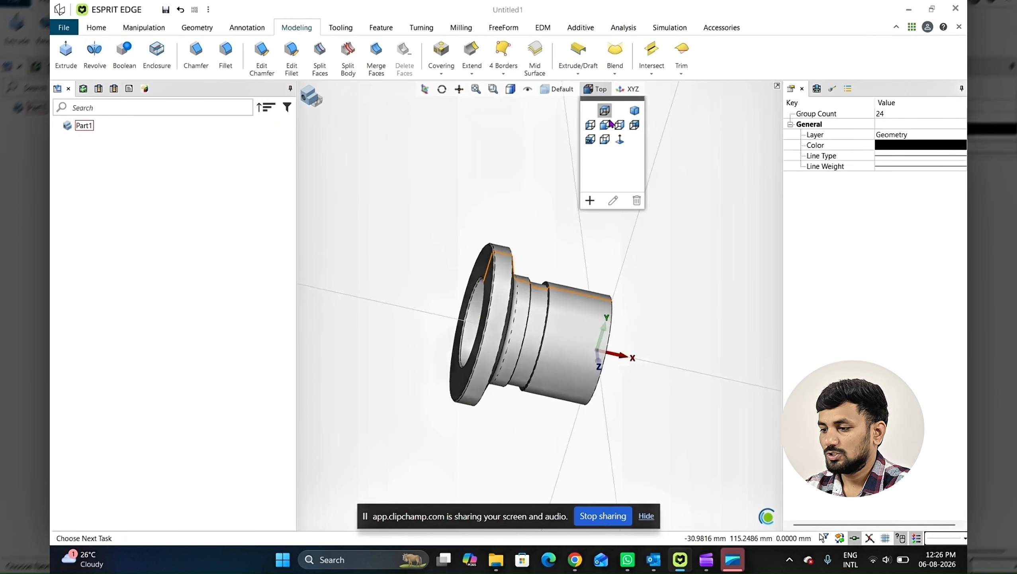
In the Top view, draw a circle of about 6.2 mm radius overlapping the upper edge of the revolved solid's wide cylindrical end.
{"action": "left_click", "coordinate": [610, 124]}
{"action": "scroll", "coordinate": [409, 270], "scroll_direction": "down", "scroll_amount": 3}
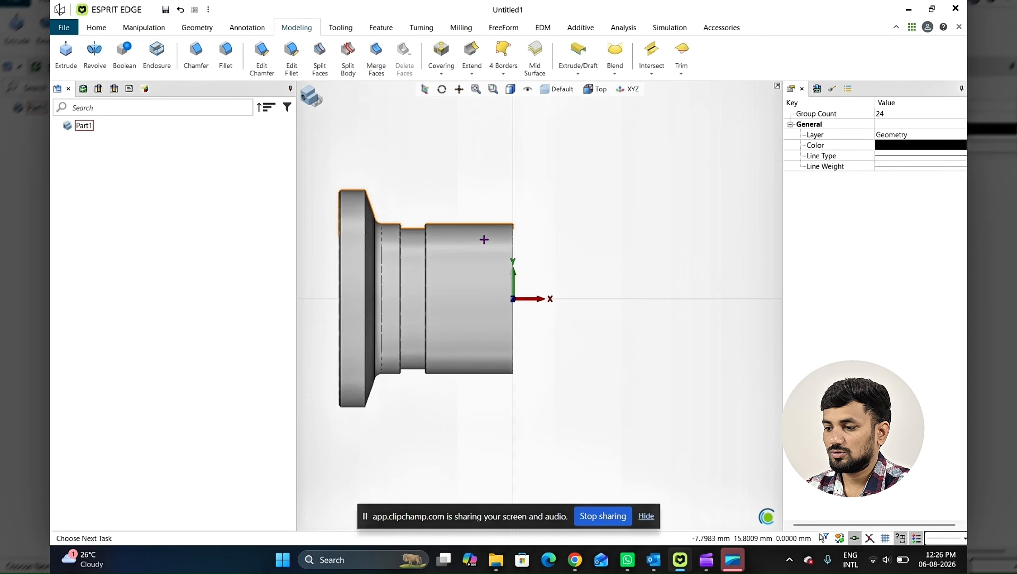
{"action": "scroll", "coordinate": [487, 211], "scroll_direction": "up", "scroll_amount": 1}
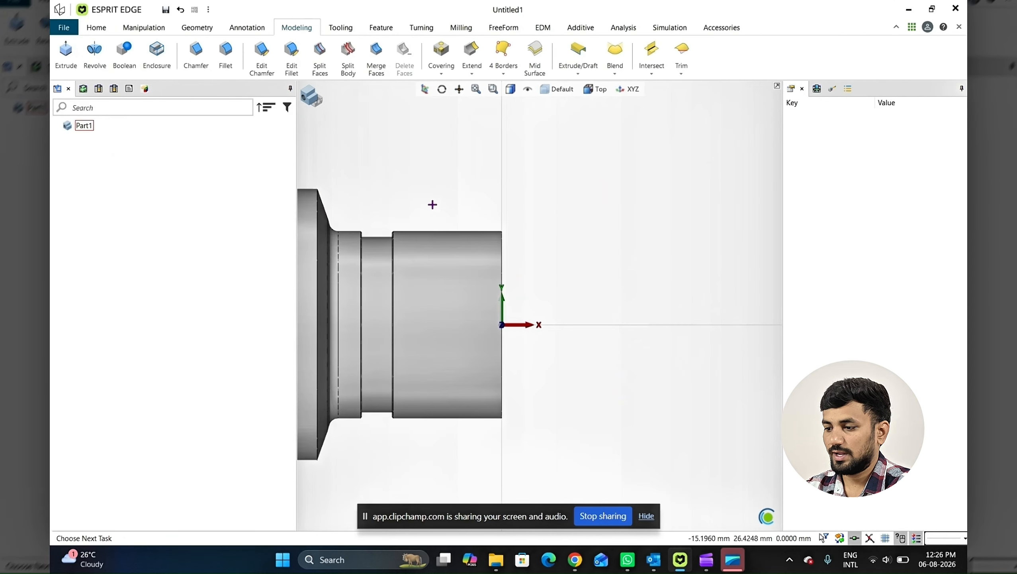
{"action": "scroll", "coordinate": [476, 227], "scroll_direction": "down", "scroll_amount": 2}
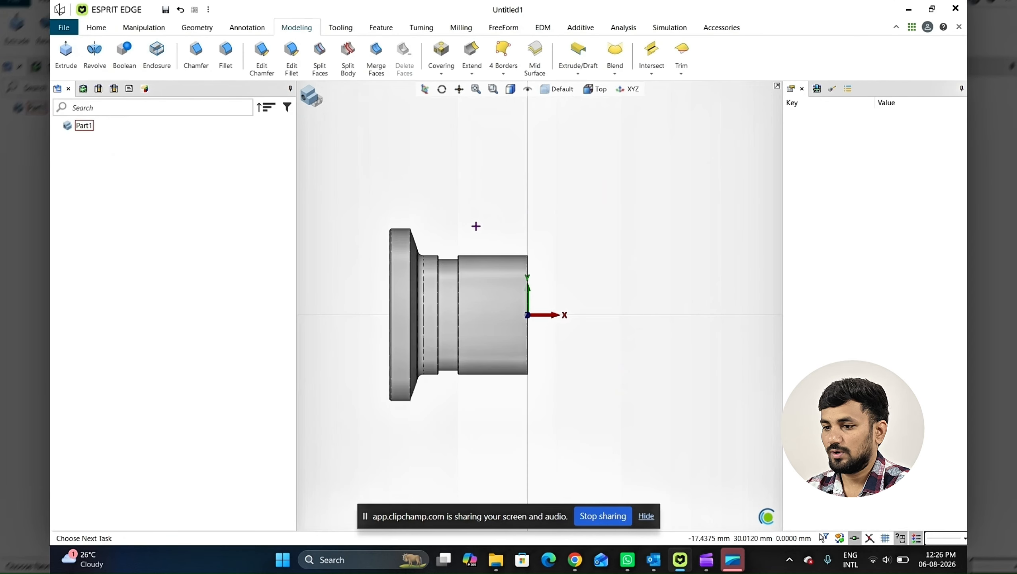
{"action": "left_click", "coordinate": [199, 28]}
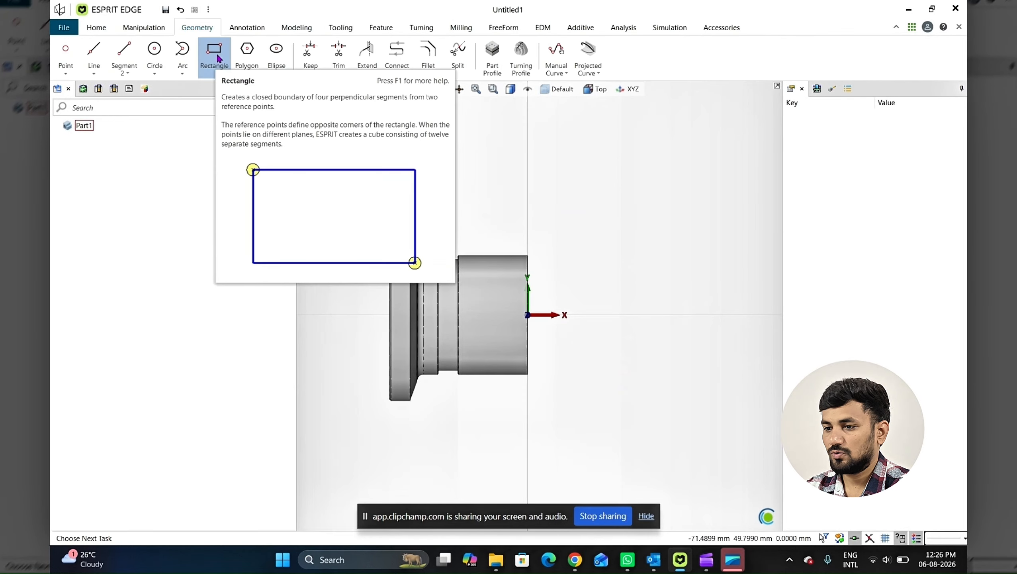
{"action": "left_click", "coordinate": [154, 53]}
{"action": "scroll", "coordinate": [521, 248], "scroll_direction": "up", "scroll_amount": 3}
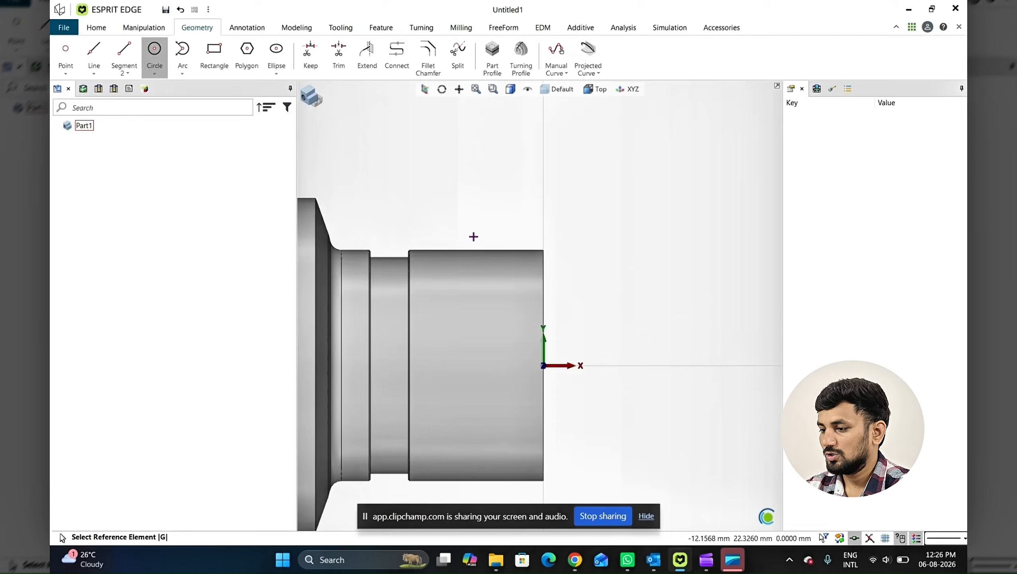
{"action": "left_click", "coordinate": [475, 232]}
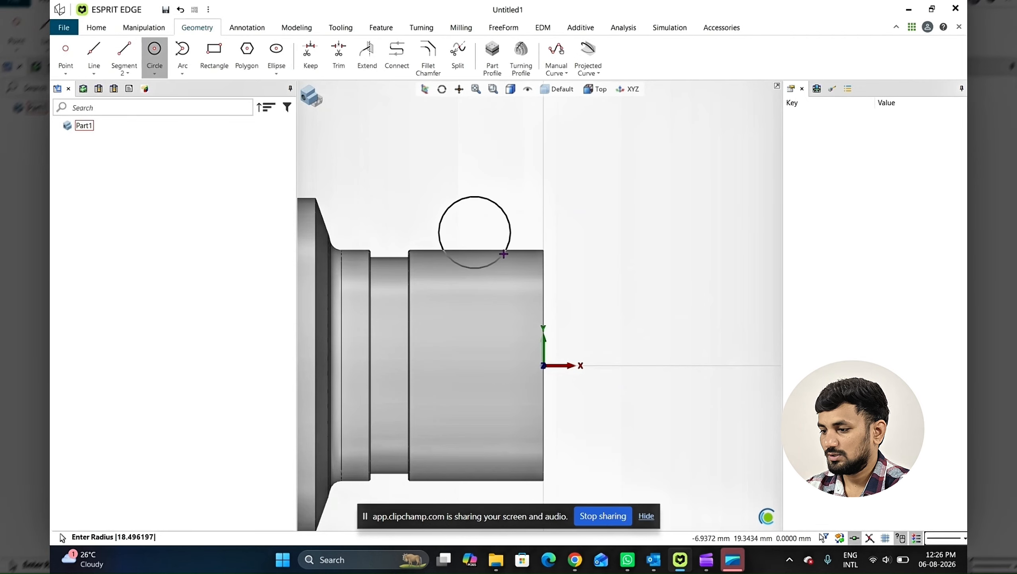
{"action": "left_click", "coordinate": [504, 254]}
{"action": "key", "text": "Escape"}
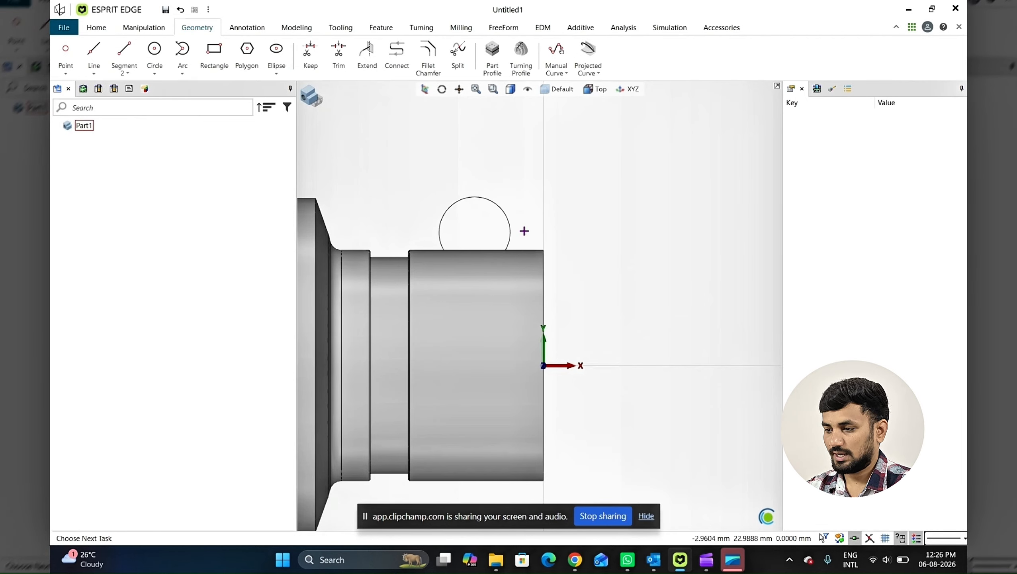
Set up a 360-degree solid revolve of the circle about the X-axis and inspect the ring preview from an angle.
{"action": "left_click", "coordinate": [508, 218]}
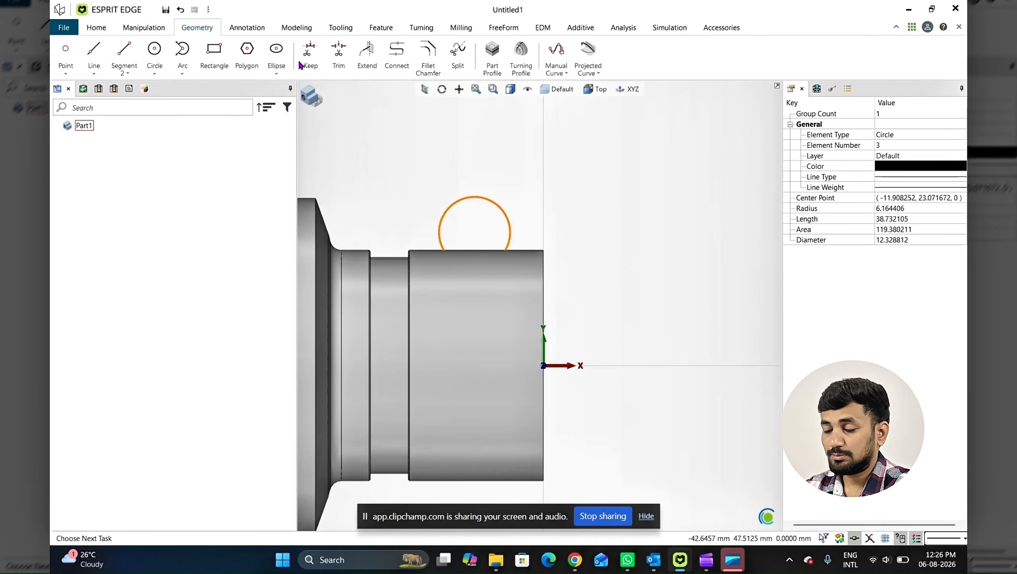
{"action": "left_click", "coordinate": [296, 27]}
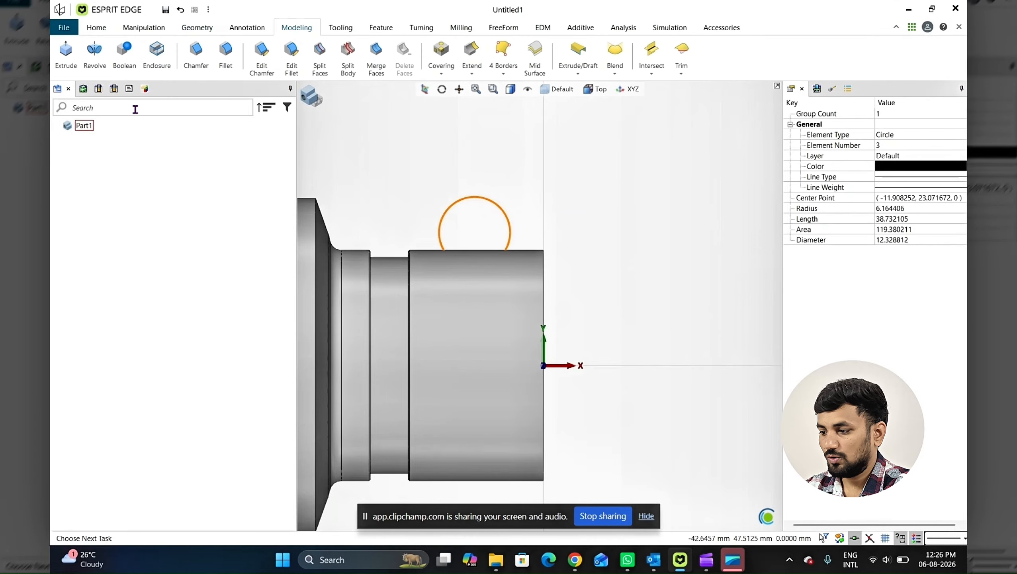
{"action": "left_click", "coordinate": [95, 51]}
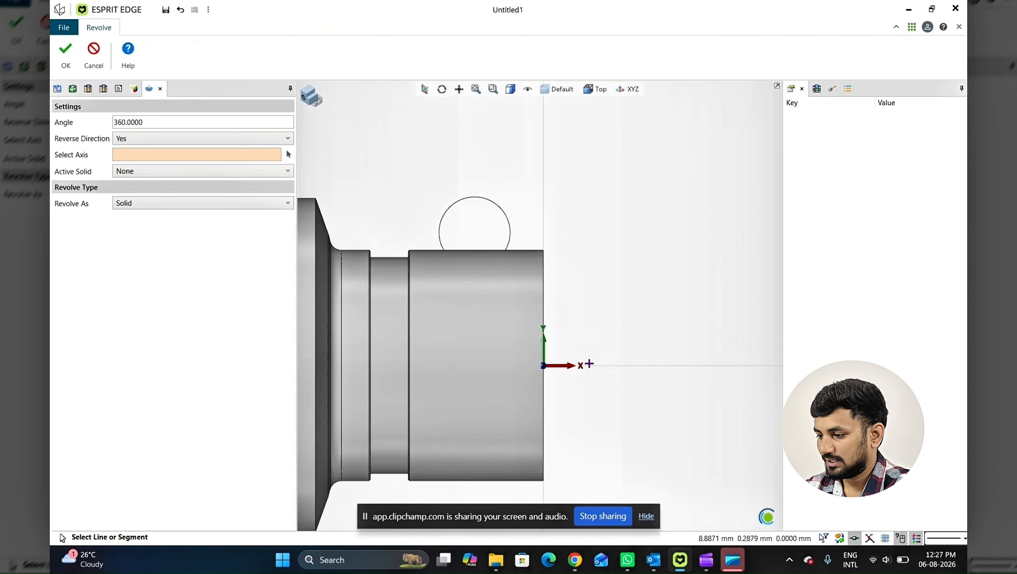
{"action": "left_click", "coordinate": [606, 365]}
{"action": "left_click", "coordinate": [606, 366]}
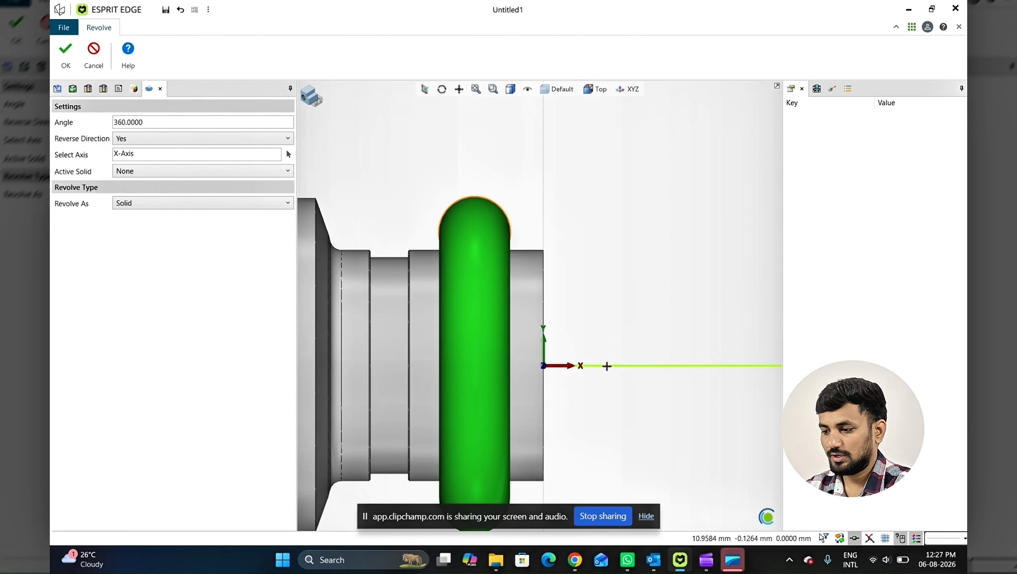
{"action": "scroll", "coordinate": [530, 261], "scroll_direction": "down", "scroll_amount": 2}
{"action": "middle_click_drag", "start_coordinate": [527, 257], "coordinate": [609, 290]}
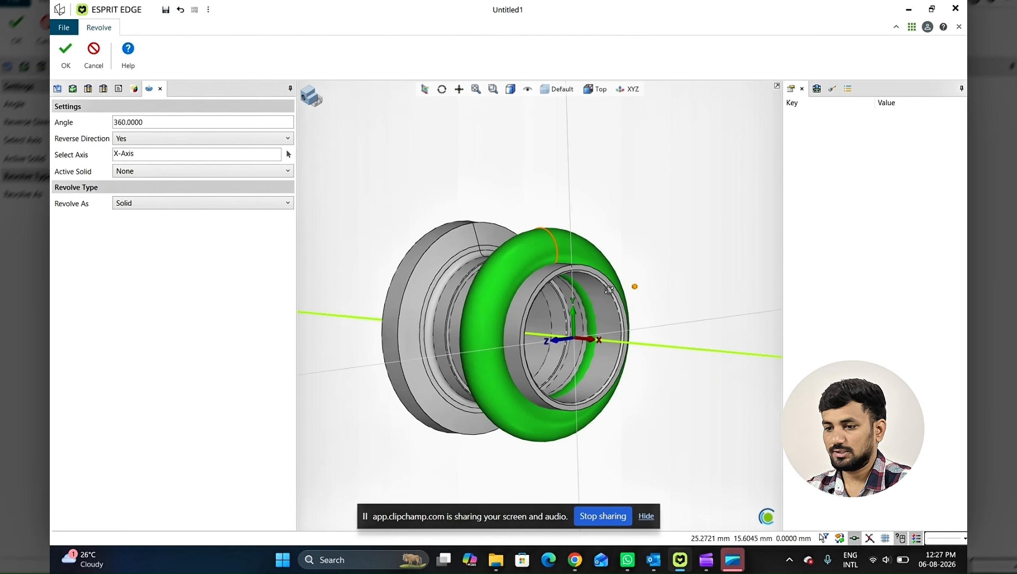
{"action": "scroll", "coordinate": [606, 281], "scroll_direction": "down", "scroll_amount": 2}
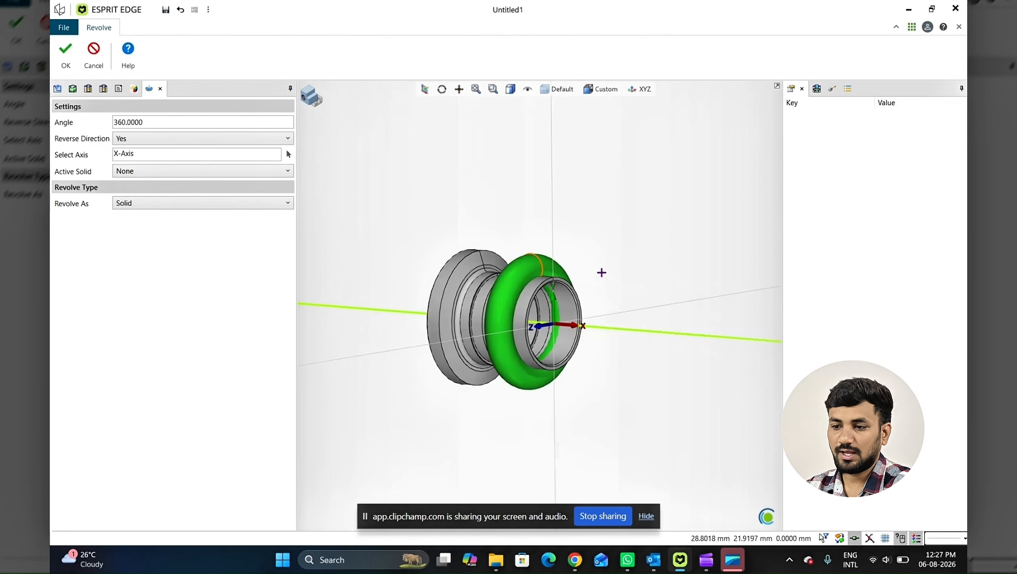
Try Body 2 and then Body 1 as the active solid for the circle's revolve.
{"action": "left_click", "coordinate": [147, 178]}
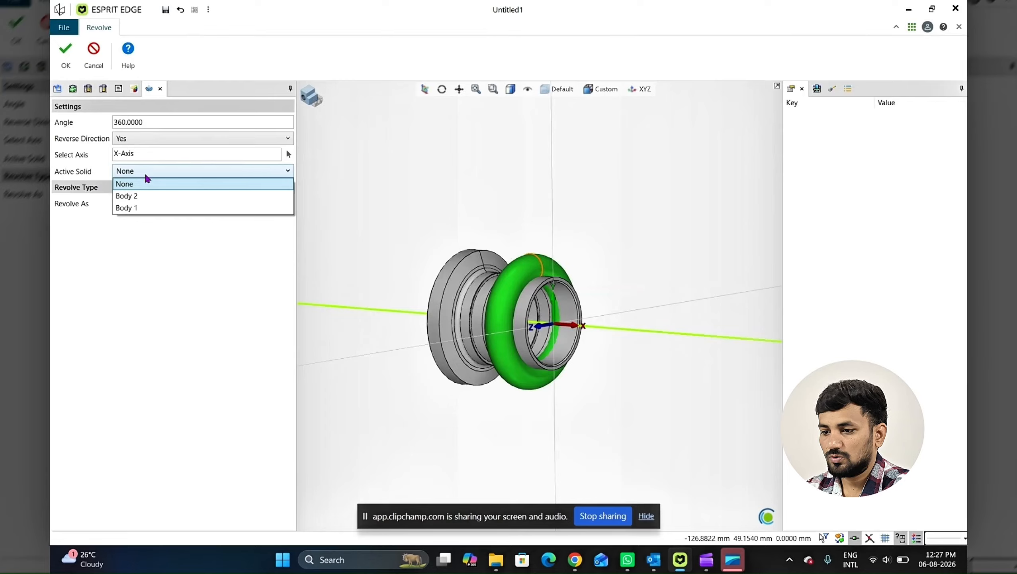
{"action": "left_click", "coordinate": [147, 196]}
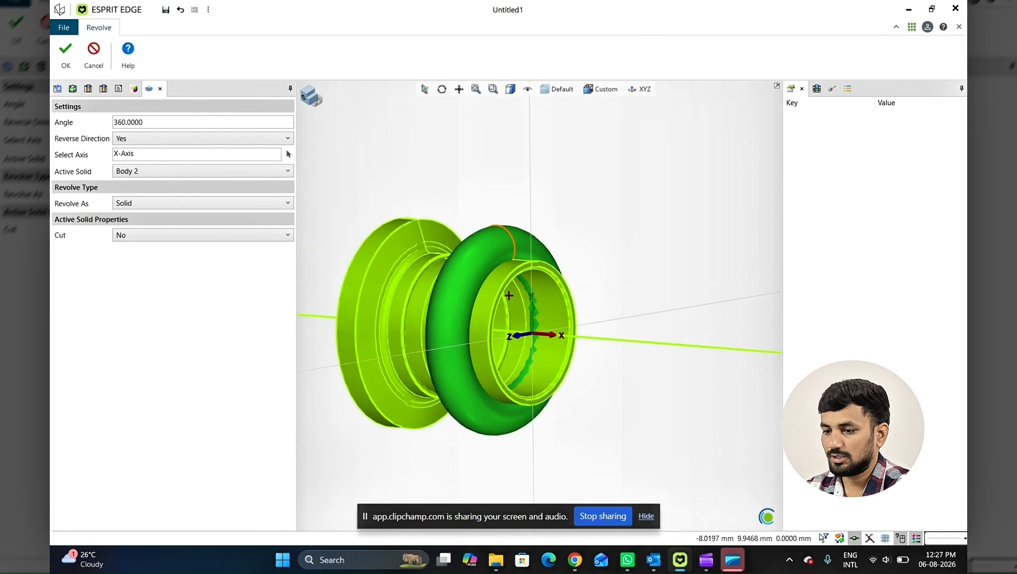
{"action": "left_click", "coordinate": [145, 172]}
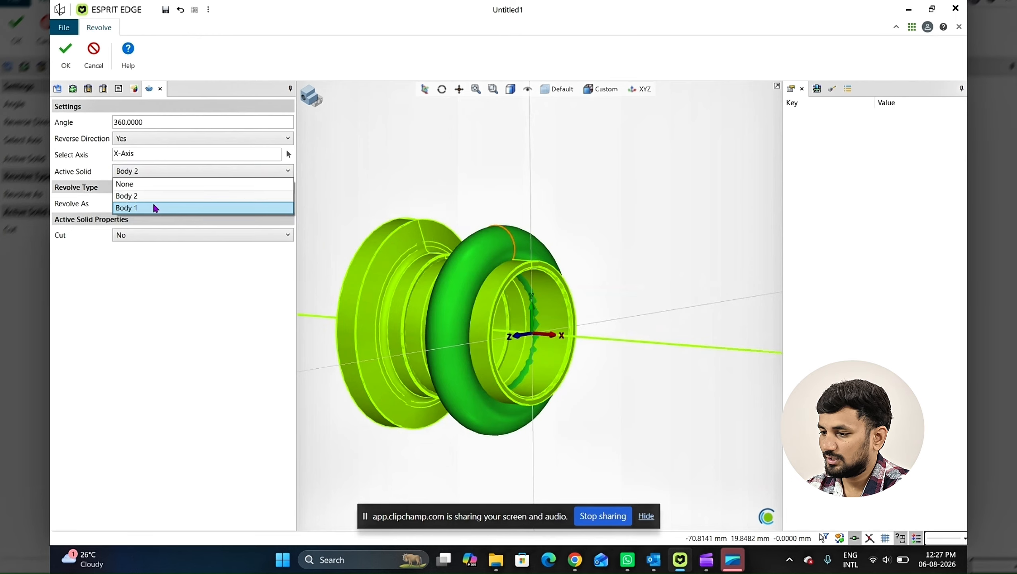
{"action": "left_click", "coordinate": [155, 207]}
{"action": "scroll", "coordinate": [471, 269], "scroll_direction": "down", "scroll_amount": 4}
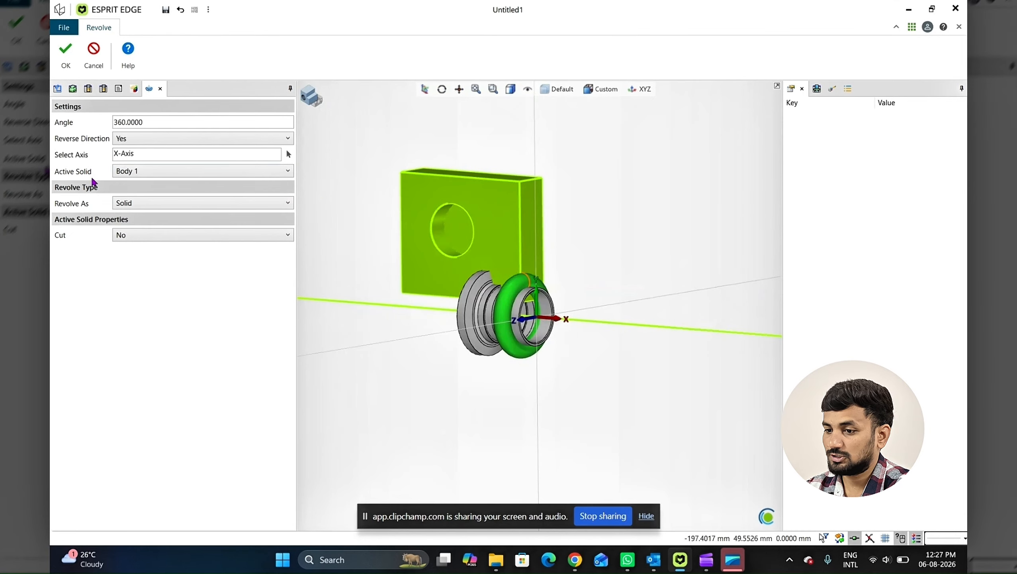
Assign Body 2 as the active solid, enable Cut, and apply the revolve to cut a groove around the stepped solid.
{"action": "left_click", "coordinate": [148, 175]}
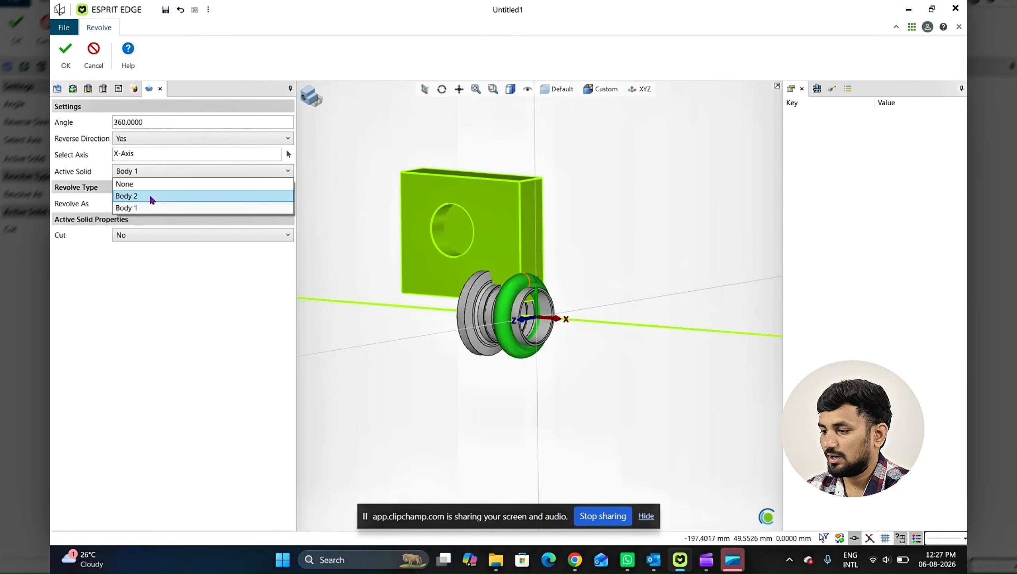
{"action": "left_click", "coordinate": [149, 196]}
{"action": "scroll", "coordinate": [524, 303], "scroll_direction": "up", "scroll_amount": 3}
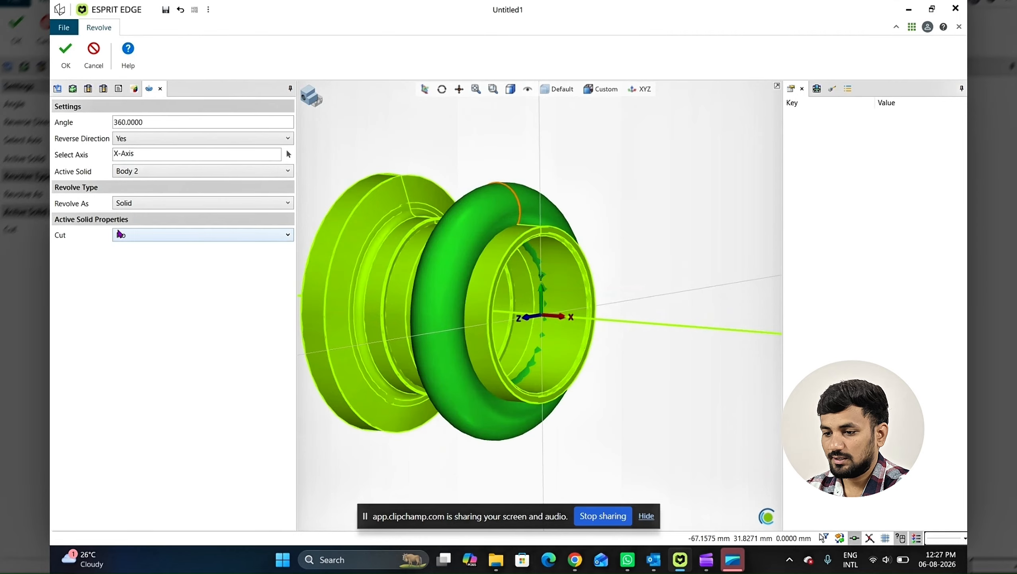
{"action": "left_click", "coordinate": [135, 258]}
{"action": "left_click", "coordinate": [64, 58]}
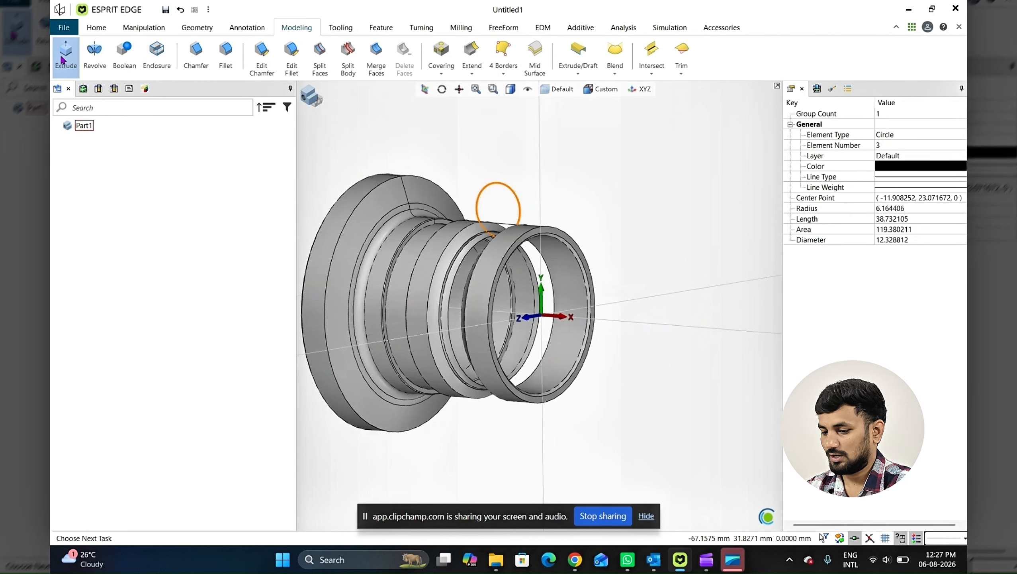
Examine the revolved cut in the stepped solid from several directions and distances.
{"action": "middle_click_drag", "start_coordinate": [475, 278], "coordinate": [506, 267]}
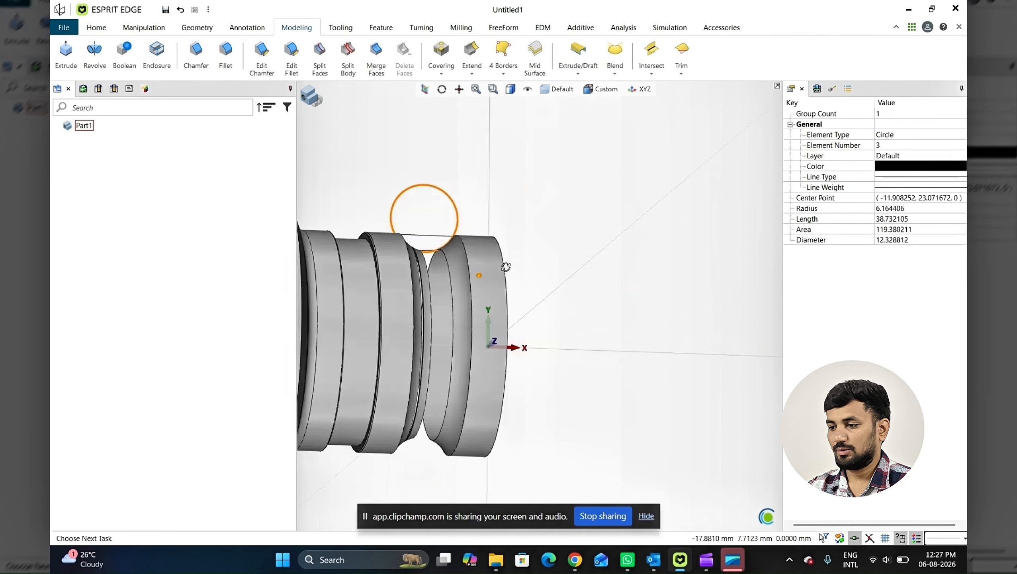
{"action": "scroll", "coordinate": [506, 267], "scroll_direction": "down", "scroll_amount": 3}
{"action": "middle_click_drag", "start_coordinate": [499, 223], "coordinate": [529, 269]}
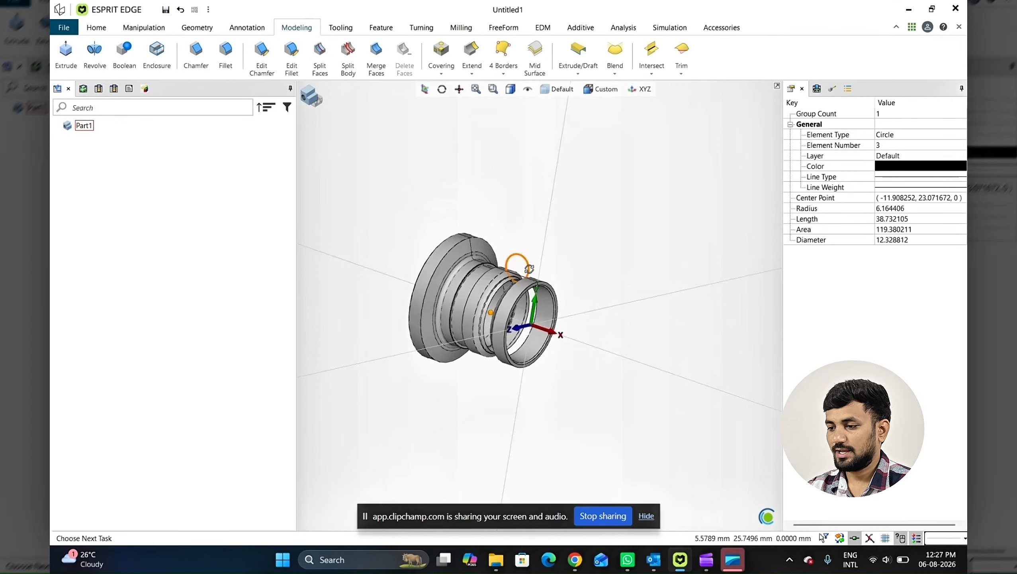
{"action": "scroll", "coordinate": [523, 290], "scroll_direction": "down", "scroll_amount": 2}
{"action": "left_click", "coordinate": [606, 264]}
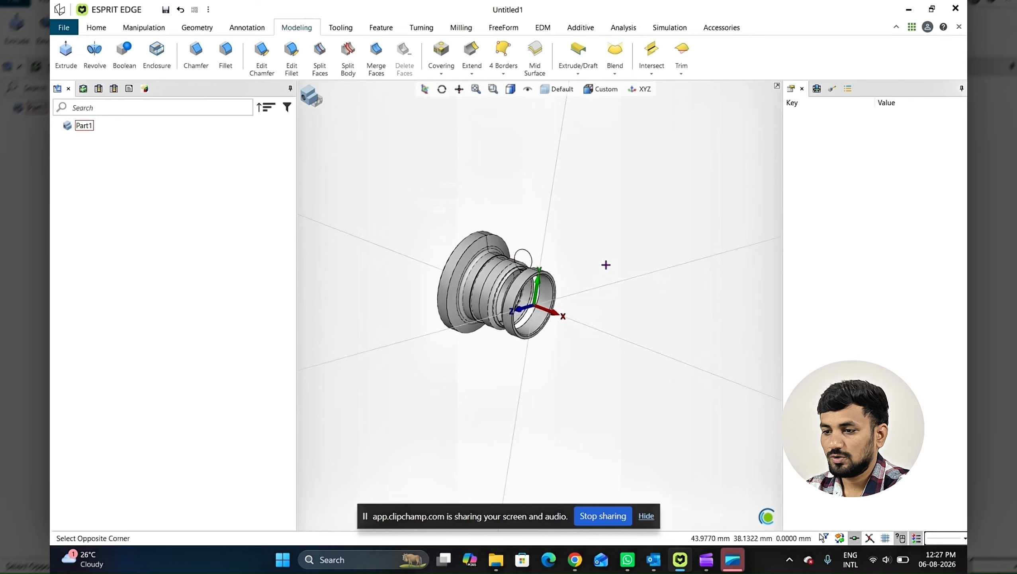
{"action": "middle_click_drag", "start_coordinate": [606, 265], "coordinate": [602, 257]}
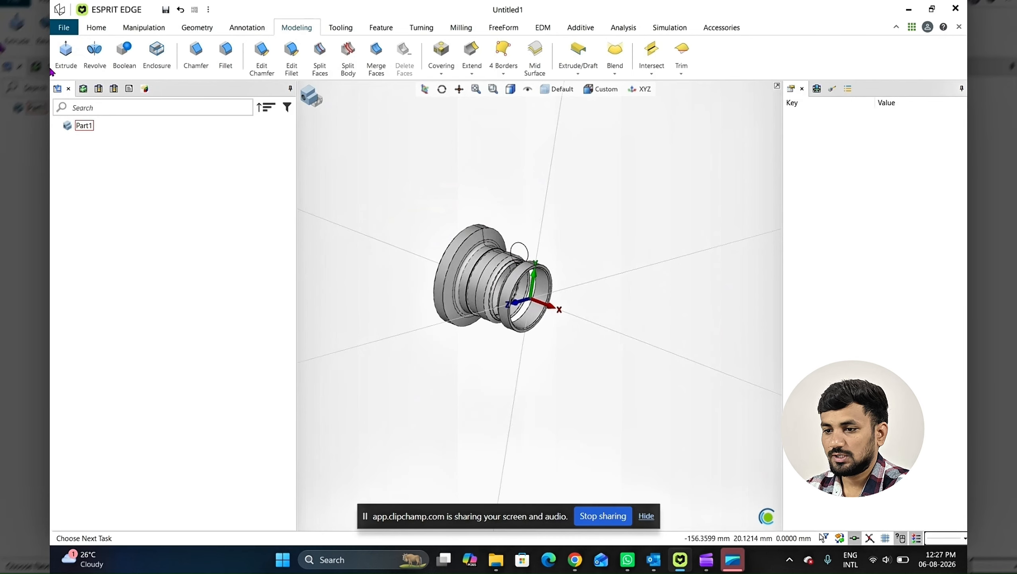
{"action": "scroll", "coordinate": [509, 290], "scroll_direction": "up", "scroll_amount": 2}
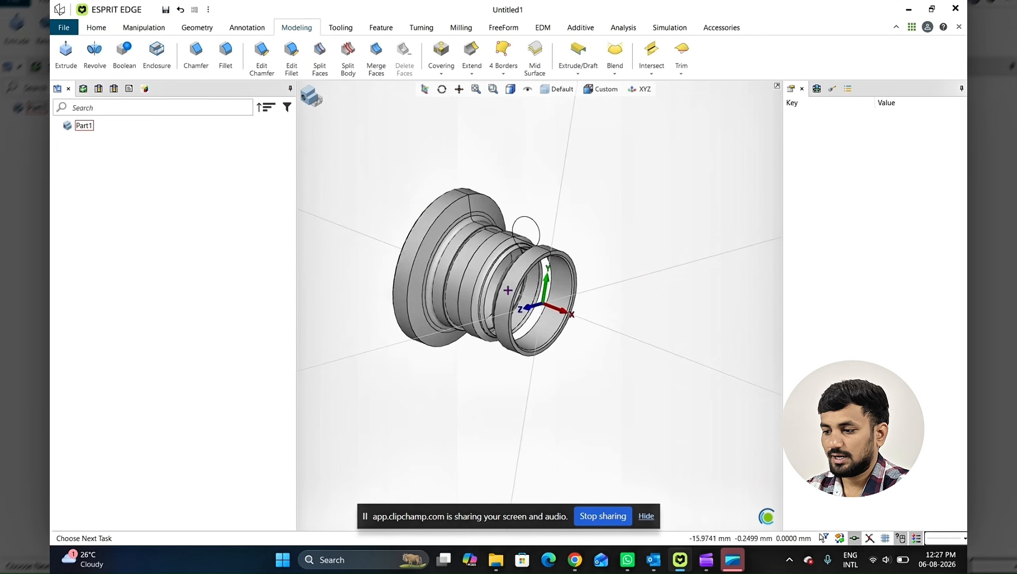
{"action": "scroll", "coordinate": [509, 286], "scroll_direction": "down", "scroll_amount": 1}
{"action": "scroll", "coordinate": [509, 280], "scroll_direction": "up", "scroll_amount": 1}
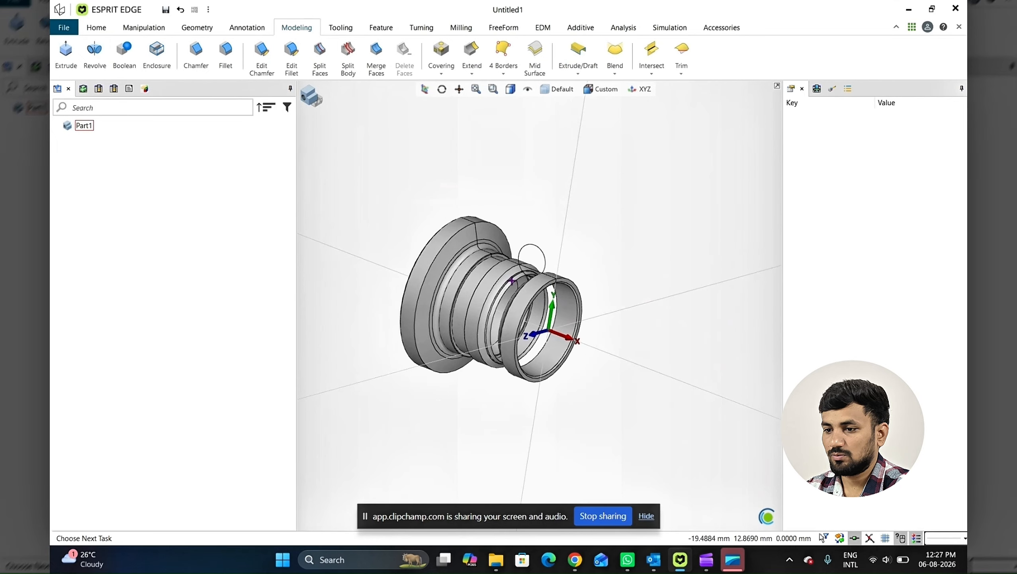
{"action": "scroll", "coordinate": [447, 192], "scroll_direction": "down", "scroll_amount": 1}
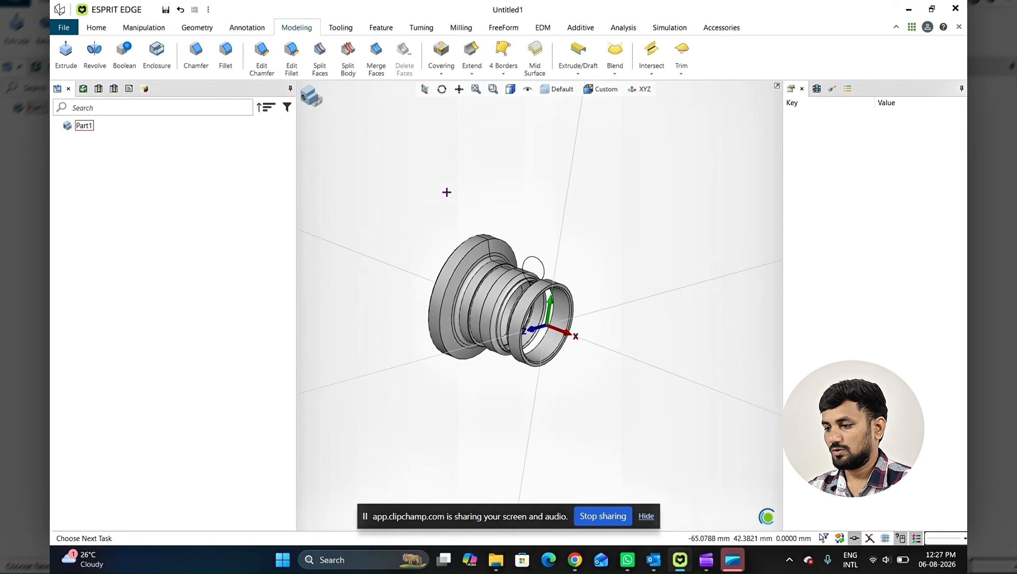
Delete the revolved solid with its profile and circle, and make the Model layer with the pocketed block visible.
{"action": "left_click_drag", "start_coordinate": [447, 192], "coordinate": [613, 380]}
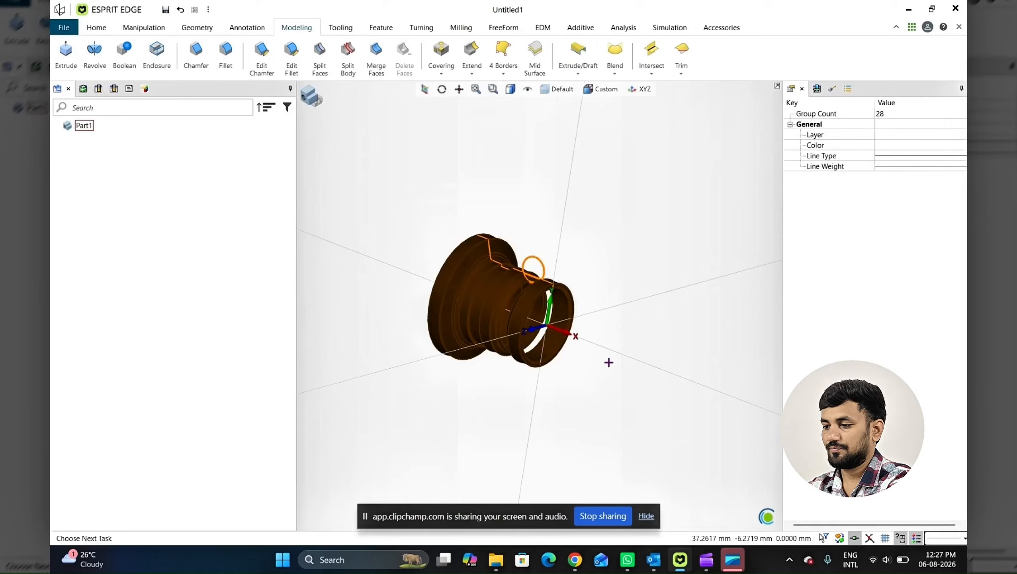
{"action": "key", "text": "Delete"}
{"action": "left_click", "coordinate": [557, 88]}
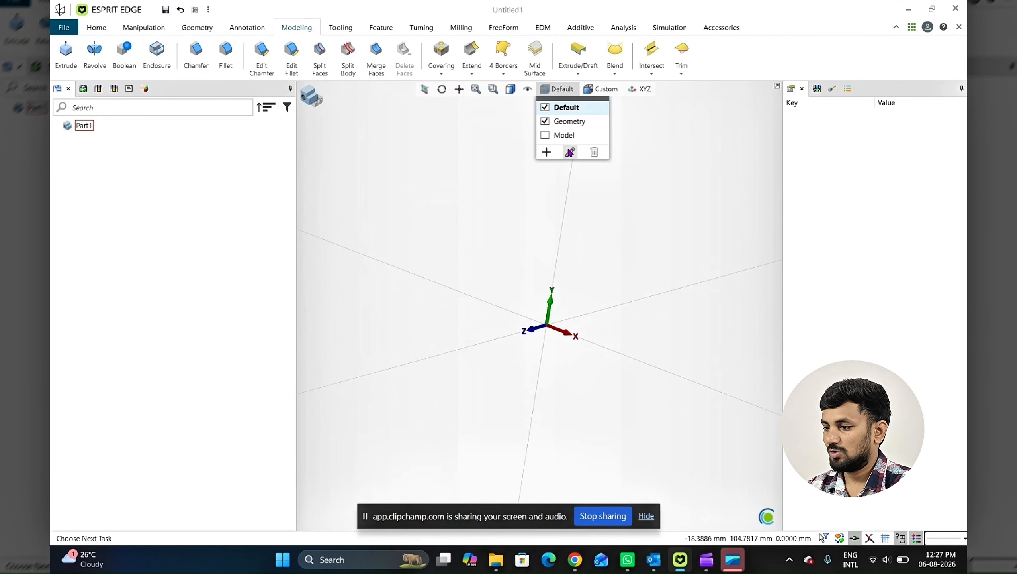
{"action": "left_click", "coordinate": [545, 135]}
{"action": "scroll", "coordinate": [654, 300], "scroll_direction": "down", "scroll_amount": 3}
{"action": "middle_click_drag", "start_coordinate": [654, 300], "coordinate": [613, 225]}
{"action": "left_click", "coordinate": [601, 89]}
{"action": "left_click", "coordinate": [605, 110]}
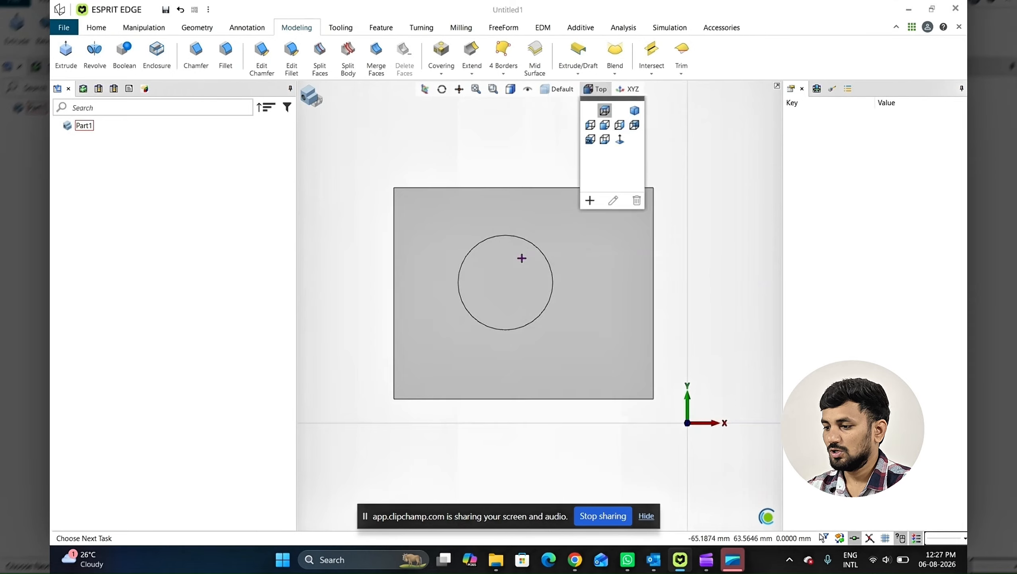
{"action": "scroll", "coordinate": [573, 266], "scroll_direction": "down", "scroll_amount": 3}
{"action": "middle_click_drag", "start_coordinate": [572, 265], "coordinate": [563, 284]}
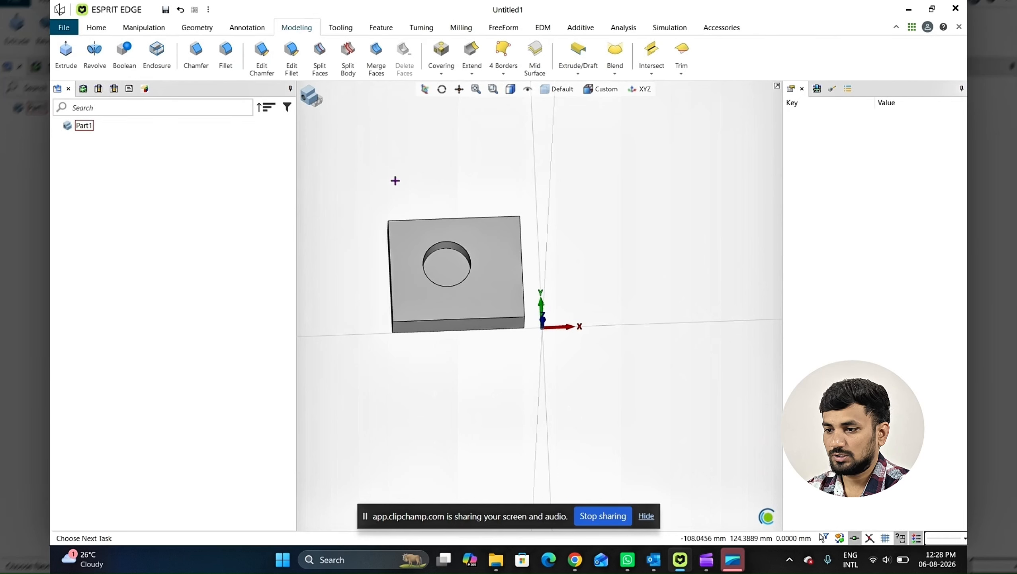
In the Top view, draw a rectangle around the origin that overlaps the block's lower corner nearest the origin.
{"action": "left_click", "coordinate": [188, 29]}
{"action": "left_click", "coordinate": [214, 58]}
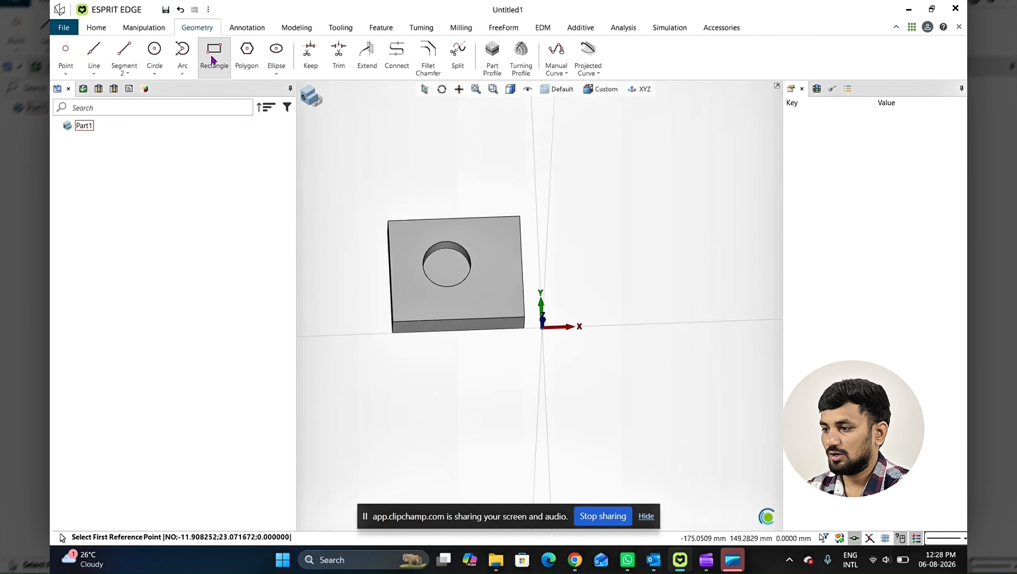
{"action": "left_click", "coordinate": [601, 89]}
{"action": "left_click", "coordinate": [604, 110]}
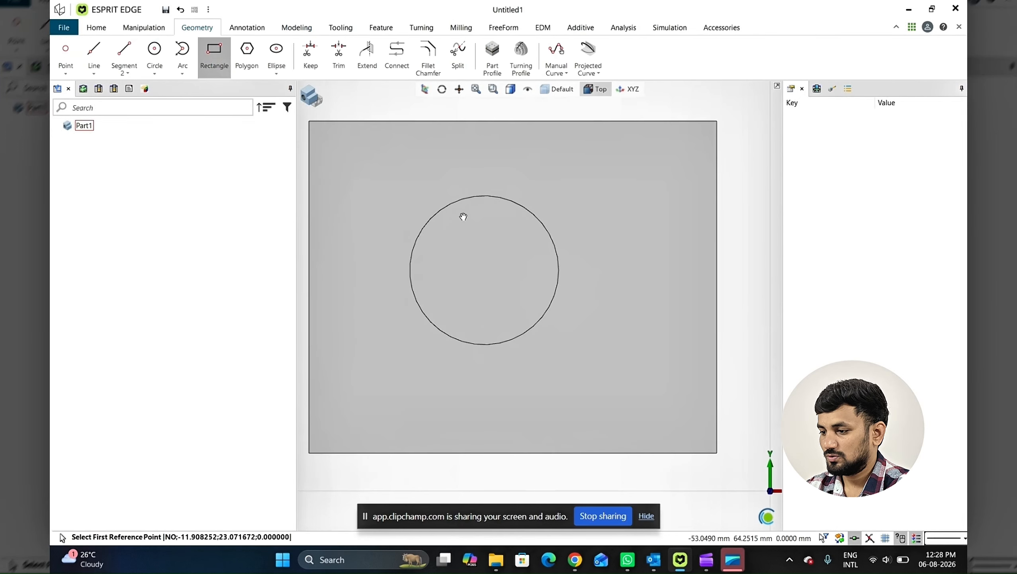
{"action": "scroll", "coordinate": [463, 217], "scroll_direction": "down", "scroll_amount": 3}
{"action": "left_click", "coordinate": [498, 271]}
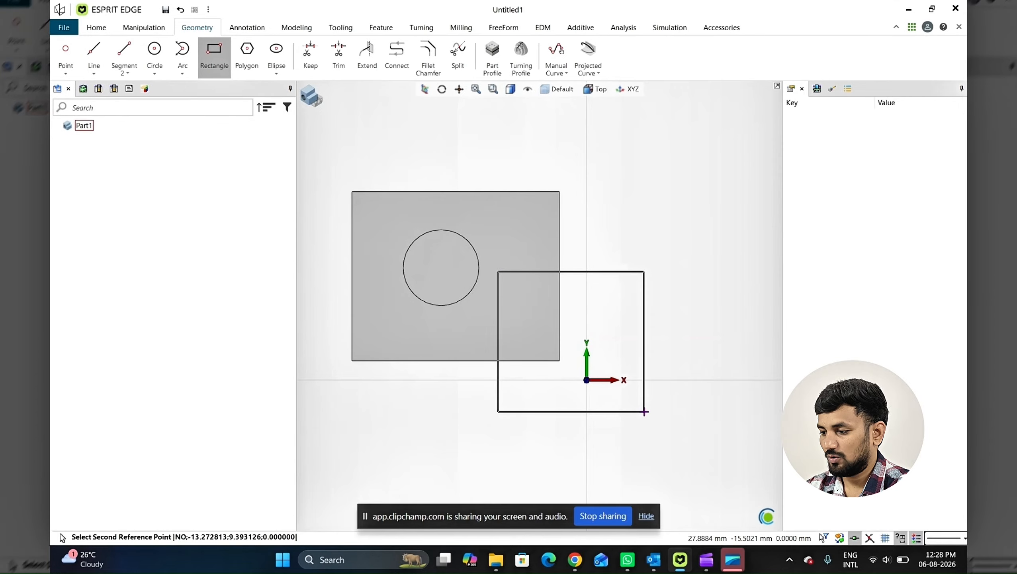
{"action": "left_click", "coordinate": [651, 422]}
{"action": "key", "text": "Escape"}
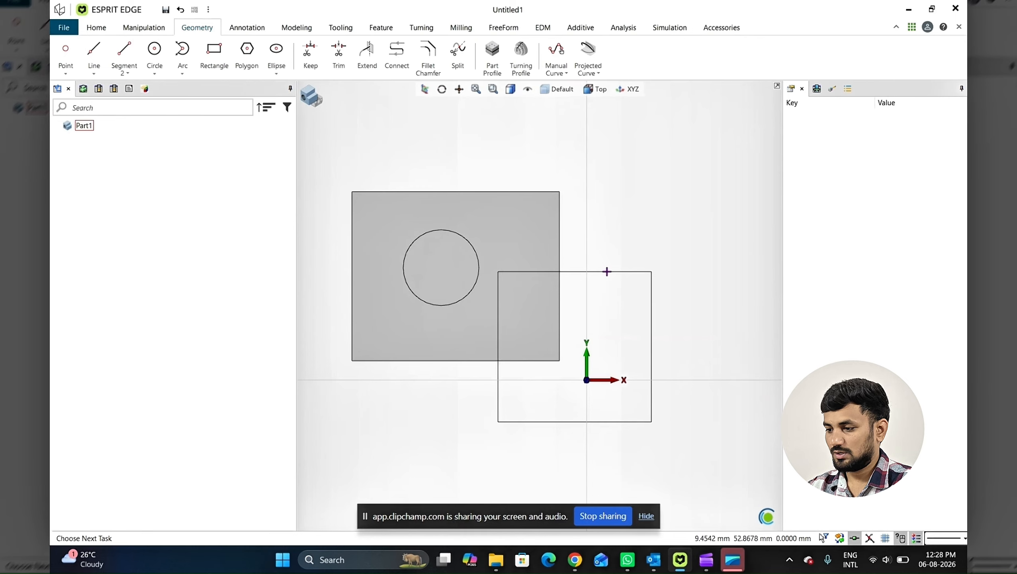
Select the whole rectangle, set up a blind solid extrusion with a distance of 25 mm, and inspect the preview against the block.
{"action": "left_click", "coordinate": [607, 271]}
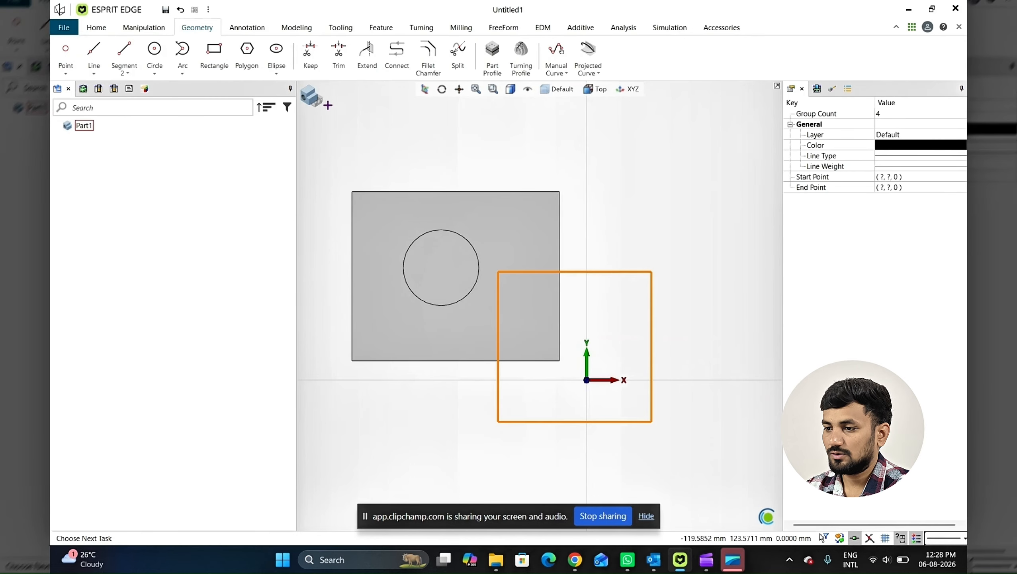
{"action": "left_click", "coordinate": [298, 27]}
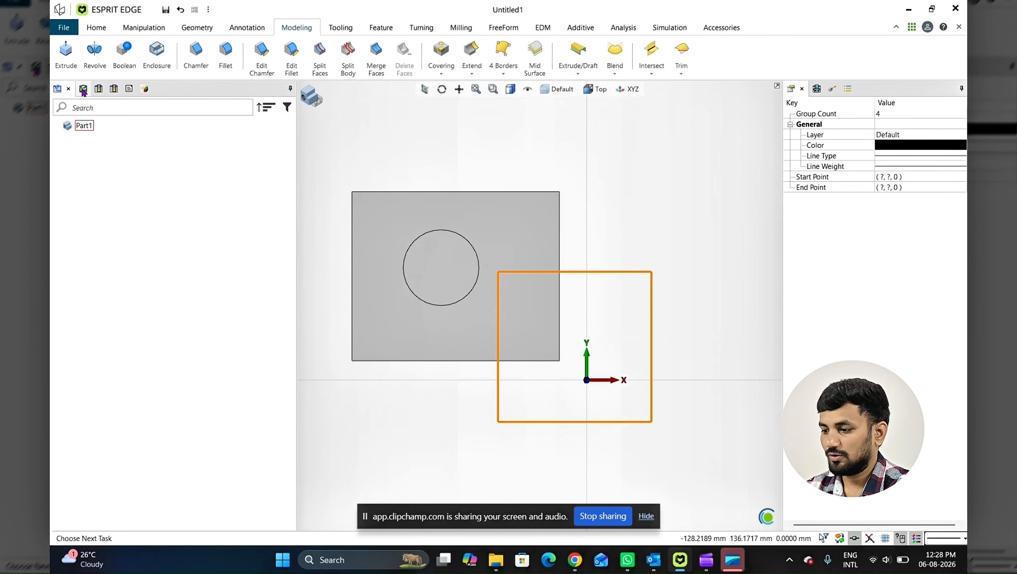
{"action": "left_click", "coordinate": [67, 58]}
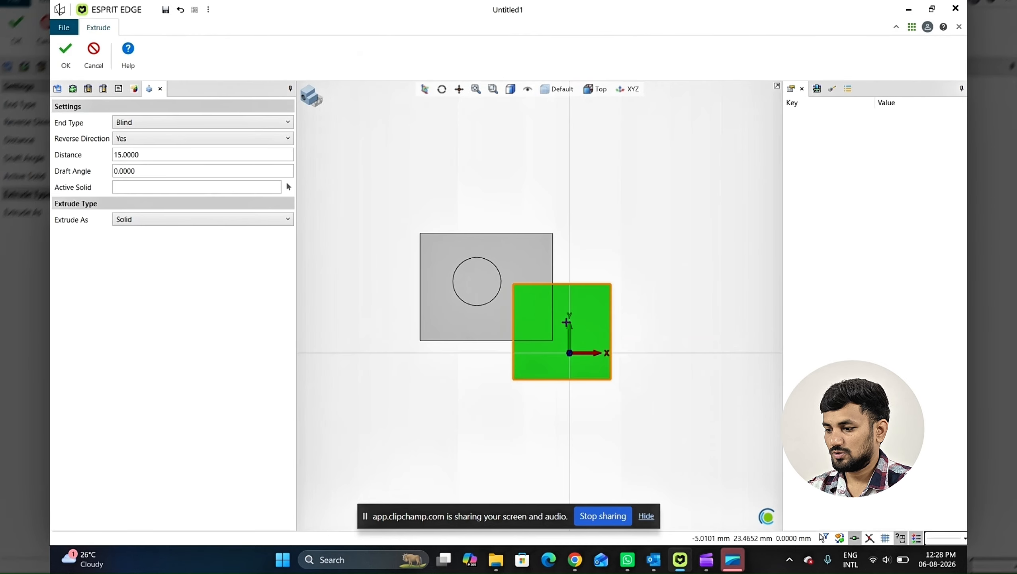
{"action": "middle_click_drag", "start_coordinate": [580, 366], "coordinate": [574, 335]}
{"action": "scroll", "coordinate": [573, 335], "scroll_direction": "up", "scroll_amount": 3}
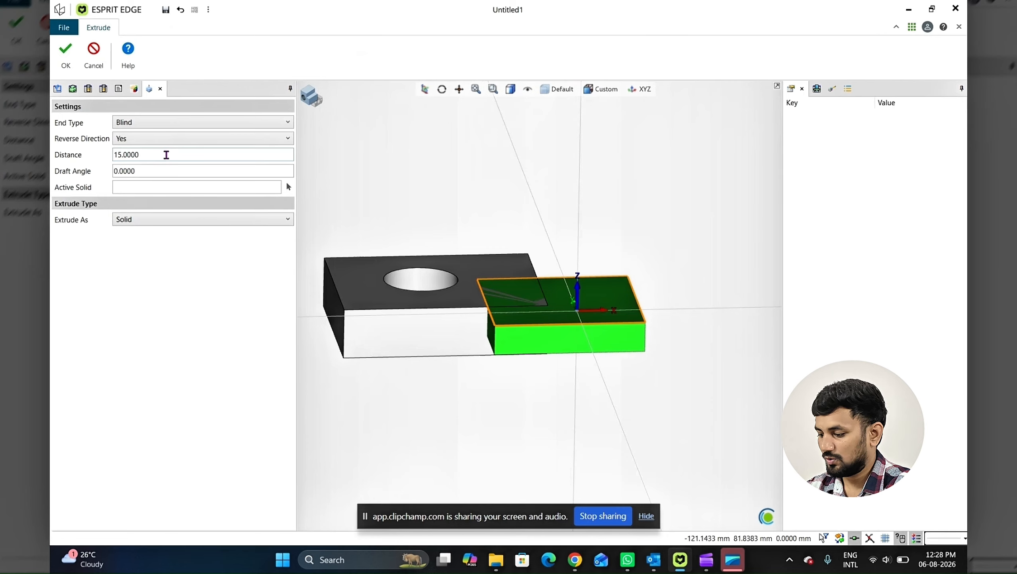
{"action": "double_click", "coordinate": [166, 155]}
{"action": "type", "text": "25"}
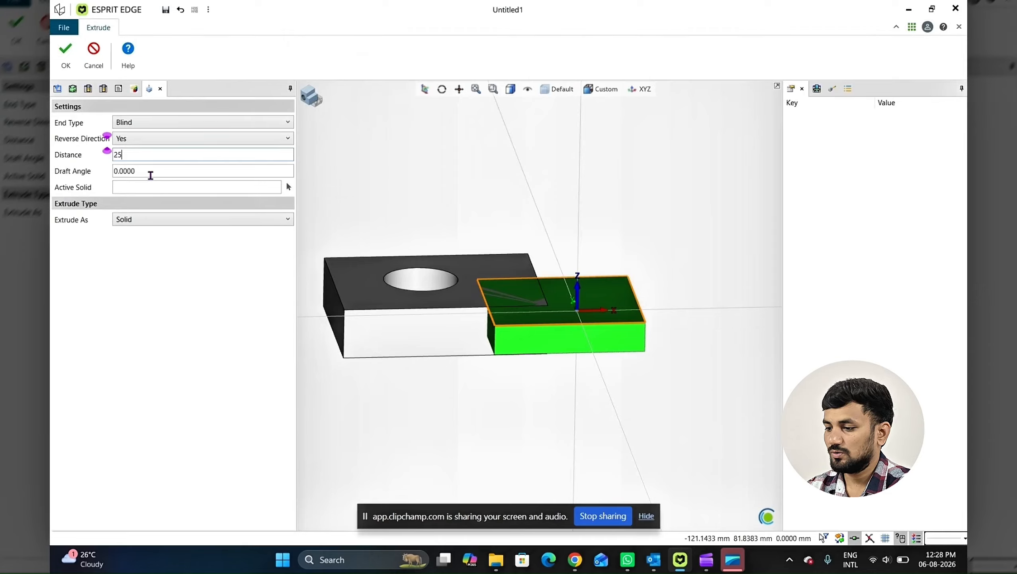
{"action": "key", "text": "Return"}
{"action": "middle_click_drag", "start_coordinate": [466, 307], "coordinate": [554, 334]}
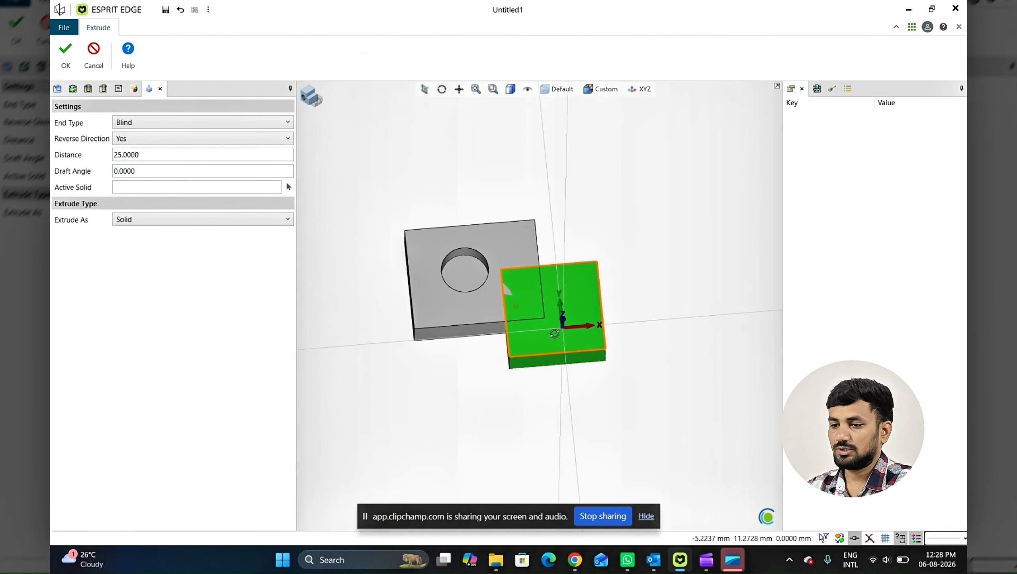
{"action": "scroll", "coordinate": [545, 281], "scroll_direction": "up", "scroll_amount": 2}
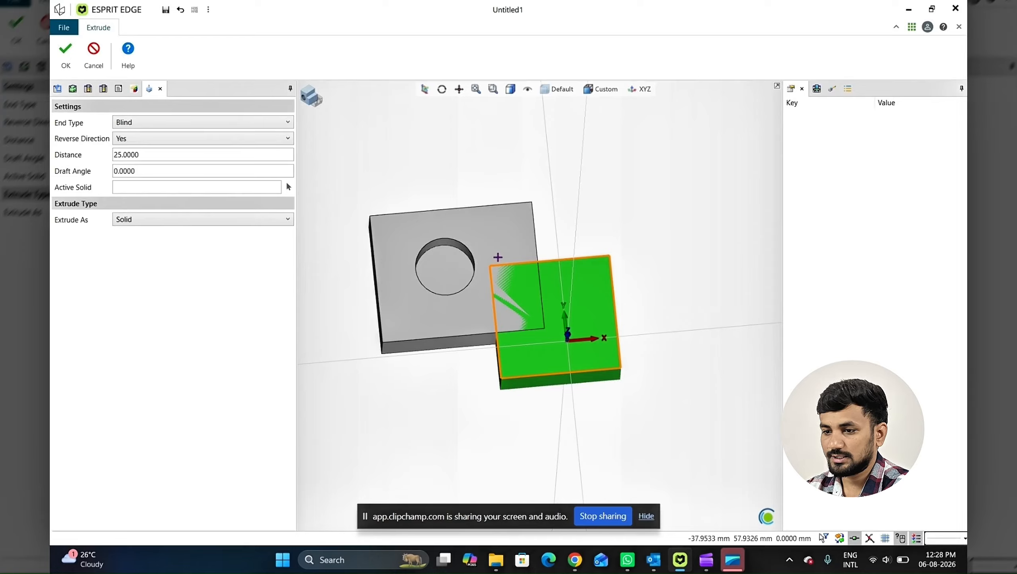
Create the 25 mm extrusion without an active solid, select the block and the new body individually, and undo the extrusion.
{"action": "left_click", "coordinate": [55, 75]}
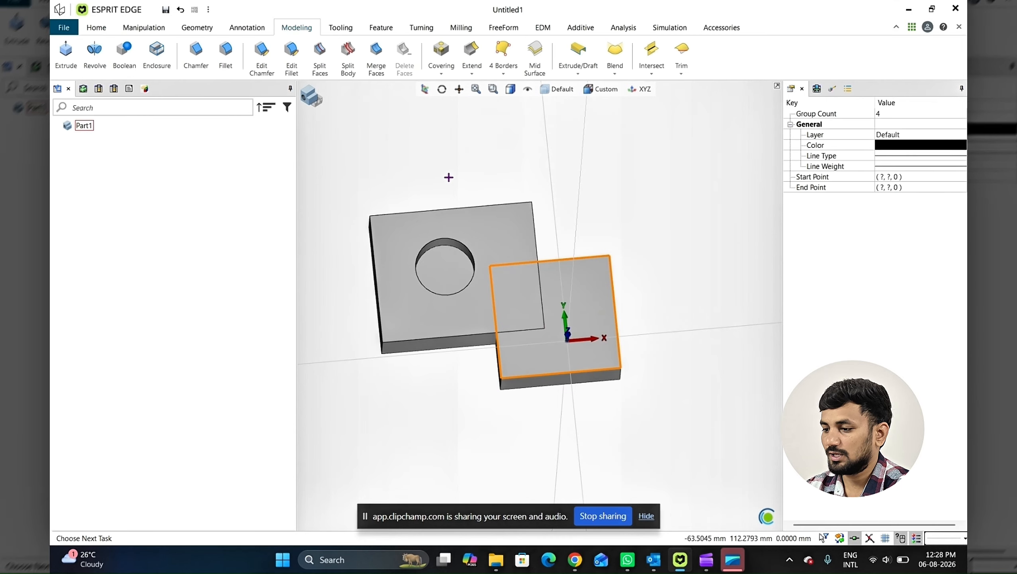
{"action": "left_click", "coordinate": [476, 234]}
{"action": "left_click", "coordinate": [509, 246]}
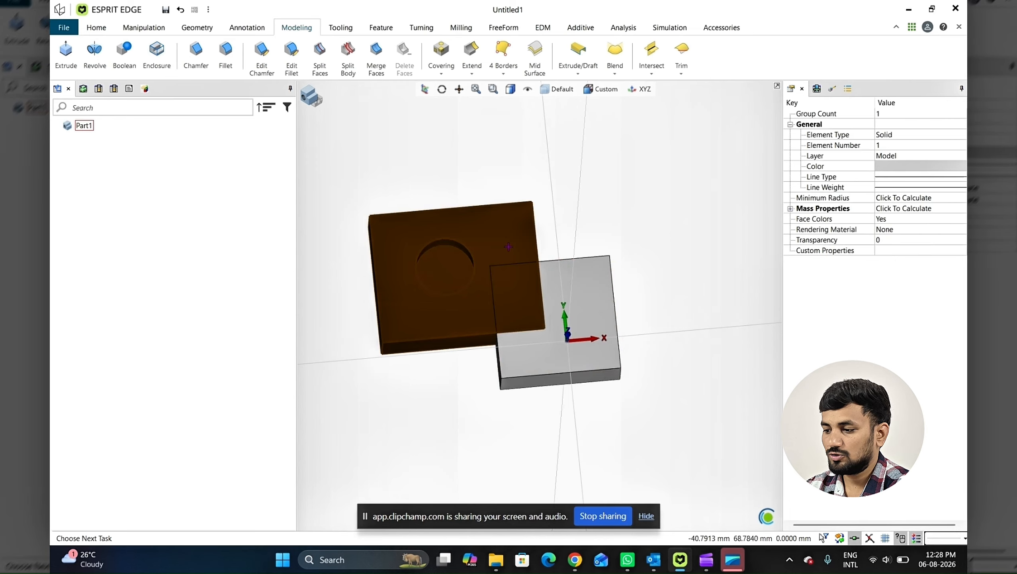
{"action": "left_click", "coordinate": [586, 300]}
{"action": "left_click", "coordinate": [585, 301]}
{"action": "left_click", "coordinate": [624, 222]}
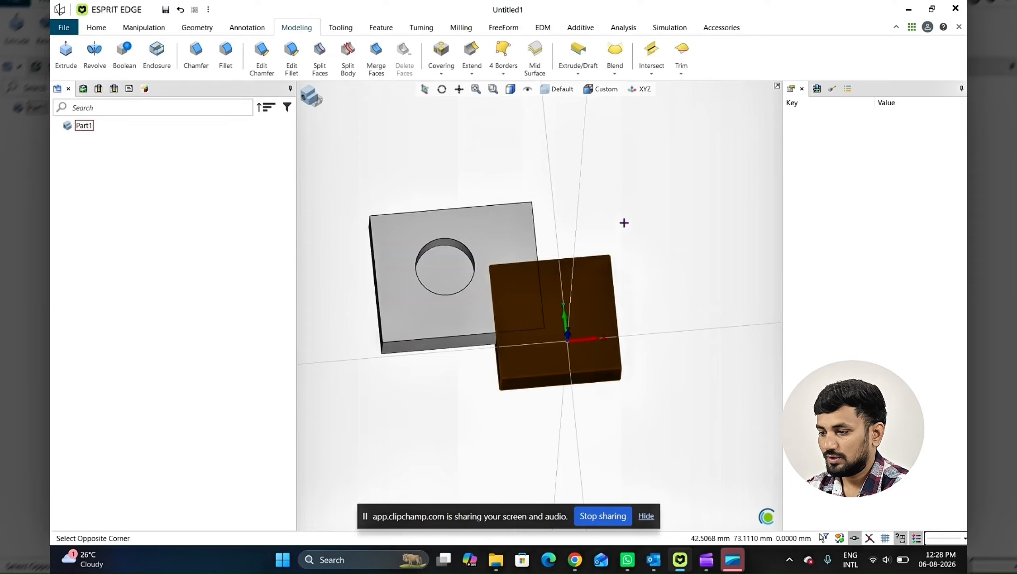
{"action": "left_click", "coordinate": [624, 223]}
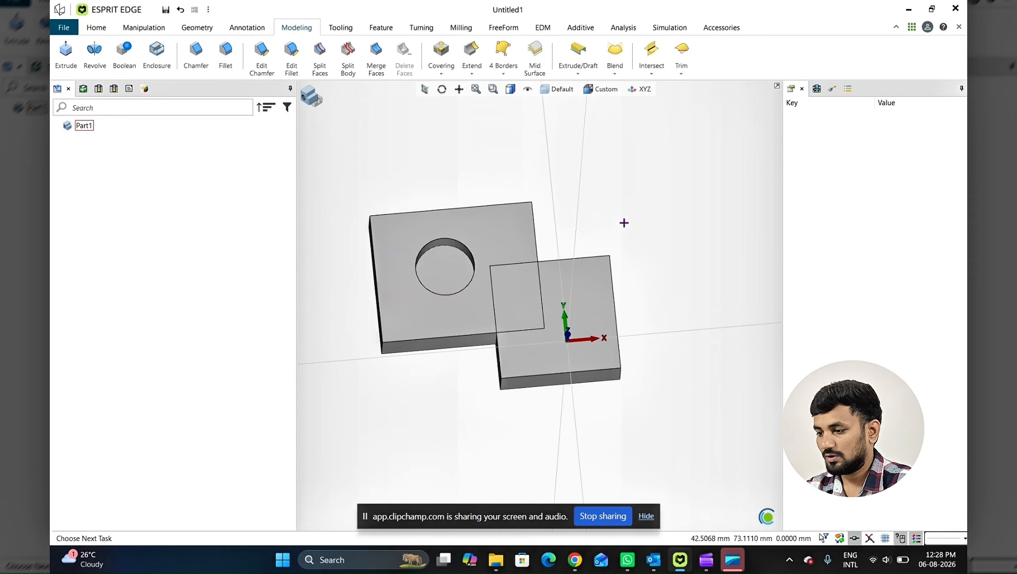
{"action": "key", "text": "ctrl+z"}
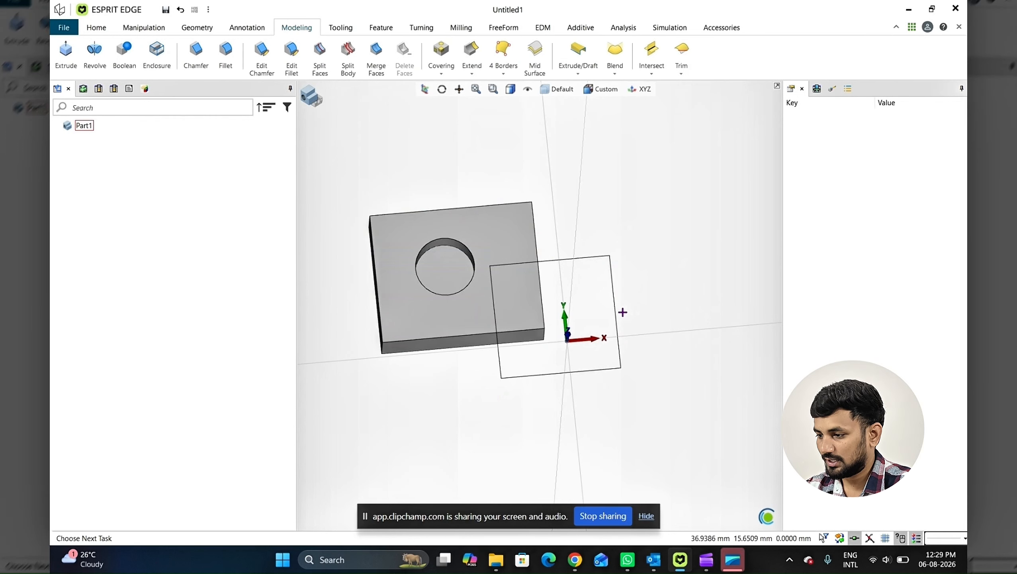
Extrude the rectangle 25 mm with the pocketed block as active solid and Cut set to No, and undo the extrusion.
{"action": "left_click", "coordinate": [609, 297]}
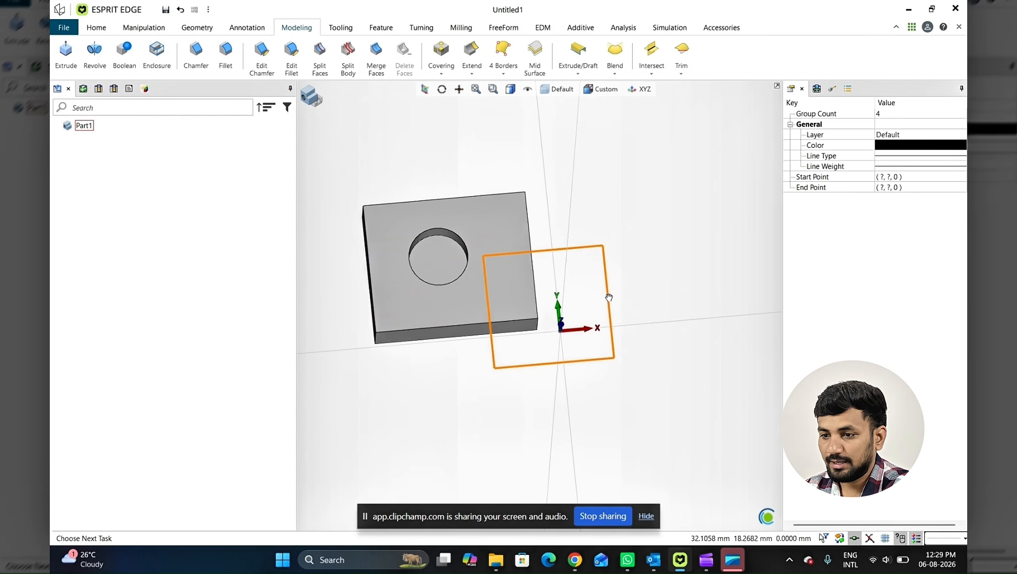
{"action": "left_click", "coordinate": [72, 60]}
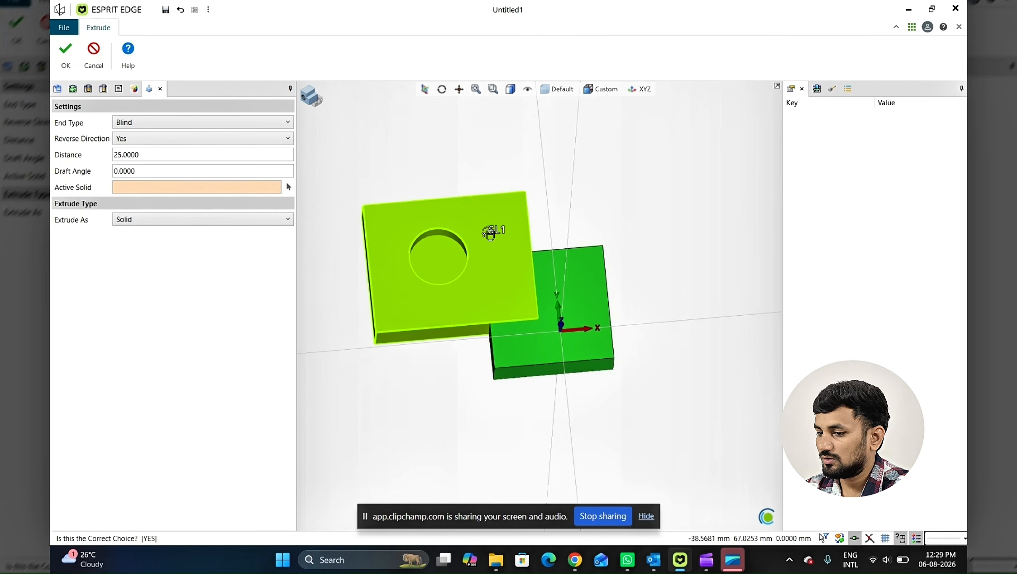
{"action": "left_click", "coordinate": [489, 233]}
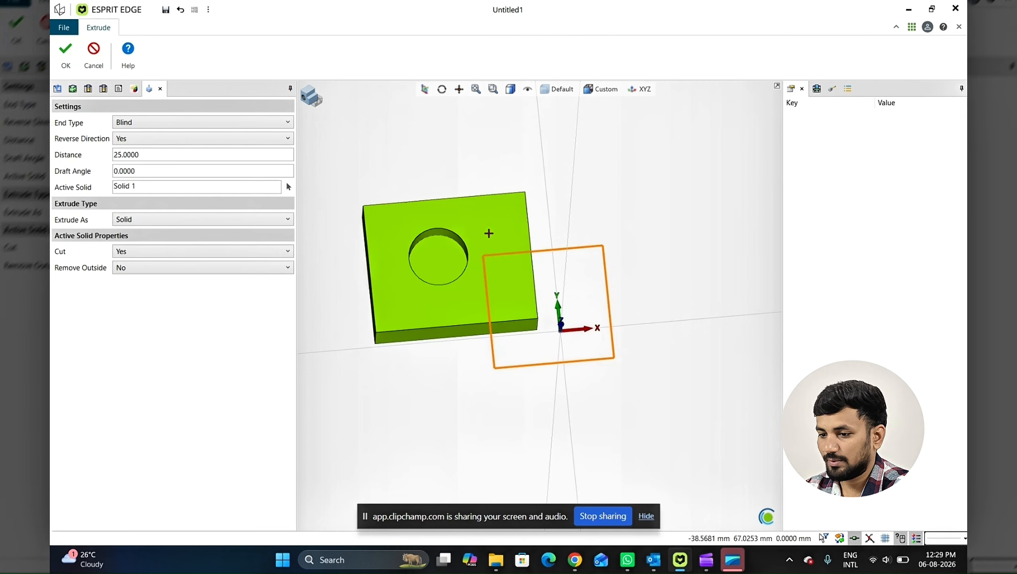
{"action": "left_click", "coordinate": [133, 253]}
{"action": "left_click", "coordinate": [139, 265]}
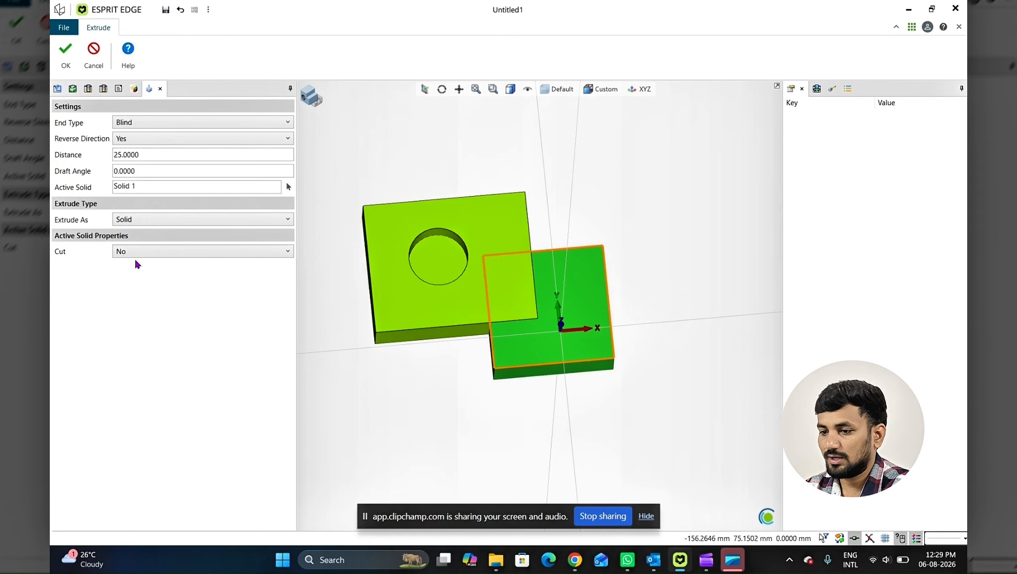
{"action": "left_click", "coordinate": [61, 50]}
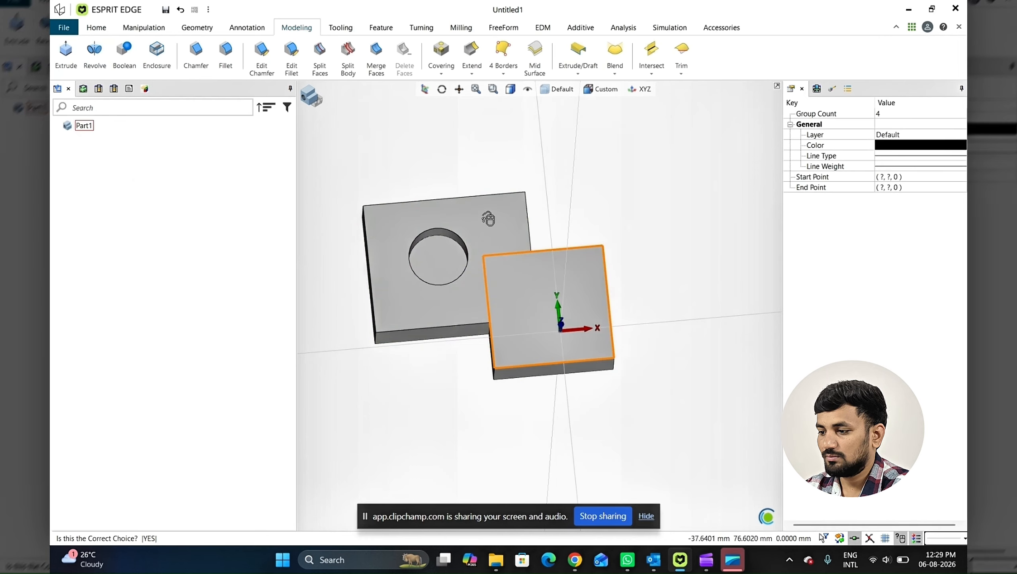
{"action": "left_click", "coordinate": [729, 288]}
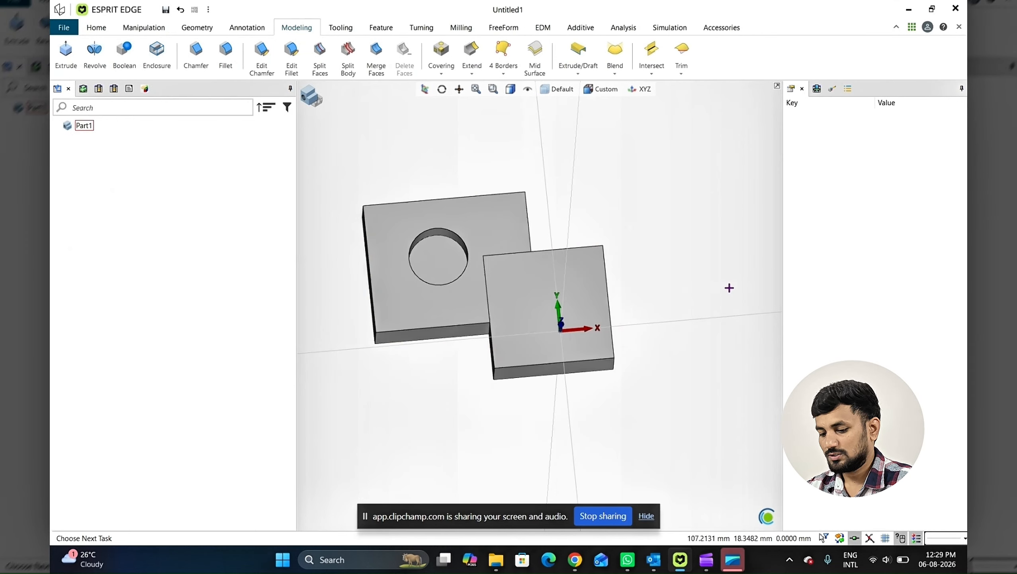
{"action": "key", "text": "ctrl+z"}
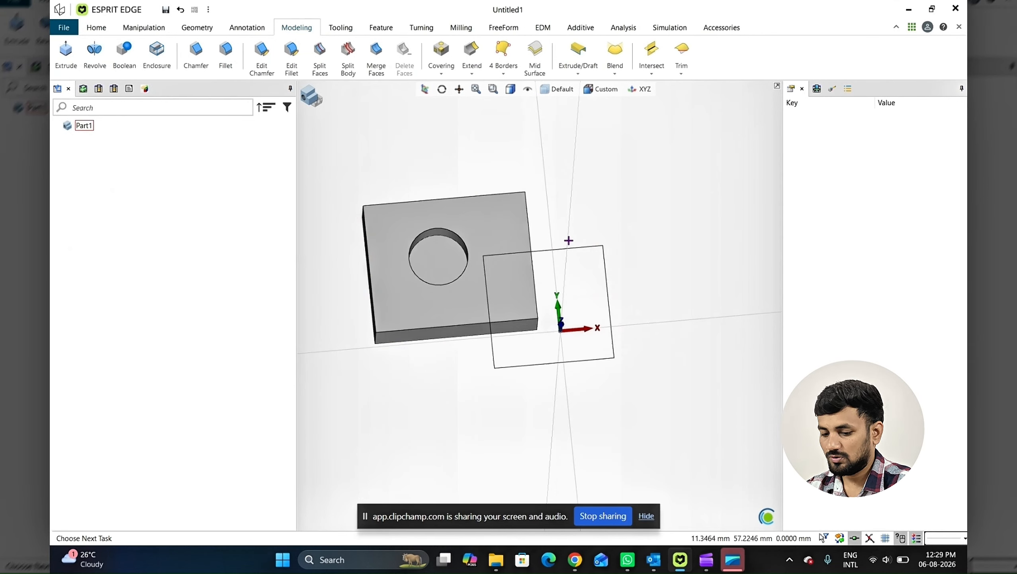
Extrude the whole rectangle 25 mm as a separate solid without an active solid, and check each body by selecting it.
{"action": "left_click", "coordinate": [557, 251]}
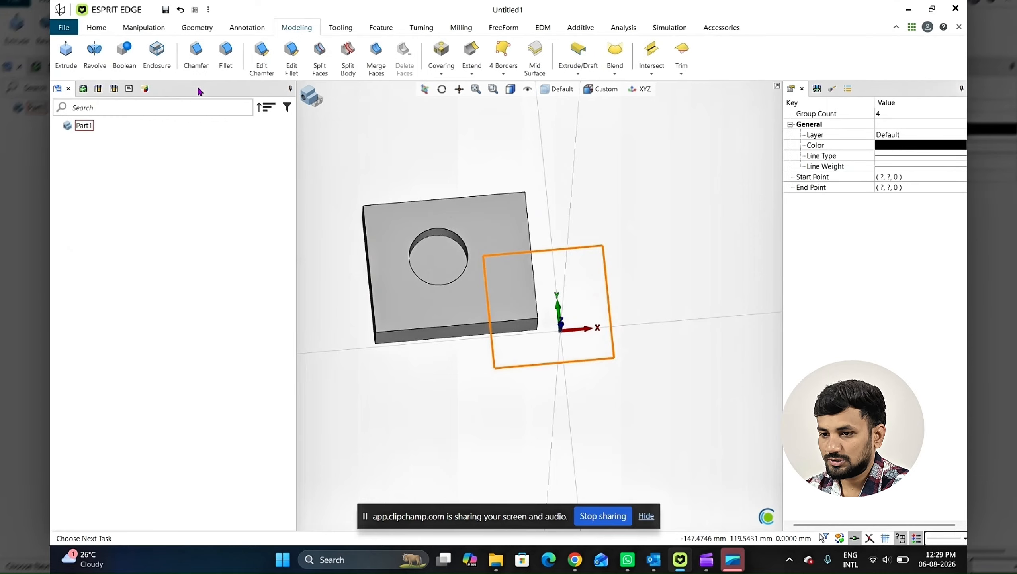
{"action": "left_click", "coordinate": [64, 69]}
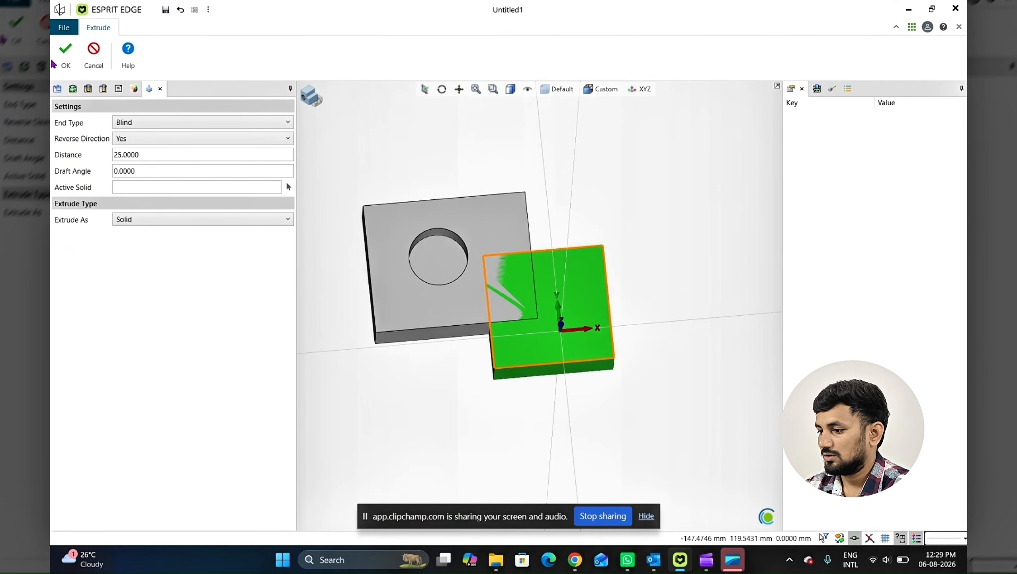
{"action": "left_click", "coordinate": [63, 58]}
{"action": "left_click", "coordinate": [451, 217]}
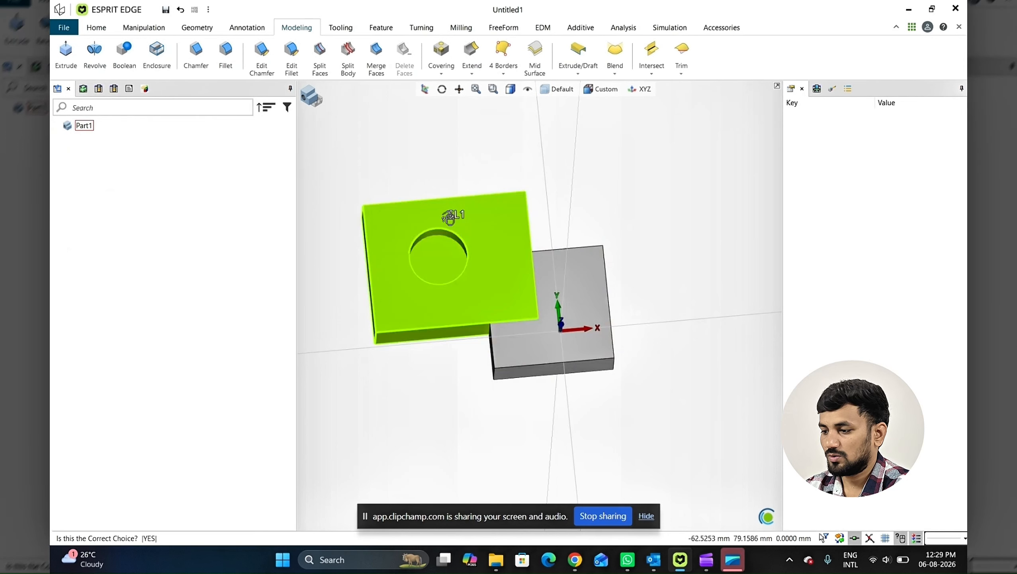
{"action": "left_click", "coordinate": [593, 278]}
{"action": "left_click", "coordinate": [593, 277]}
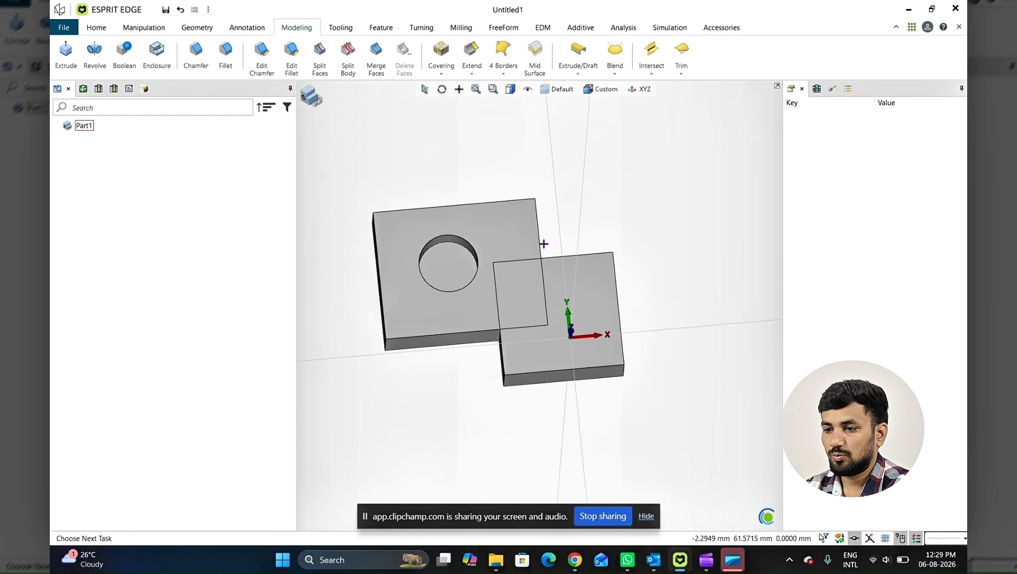
Combine the pocketed block and the rectangular solid with a Boolean Union, check the merged body, and undo the union.
{"action": "left_click", "coordinate": [121, 65]}
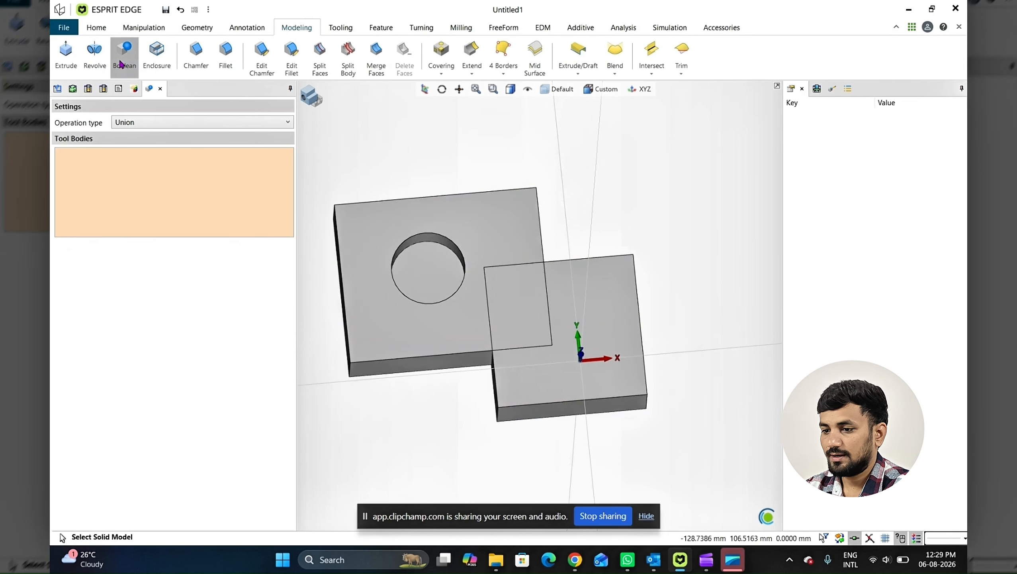
{"action": "left_click", "coordinate": [133, 123]}
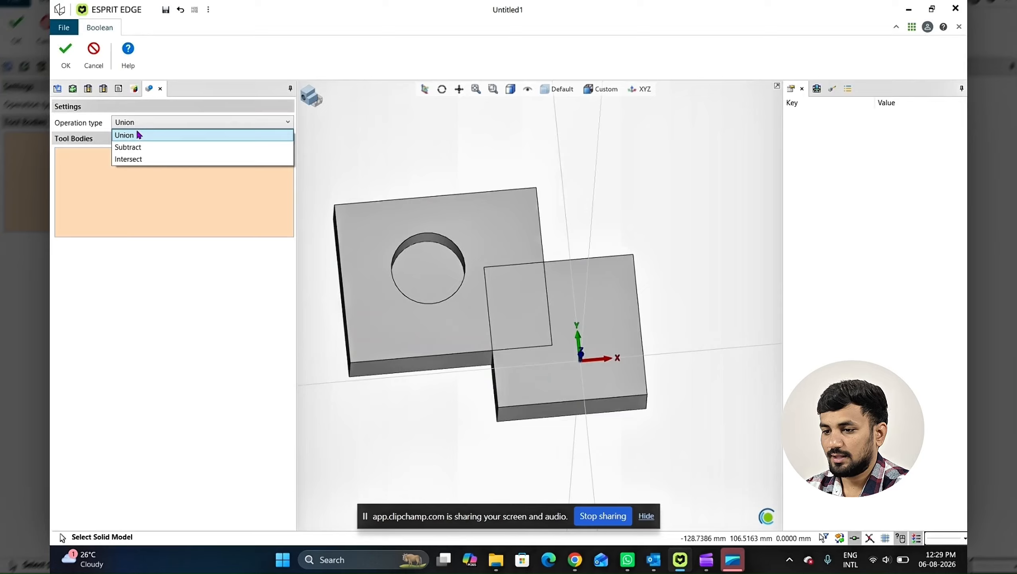
{"action": "left_click", "coordinate": [138, 136]}
{"action": "left_click", "coordinate": [490, 223]}
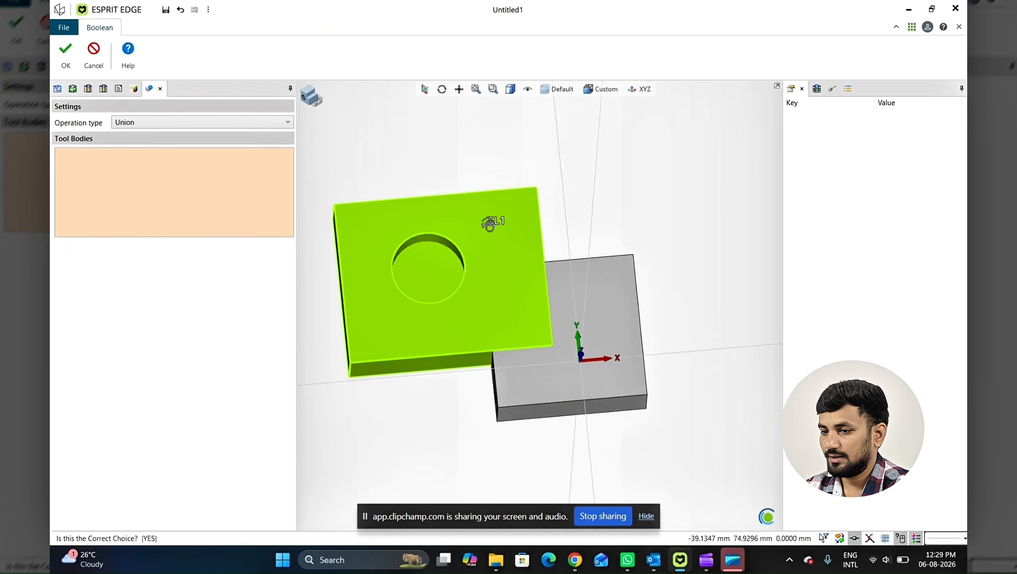
{"action": "left_click", "coordinate": [489, 223]}
{"action": "left_click", "coordinate": [572, 303]}
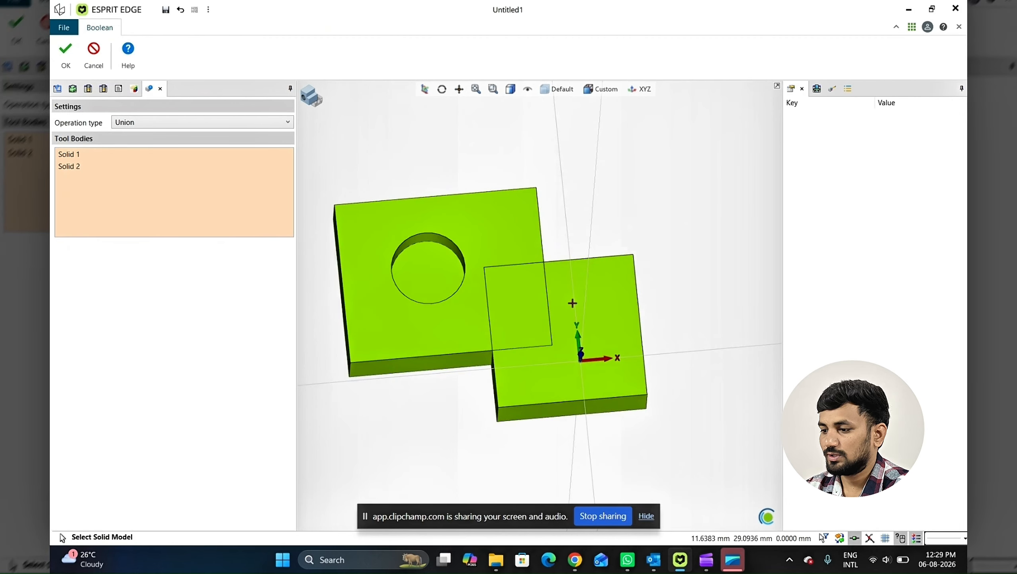
{"action": "left_click", "coordinate": [66, 54]}
{"action": "left_click", "coordinate": [464, 209]}
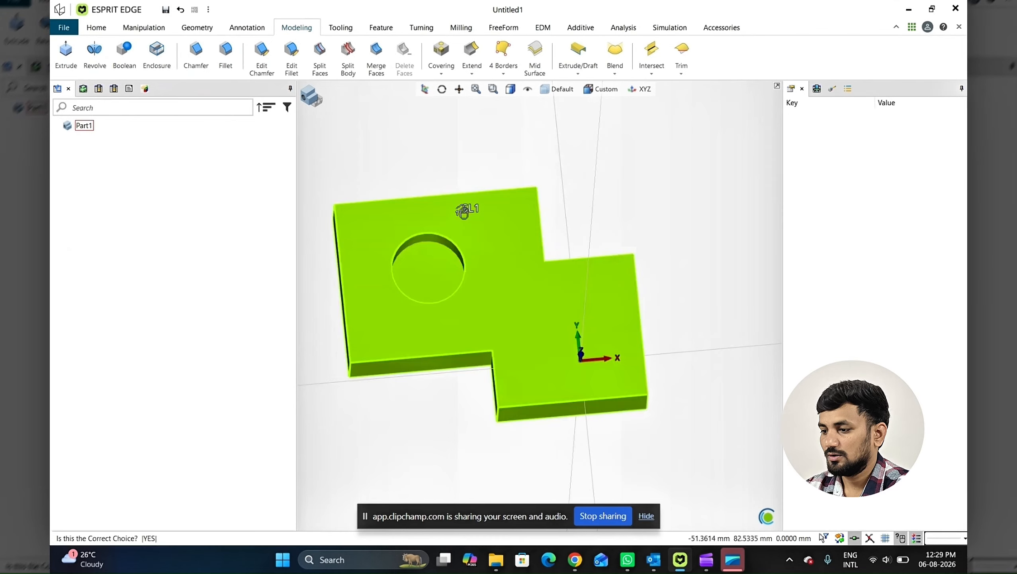
{"action": "left_click", "coordinate": [464, 210]}
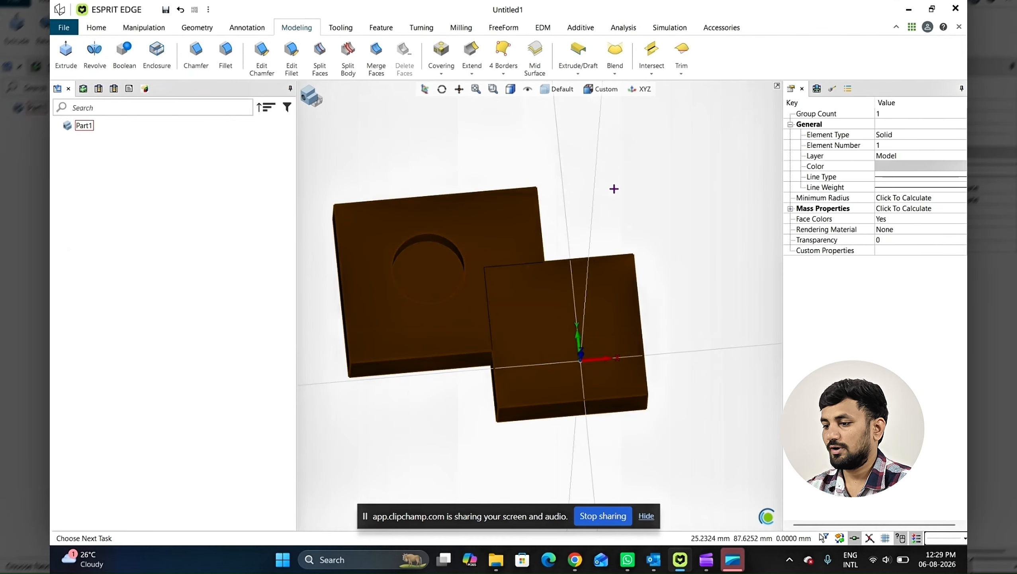
{"action": "key", "text": "Escape"}
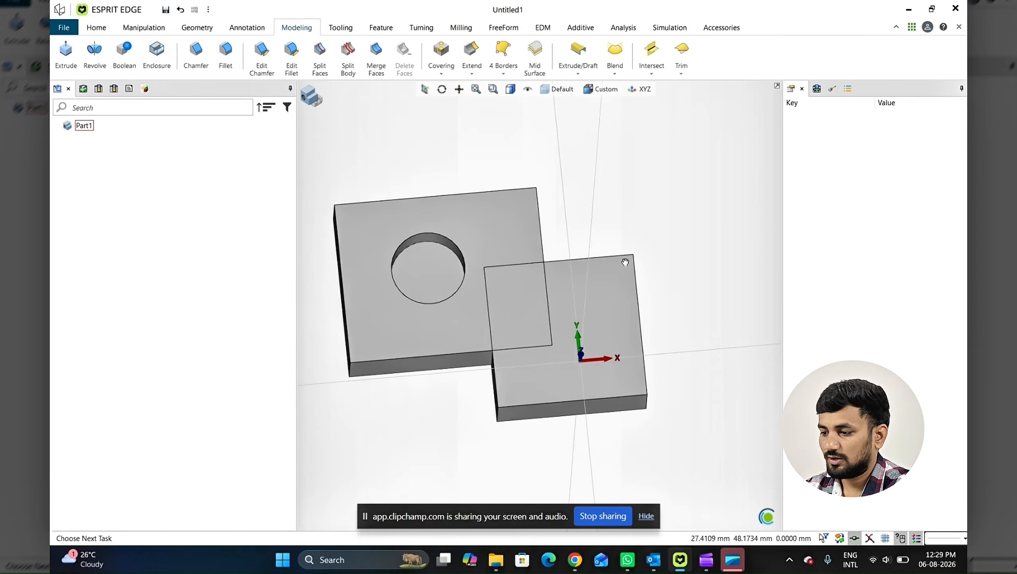
Subtract the rectangular solid from the pocketed block with Keep Tool Bodies set to No, and undo the Boolean subtraction.
{"action": "middle_click_drag", "start_coordinate": [625, 262], "coordinate": [616, 247]}
{"action": "left_click", "coordinate": [568, 283]}
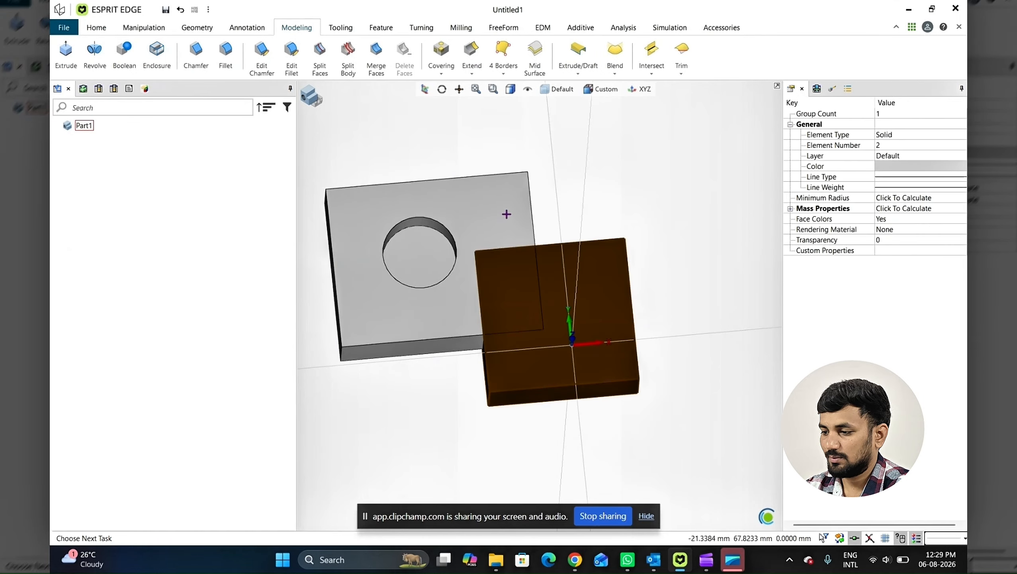
{"action": "left_click", "coordinate": [506, 214]}
{"action": "left_click", "coordinate": [447, 111]}
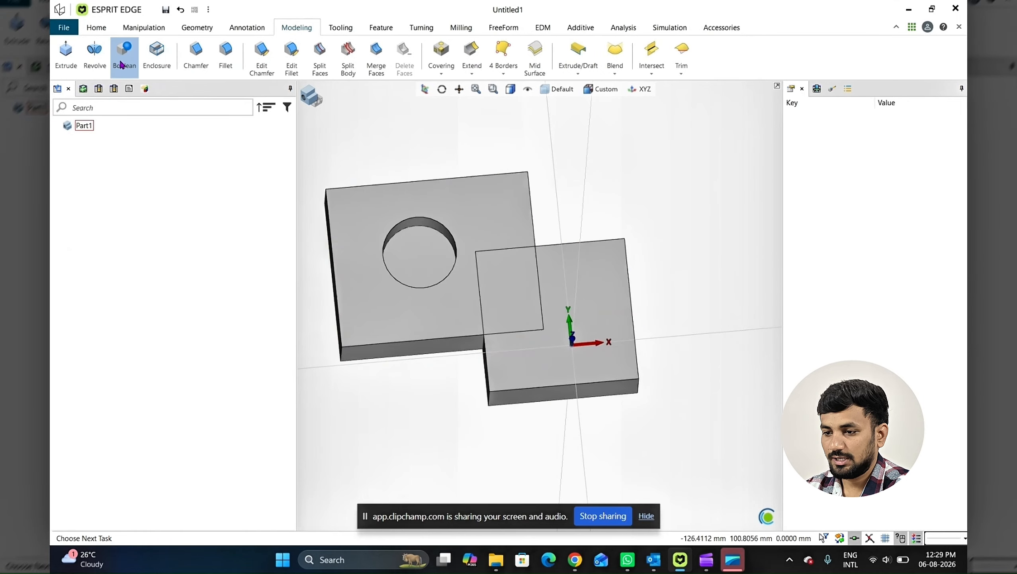
{"action": "left_click", "coordinate": [123, 60]}
{"action": "left_click", "coordinate": [186, 122]}
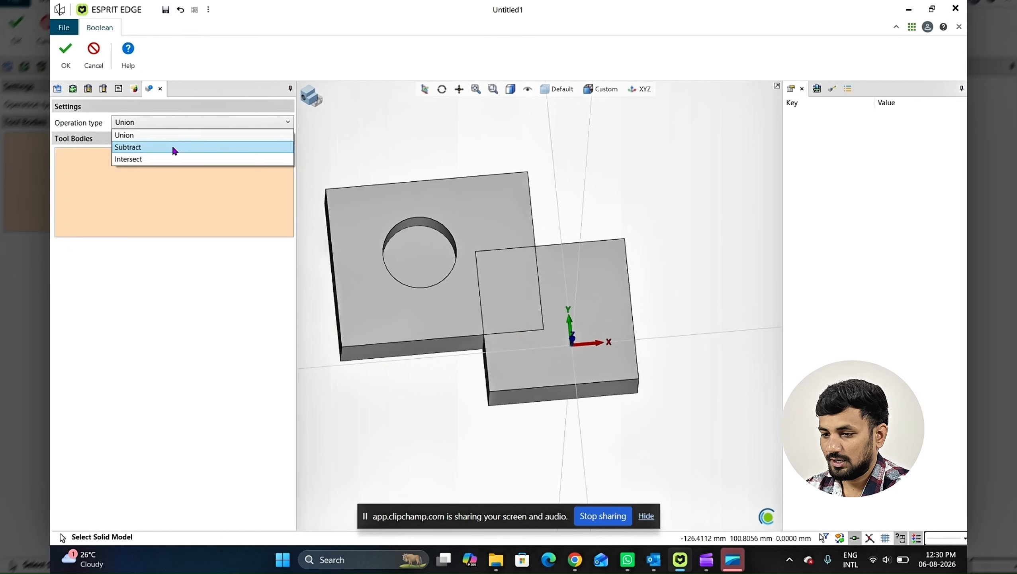
{"action": "left_click", "coordinate": [174, 147]}
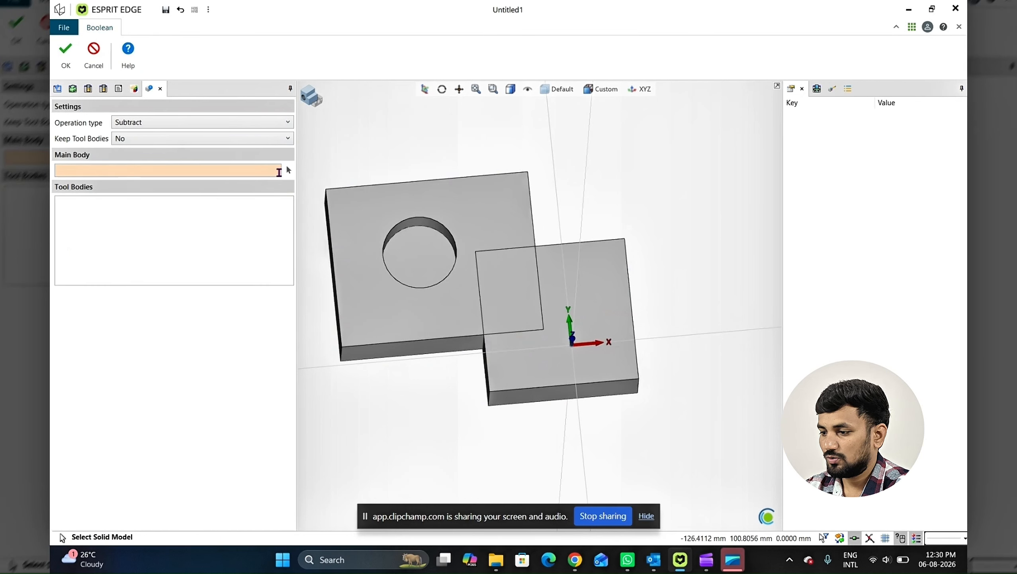
{"action": "left_click", "coordinate": [444, 199]}
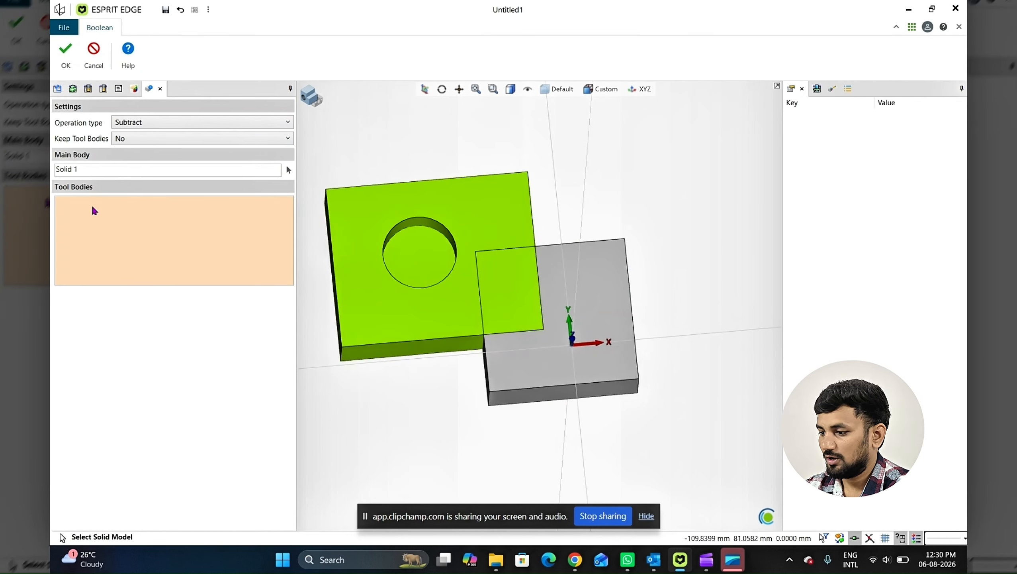
{"action": "left_click", "coordinate": [582, 291]}
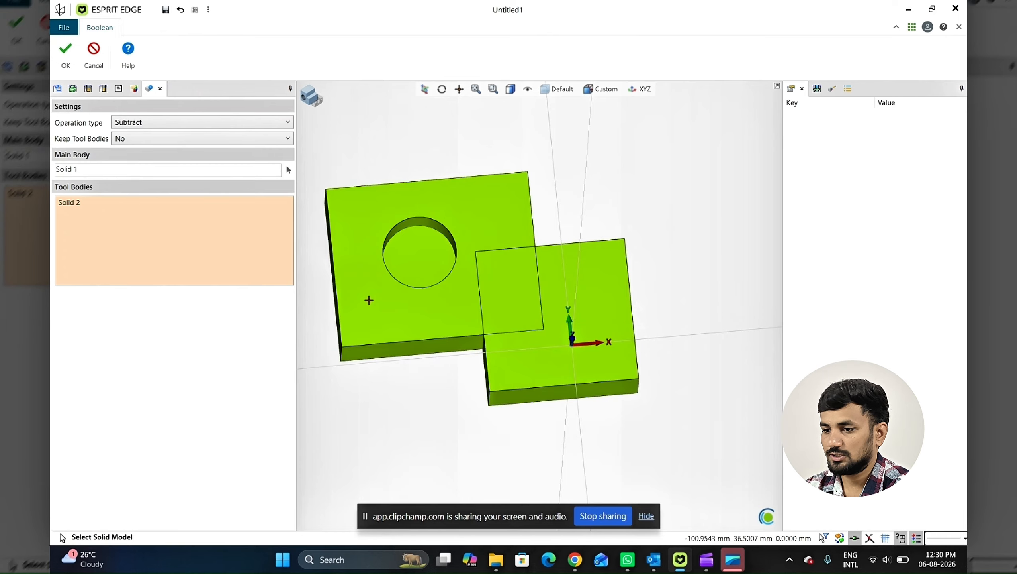
{"action": "left_click", "coordinate": [59, 50]}
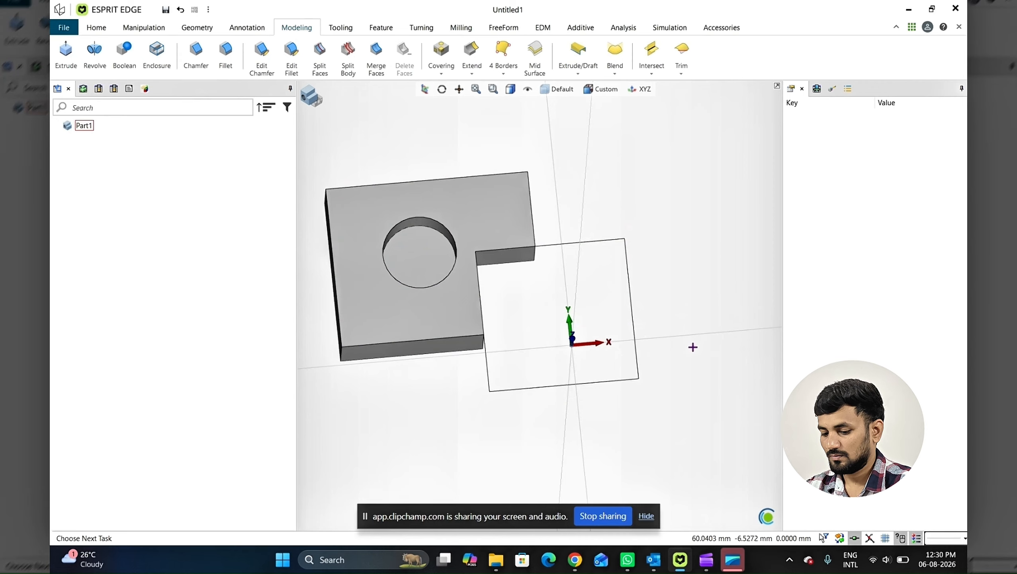
{"action": "scroll", "coordinate": [600, 240], "scroll_direction": "down", "scroll_amount": 2}
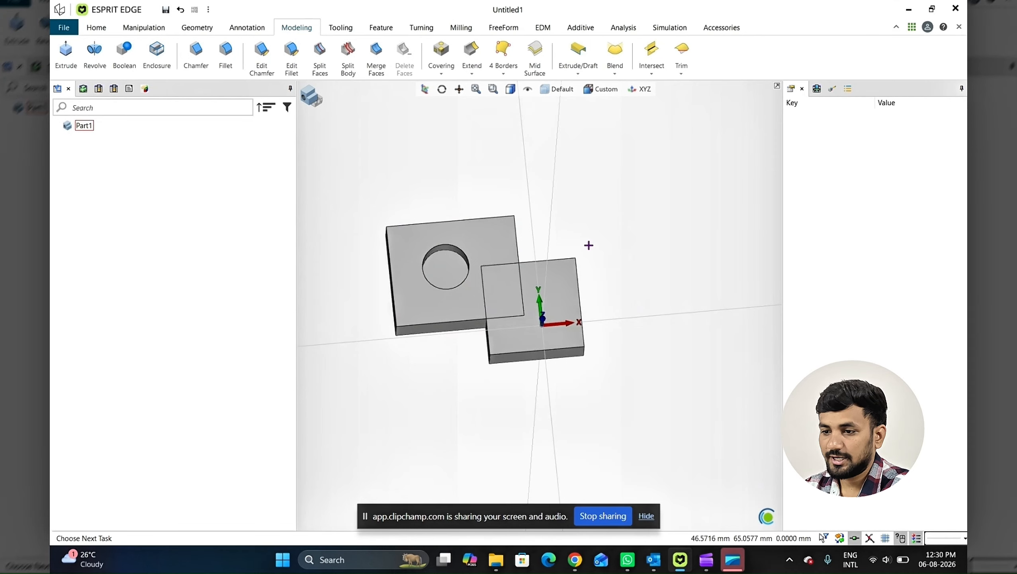
Intersect the pocketed block as main body with the rectangular solid as tool body, and undo the Boolean intersection.
{"action": "left_click", "coordinate": [124, 57]}
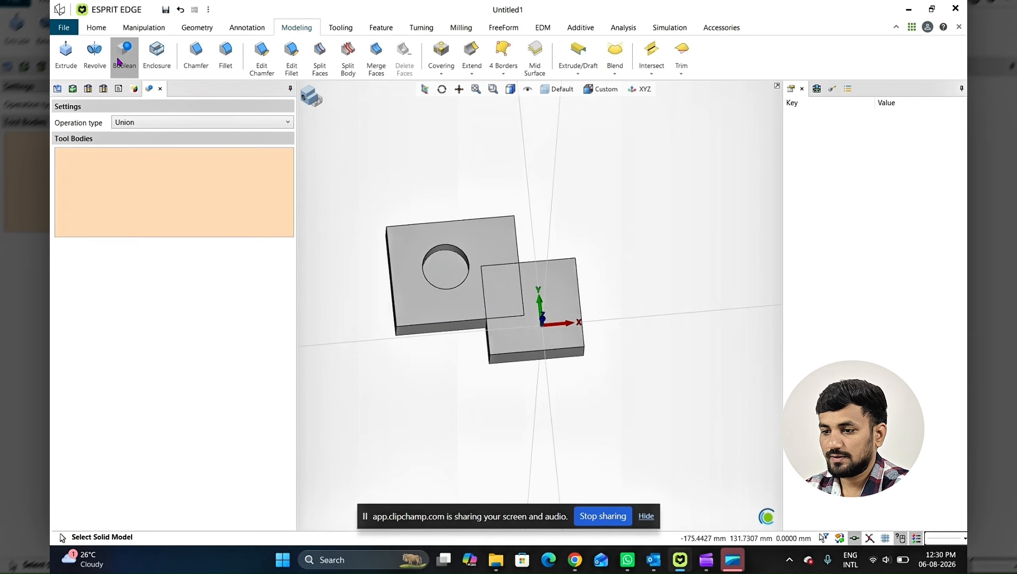
{"action": "left_click", "coordinate": [151, 122]}
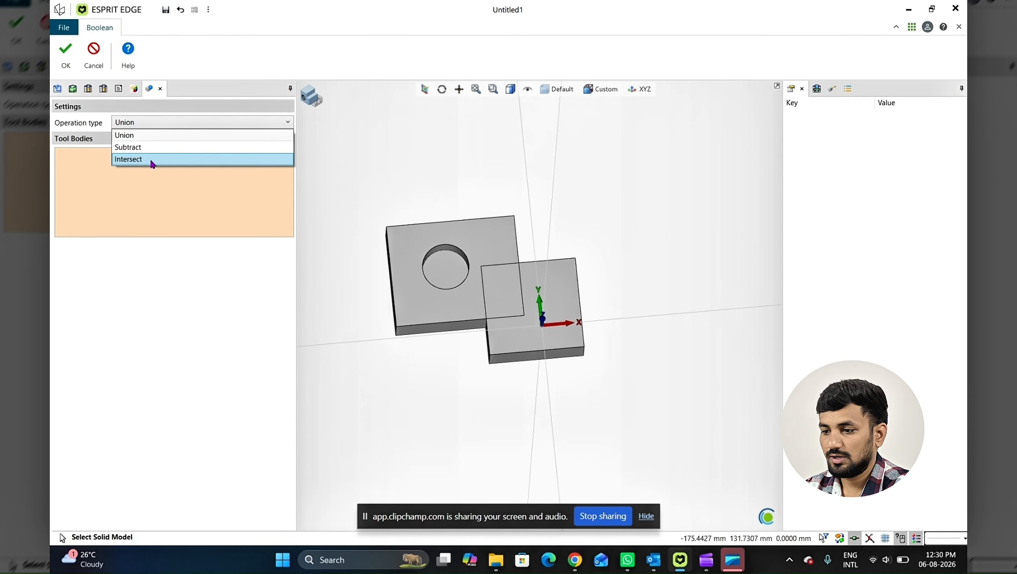
{"action": "left_click", "coordinate": [151, 159]}
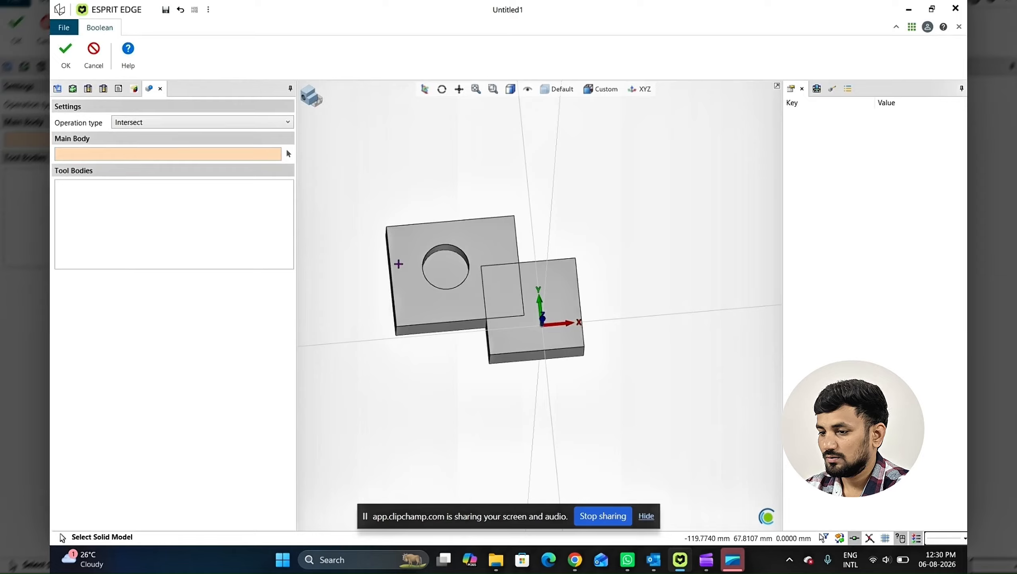
{"action": "left_click", "coordinate": [481, 235]}
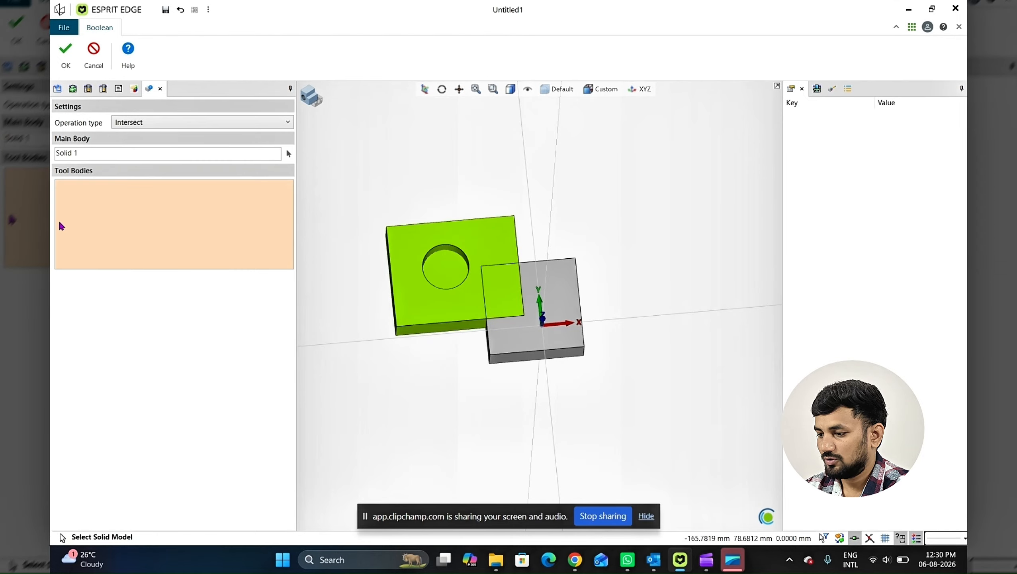
{"action": "left_click", "coordinate": [534, 289]}
{"action": "scroll", "coordinate": [534, 289], "scroll_direction": "up", "scroll_amount": 3}
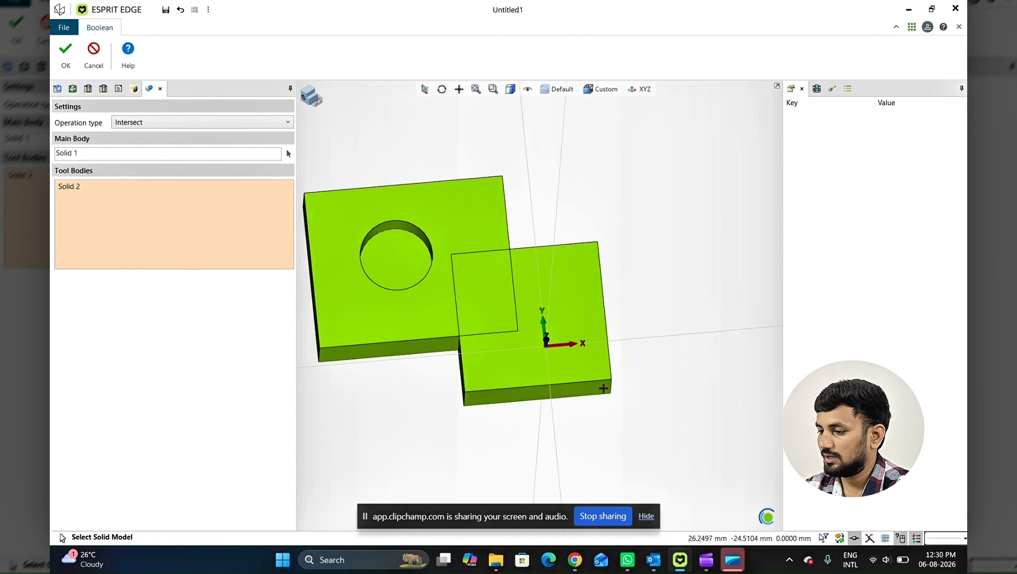
{"action": "left_click", "coordinate": [63, 51]}
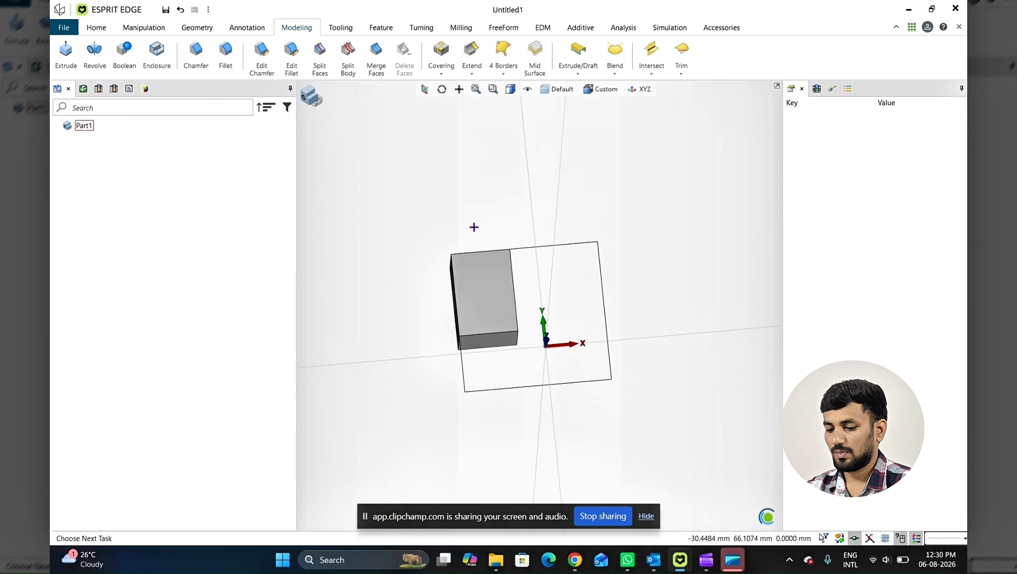
{"action": "scroll", "coordinate": [483, 261], "scroll_direction": "down", "scroll_amount": 3}
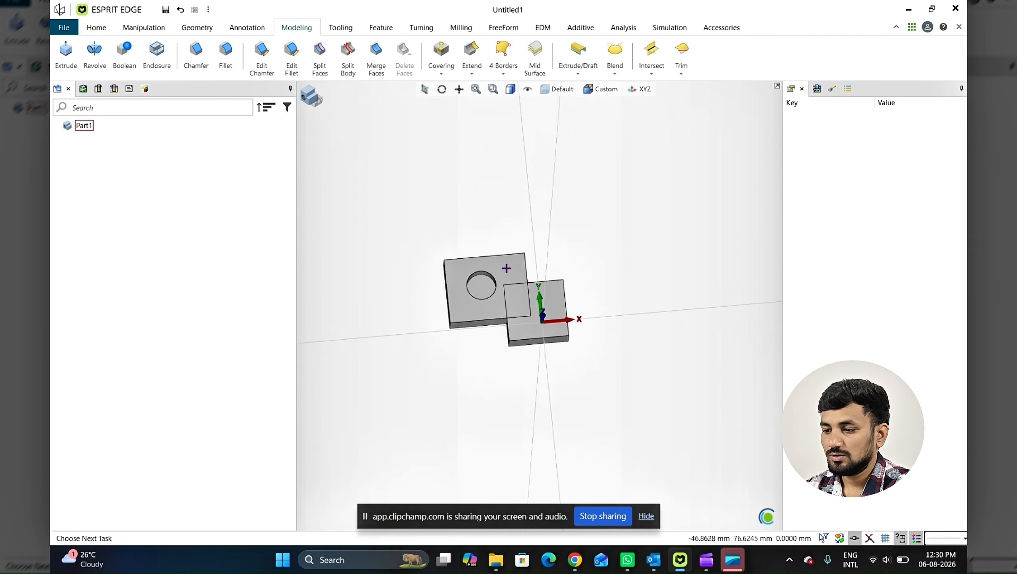
{"action": "scroll", "coordinate": [507, 268], "scroll_direction": "up", "scroll_amount": 2}
{"action": "scroll", "coordinate": [513, 308], "scroll_direction": "up", "scroll_amount": 2}
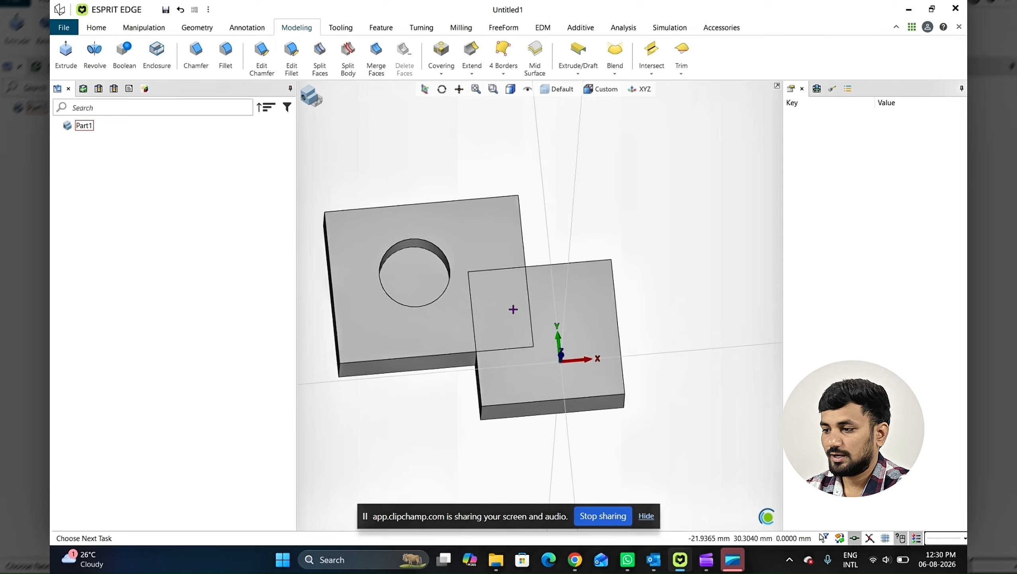
Delete the rectangle profile while the solids are hidden, show the solids again, and delete the rectangular solid.
{"action": "left_click", "coordinate": [534, 70]}
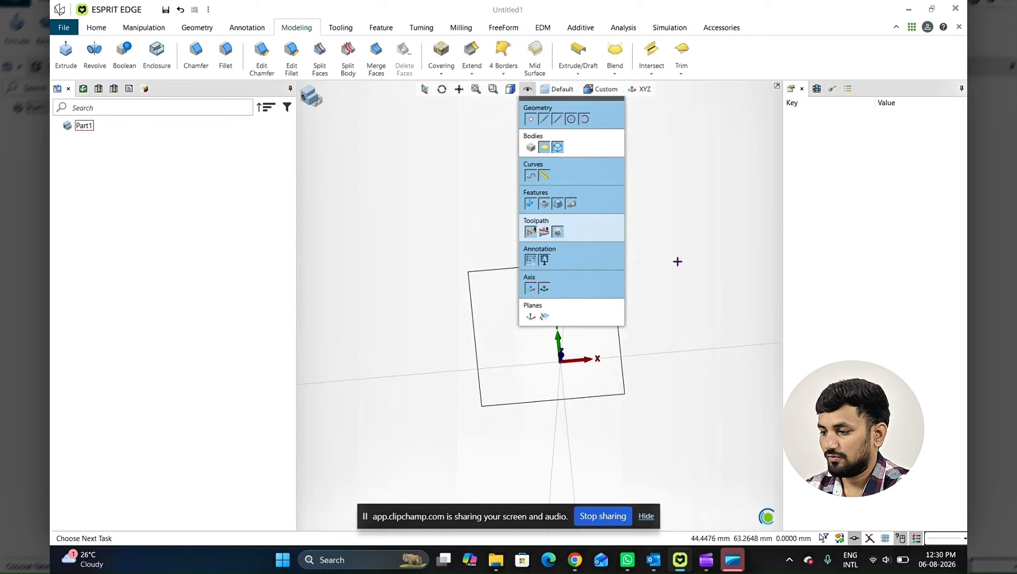
{"action": "left_click", "coordinate": [492, 256]}
{"action": "left_click", "coordinate": [659, 398]}
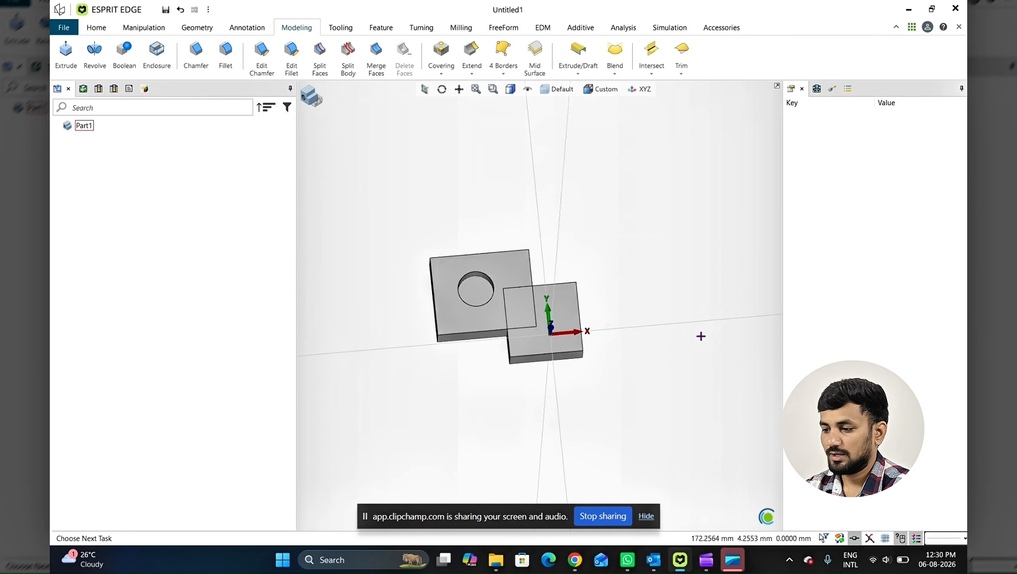
{"action": "scroll", "coordinate": [570, 298], "scroll_direction": "up", "scroll_amount": 3}
{"action": "left_click", "coordinate": [570, 297]}
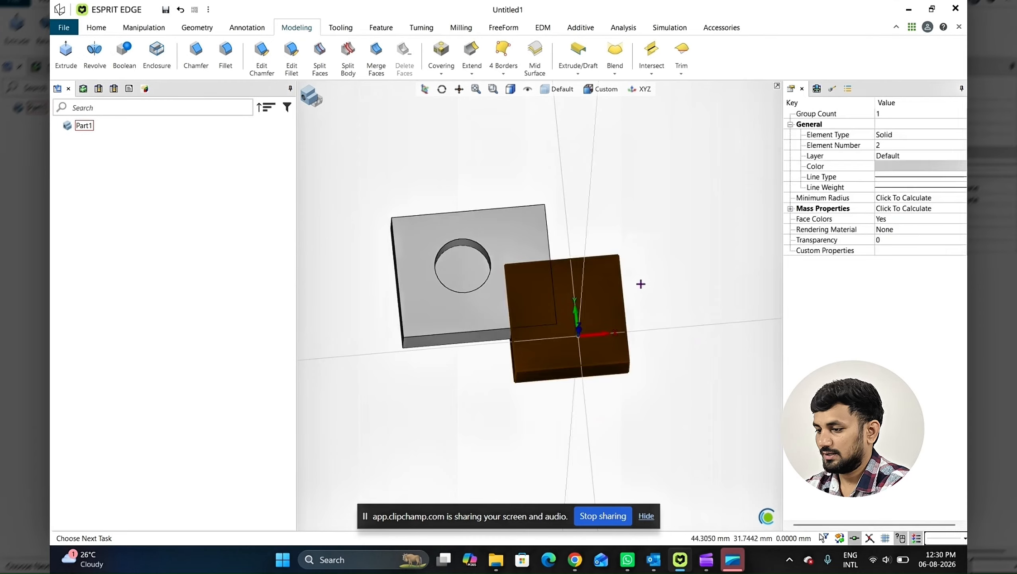
{"action": "key", "text": "Delete"}
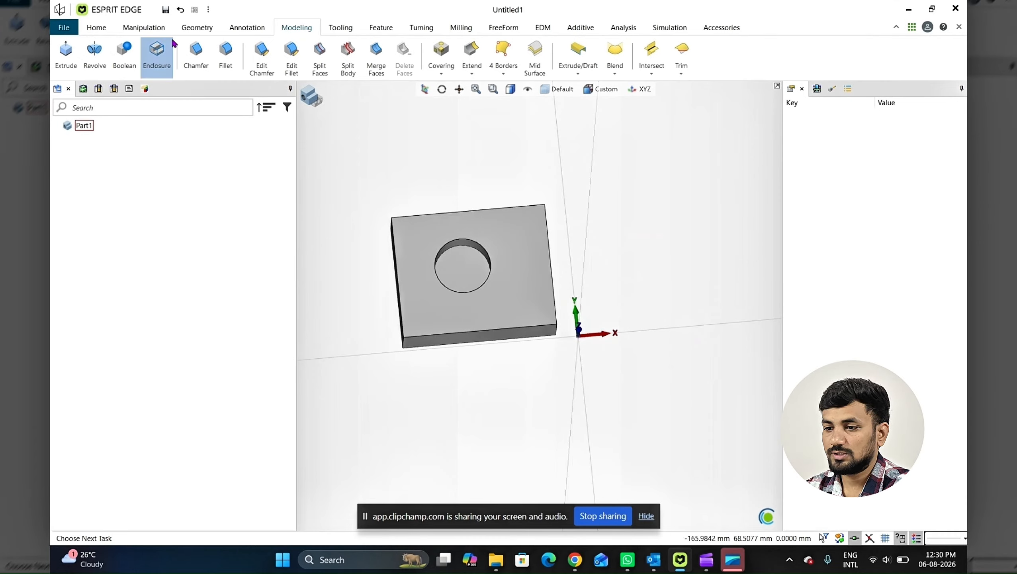
Start an Enclosure around the pocketed block with Boundary Type Box and Create As set to Wireframe.
{"action": "left_click", "coordinate": [159, 47]}
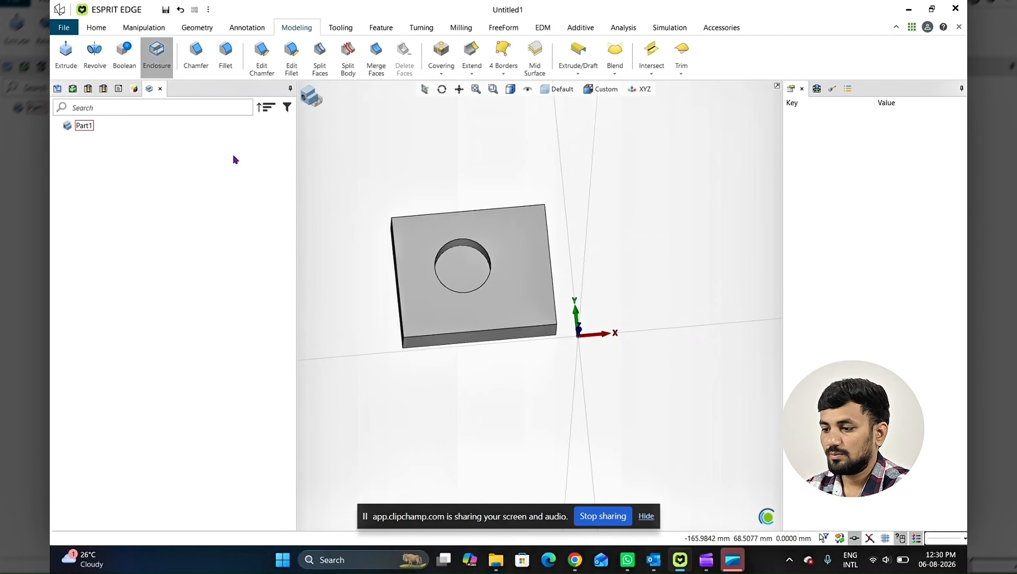
{"action": "left_click", "coordinate": [505, 249]}
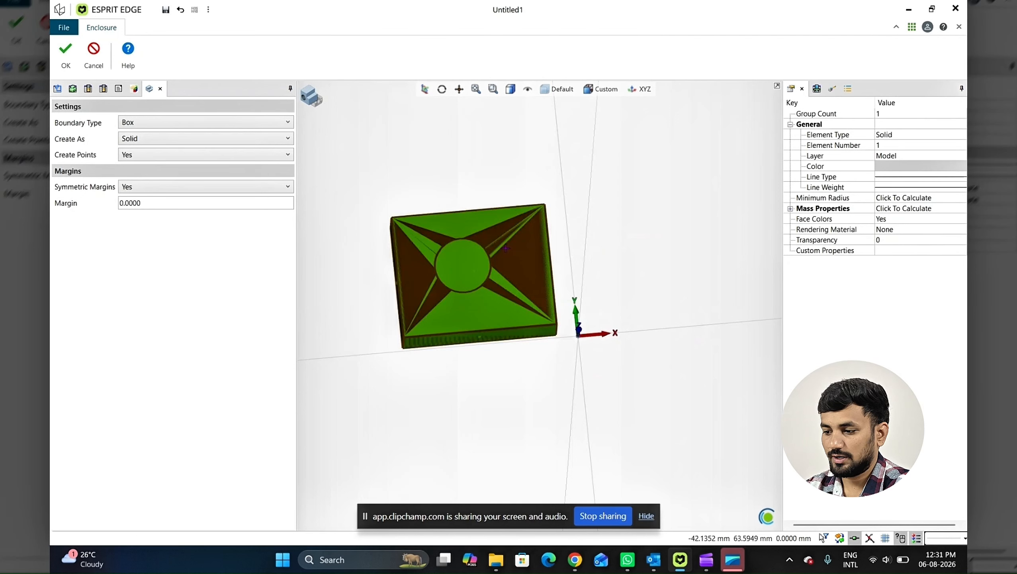
{"action": "scroll", "coordinate": [495, 280], "scroll_direction": "up", "scroll_amount": 2}
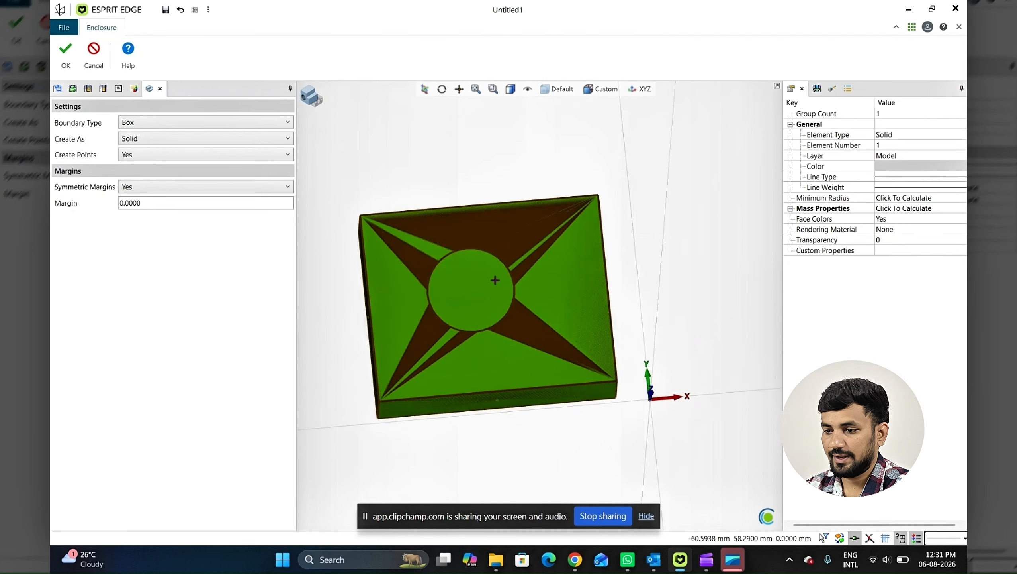
{"action": "left_click", "coordinate": [142, 121]}
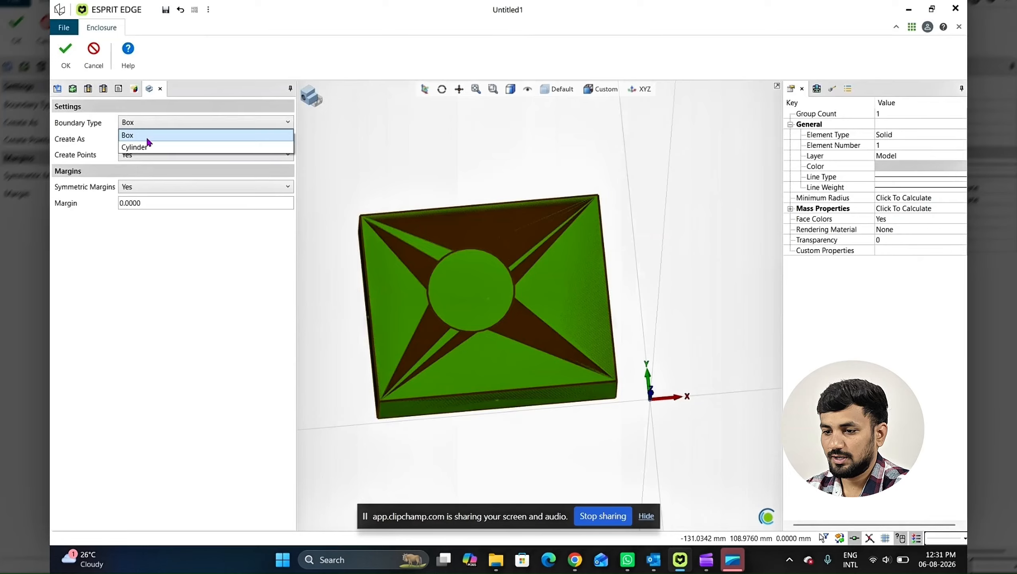
{"action": "left_click", "coordinate": [148, 136]}
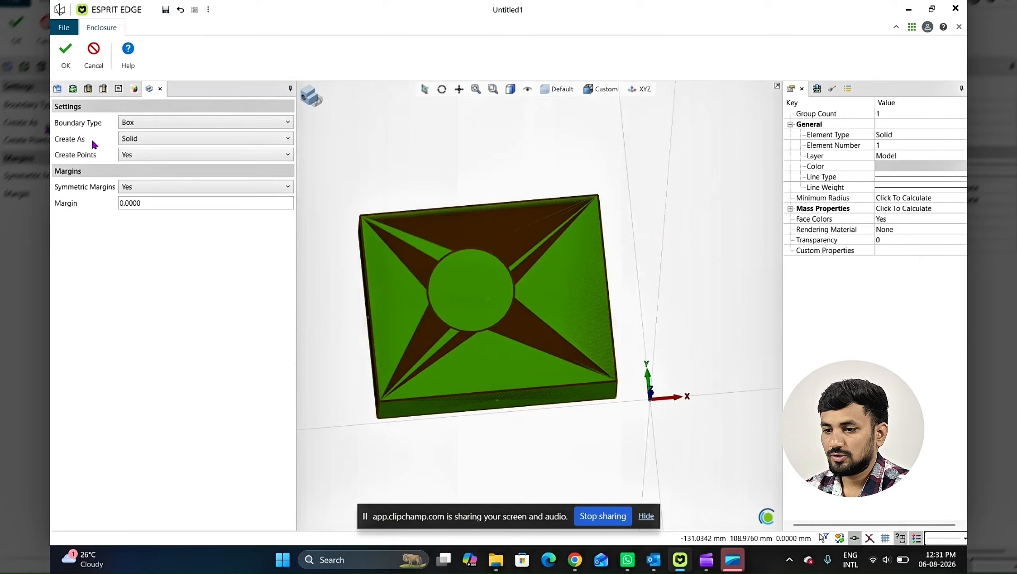
{"action": "left_click", "coordinate": [141, 139]}
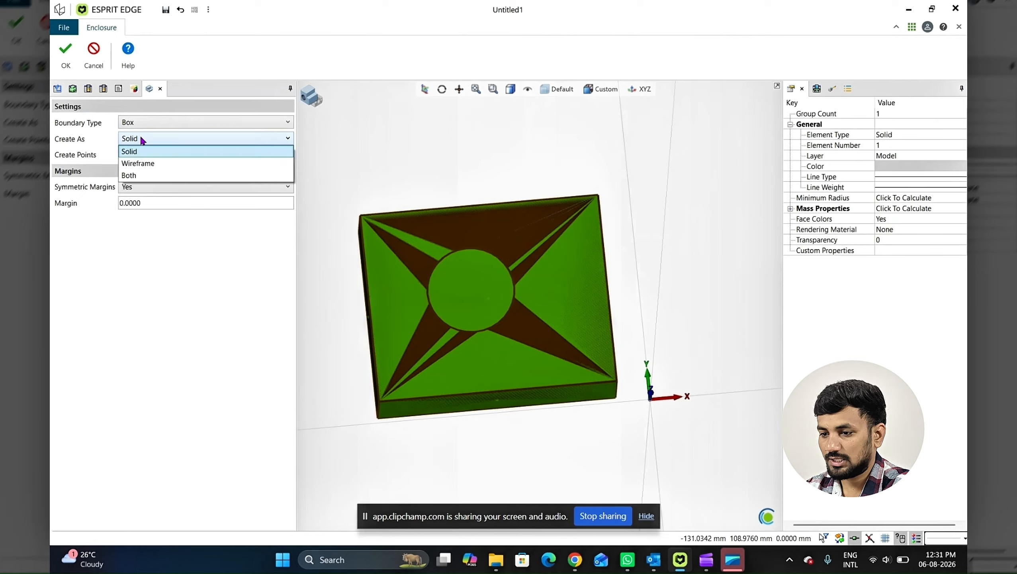
{"action": "left_click", "coordinate": [152, 163]}
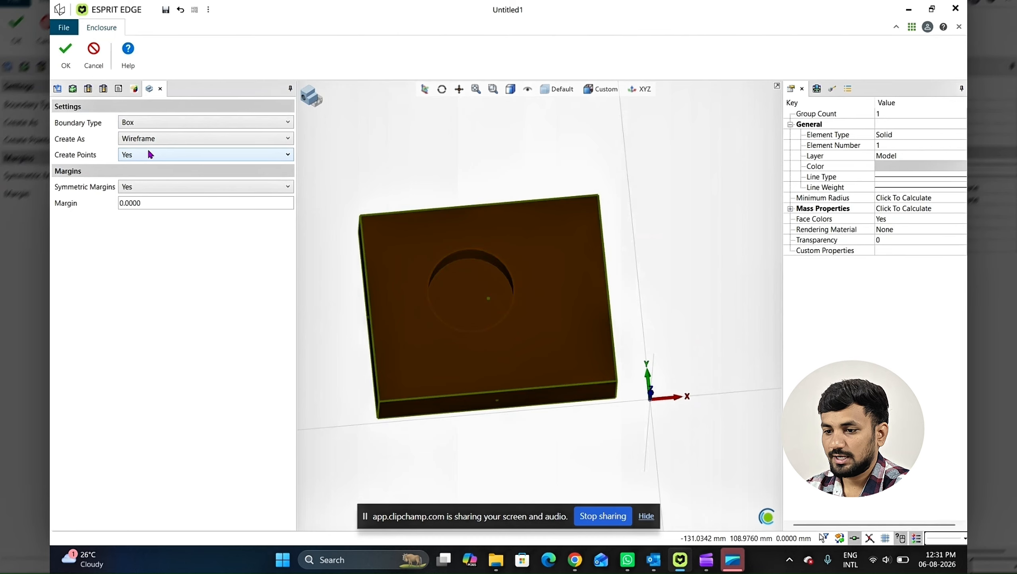
Set Create Points to No, compare the enclosure preview from several angles, and set Create Points back to Yes.
{"action": "left_click", "coordinate": [140, 155]}
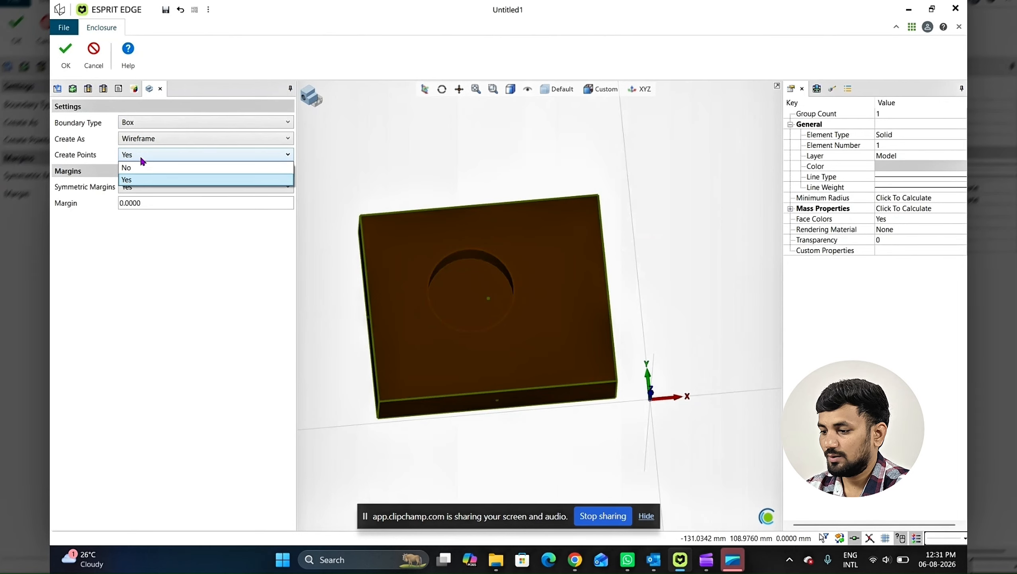
{"action": "left_click", "coordinate": [139, 155]}
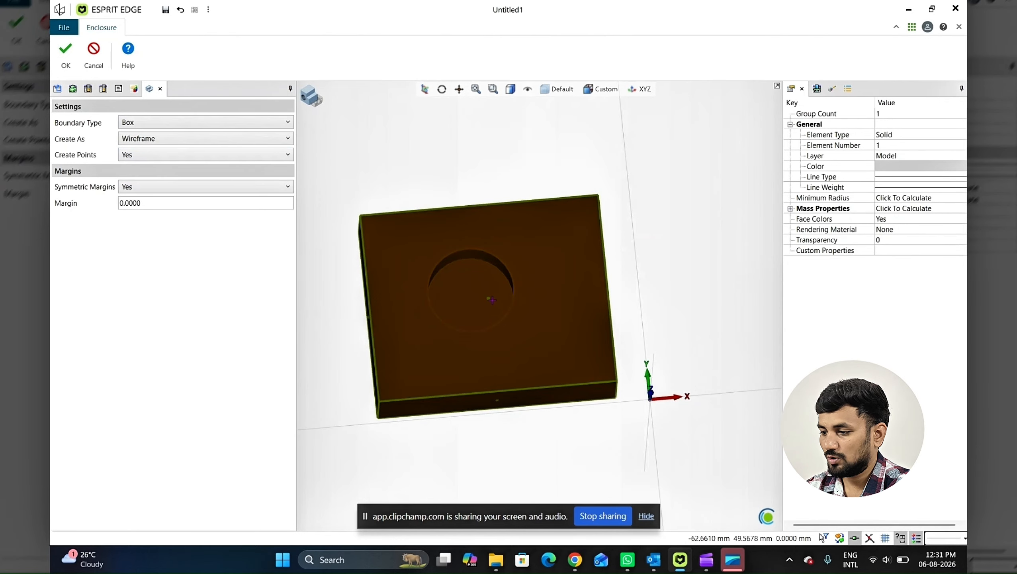
{"action": "scroll", "coordinate": [492, 300], "scroll_direction": "up", "scroll_amount": 2}
{"action": "scroll", "coordinate": [512, 337], "scroll_direction": "down", "scroll_amount": 2}
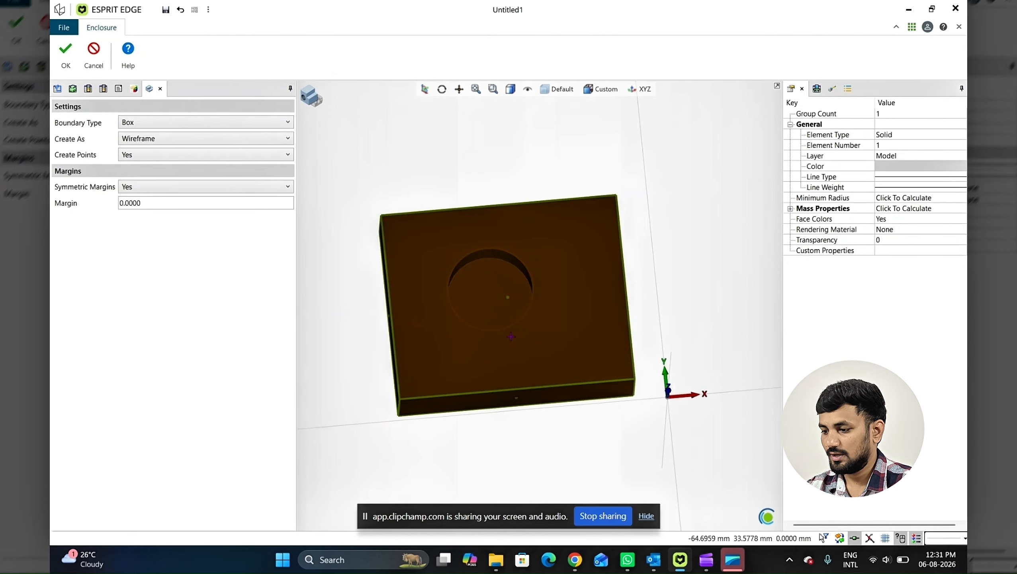
{"action": "middle_click_drag", "start_coordinate": [511, 336], "coordinate": [518, 306]}
{"action": "left_click", "coordinate": [174, 154]}
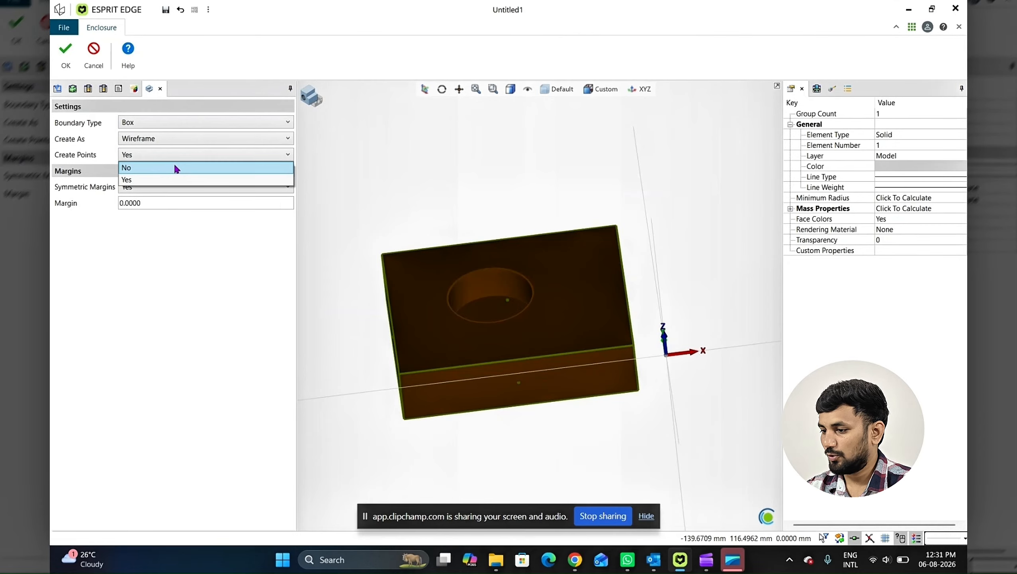
{"action": "left_click", "coordinate": [175, 178]}
{"action": "middle_click_drag", "start_coordinate": [530, 297], "coordinate": [540, 306]}
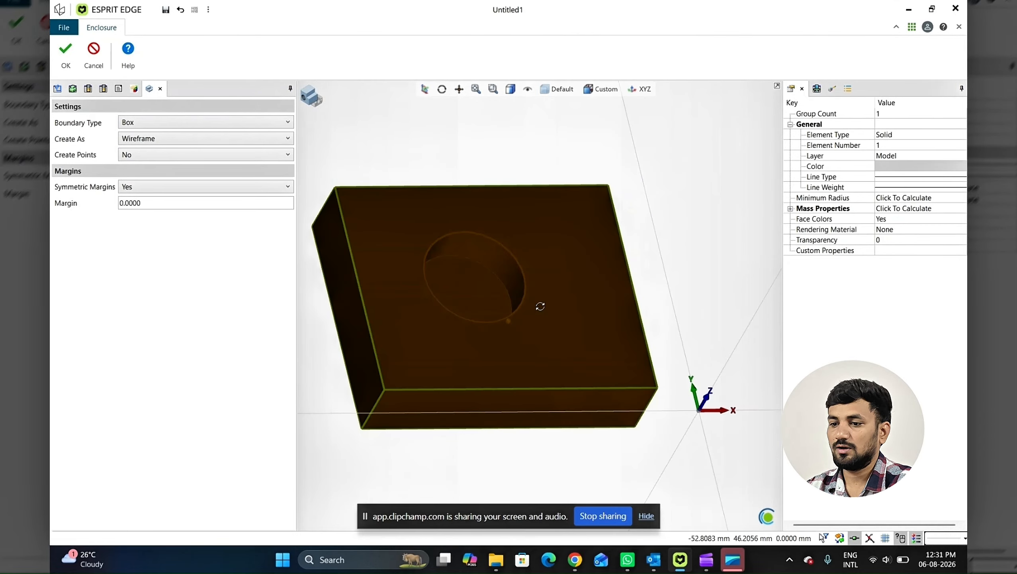
{"action": "left_click", "coordinate": [177, 156]}
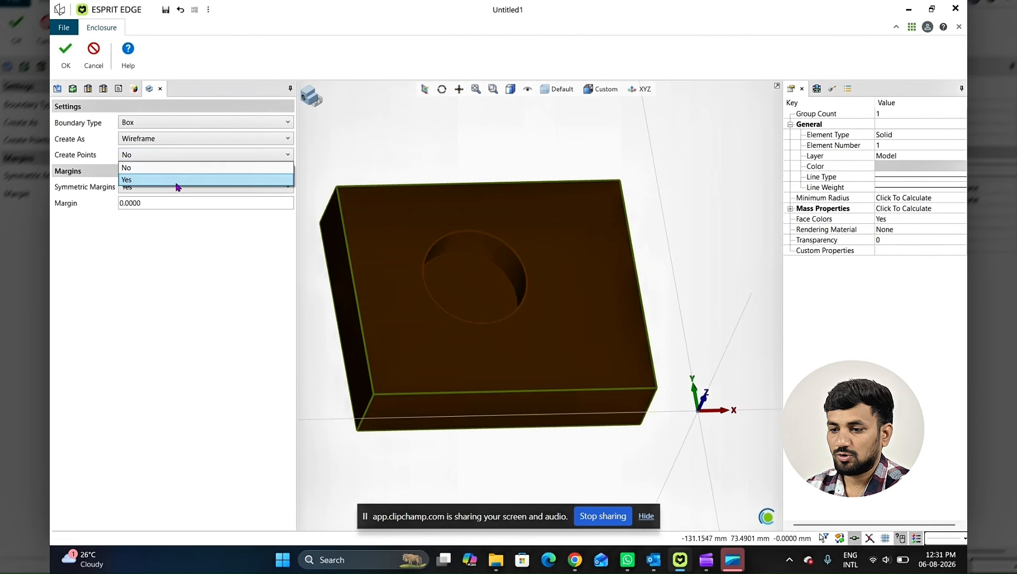
{"action": "left_click", "coordinate": [177, 181]}
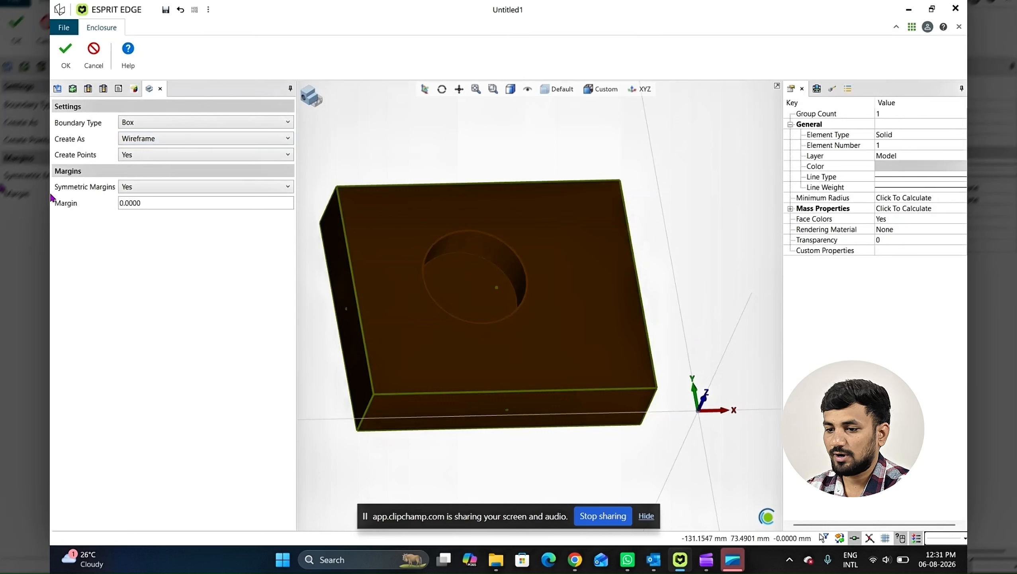
Set Symmetric Margins to No and look over the individual top, bottom, left, right, front and back margin values.
{"action": "left_click", "coordinate": [133, 186]}
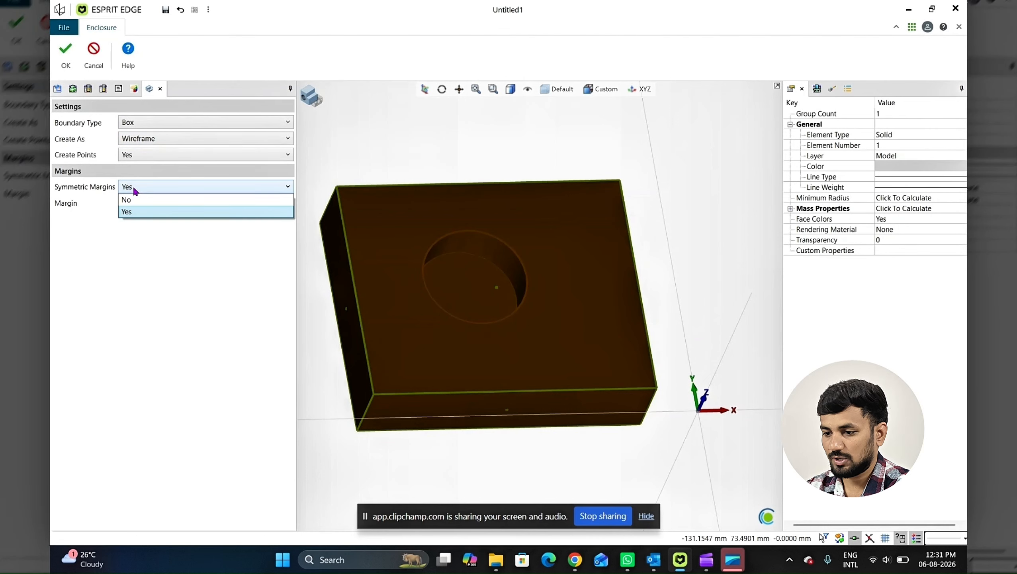
{"action": "left_click", "coordinate": [146, 201]}
{"action": "left_click", "coordinate": [167, 205]}
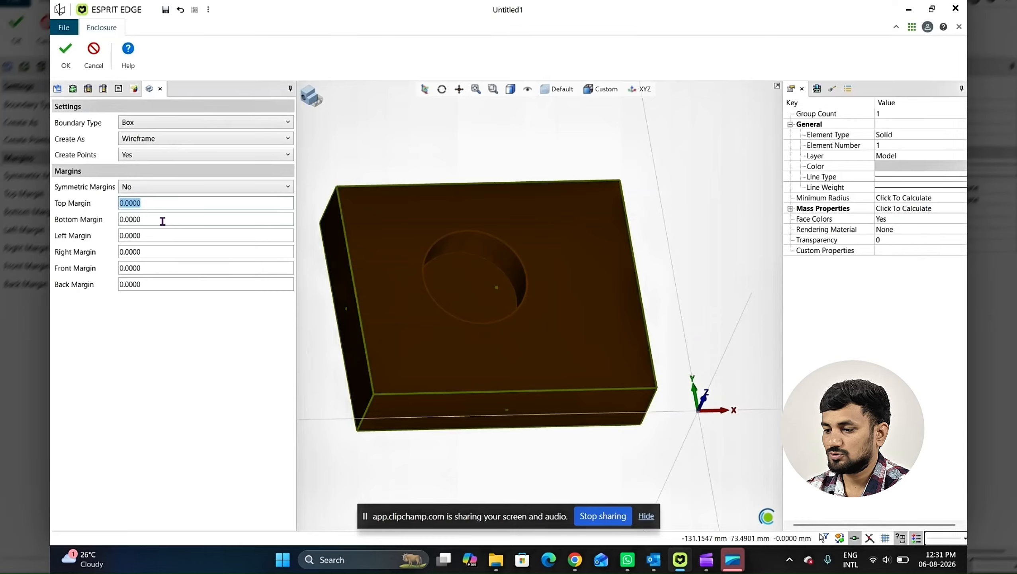
{"action": "left_click", "coordinate": [210, 224]}
{"action": "key", "text": "shift+Tab"}
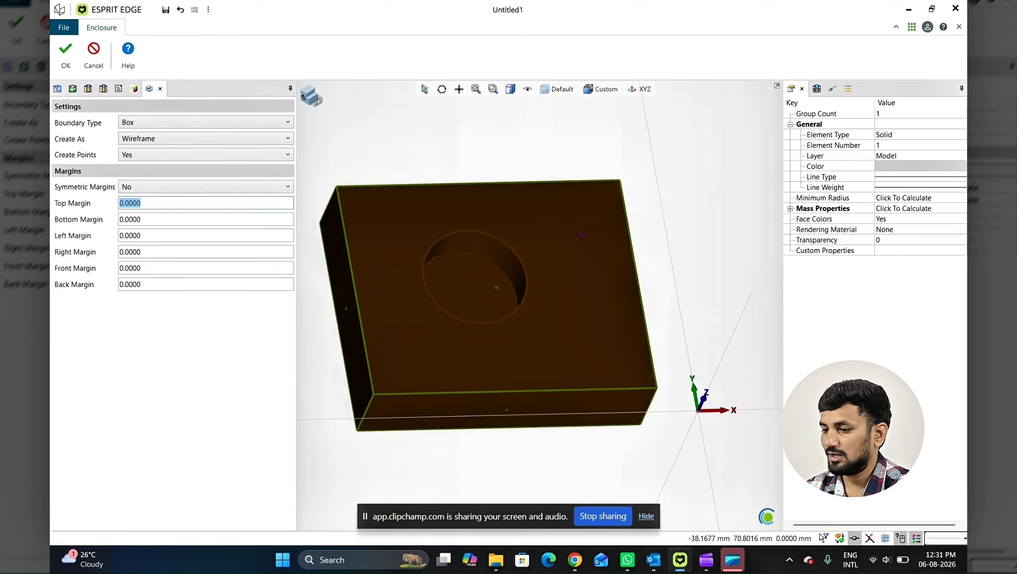
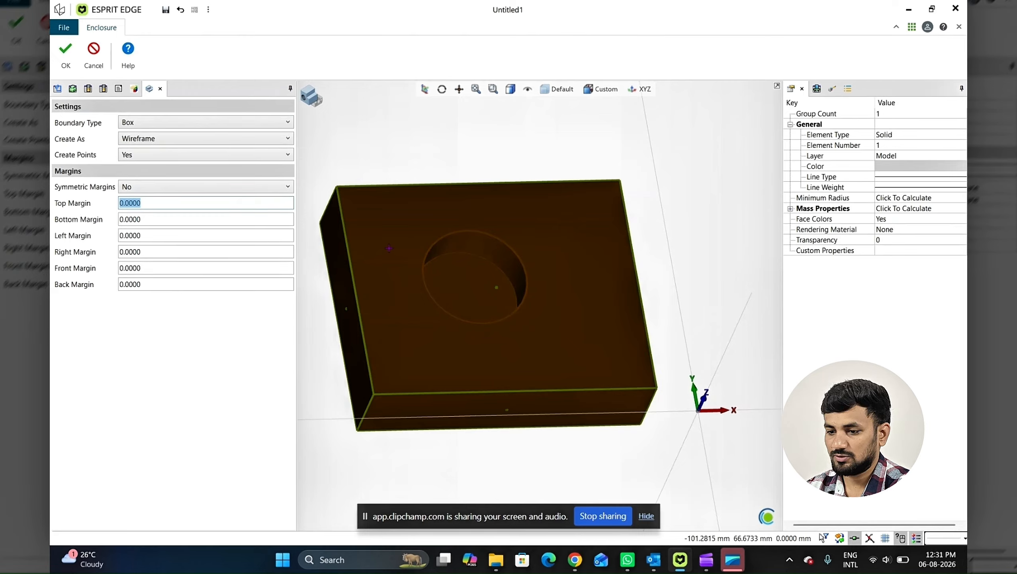
{"action": "scroll", "coordinate": [389, 248], "scroll_direction": "down", "scroll_amount": 2}
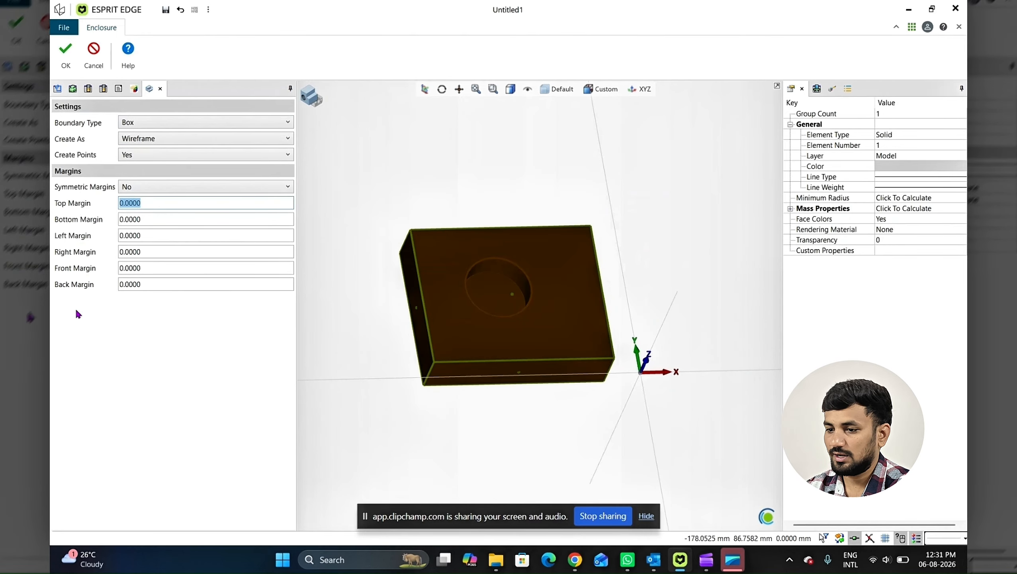
Set Symmetric Margins back to Yes and create the wireframe box enclosure with points and a margin of 0.
{"action": "left_click", "coordinate": [149, 186]}
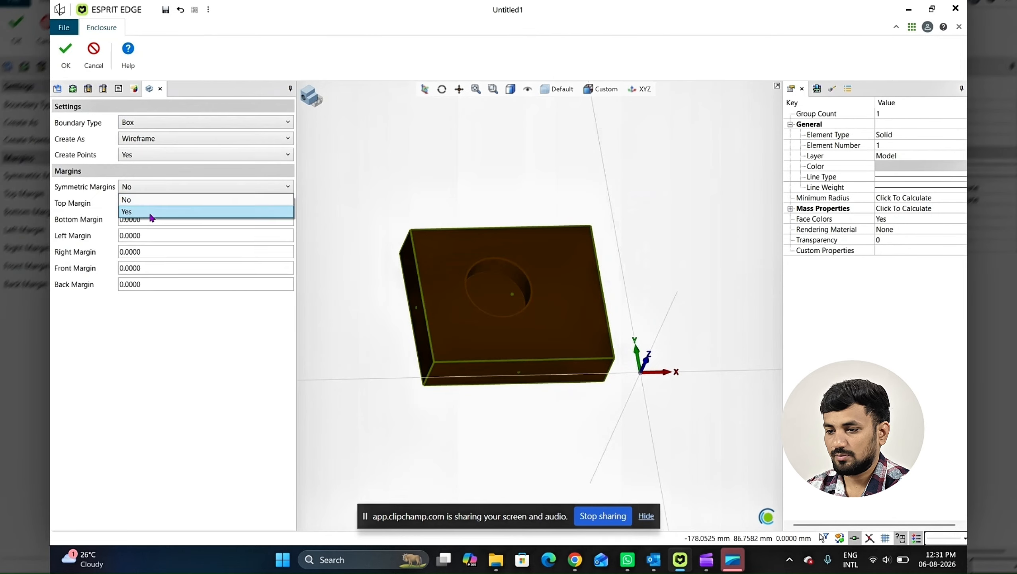
{"action": "left_click", "coordinate": [150, 211]}
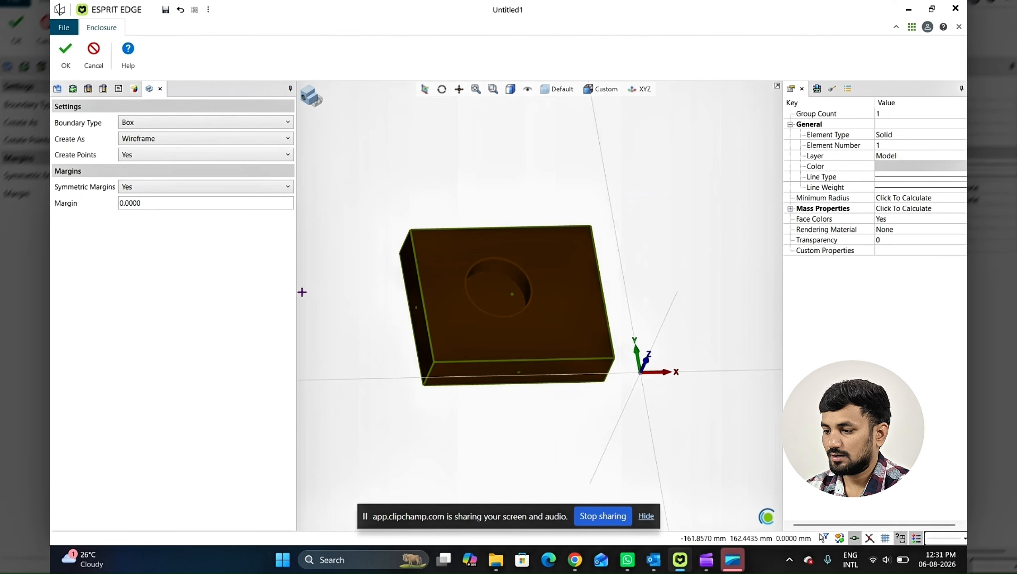
{"action": "middle_click_drag", "start_coordinate": [431, 288], "coordinate": [429, 278]}
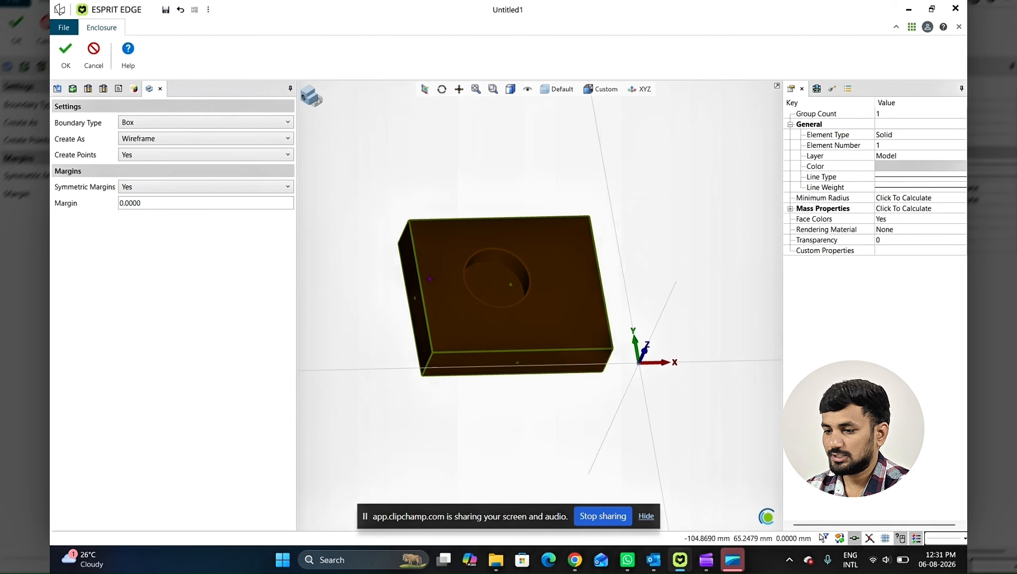
{"action": "left_click", "coordinate": [62, 62]}
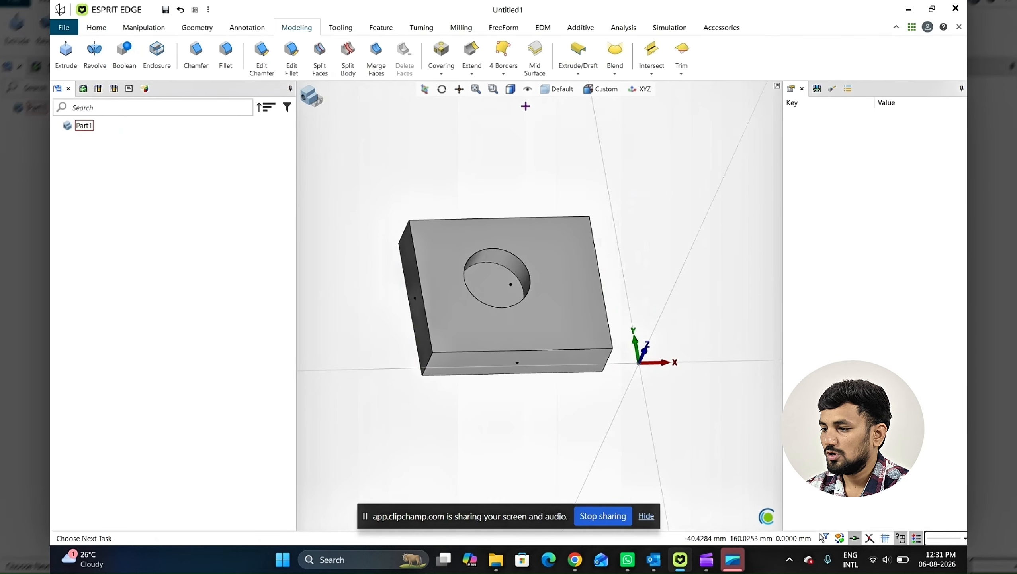
Hide the solid to inspect the wireframe enclosure and its points, and show the solid again.
{"action": "left_click", "coordinate": [527, 89]}
{"action": "left_click", "coordinate": [535, 146]}
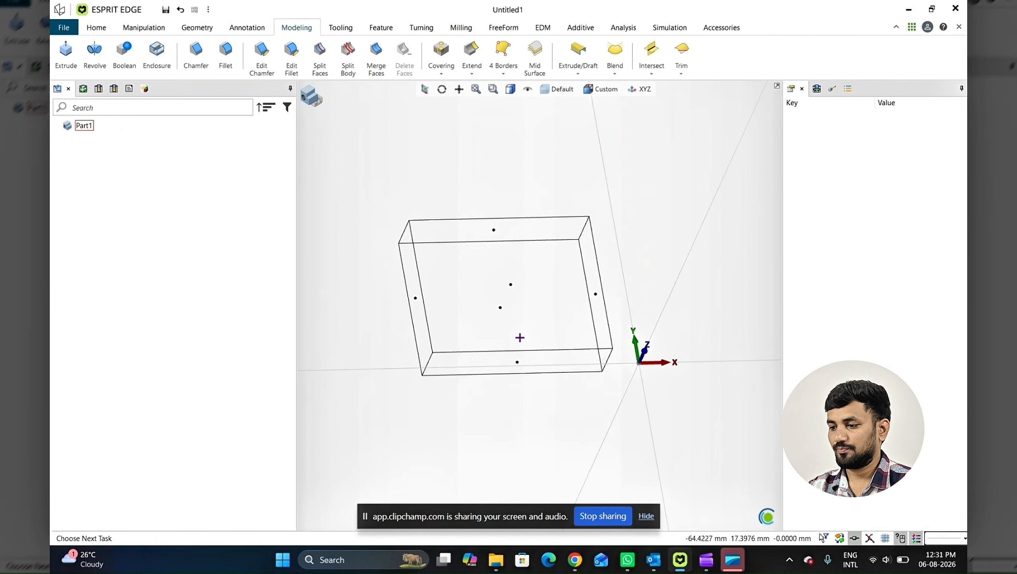
{"action": "middle_click_drag", "start_coordinate": [520, 338], "coordinate": [529, 297]}
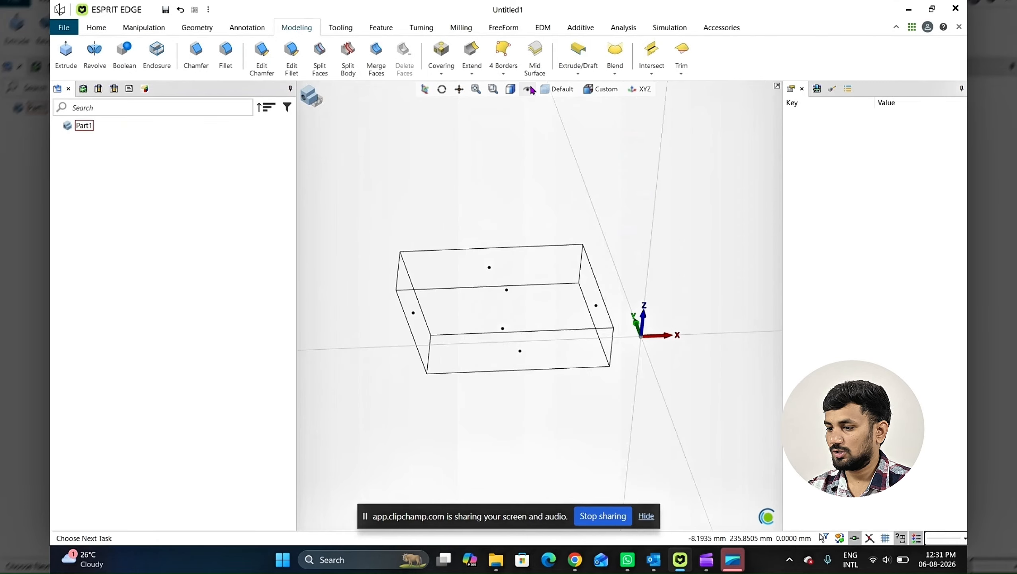
{"action": "left_click", "coordinate": [529, 90]}
{"action": "mouse_move", "coordinate": [474, 197]}
{"action": "middle_mouse_down"}
{"action": "mouse_move", "coordinate": [489, 275]}
{"action": "mouse_move", "coordinate": [470, 206]}
{"action": "middle_mouse_up"}
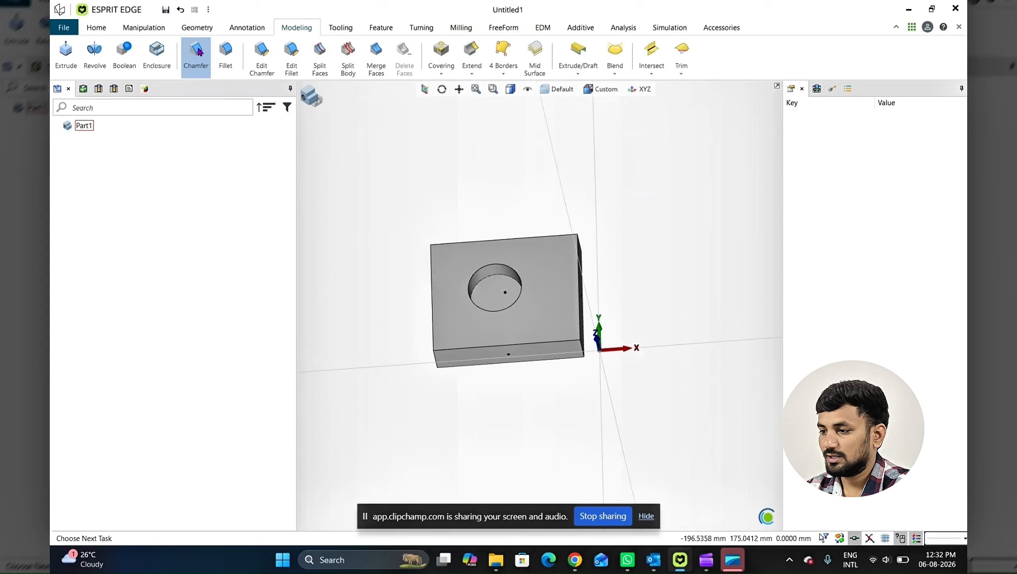
Hide the solid, delete the wireframe enclosure together with its points, and make the solid visible again.
{"action": "left_click", "coordinate": [528, 89]}
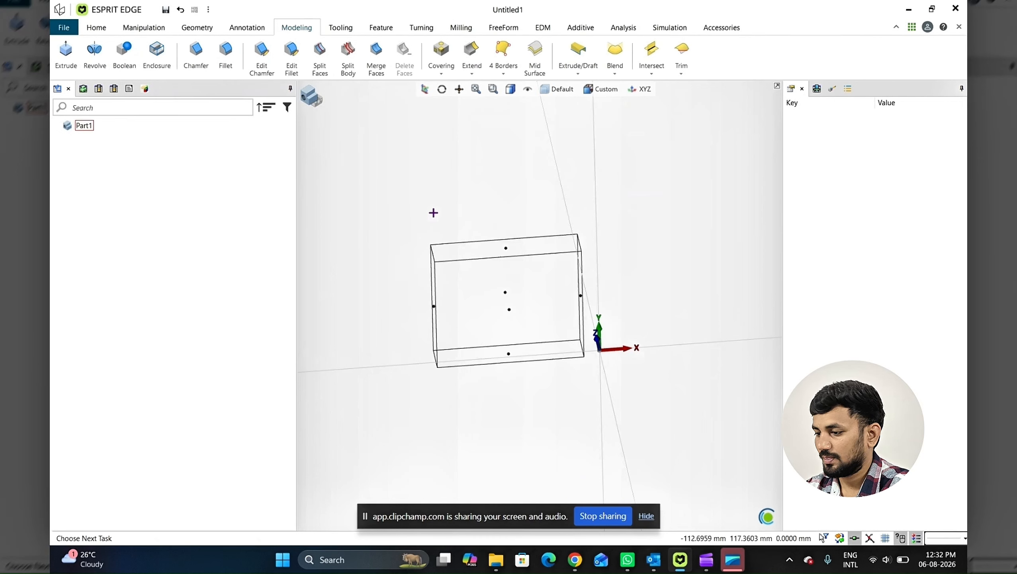
{"action": "left_click_drag", "start_coordinate": [434, 213], "coordinate": [624, 369]}
{"action": "key", "text": "Delete"}
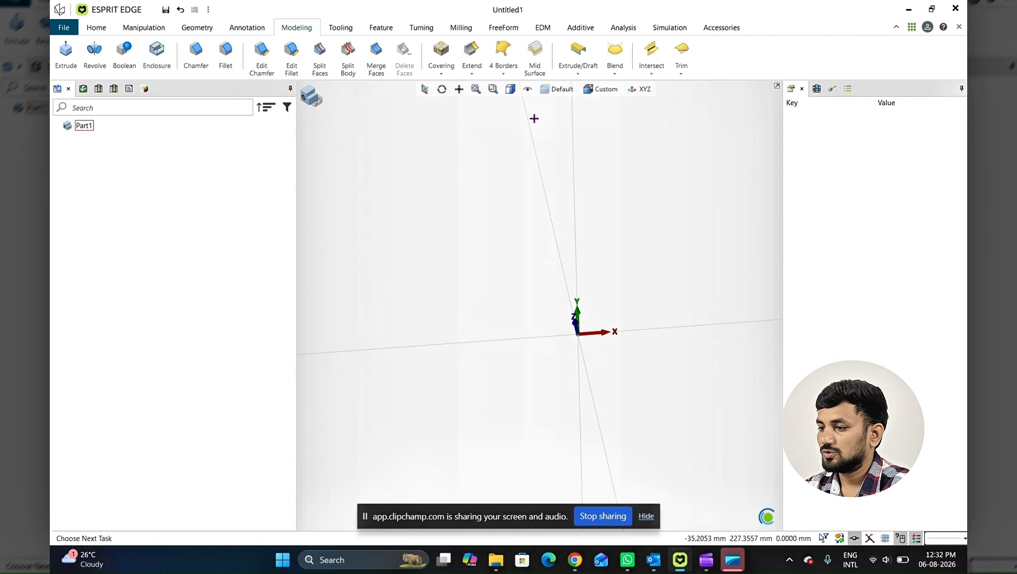
{"action": "left_click", "coordinate": [529, 90]}
{"action": "left_click", "coordinate": [577, 137]}
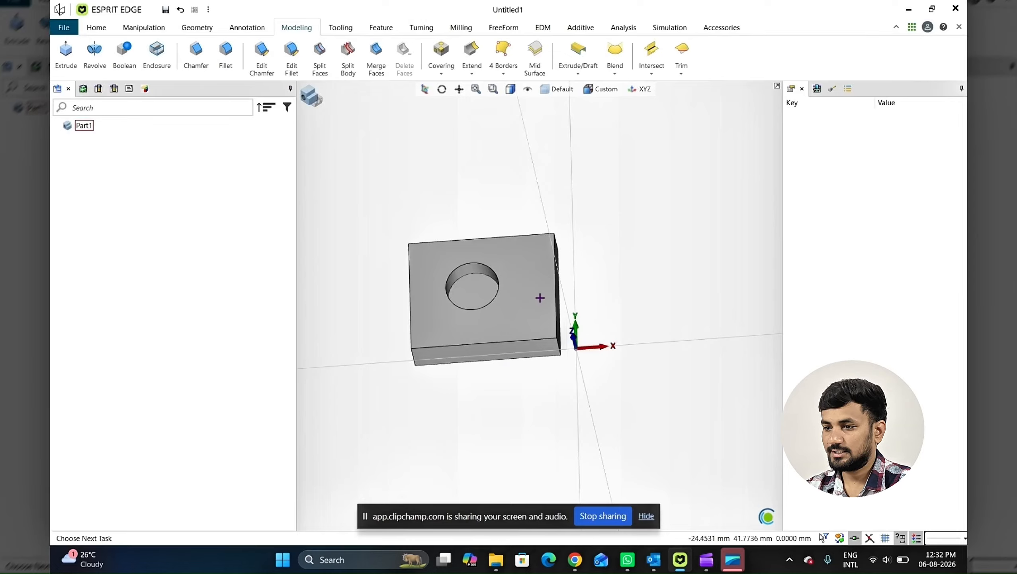
Chamfer one short vertical corner edge of the block using Type Distance with both distances at 5 mm.
{"action": "middle_click_drag", "start_coordinate": [535, 297], "coordinate": [362, 173]}
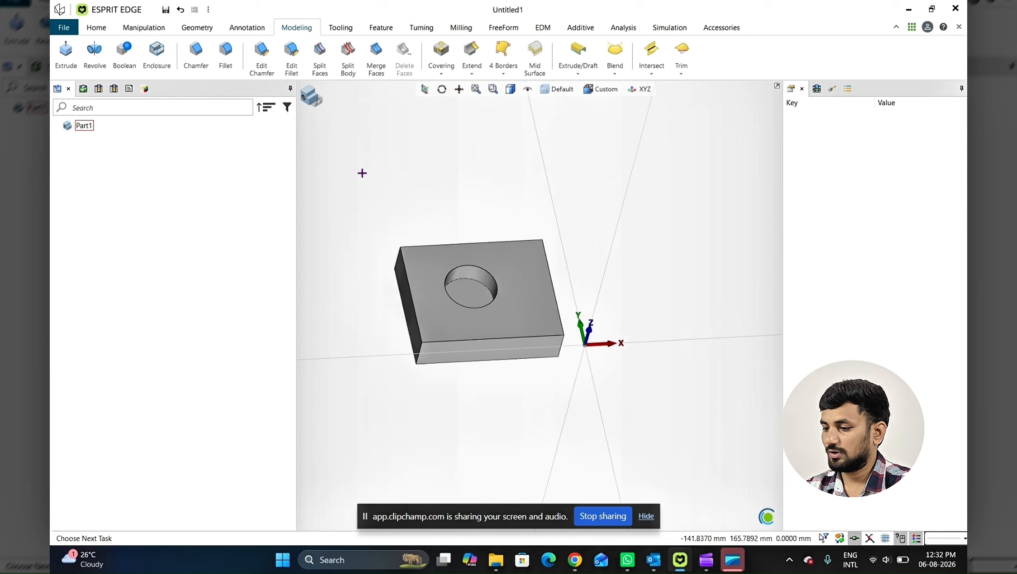
{"action": "middle_click_drag", "start_coordinate": [476, 309], "coordinate": [476, 269]}
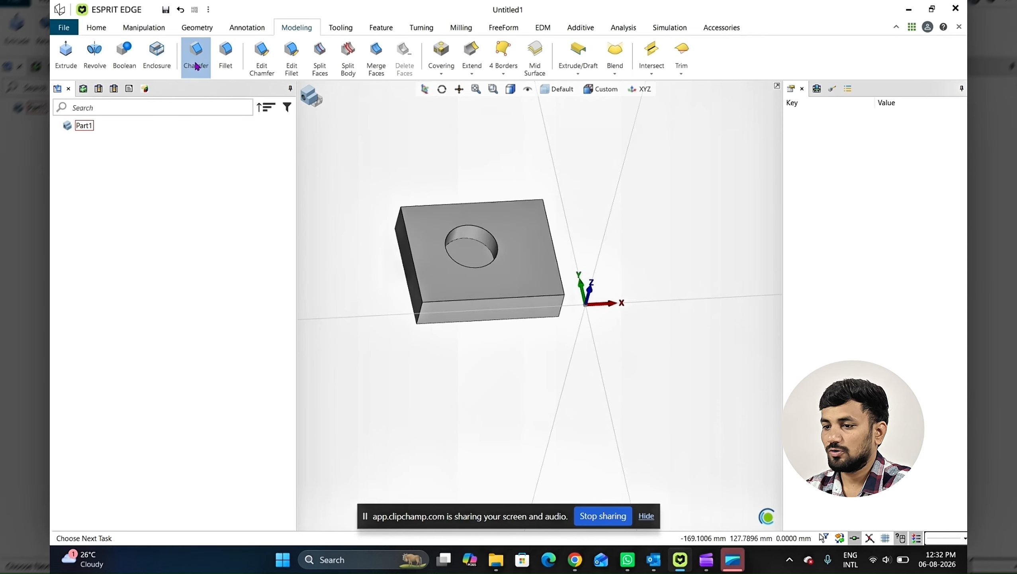
{"action": "left_click", "coordinate": [197, 64]}
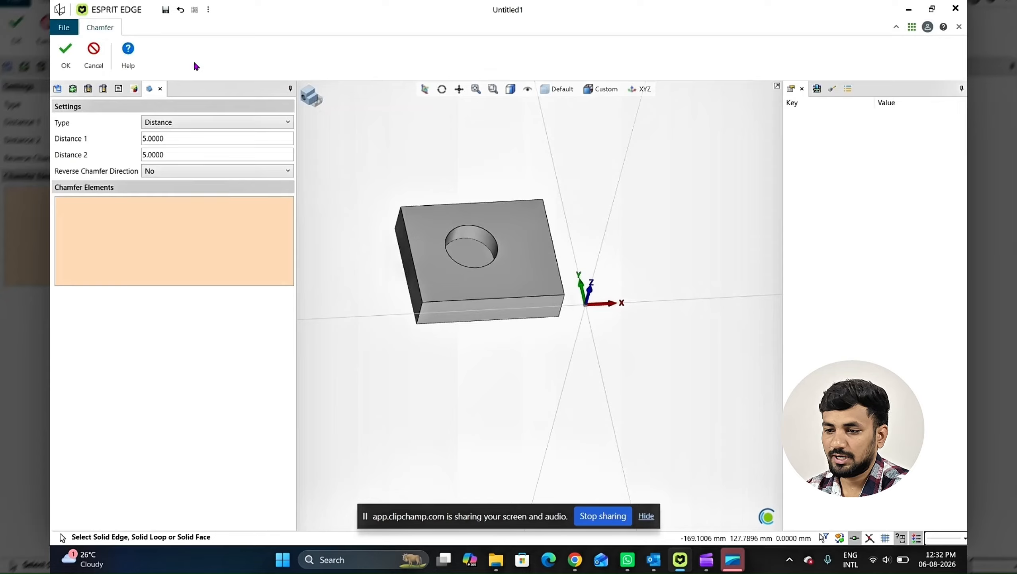
{"action": "left_click", "coordinate": [176, 122]}
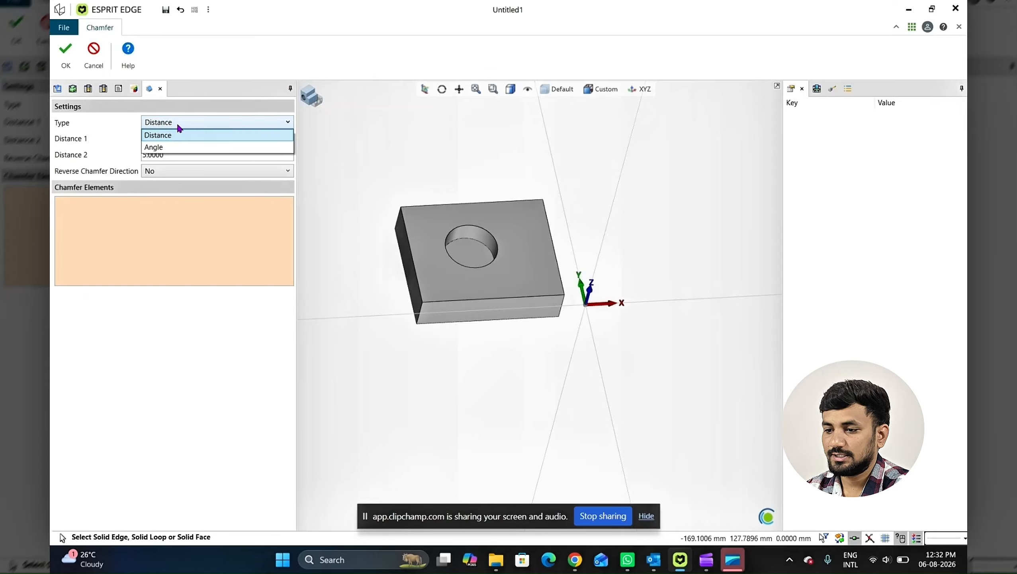
{"action": "left_click", "coordinate": [176, 122]}
{"action": "left_click", "coordinate": [160, 138]}
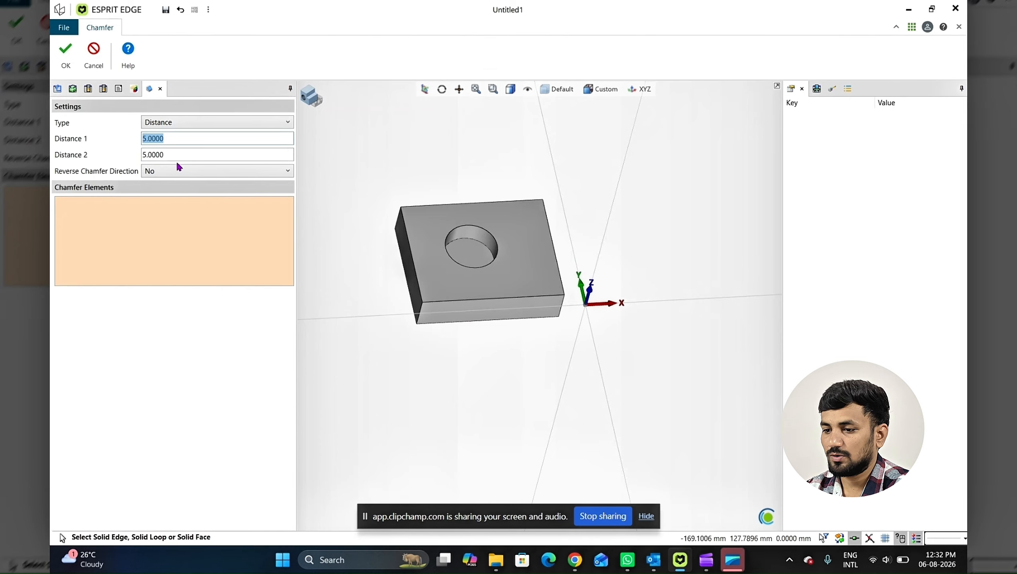
{"action": "left_click", "coordinate": [168, 140]}
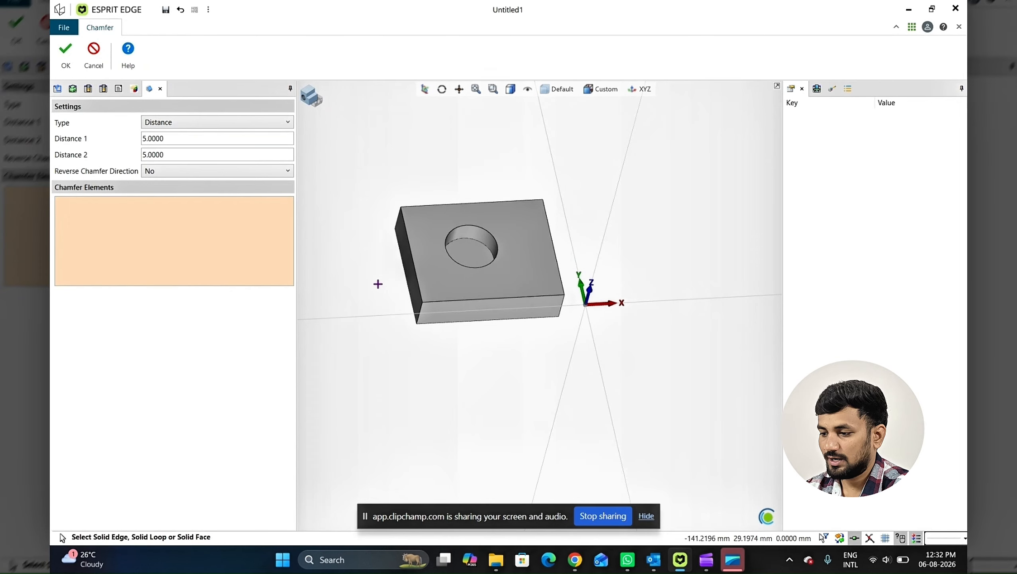
{"action": "scroll", "coordinate": [421, 285], "scroll_direction": "up", "scroll_amount": 5}
{"action": "left_click", "coordinate": [448, 285]}
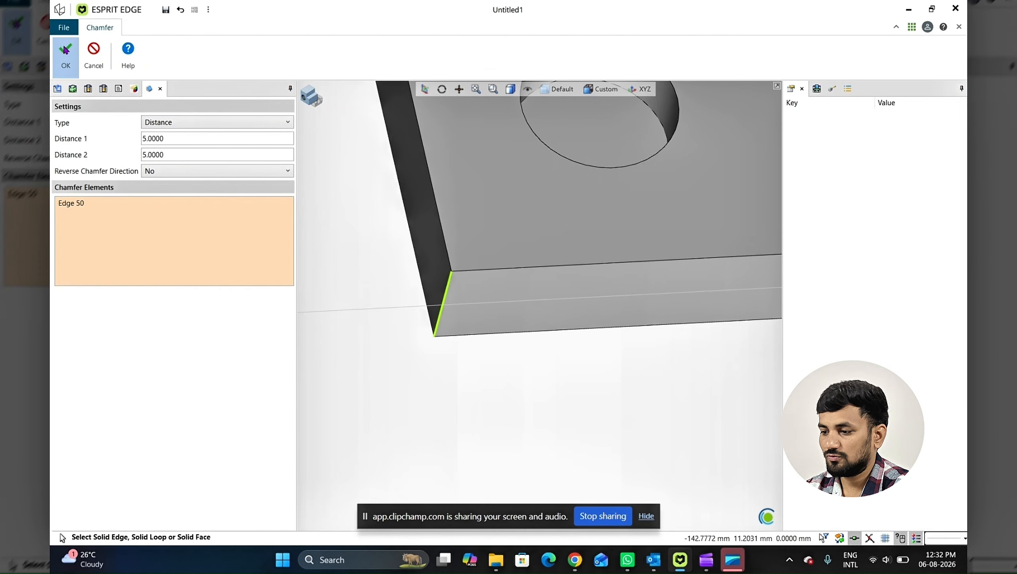
{"action": "left_click", "coordinate": [65, 50]}
{"action": "scroll", "coordinate": [505, 295], "scroll_direction": "down", "scroll_amount": 5}
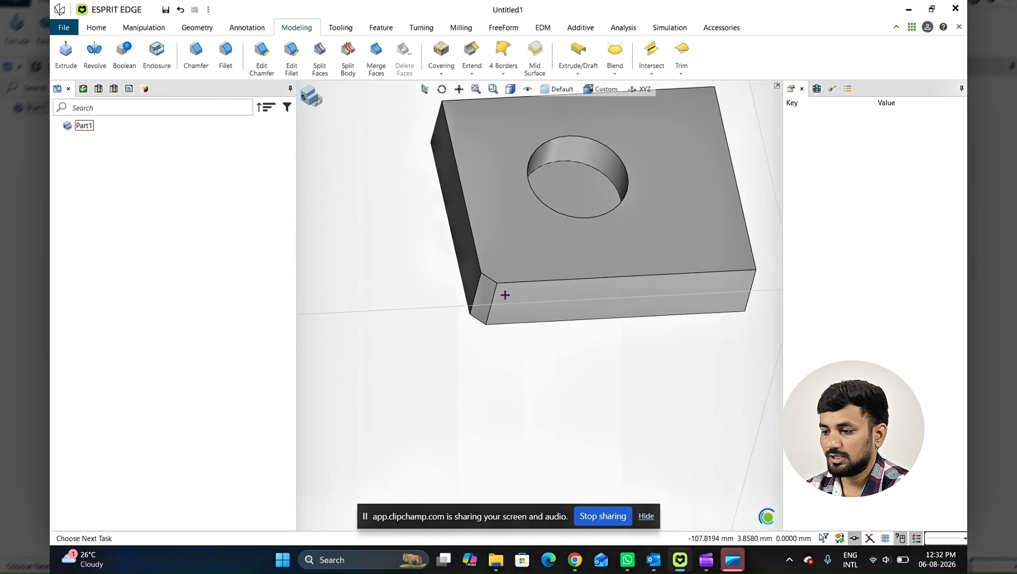
Chamfer a second vertical corner edge of the block using Type Angle with Distance 1 of 5 mm and a 45-degree angle.
{"action": "middle_click_drag", "start_coordinate": [517, 262], "coordinate": [474, 227]}
{"action": "left_click", "coordinate": [196, 56]}
{"action": "left_click", "coordinate": [173, 122]}
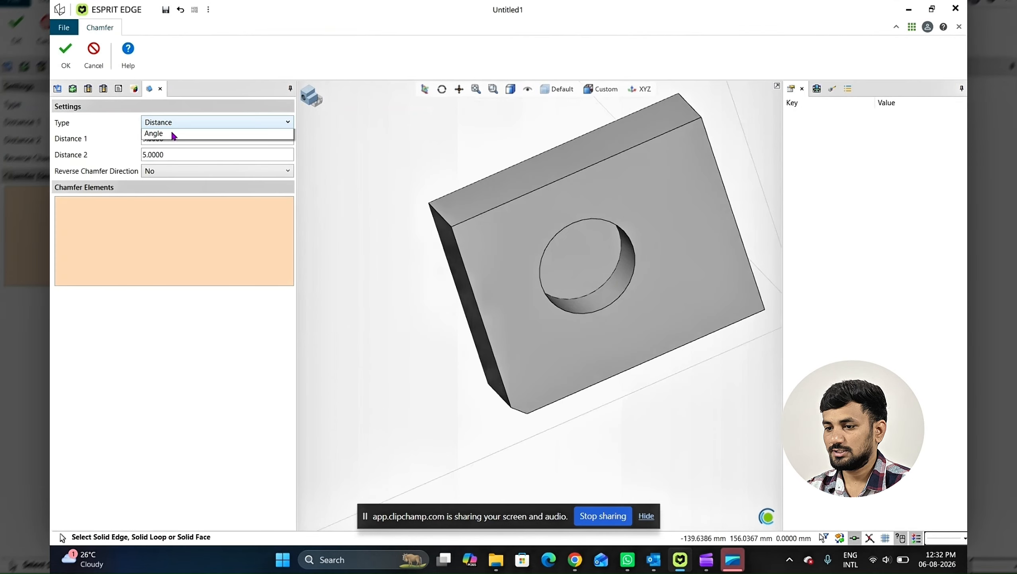
{"action": "left_click", "coordinate": [172, 134]}
{"action": "left_click", "coordinate": [168, 138]}
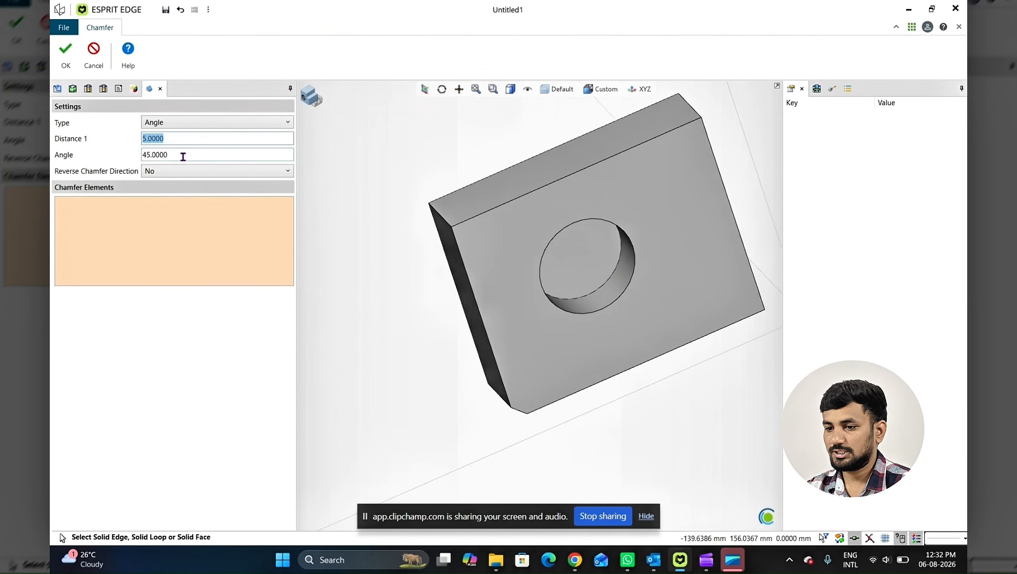
{"action": "left_click", "coordinate": [181, 155]}
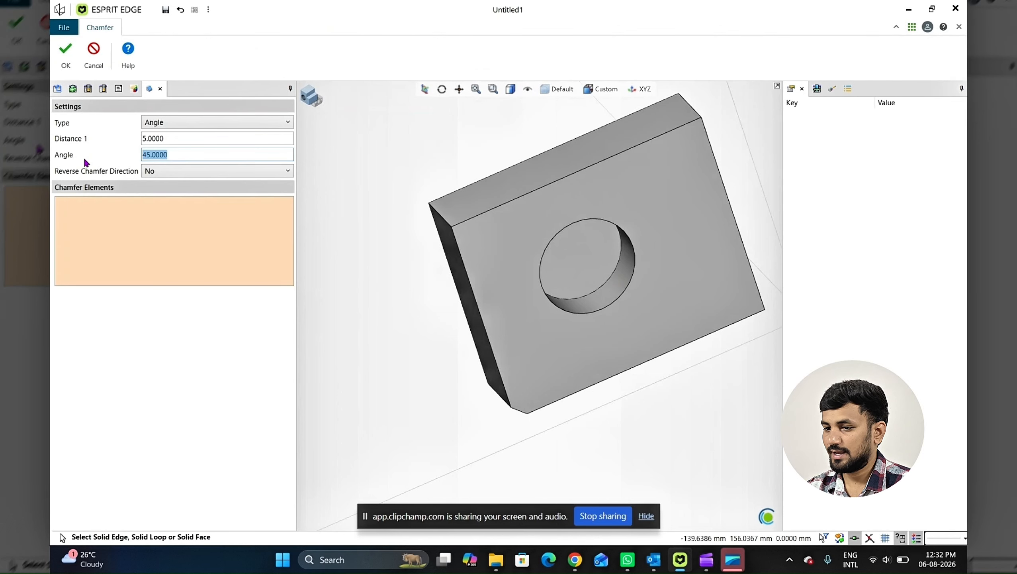
{"action": "left_click", "coordinate": [437, 218]}
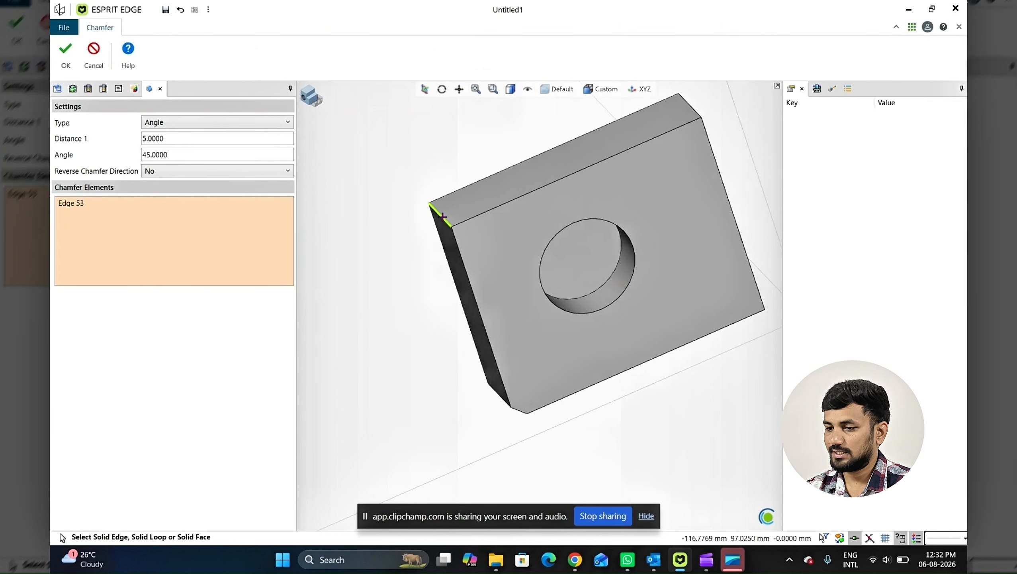
{"action": "left_click", "coordinate": [60, 59]}
{"action": "middle_click_drag", "start_coordinate": [361, 200], "coordinate": [392, 189]}
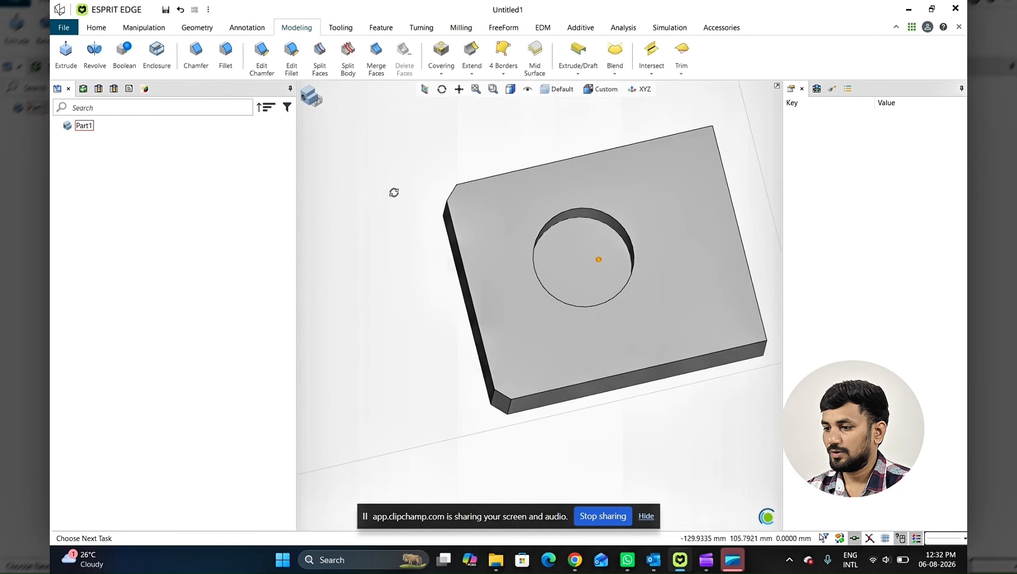
Chamfer the outer and pocket edges of the pocketed face together by selecting the whole face, with 5 mm at 45 degrees.
{"action": "left_click", "coordinate": [201, 65]}
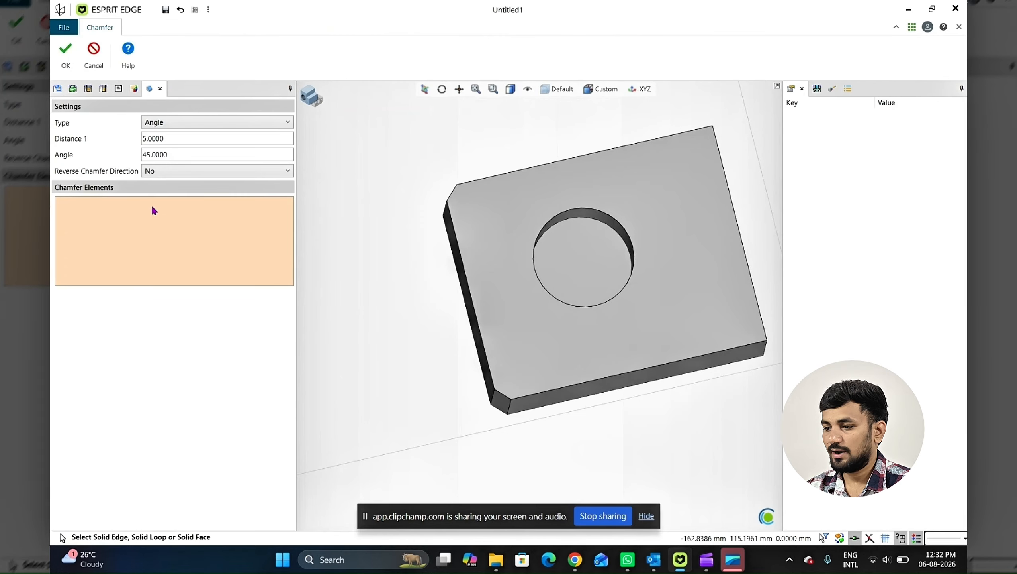
{"action": "left_click", "coordinate": [651, 229]}
{"action": "left_click", "coordinate": [66, 60]}
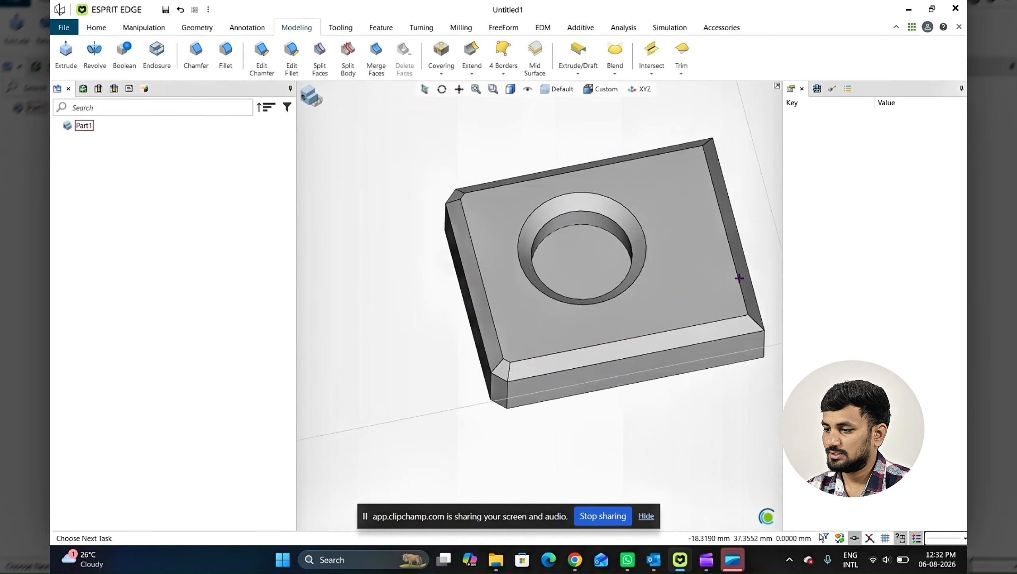
{"action": "scroll", "coordinate": [600, 255], "scroll_direction": "down", "scroll_amount": 1}
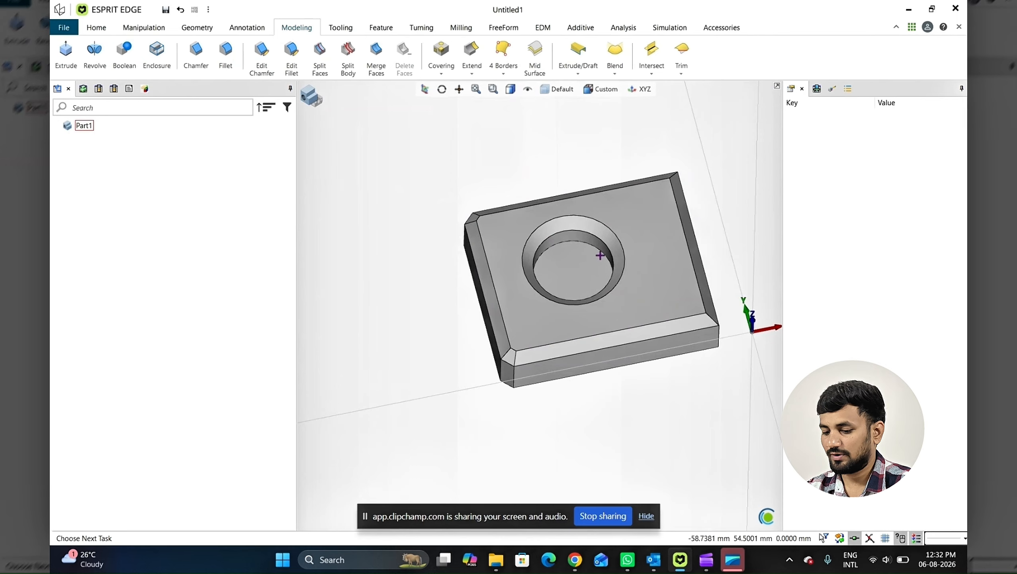
{"action": "middle_click_drag", "start_coordinate": [600, 255], "coordinate": [600, 251]}
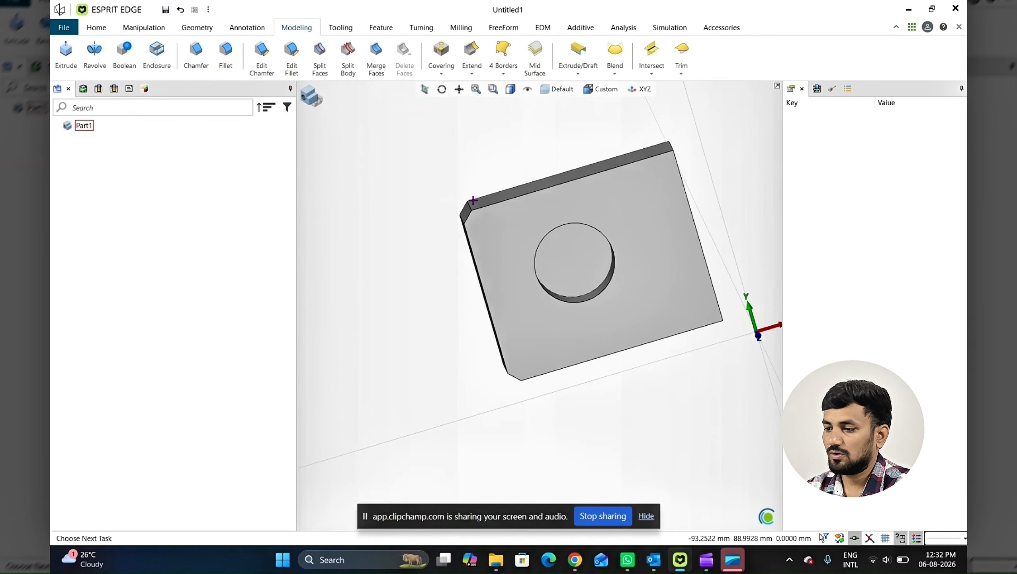
Fillet all edges of the pocketed face with a 5 mm radius and Tangent Faces set to No, and undo the fillet.
{"action": "left_click", "coordinate": [228, 56]}
{"action": "left_click", "coordinate": [149, 137]}
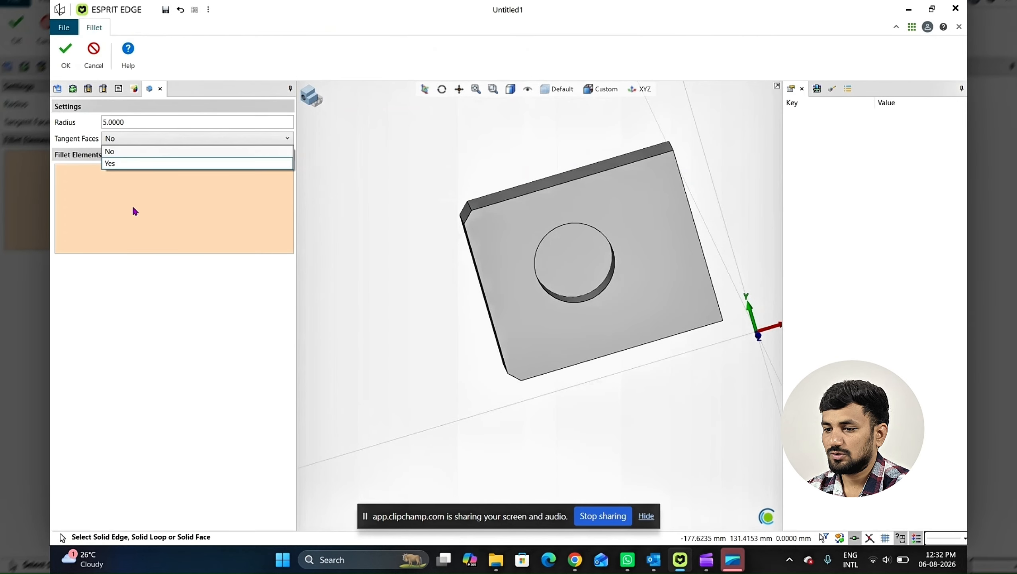
{"action": "left_click", "coordinate": [147, 121]}
{"action": "double_click", "coordinate": [147, 118]}
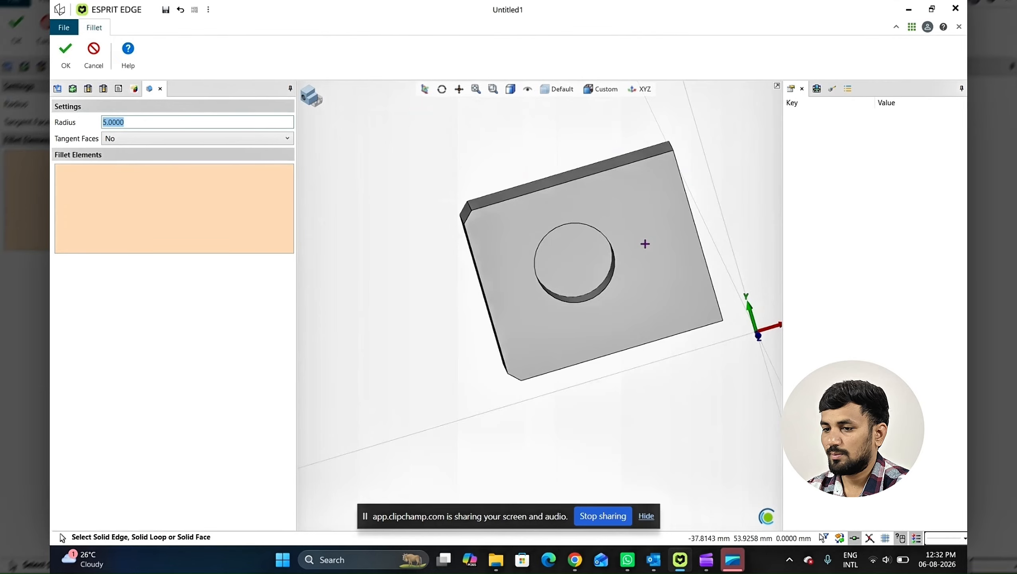
{"action": "left_click", "coordinate": [645, 244]}
{"action": "left_click", "coordinate": [66, 56]}
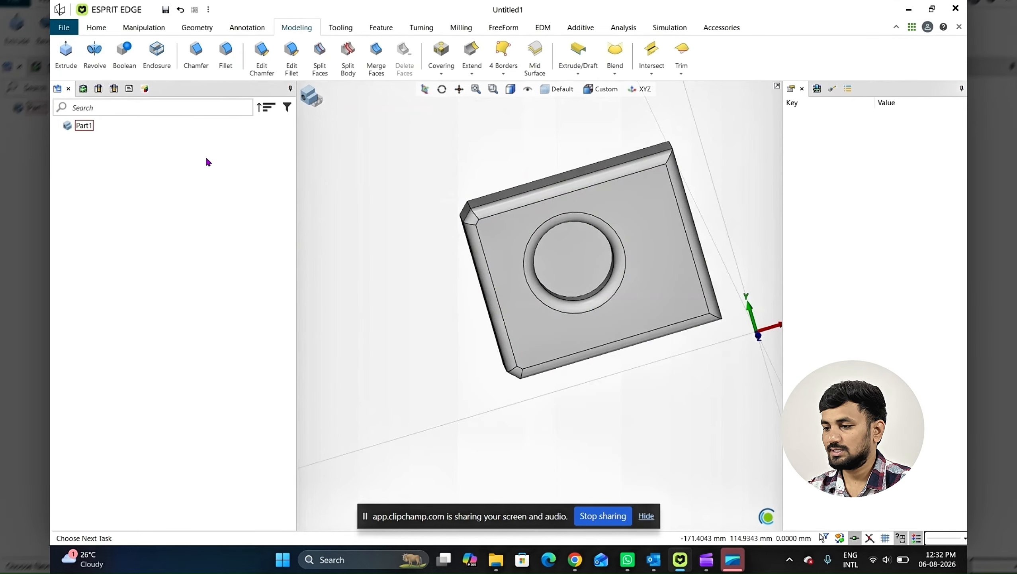
{"action": "key", "text": "ctrl+z"}
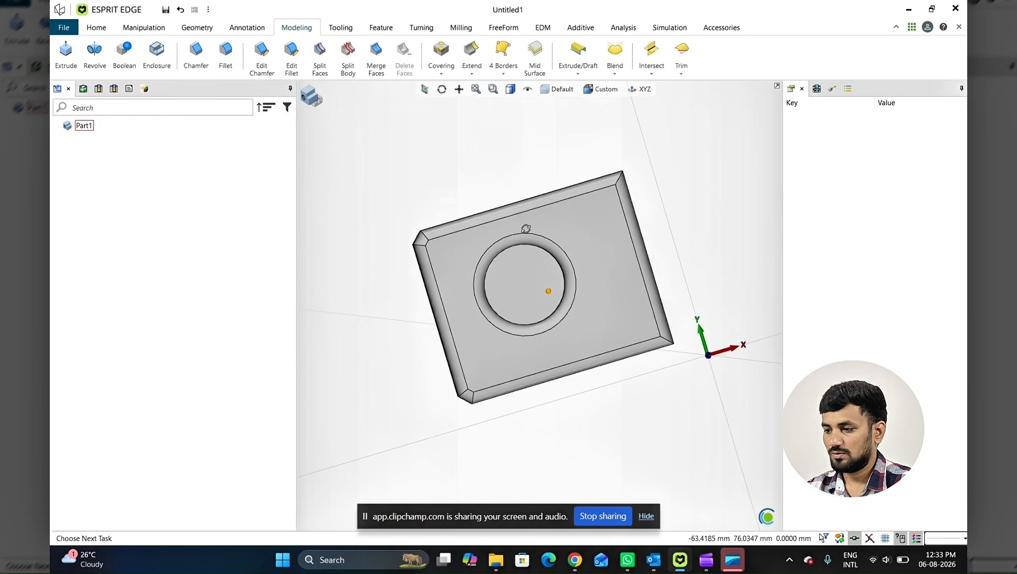
Fillet only one long outer edge of the pocketed face with a 5 mm radius and Tangent Faces set to No.
{"action": "left_click", "coordinate": [226, 55]}
{"action": "left_click", "coordinate": [549, 200]}
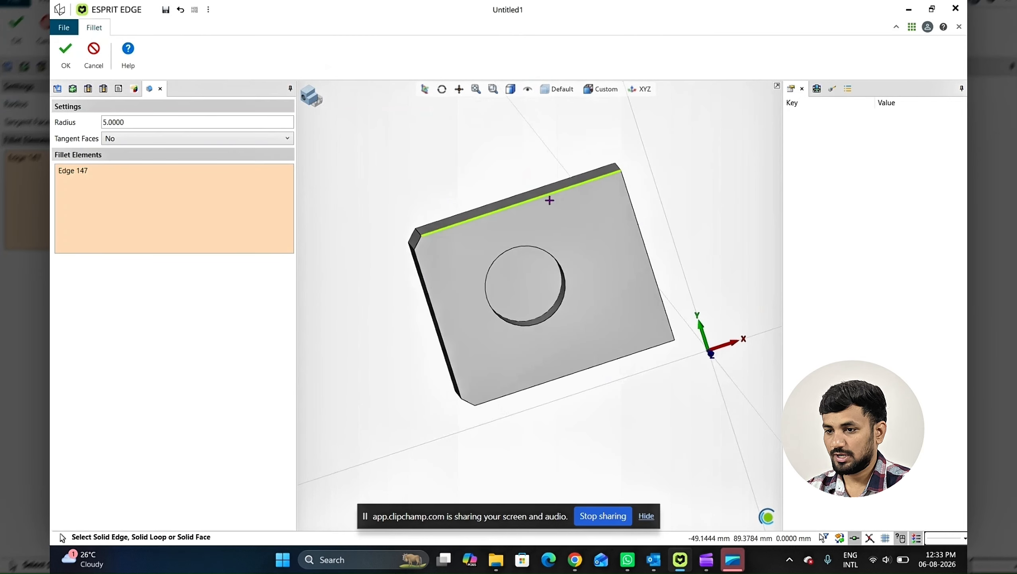
{"action": "left_click", "coordinate": [62, 64]}
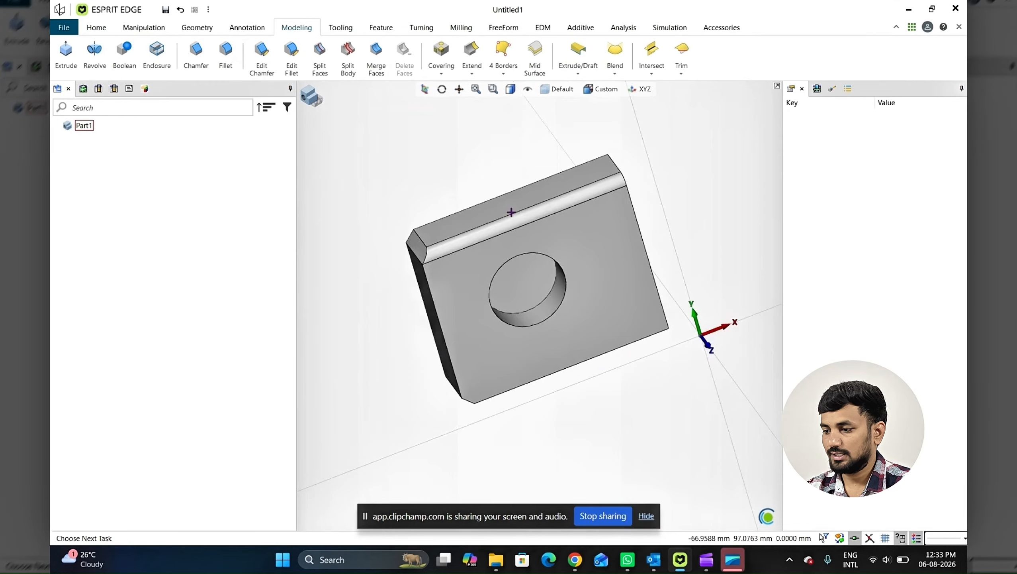
{"action": "scroll", "coordinate": [511, 211], "scroll_direction": "up", "scroll_amount": 2}
{"action": "middle_click_drag", "start_coordinate": [511, 212], "coordinate": [483, 221]}
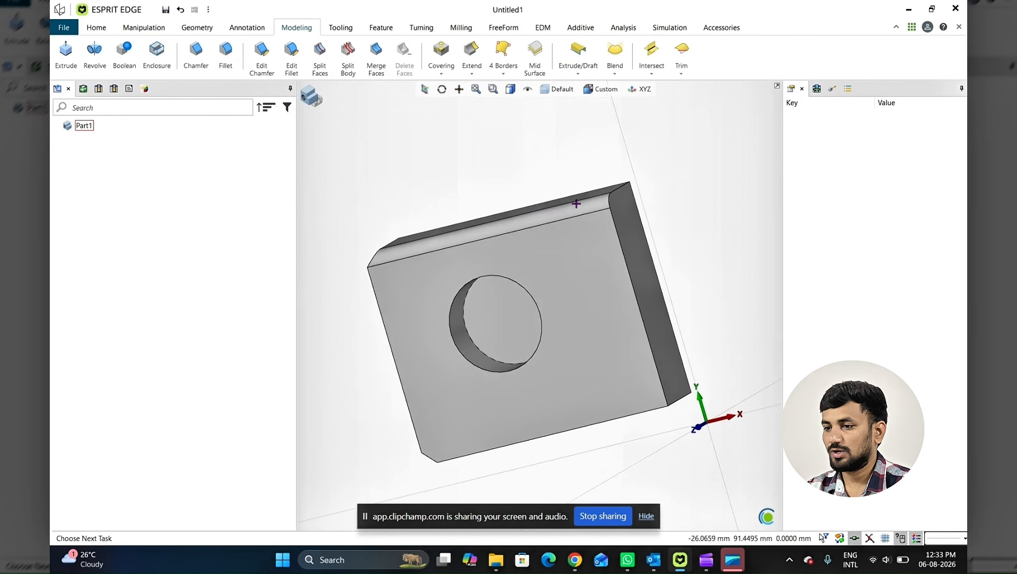
{"action": "middle_click_drag", "start_coordinate": [577, 203], "coordinate": [429, 284]}
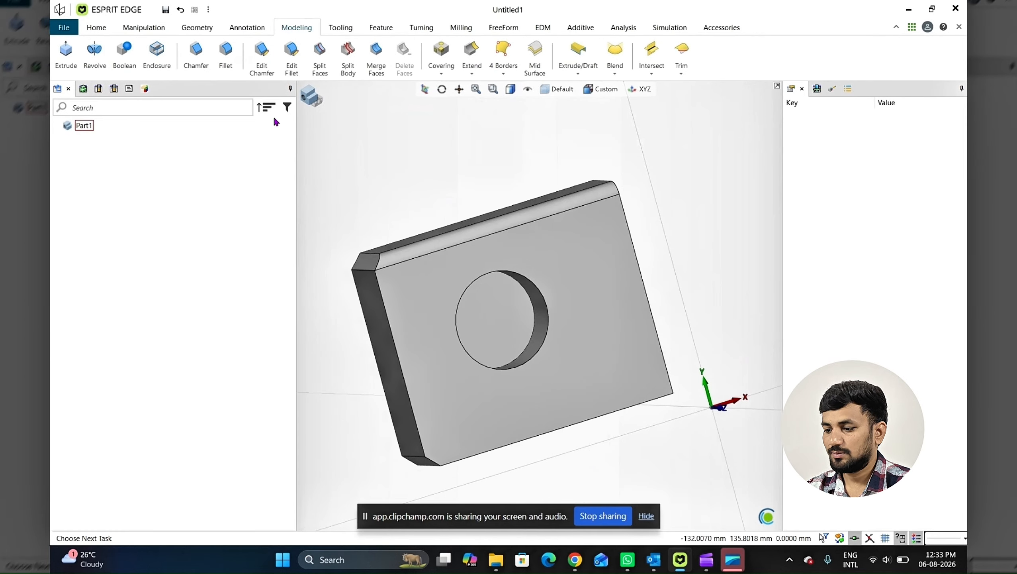
Remove the chamfer face at the block's corner nearest the origin line using Edit Chamfer with Remove Chamfer and tolerance 0.01.
{"action": "mouse_move", "coordinate": [502, 305]}
{"action": "middle_mouse_down"}
{"action": "mouse_move", "coordinate": [495, 317]}
{"action": "mouse_move", "coordinate": [488, 305]}
{"action": "middle_mouse_up"}
{"action": "left_click", "coordinate": [265, 60]}
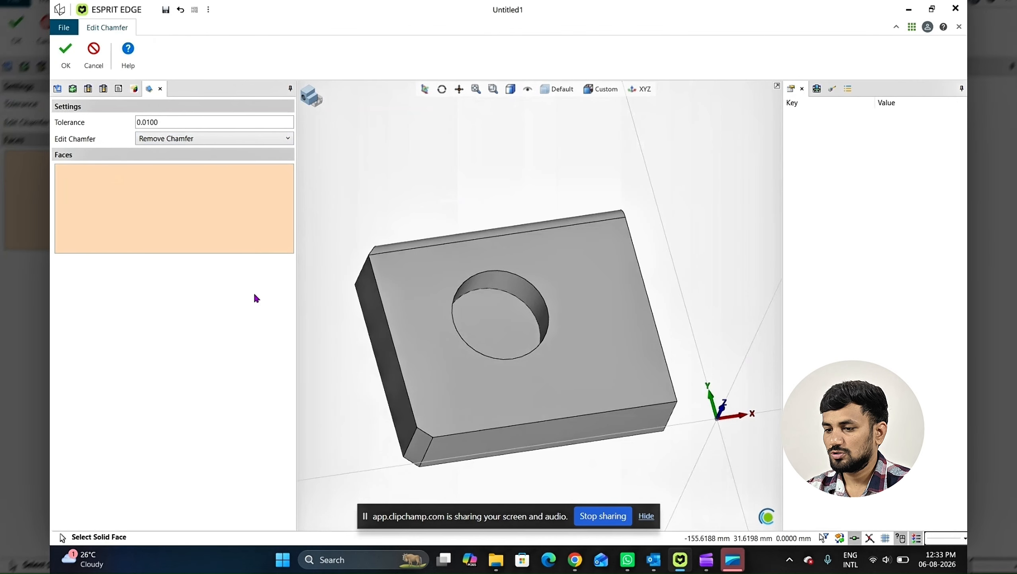
{"action": "middle_click_drag", "start_coordinate": [408, 361], "coordinate": [401, 330], "text": "ctrl"}
{"action": "scroll", "coordinate": [422, 405], "scroll_direction": "up", "scroll_amount": 3}
{"action": "left_click", "coordinate": [401, 393]}
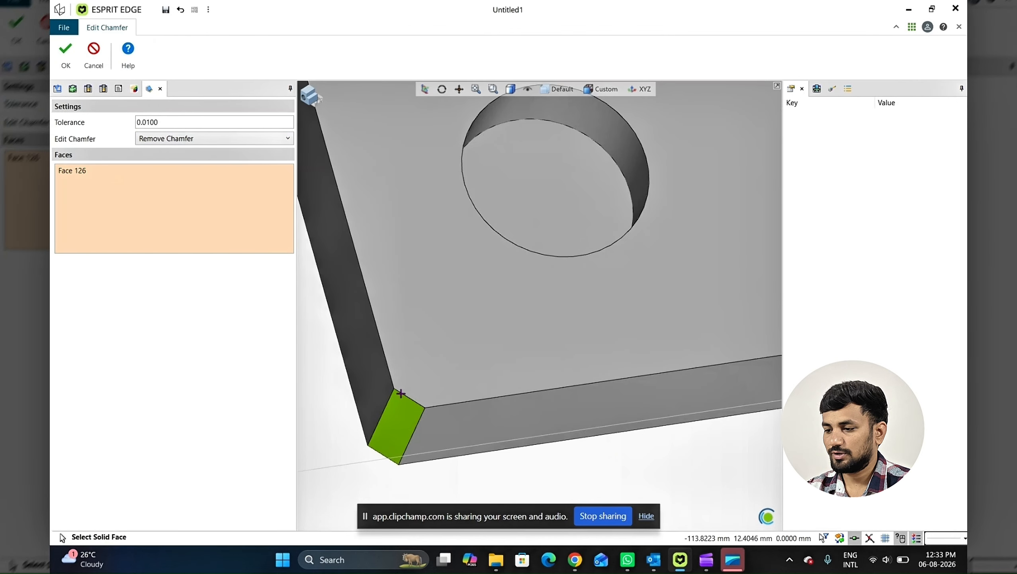
{"action": "left_click", "coordinate": [65, 55]}
{"action": "scroll", "coordinate": [436, 347], "scroll_direction": "down", "scroll_amount": 4}
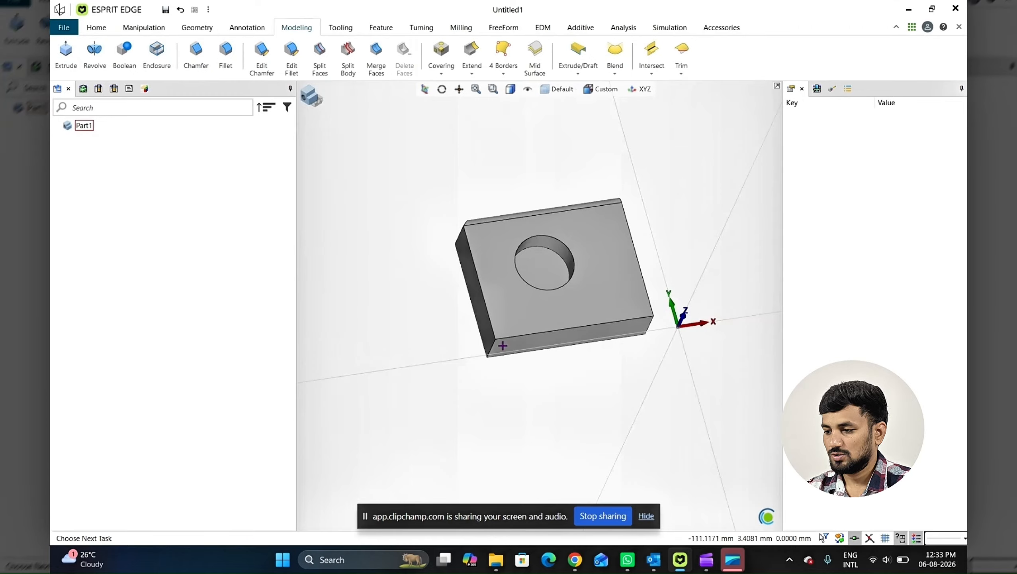
Look closely at the edited corner and undo the chamfer removal.
{"action": "scroll", "coordinate": [503, 346], "scroll_direction": "up", "scroll_amount": 3}
{"action": "middle_click_drag", "start_coordinate": [500, 339], "coordinate": [451, 312]}
{"action": "left_click", "coordinate": [180, 10]}
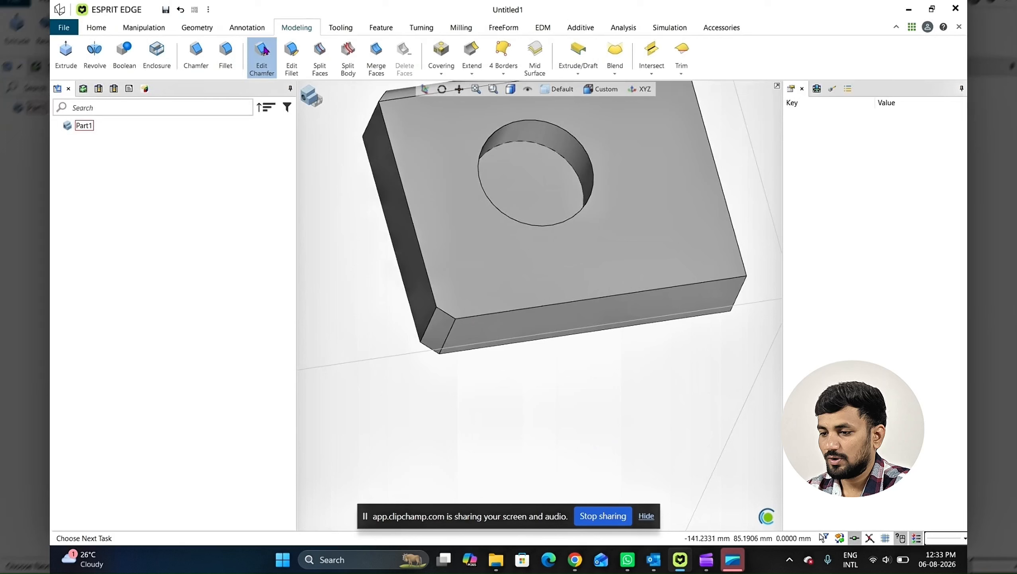
Resize the corner chamfer nearest the origin line using Change Chamfer Distance, with both new distances 2 mm and tolerance 0.01.
{"action": "left_click", "coordinate": [263, 50]}
{"action": "left_click", "coordinate": [169, 139]}
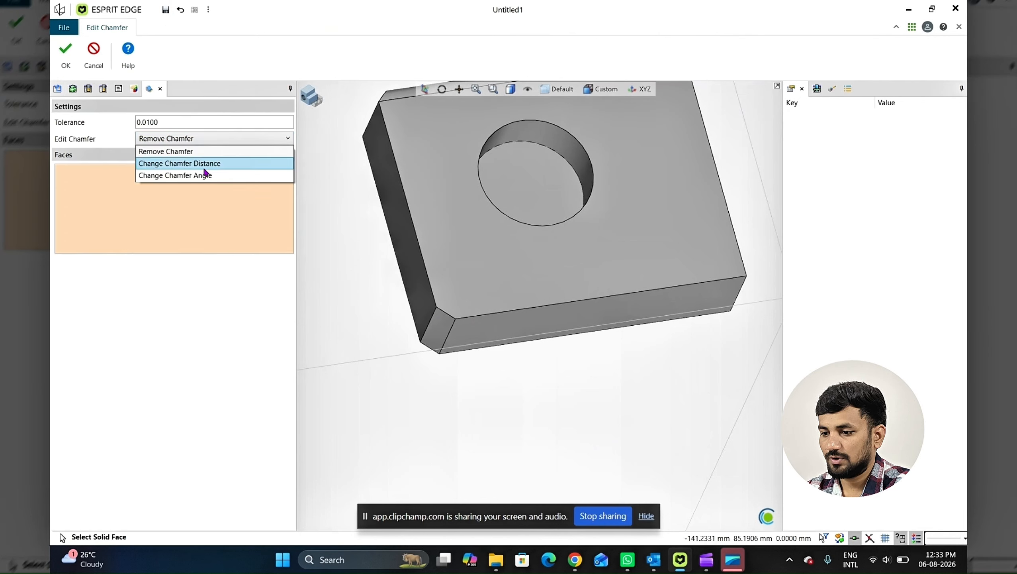
{"action": "left_click", "coordinate": [212, 165]}
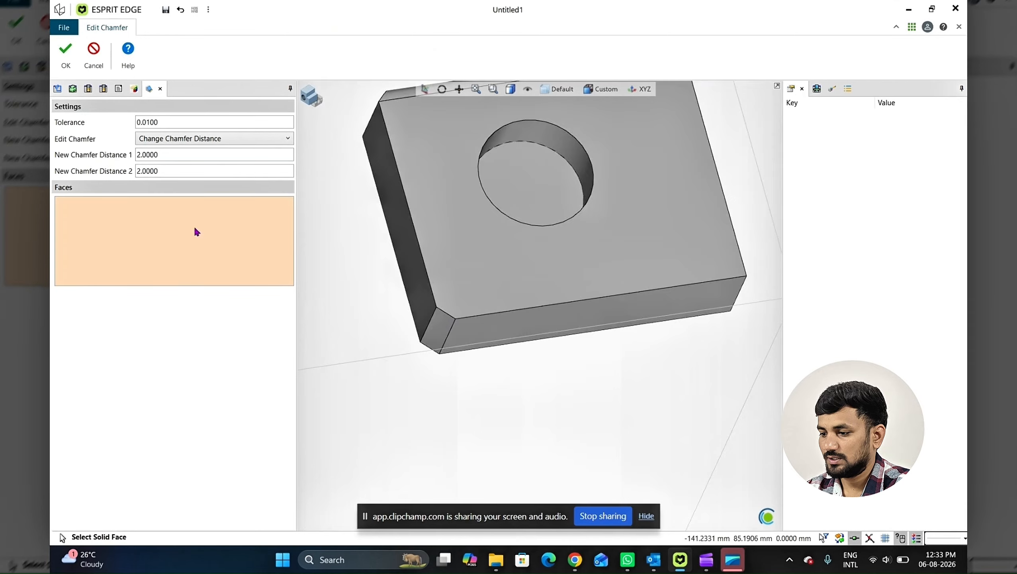
{"action": "scroll", "coordinate": [437, 328], "scroll_direction": "up", "scroll_amount": 3}
{"action": "left_click", "coordinate": [437, 327]}
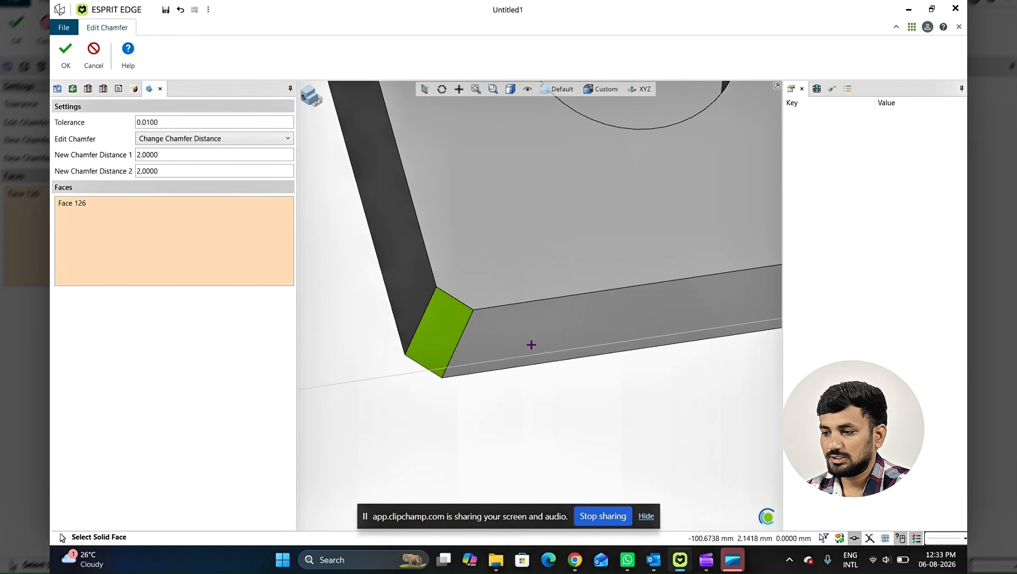
{"action": "scroll", "coordinate": [531, 344], "scroll_direction": "down", "scroll_amount": 5}
{"action": "left_click", "coordinate": [52, 158]}
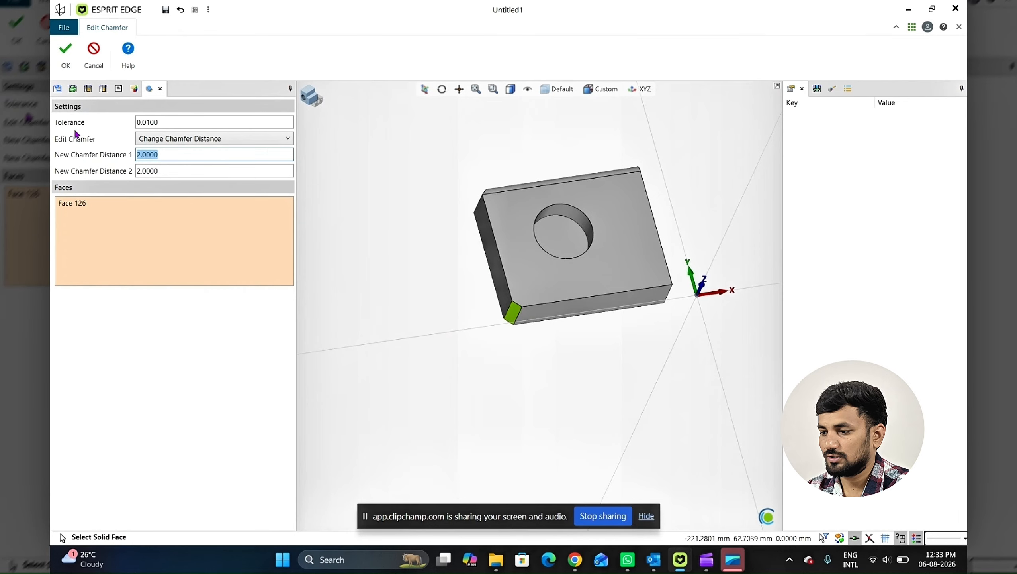
{"action": "left_click", "coordinate": [65, 55]}
{"action": "scroll", "coordinate": [536, 277], "scroll_direction": "up", "scroll_amount": 5}
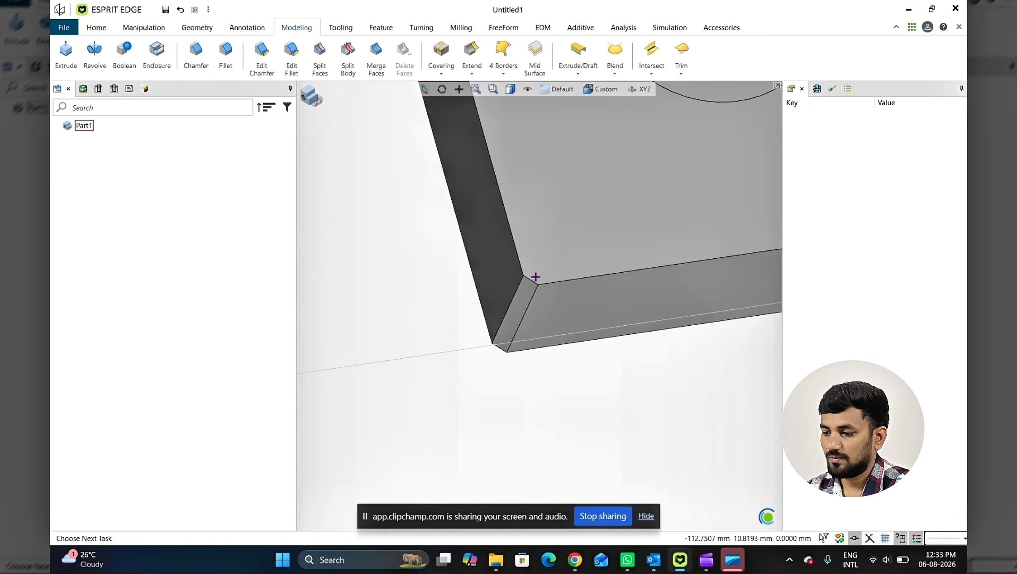
{"action": "scroll", "coordinate": [536, 277], "scroll_direction": "down", "scroll_amount": 3}
{"action": "scroll", "coordinate": [498, 331], "scroll_direction": "down", "scroll_amount": 3}
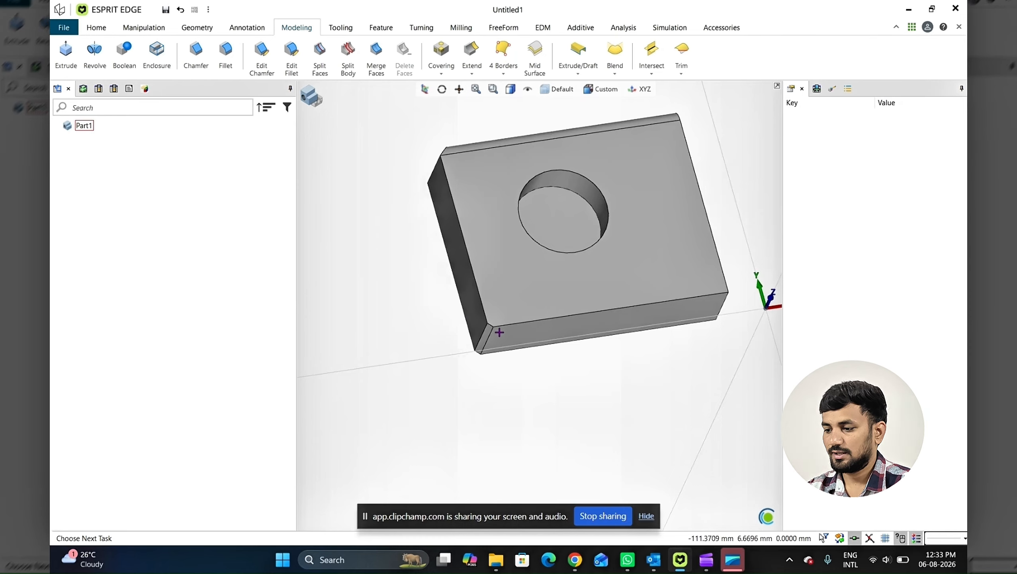
{"action": "scroll", "coordinate": [500, 332], "scroll_direction": "up", "scroll_amount": 1}
{"action": "scroll", "coordinate": [496, 330], "scroll_direction": "down", "scroll_amount": 4}
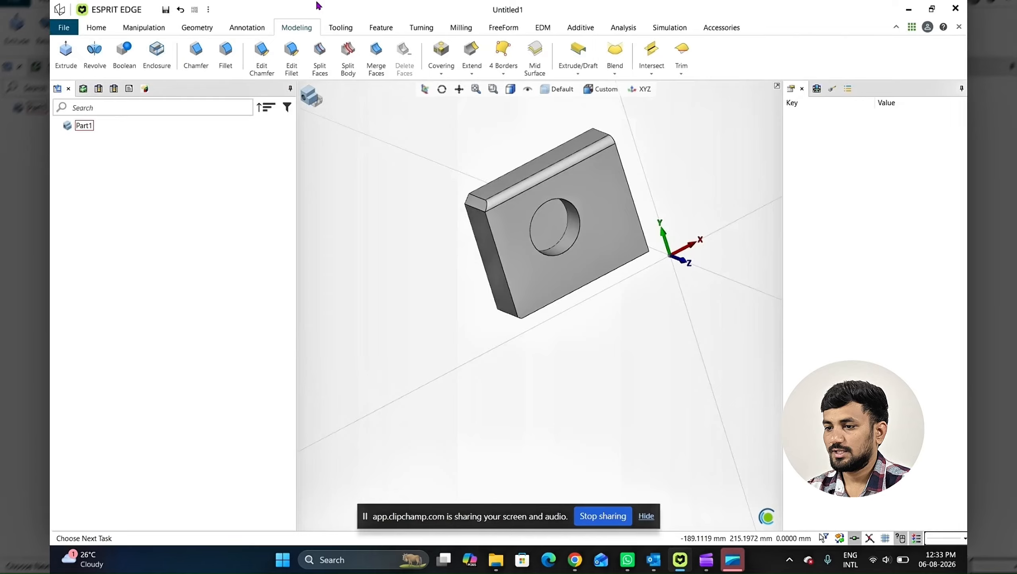
Edit the chamfer at the end of the filleted edge using Change Chamfer Angle, with distance 1 mm and angle 45°.
{"action": "left_click", "coordinate": [262, 56]}
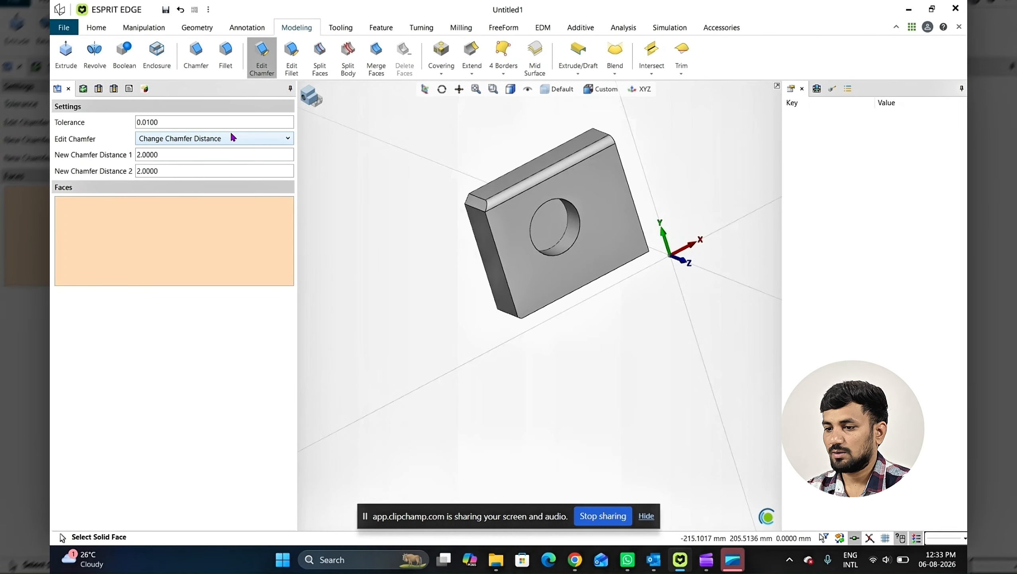
{"action": "left_click", "coordinate": [229, 138]}
{"action": "left_click", "coordinate": [202, 176]}
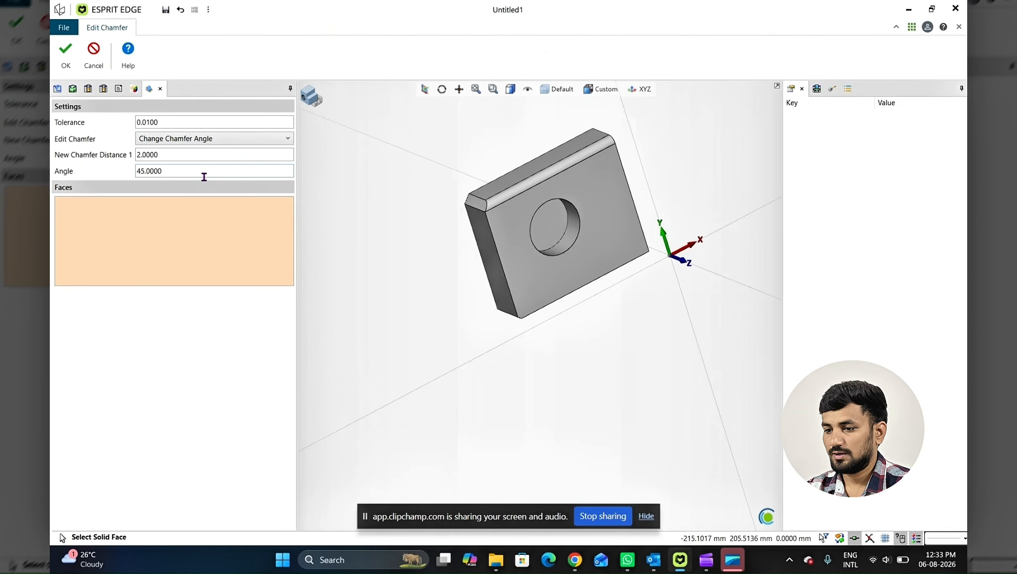
{"action": "left_click_drag", "start_coordinate": [166, 156], "coordinate": [50, 155]}
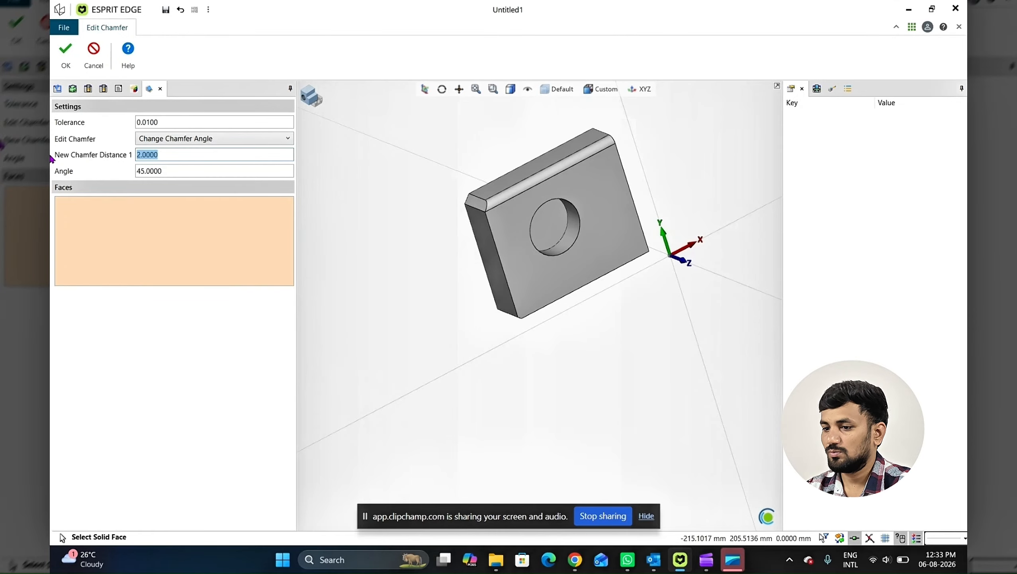
{"action": "type", "text": "1"}
{"action": "left_click", "coordinate": [160, 217]}
{"action": "scroll", "coordinate": [462, 197], "scroll_direction": "up", "scroll_amount": 3}
{"action": "left_click", "coordinate": [503, 198]}
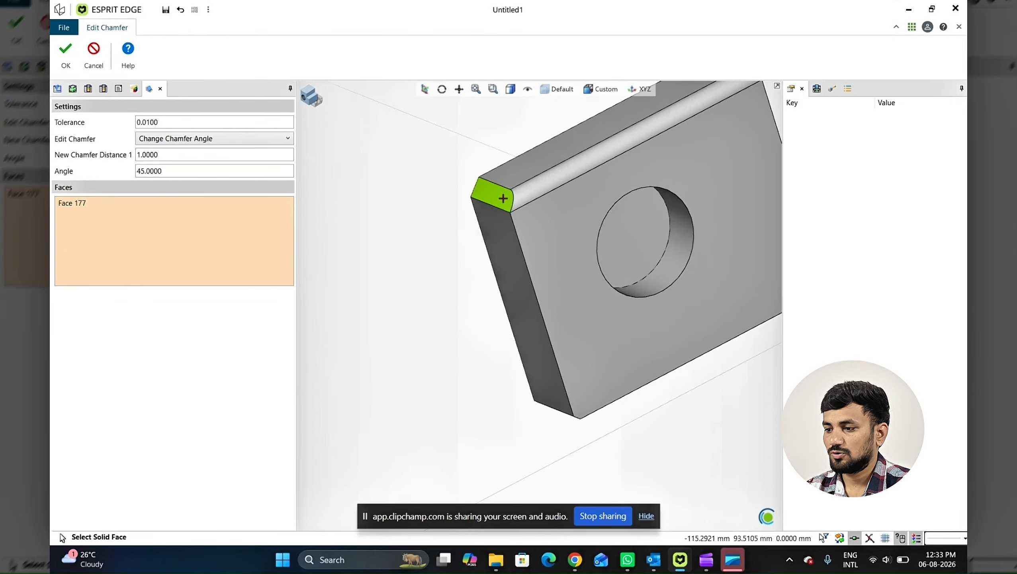
{"action": "key", "text": "Return"}
{"action": "scroll", "coordinate": [501, 191], "scroll_direction": "up", "scroll_amount": 3}
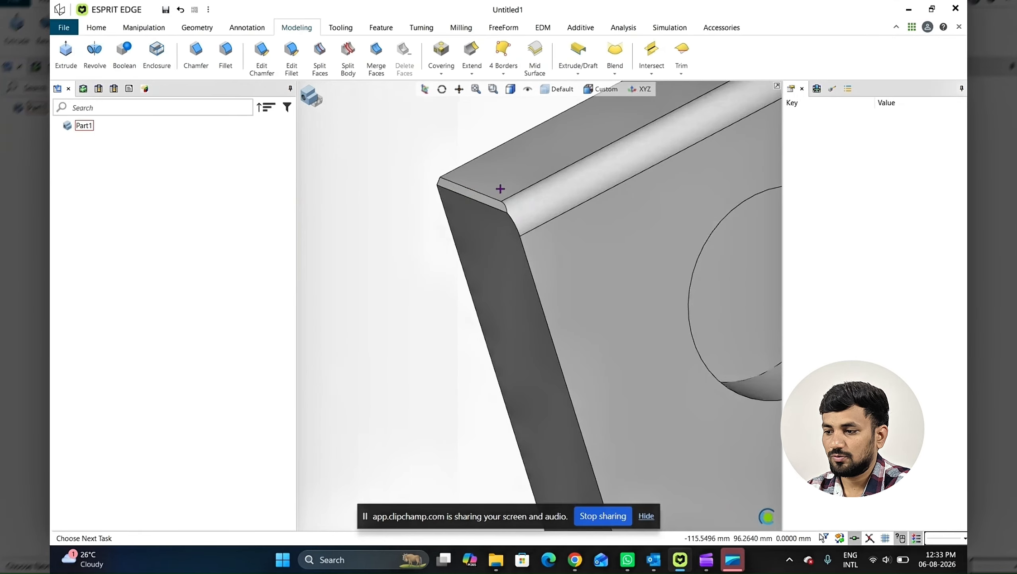
{"action": "scroll", "coordinate": [467, 243], "scroll_direction": "down", "scroll_amount": 5}
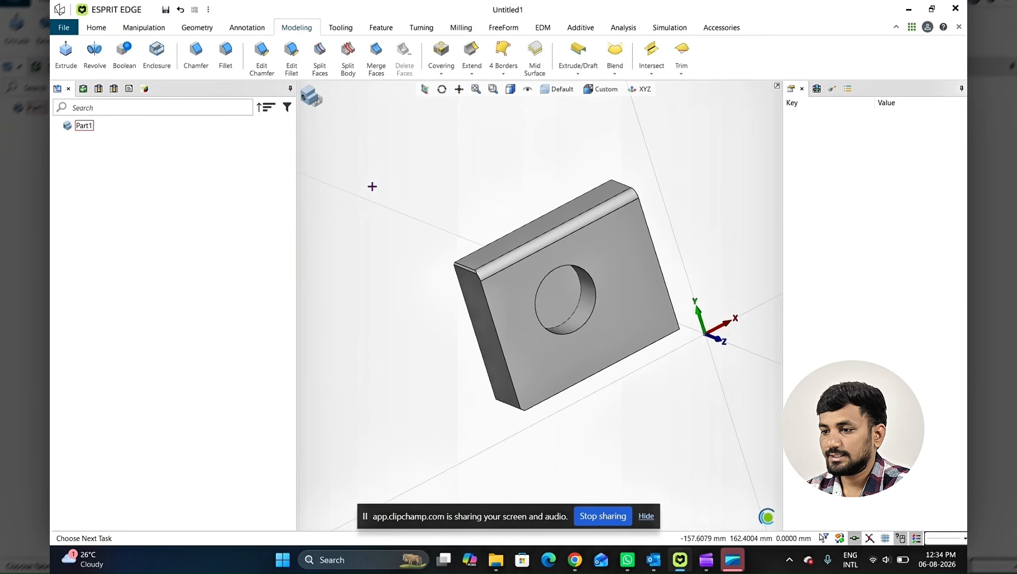
Remove the long-edge fillet using Edit Fillet with Remove Fillet and tolerance 0.01, and undo the removal.
{"action": "left_click", "coordinate": [294, 53]}
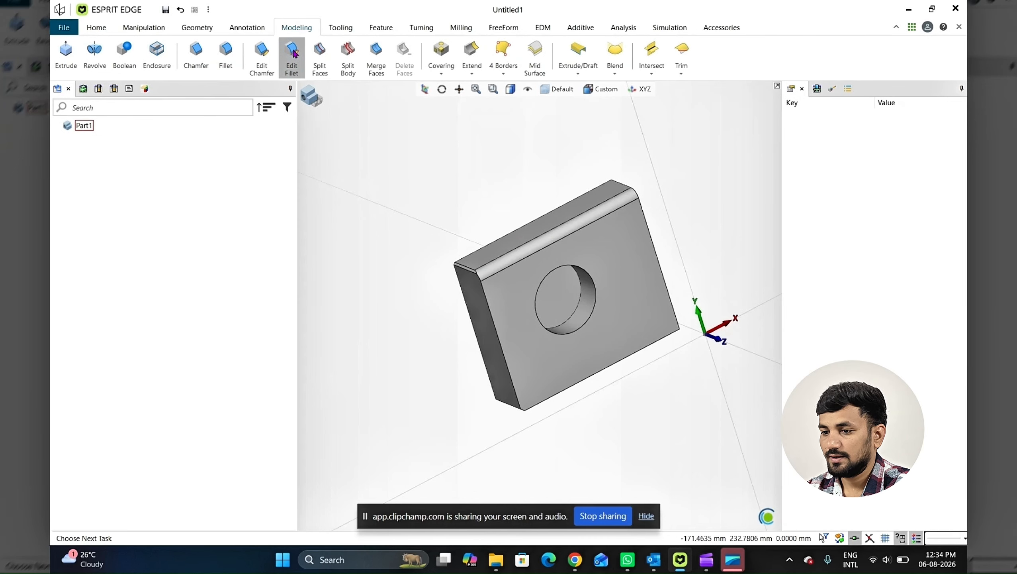
{"action": "scroll", "coordinate": [512, 237], "scroll_direction": "up", "scroll_amount": 3}
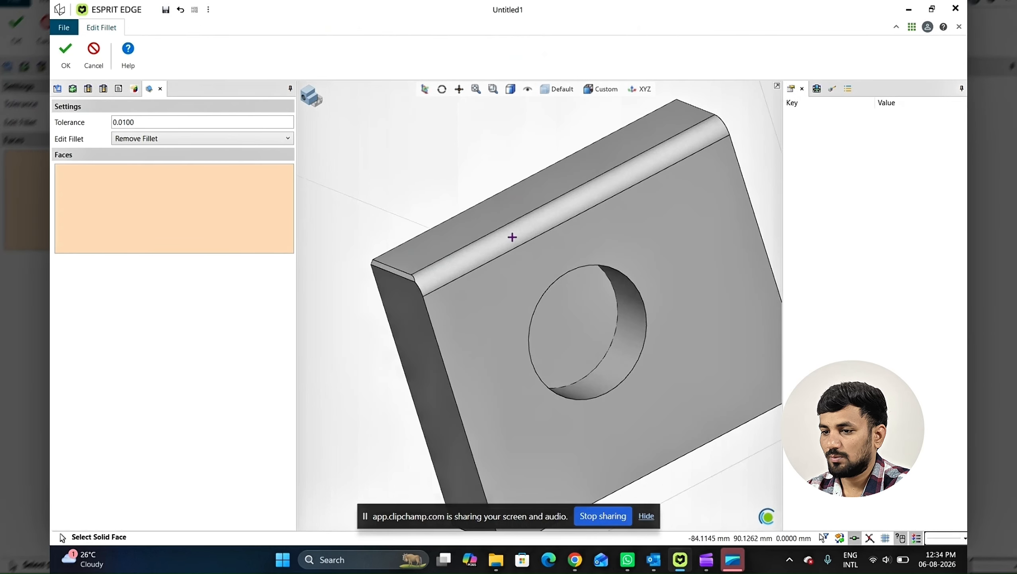
{"action": "left_click", "coordinate": [512, 237]}
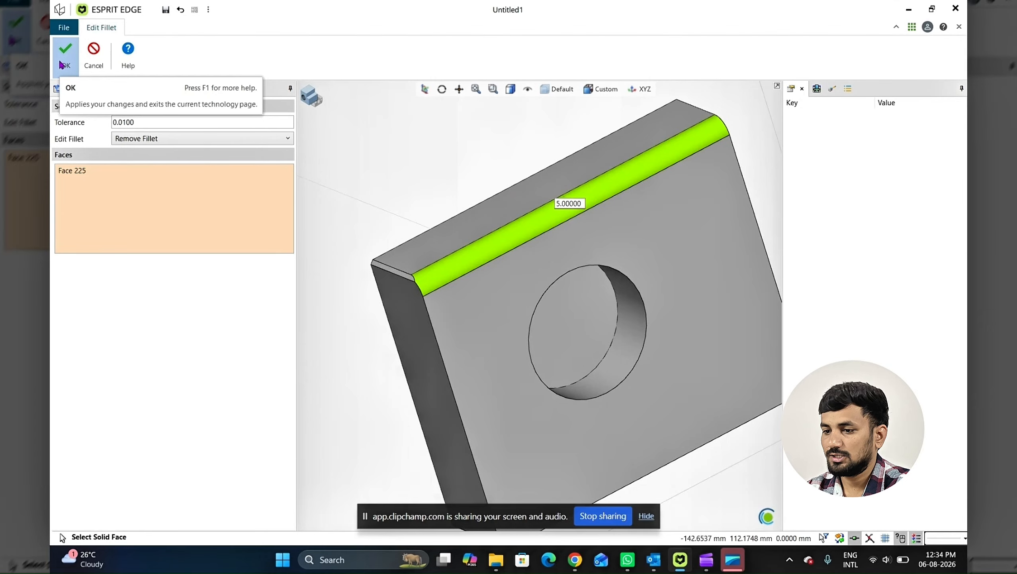
{"action": "left_click", "coordinate": [62, 60]}
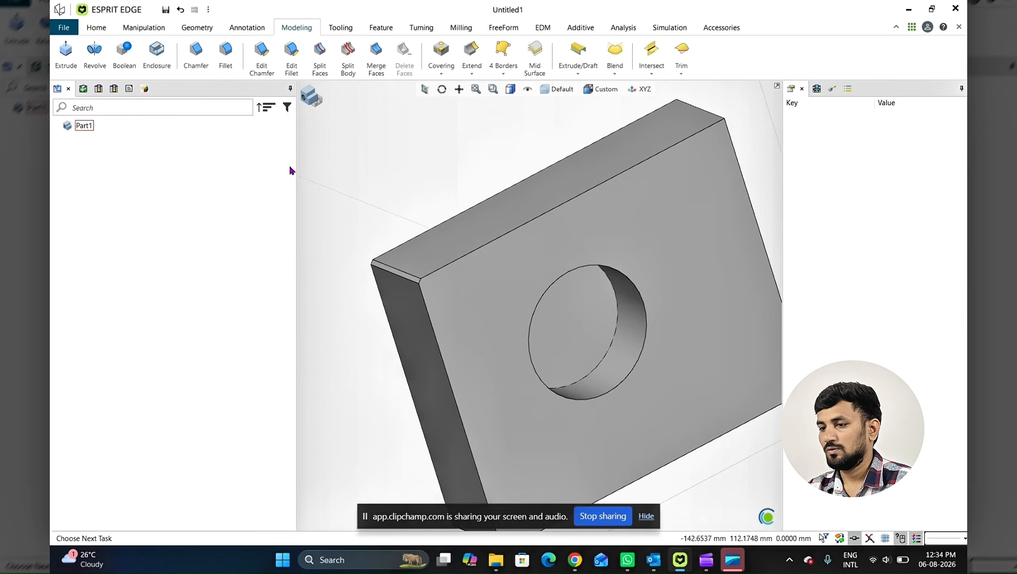
{"action": "left_click", "coordinate": [181, 9]}
Change the long-edge fillet to a 2 mm radius using Edit Fillet with Change Fillet.
{"action": "left_click", "coordinate": [296, 57]}
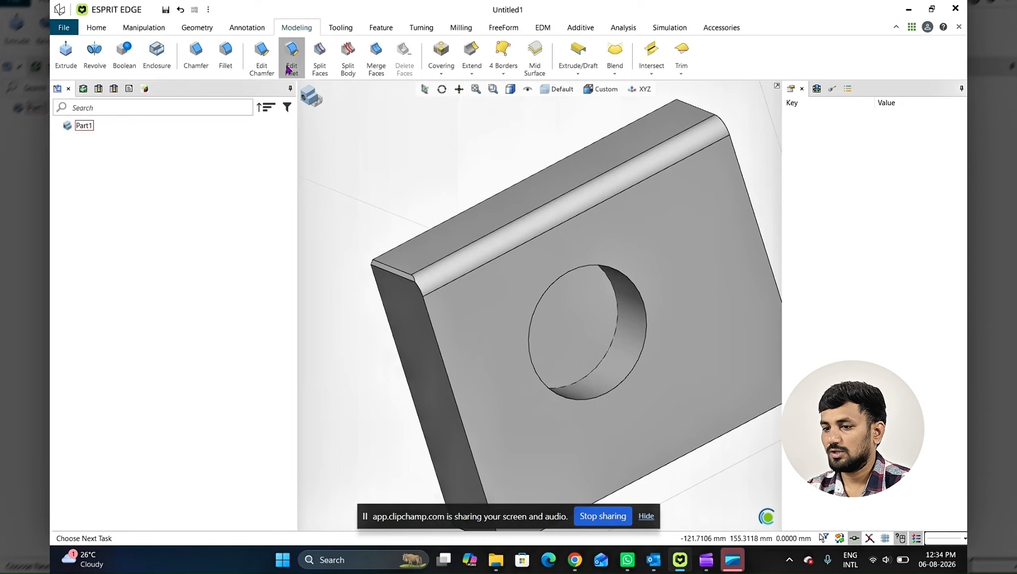
{"action": "left_click", "coordinate": [156, 138]}
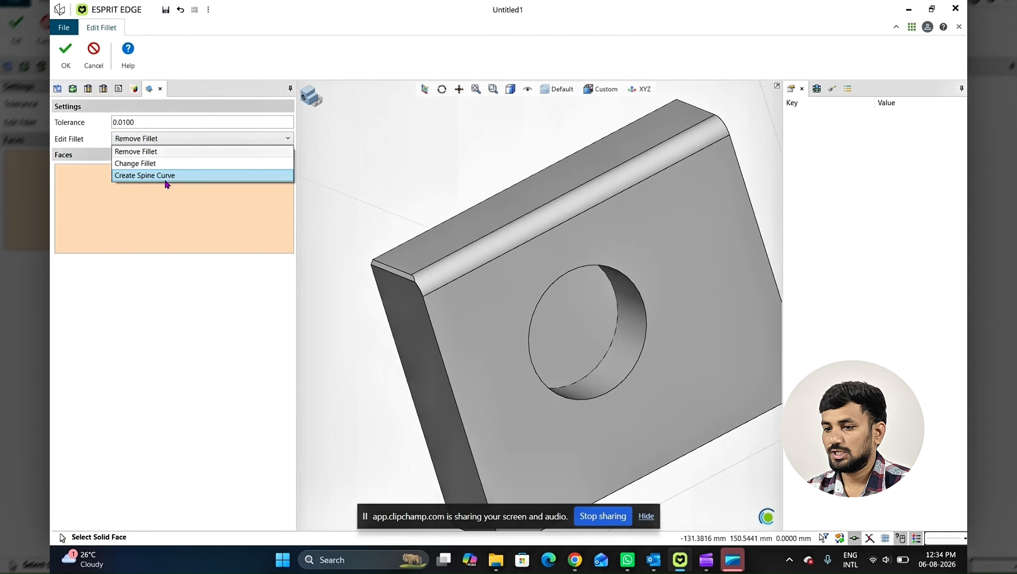
{"action": "left_click", "coordinate": [171, 162]}
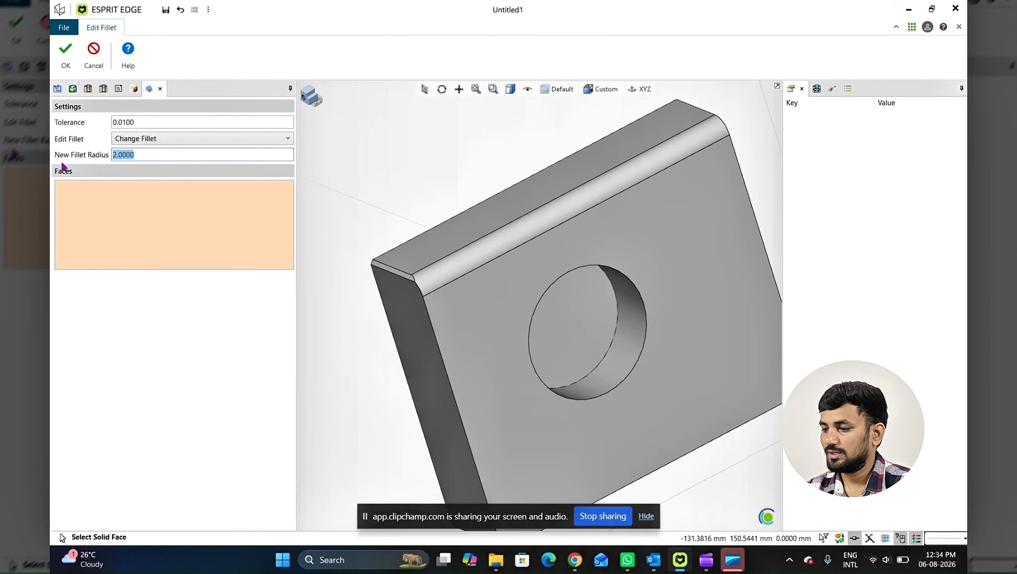
{"action": "left_click", "coordinate": [507, 244]}
{"action": "scroll", "coordinate": [507, 243], "scroll_direction": "up", "scroll_amount": 3}
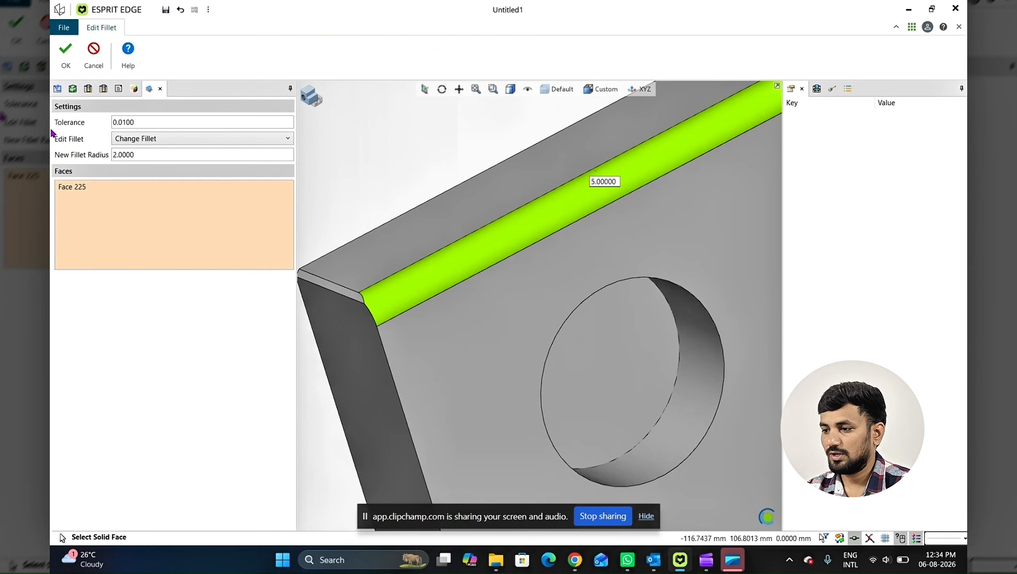
{"action": "left_click", "coordinate": [68, 60]}
{"action": "scroll", "coordinate": [566, 197], "scroll_direction": "down", "scroll_amount": 2}
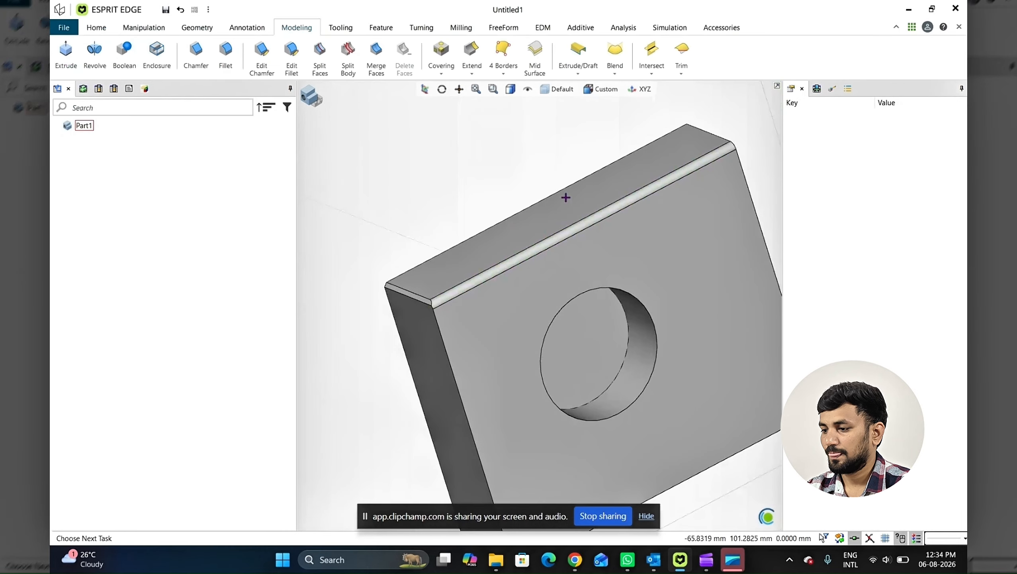
{"action": "scroll", "coordinate": [496, 167], "scroll_direction": "down", "scroll_amount": 1}
{"action": "middle_click_drag", "start_coordinate": [496, 167], "coordinate": [464, 173]}
{"action": "scroll", "coordinate": [463, 174], "scroll_direction": "up", "scroll_amount": 1}
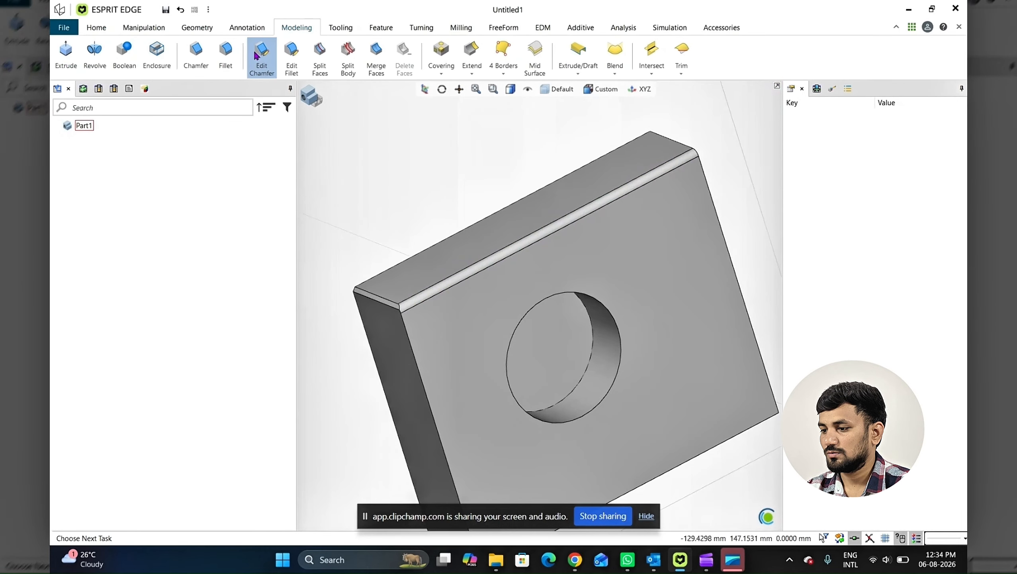
Try to remove the long-edge fillet on the pocketed face again using Edit Fillet with Remove Fillet.
{"action": "left_click", "coordinate": [291, 58]}
{"action": "left_click", "coordinate": [510, 248]}
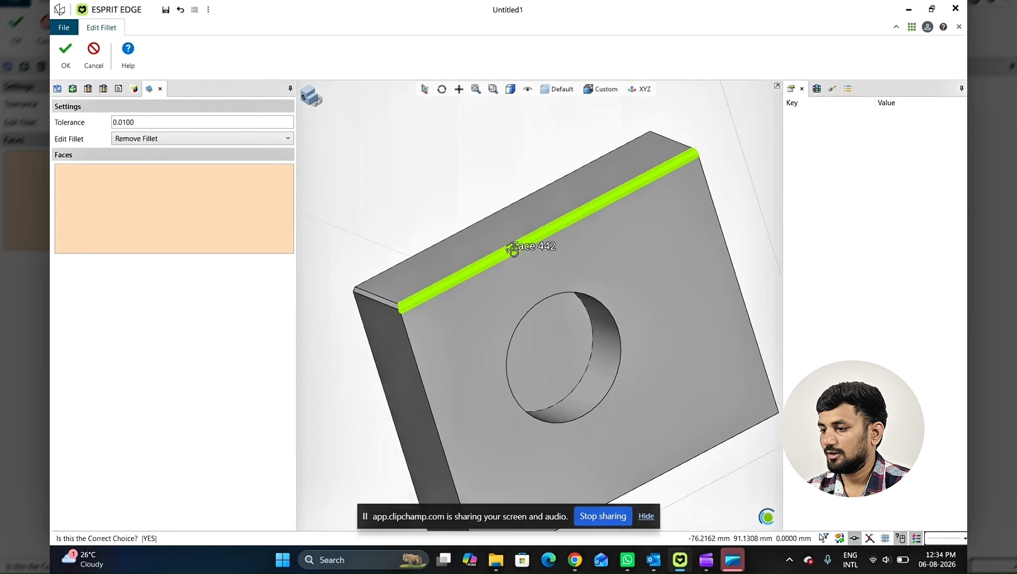
{"action": "scroll", "coordinate": [544, 241], "scroll_direction": "up", "scroll_amount": 2}
{"action": "scroll", "coordinate": [473, 207], "scroll_direction": "down", "scroll_amount": 2}
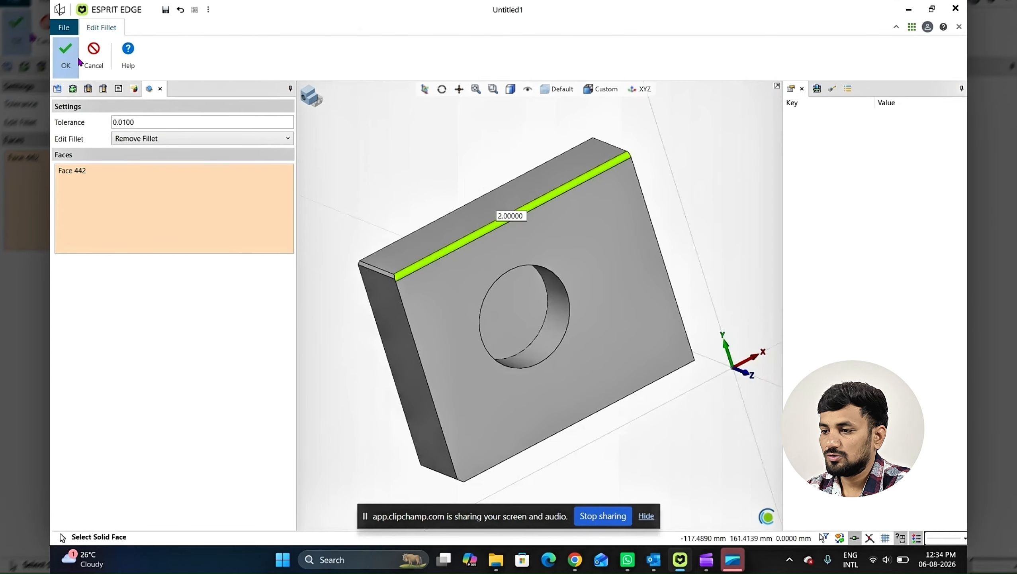
{"action": "left_click", "coordinate": [79, 61]}
{"action": "scroll", "coordinate": [491, 164], "scroll_direction": "down", "scroll_amount": 2}
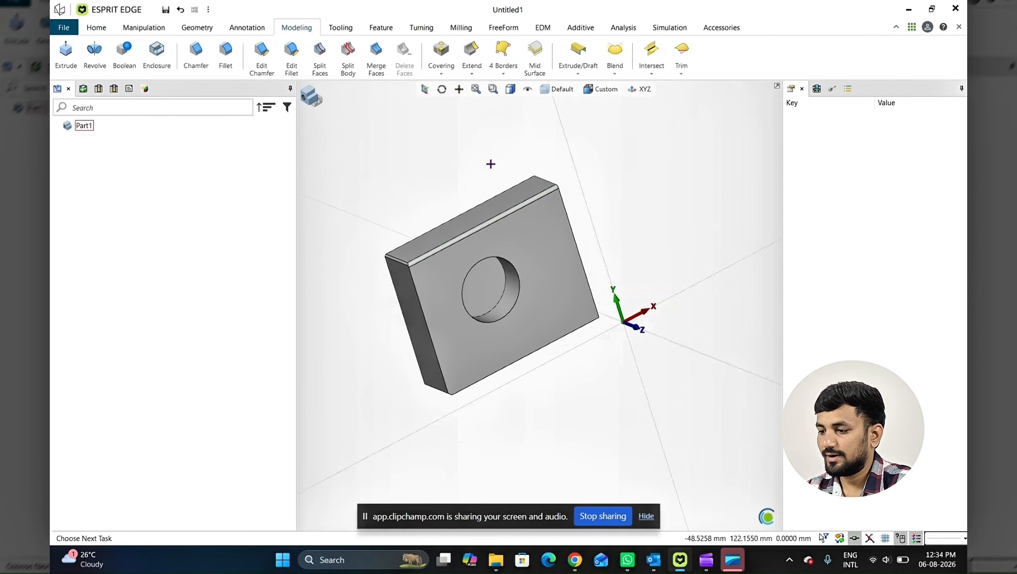
{"action": "middle_click_drag", "start_coordinate": [491, 164], "coordinate": [509, 247]}
{"action": "scroll", "coordinate": [509, 247], "scroll_direction": "down", "scroll_amount": 3}
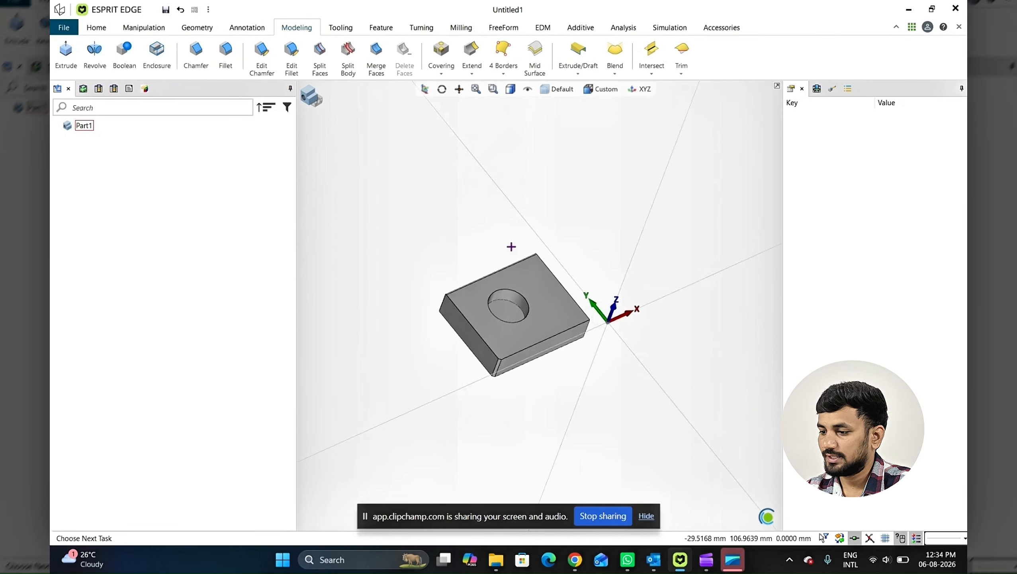
{"action": "scroll", "coordinate": [513, 308], "scroll_direction": "up", "scroll_amount": 3}
{"action": "middle_click_drag", "start_coordinate": [514, 308], "coordinate": [510, 238], "text": "ctrl"}
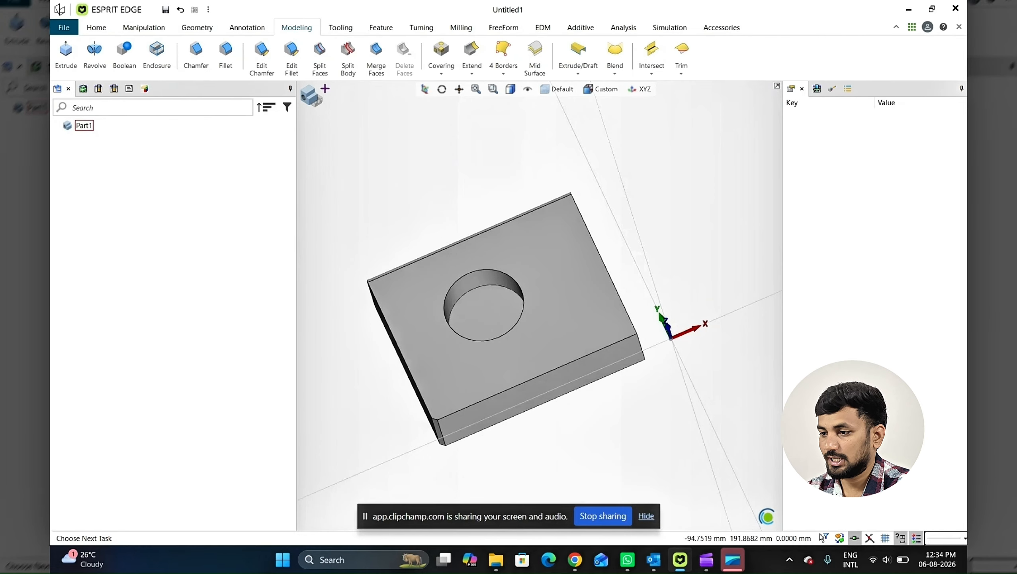
{"action": "left_click", "coordinate": [319, 60]}
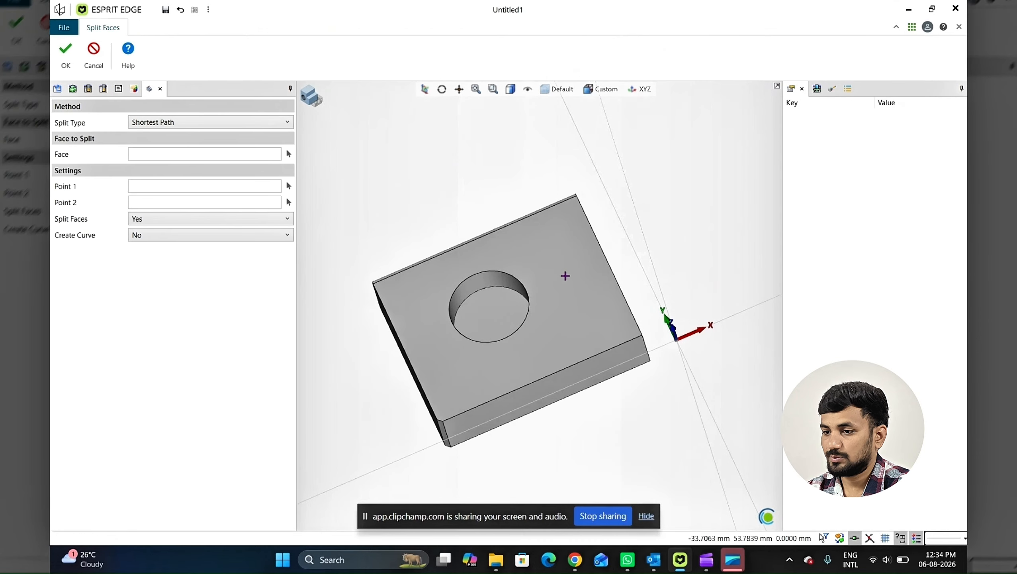
{"action": "key", "text": "Escape"}
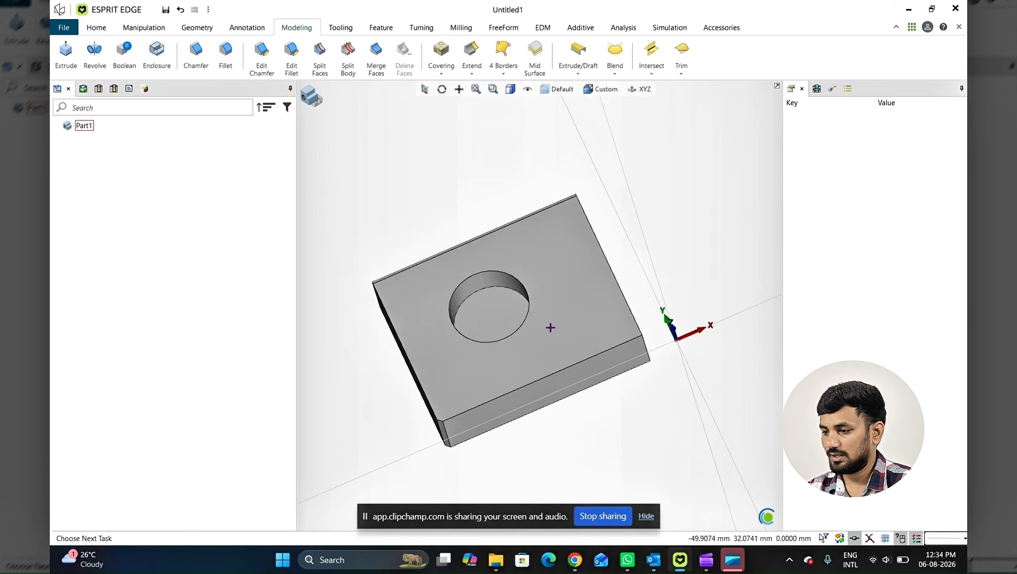
{"action": "mouse_move", "coordinate": [550, 327]}
{"action": "middle_mouse_down"}
{"action": "mouse_move", "coordinate": [571, 337]}
{"action": "mouse_move", "coordinate": [550, 317]}
{"action": "middle_mouse_up"}
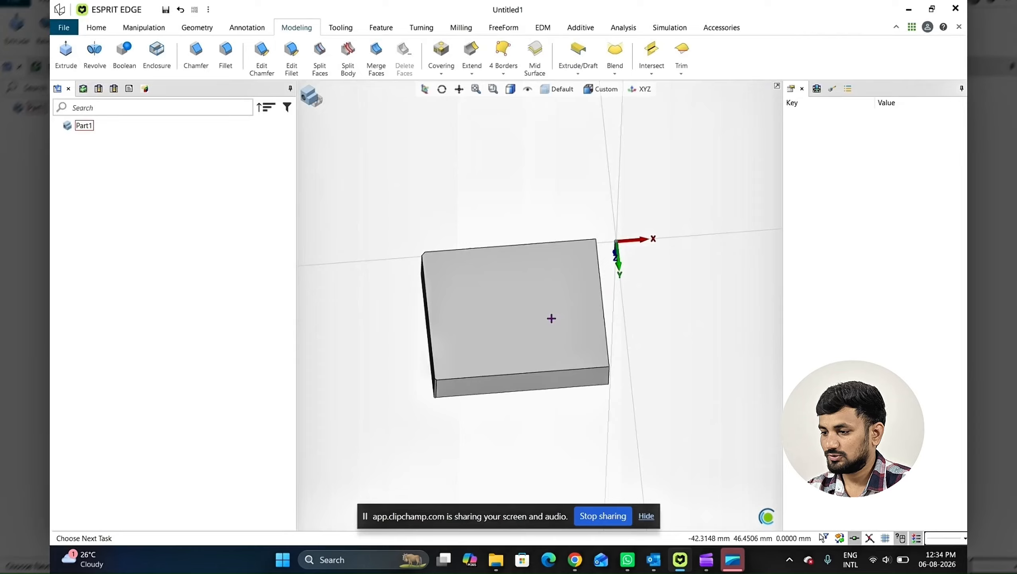
{"action": "left_click", "coordinate": [523, 278]}
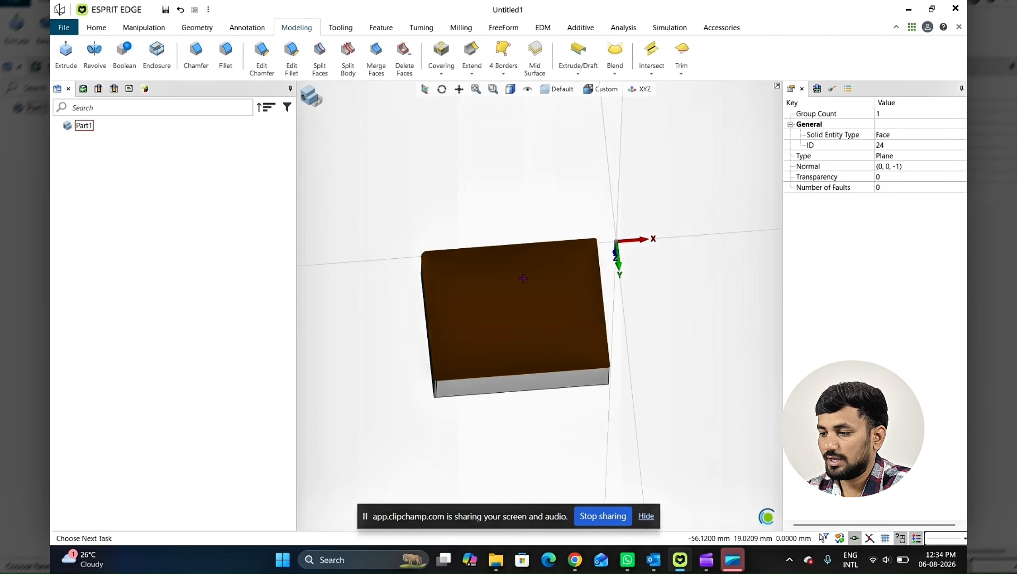
{"action": "key", "text": "Escape"}
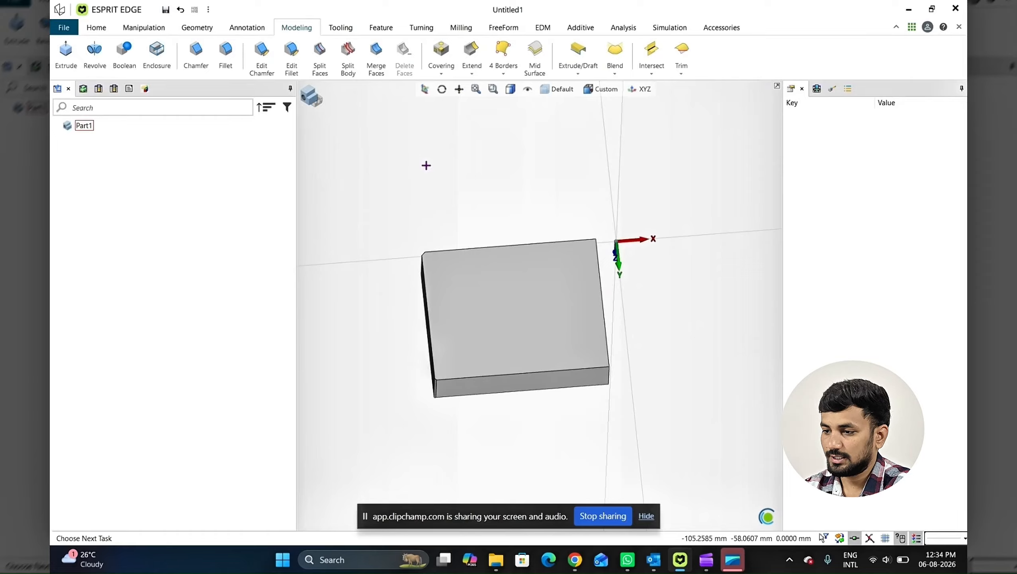
{"action": "left_click", "coordinate": [326, 73]}
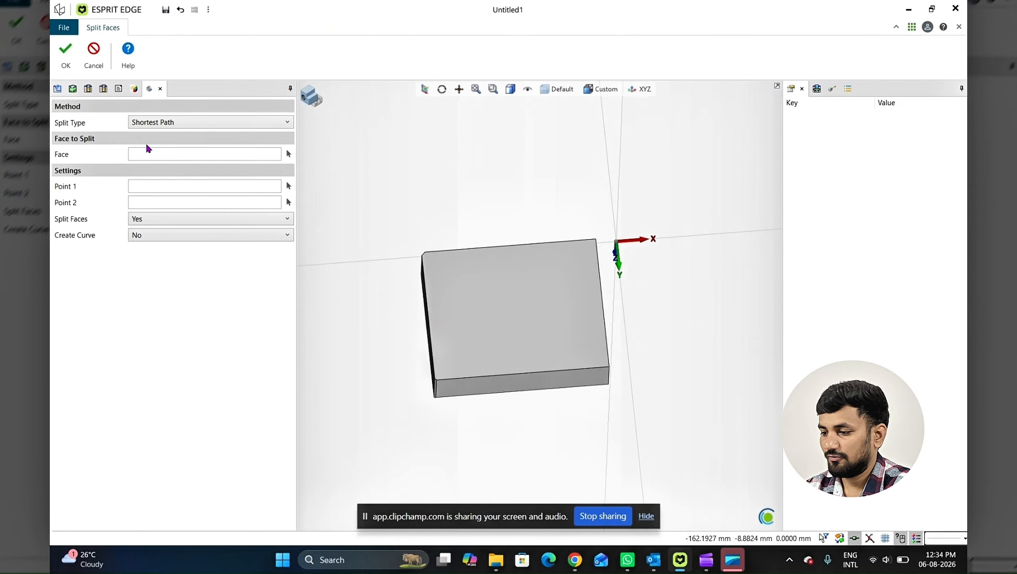
{"action": "left_click", "coordinate": [148, 153]}
{"action": "left_click", "coordinate": [526, 308]}
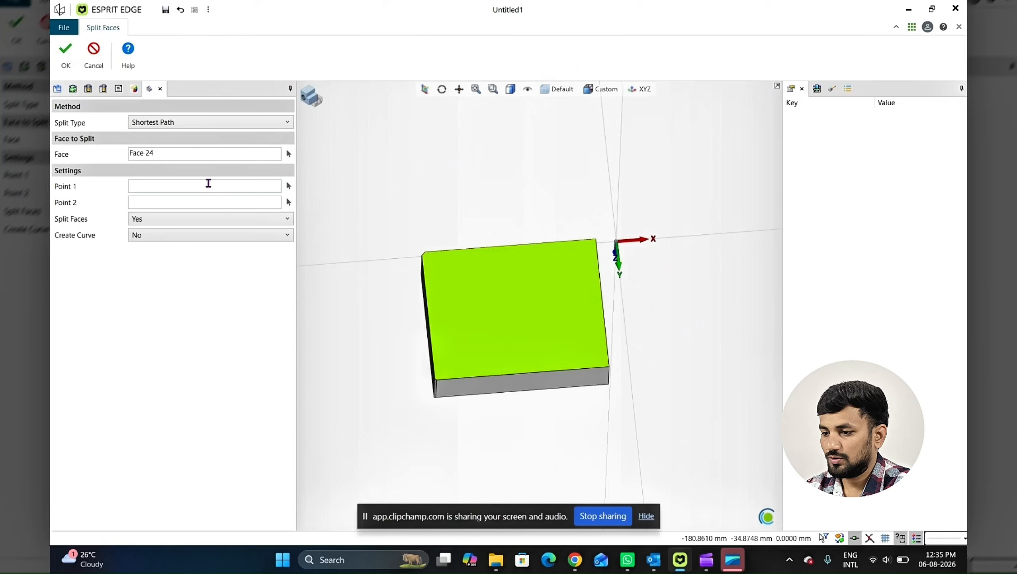
{"action": "left_click", "coordinate": [208, 185]}
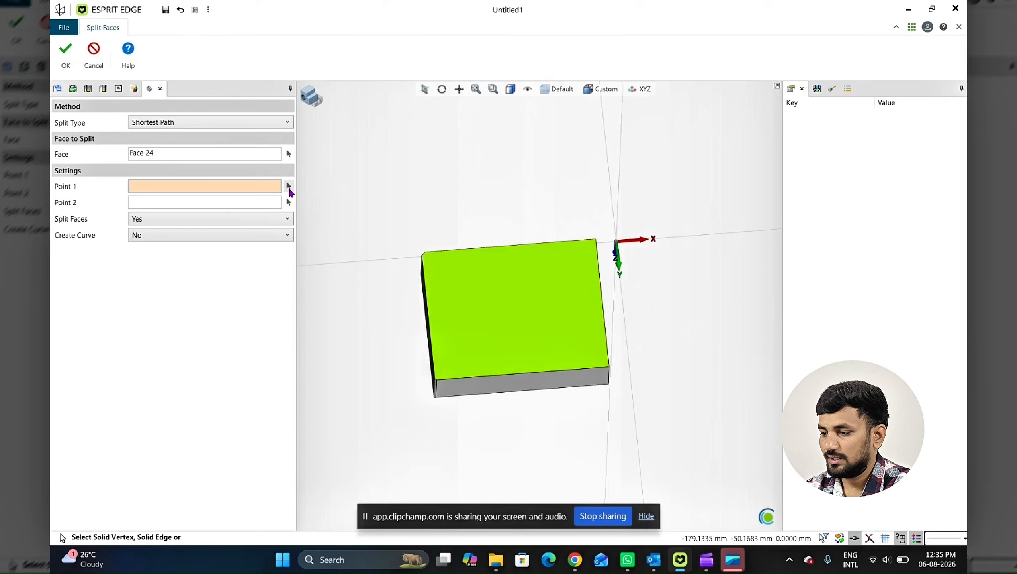
{"action": "left_click", "coordinate": [518, 372]}
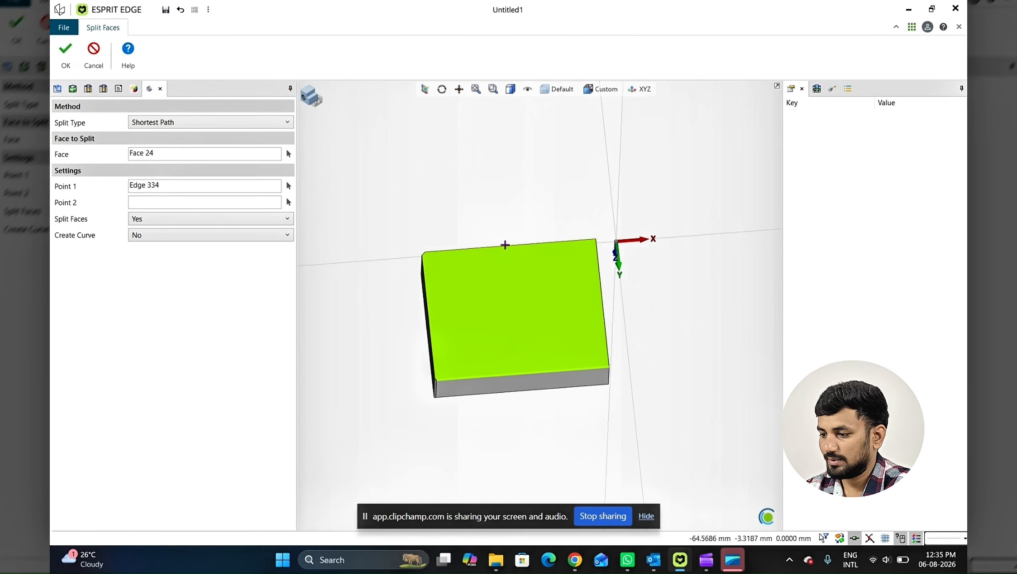
{"action": "left_click", "coordinate": [505, 244]}
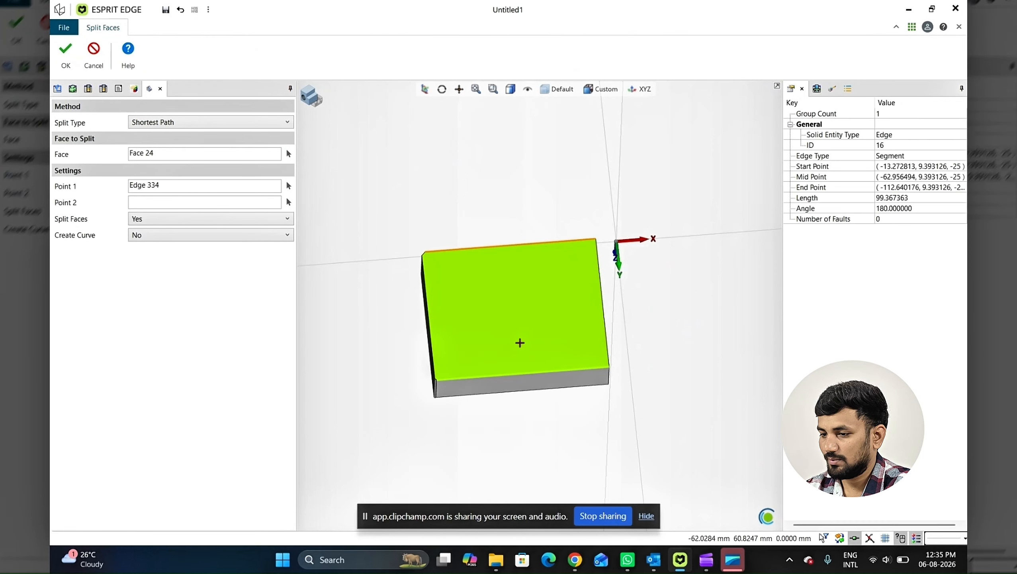
{"action": "left_click", "coordinate": [289, 202]}
{"action": "left_click", "coordinate": [513, 371]}
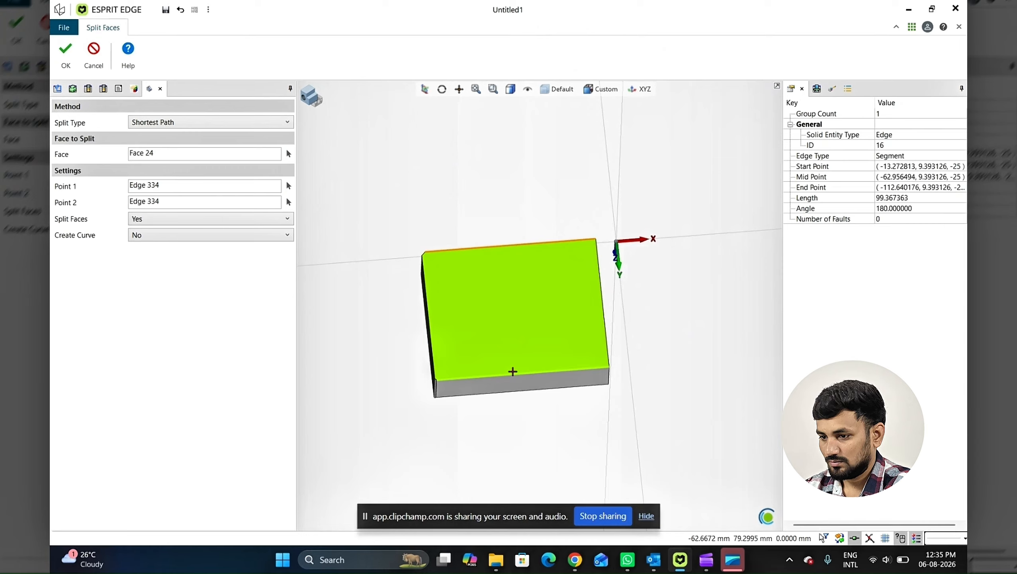
{"action": "left_click", "coordinate": [288, 202]}
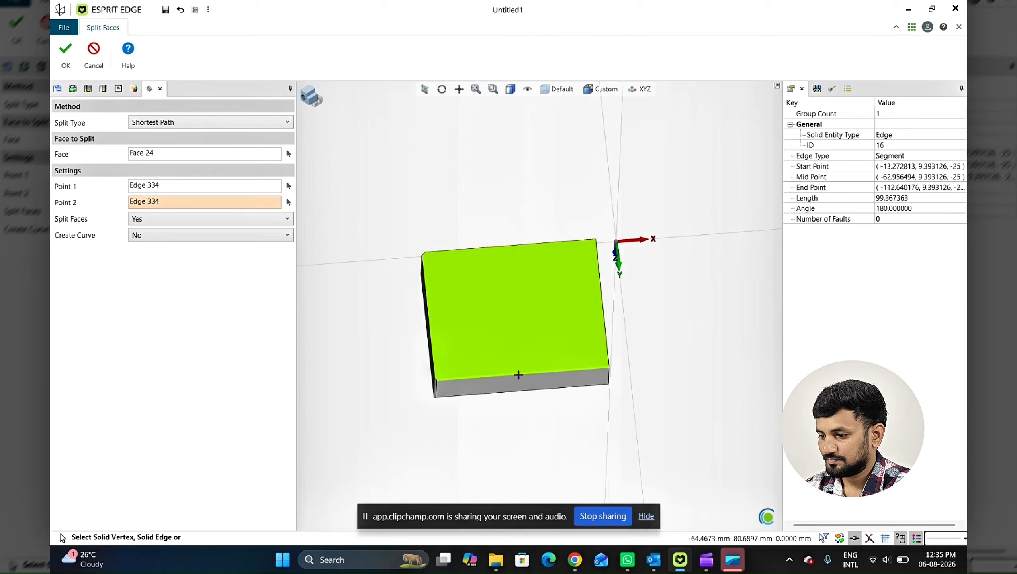
{"action": "left_click", "coordinate": [518, 374]}
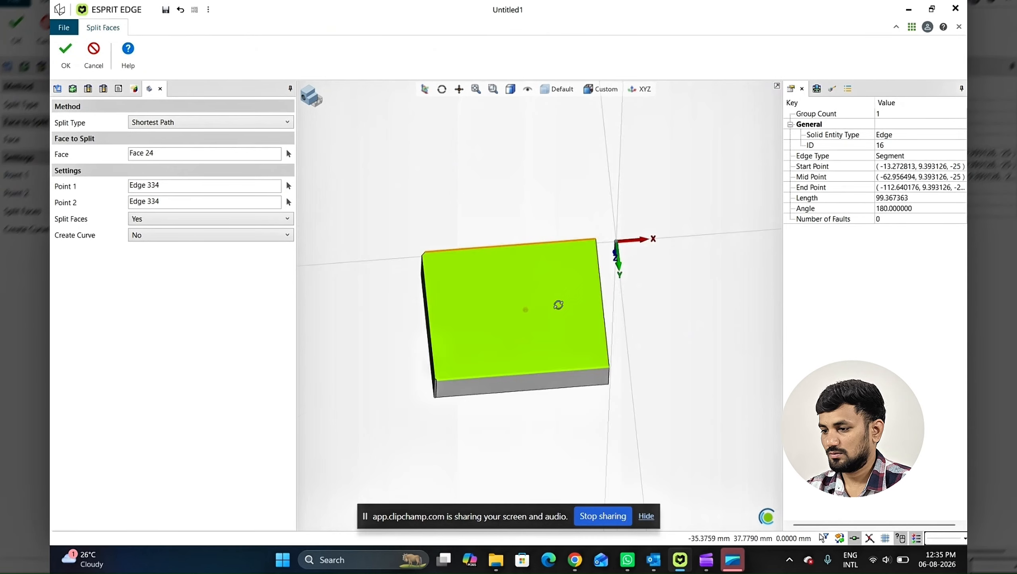
{"action": "mouse_move", "coordinate": [557, 303]}
{"action": "middle_mouse_down"}
{"action": "mouse_move", "coordinate": [568, 313]}
{"action": "mouse_move", "coordinate": [562, 306]}
{"action": "middle_mouse_up"}
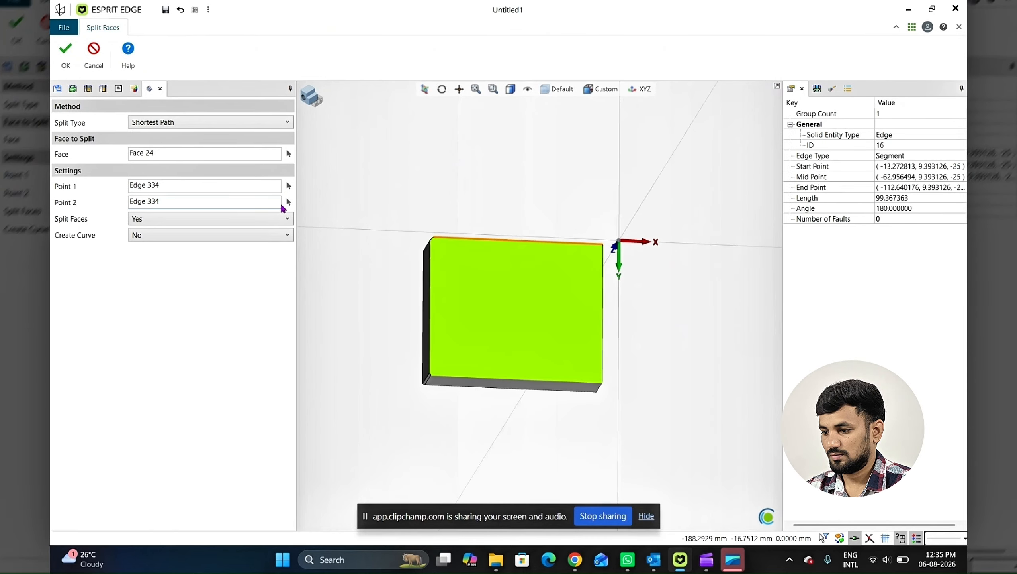
{"action": "left_click", "coordinate": [281, 205]}
{"action": "left_click", "coordinate": [508, 378]}
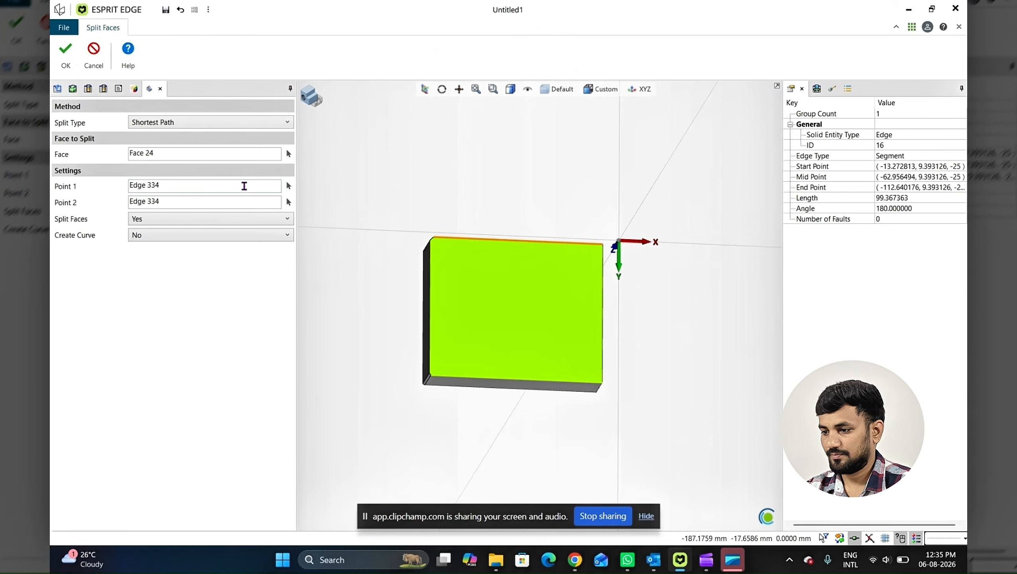
{"action": "left_click", "coordinate": [244, 186]}
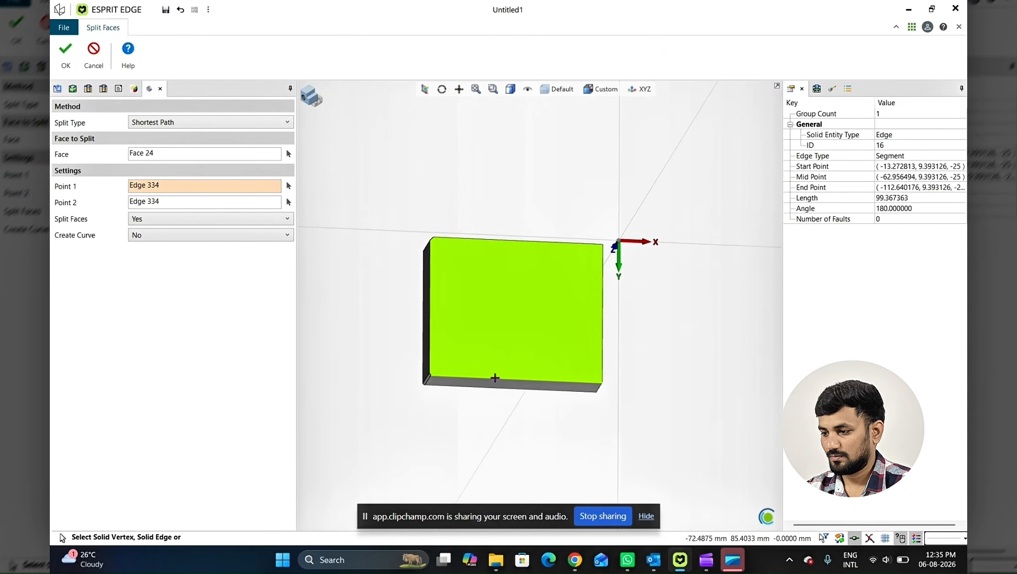
{"action": "left_click", "coordinate": [491, 376]}
{"action": "left_click", "coordinate": [94, 55]}
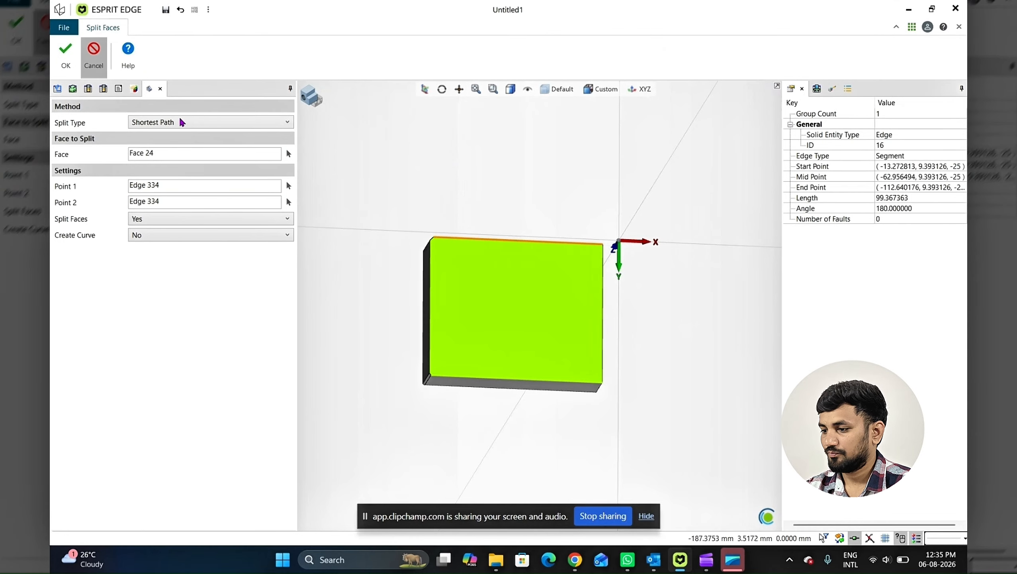
Split the pocketed face beside the circular pocket using Split Faces with Shortest Path between points on its two opposite long edges.
{"action": "middle_click_drag", "start_coordinate": [522, 305], "coordinate": [454, 265]}
{"action": "scroll", "coordinate": [582, 270], "scroll_direction": "up", "scroll_amount": 4}
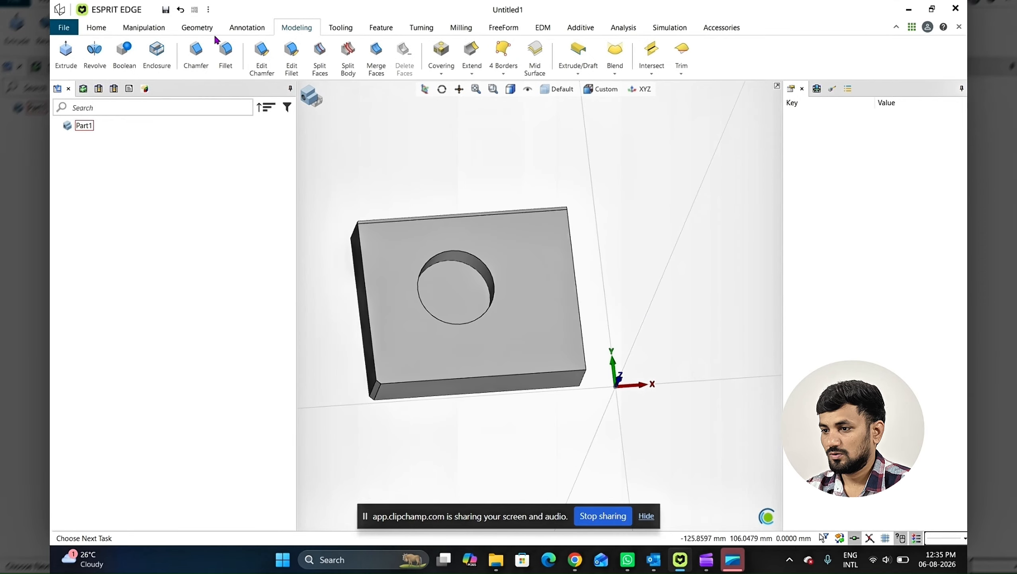
{"action": "left_click", "coordinate": [320, 64]}
{"action": "left_click", "coordinate": [509, 286]}
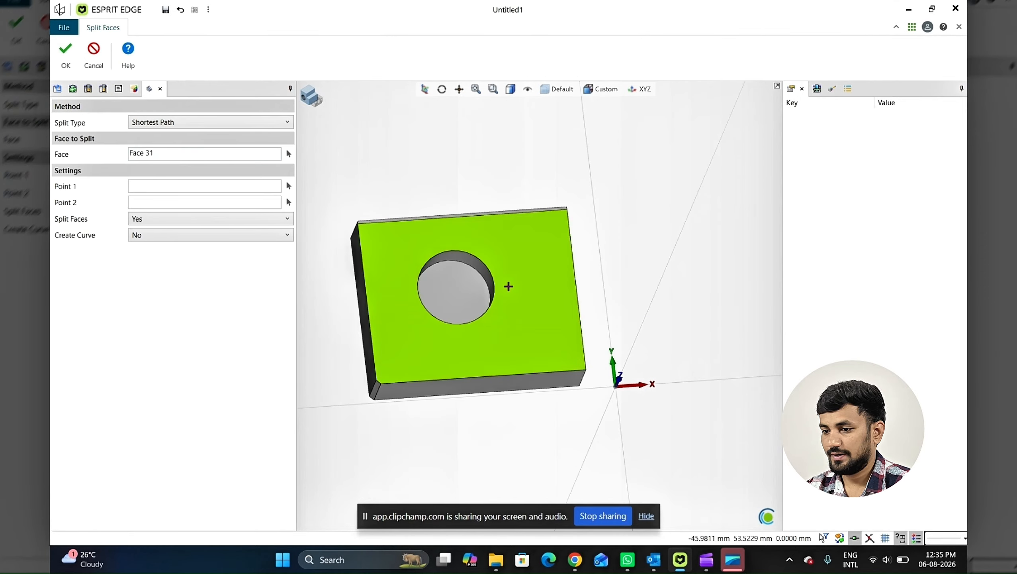
{"action": "left_click", "coordinate": [182, 185]}
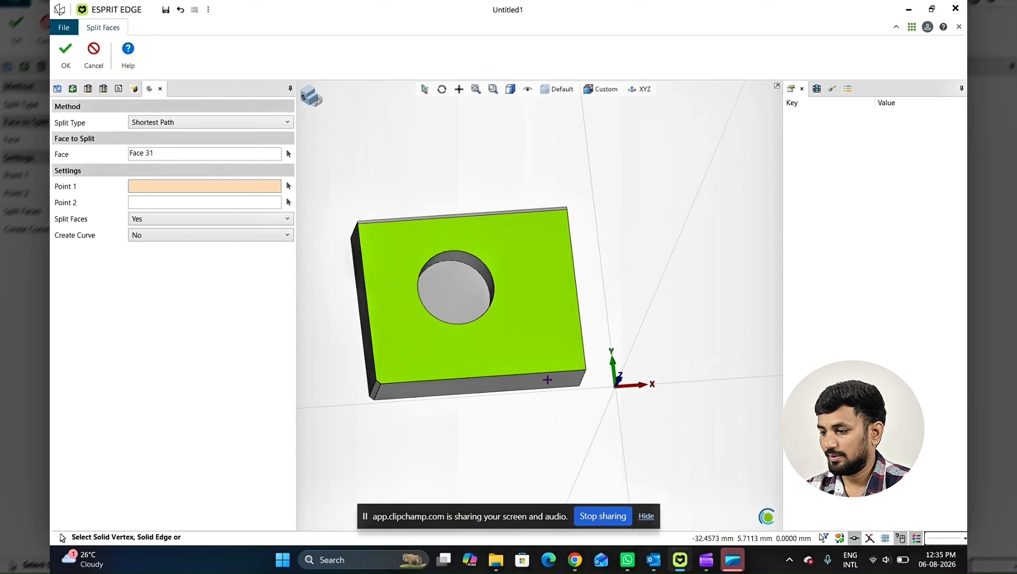
{"action": "left_click", "coordinate": [549, 374]}
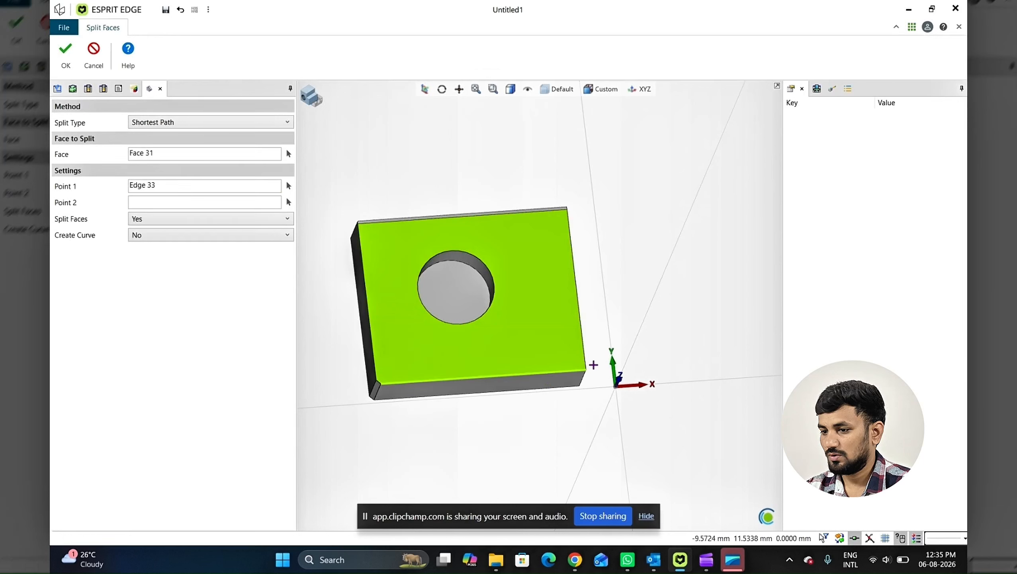
{"action": "left_click", "coordinate": [293, 201]}
{"action": "left_click", "coordinate": [528, 209]}
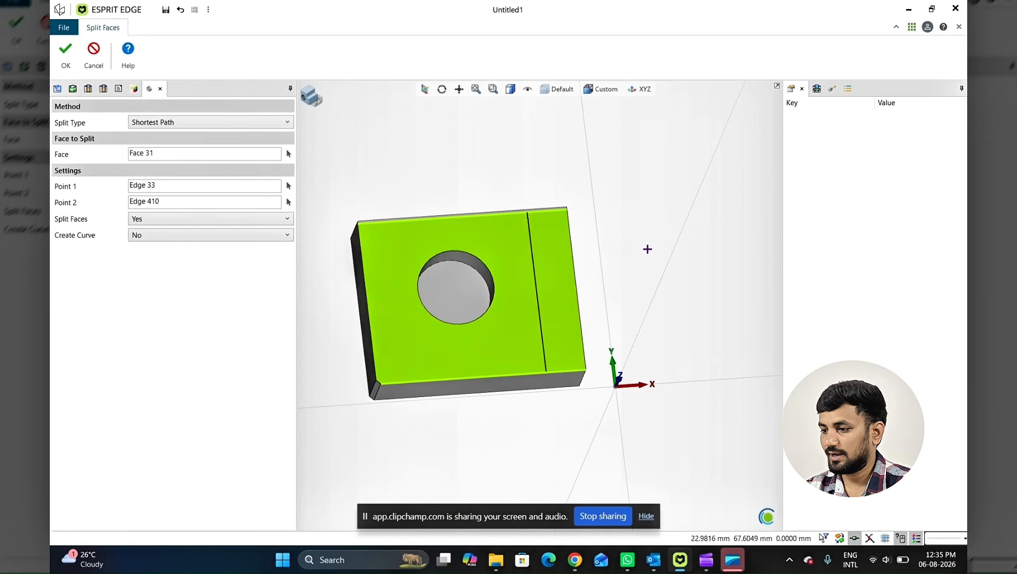
{"action": "middle_click_drag", "start_coordinate": [554, 233], "coordinate": [634, 344]}
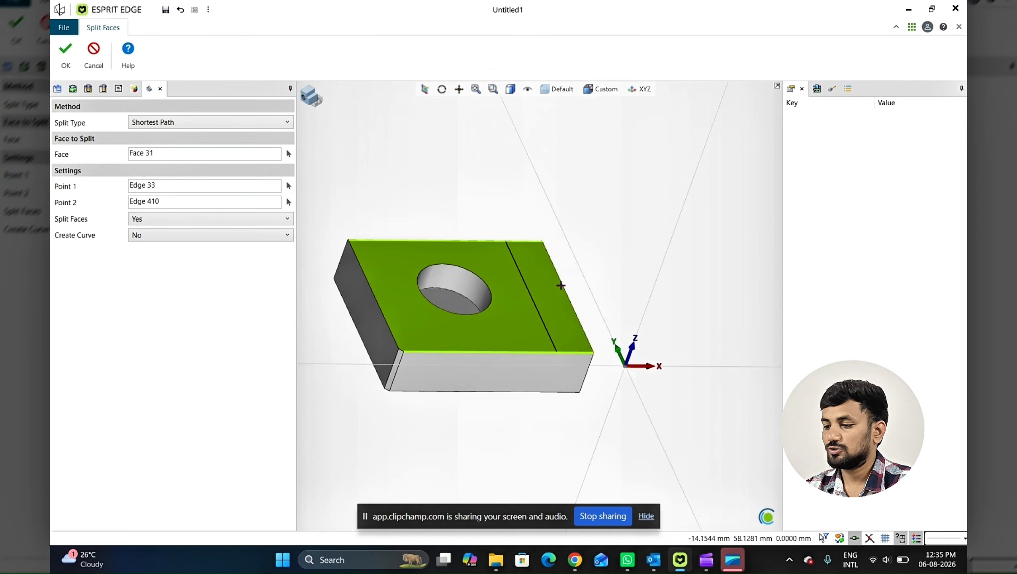
{"action": "middle_click_drag", "start_coordinate": [561, 285], "coordinate": [555, 290]}
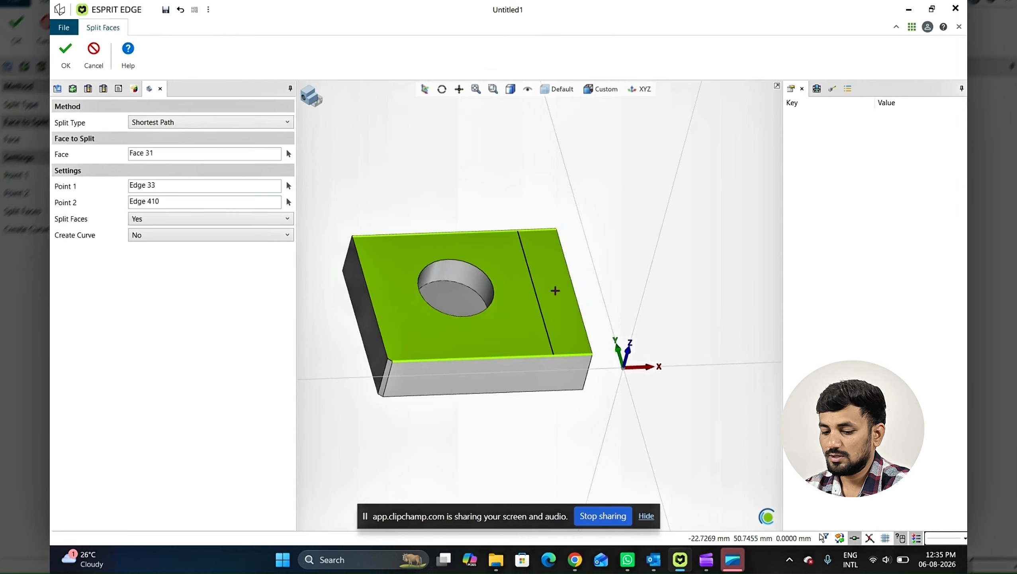
{"action": "middle_click_drag", "start_coordinate": [551, 291], "coordinate": [563, 282]}
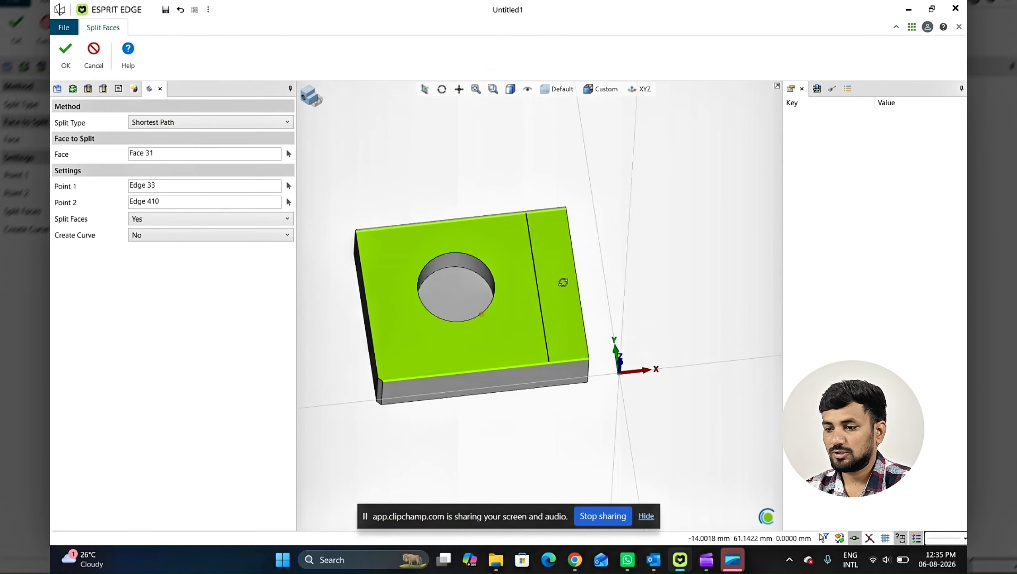
{"action": "left_click", "coordinate": [67, 71]}
{"action": "left_click", "coordinate": [567, 295]}
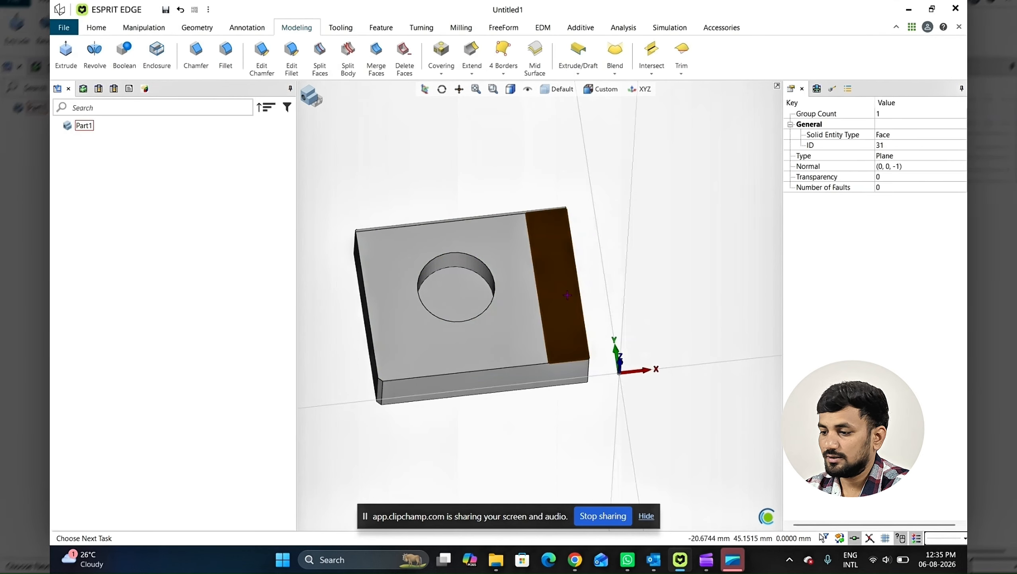
{"action": "left_click", "coordinate": [508, 321]}
{"action": "left_click", "coordinate": [607, 250]}
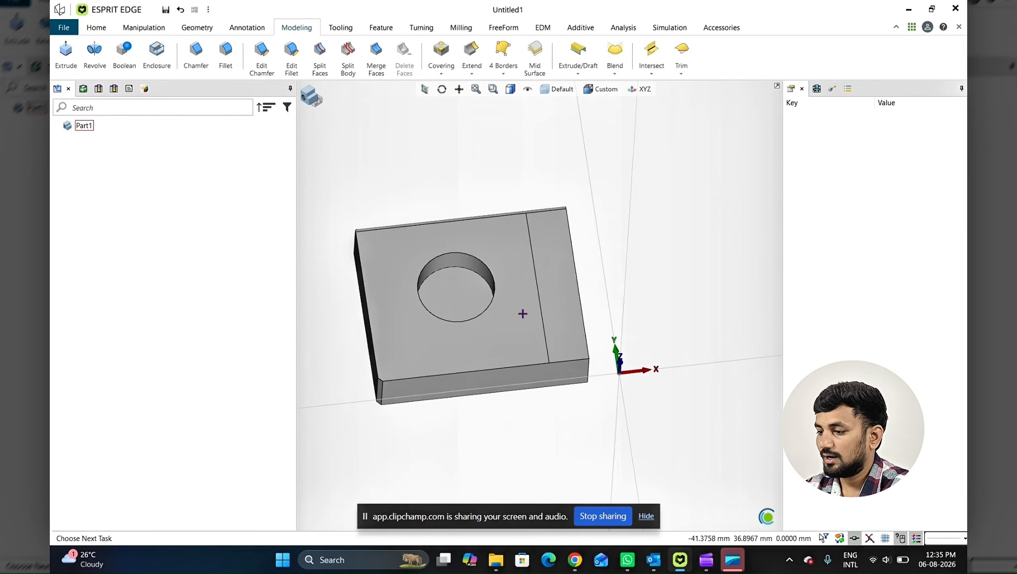
Merge the two split faces on the pocketed side back into one using Merge Faces with Create Copy set to No.
{"action": "left_click", "coordinate": [549, 299]}
{"action": "left_click", "coordinate": [602, 254]}
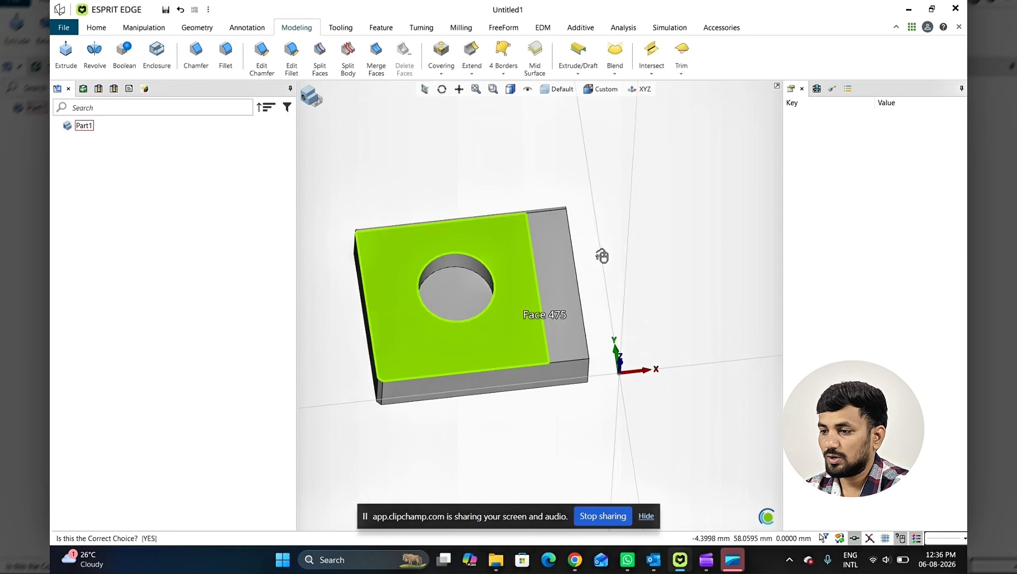
{"action": "left_click", "coordinate": [375, 58]}
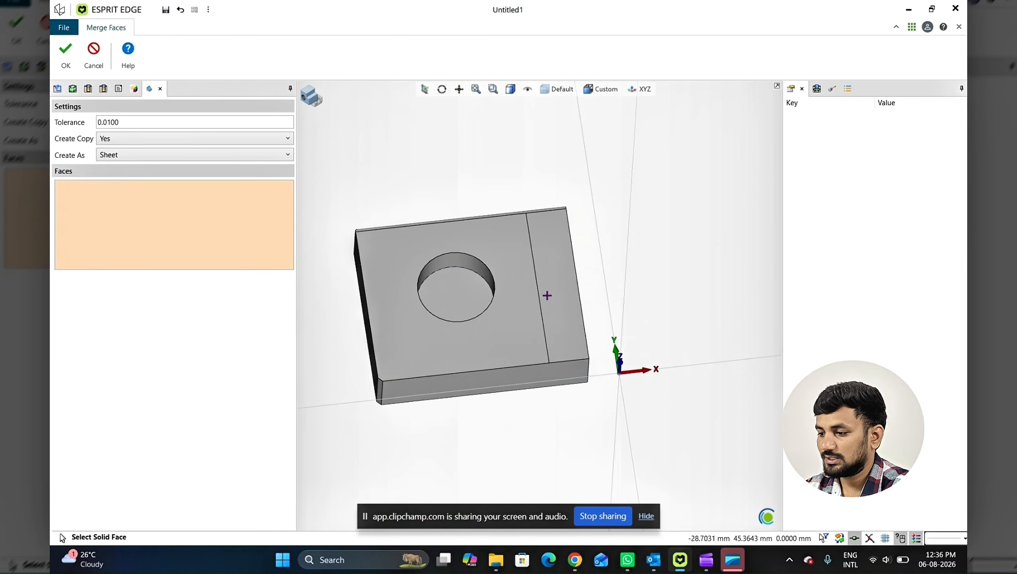
{"action": "left_click", "coordinate": [557, 308]}
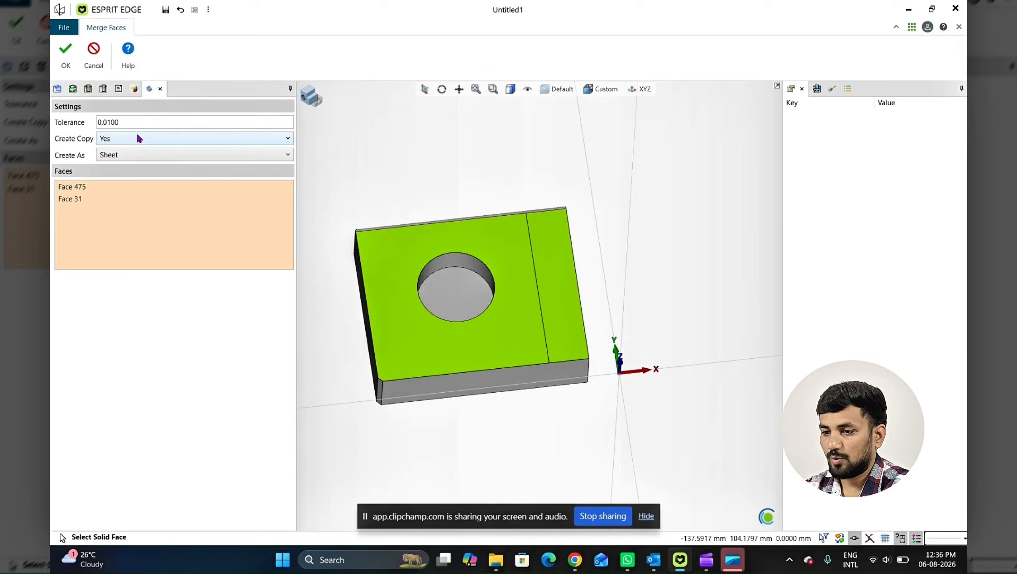
{"action": "left_click", "coordinate": [138, 141]}
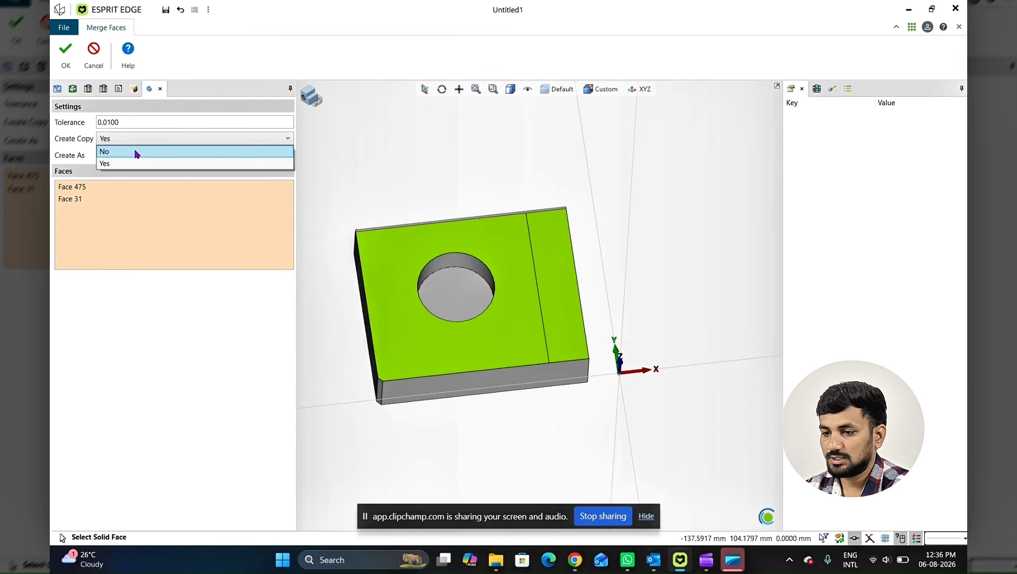
{"action": "left_click", "coordinate": [135, 148]}
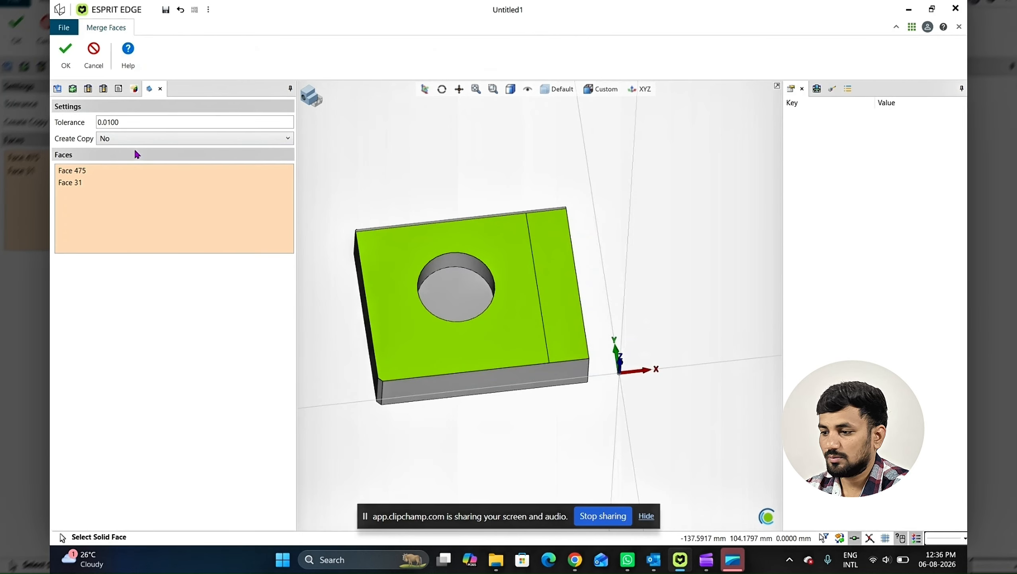
{"action": "left_click", "coordinate": [65, 53]}
{"action": "left_click", "coordinate": [500, 268]}
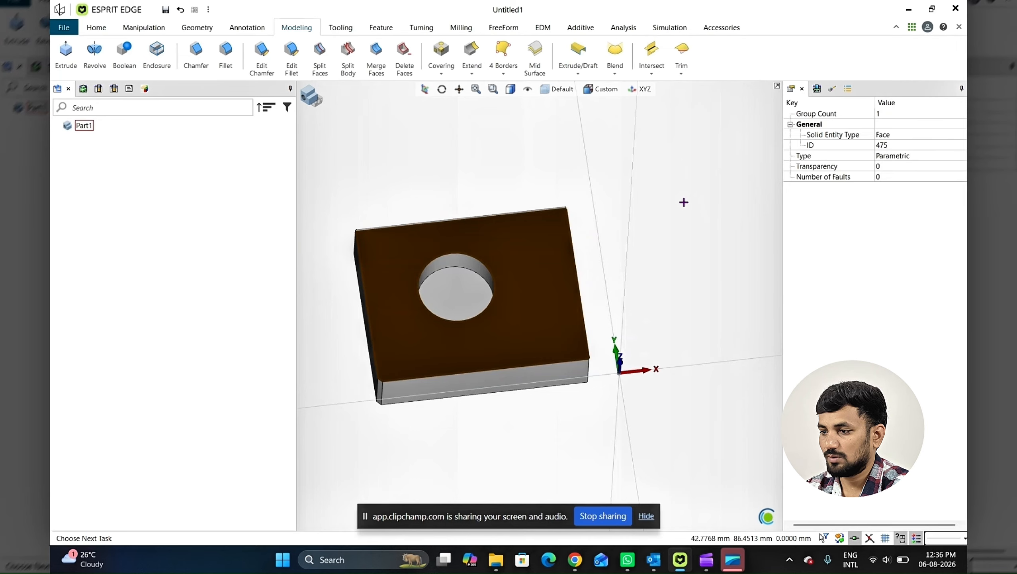
{"action": "left_click", "coordinate": [683, 202]}
Switch to the Top view and delete the entire pocketed block.
{"action": "middle_click_drag", "start_coordinate": [556, 184], "coordinate": [529, 190]}
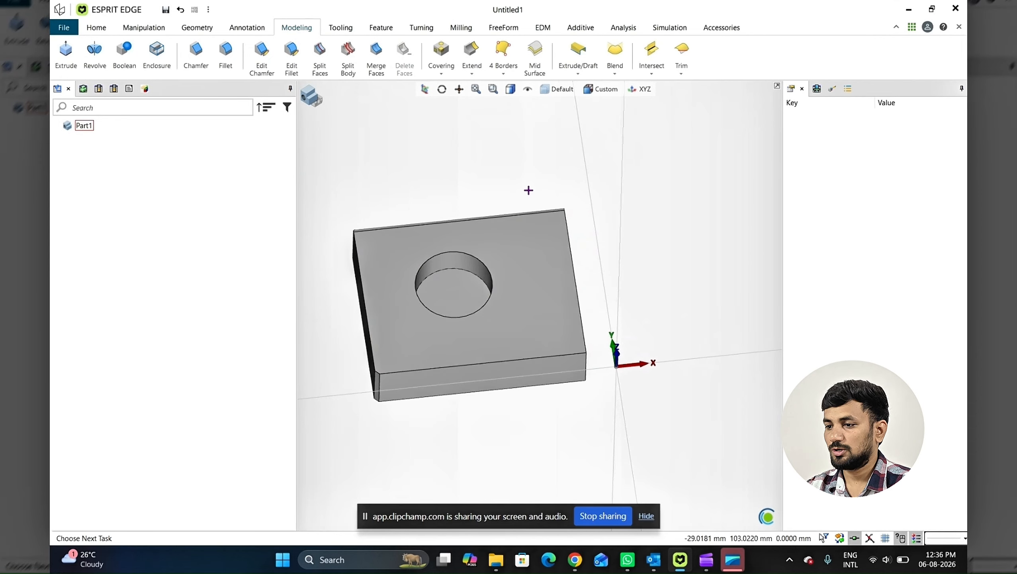
{"action": "left_click", "coordinate": [349, 64]}
{"action": "scroll", "coordinate": [598, 221], "scroll_direction": "down", "scroll_amount": 3}
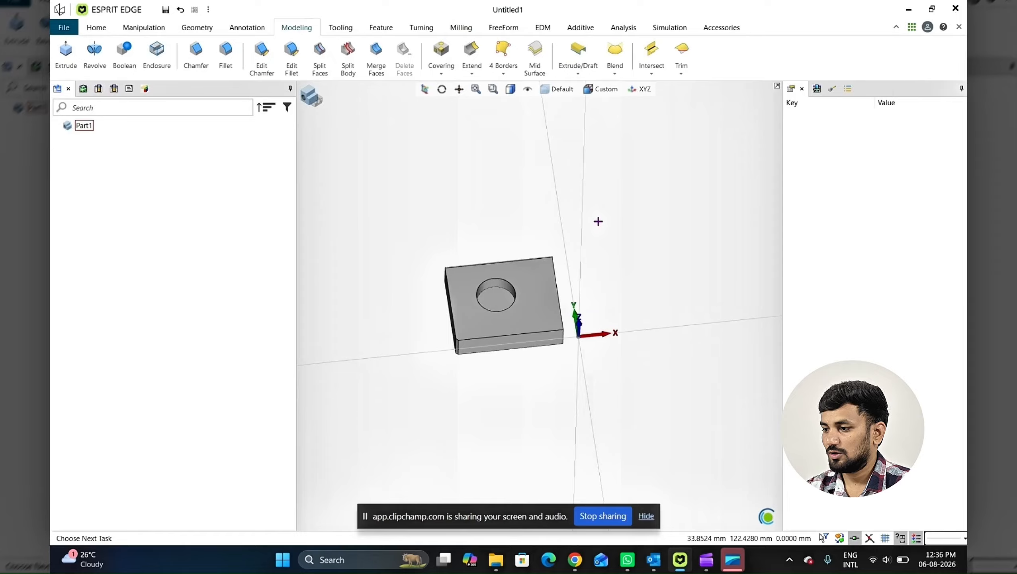
{"action": "left_click", "coordinate": [601, 90]}
{"action": "left_click", "coordinate": [608, 111]}
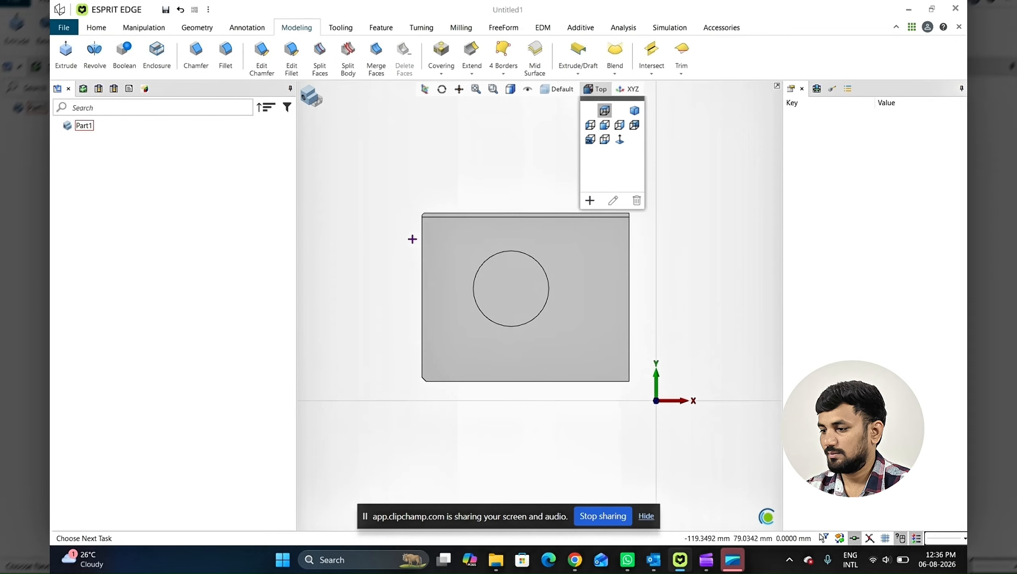
{"action": "scroll", "coordinate": [412, 239], "scroll_direction": "down", "scroll_amount": 2}
{"action": "left_click_drag", "start_coordinate": [400, 182], "coordinate": [646, 390]}
{"action": "key", "text": "Delete"}
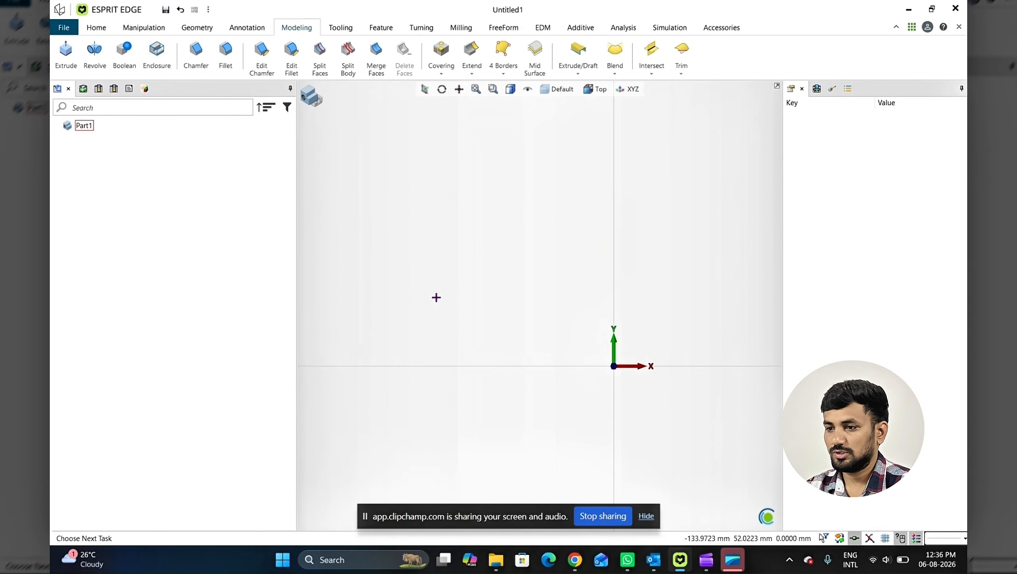
Draw a rectangle about 406 mm wide around the origin in the Top view.
{"action": "scroll", "coordinate": [387, 228], "scroll_direction": "down", "scroll_amount": 2}
{"action": "left_click", "coordinate": [198, 28]}
{"action": "left_click", "coordinate": [214, 56]}
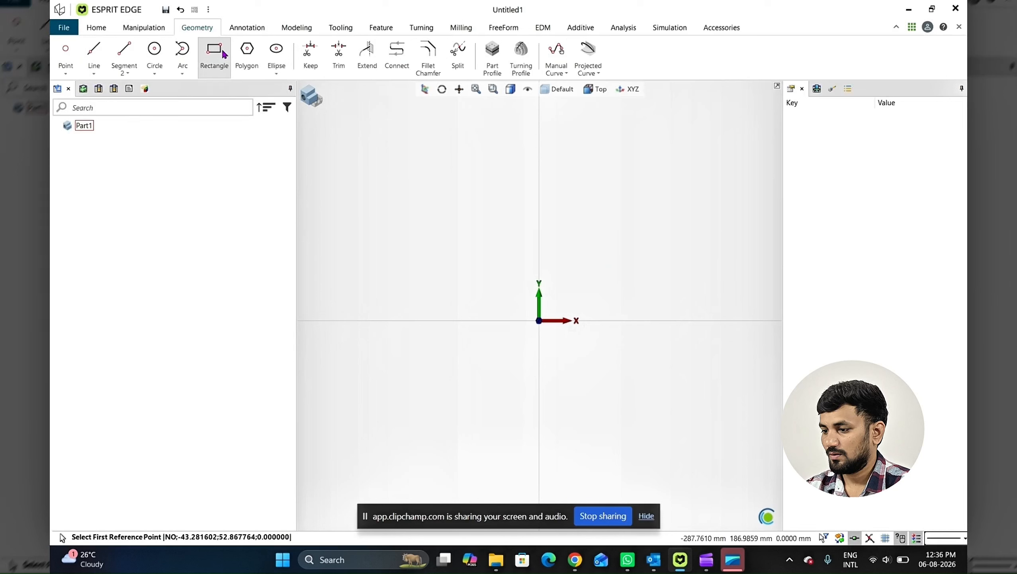
{"action": "left_click", "coordinate": [391, 172]}
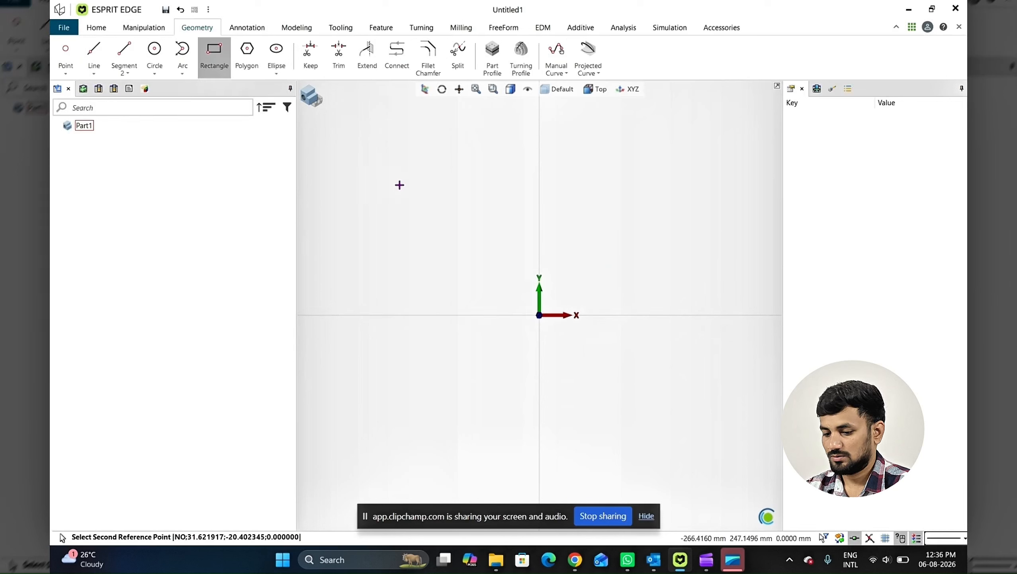
{"action": "left_click", "coordinate": [613, 379]}
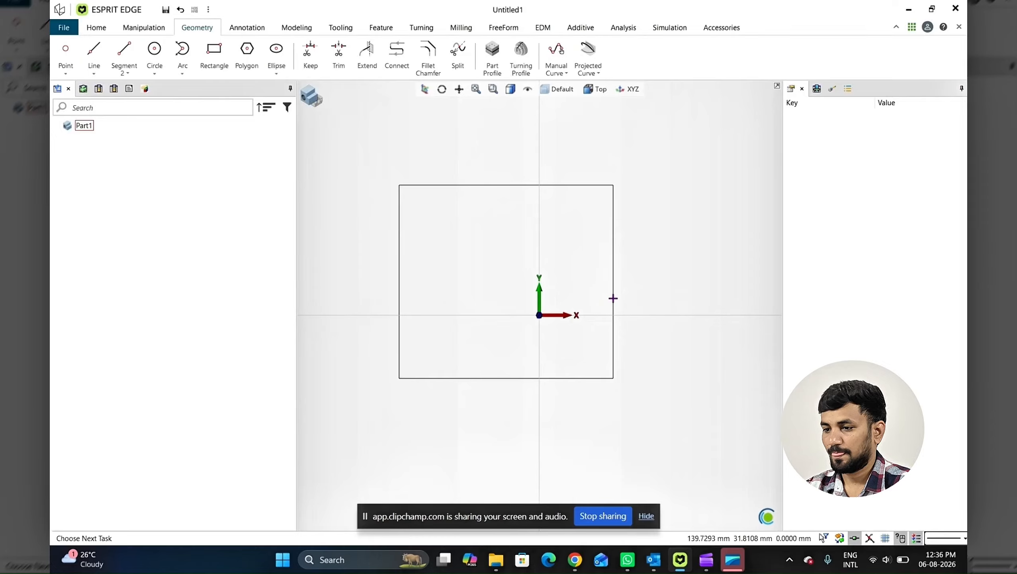
Extrude the rectangle as a solid with a Blind distance of 50 mm and Reverse Direction set to Yes.
{"action": "left_click", "coordinate": [613, 297]}
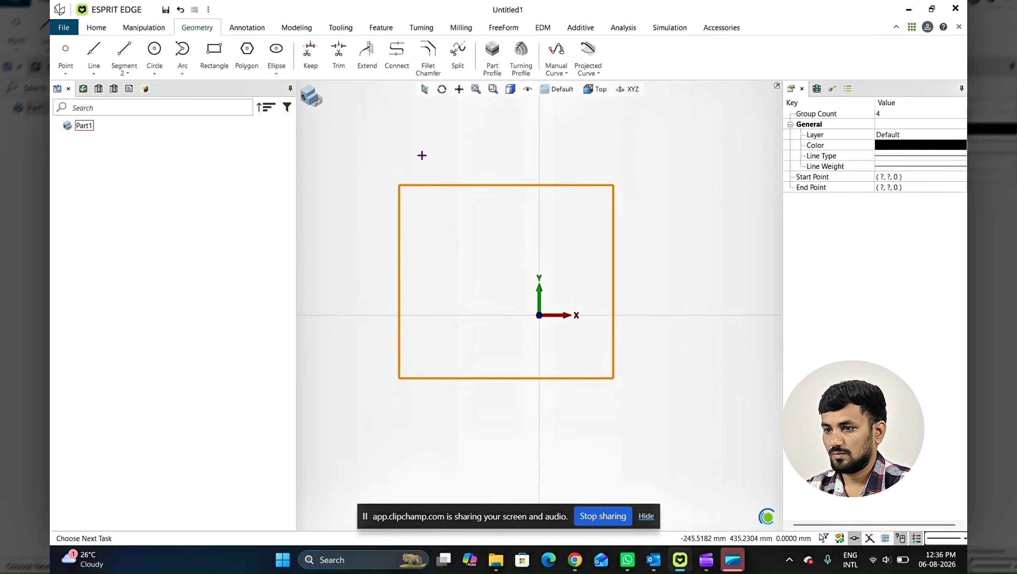
{"action": "left_click", "coordinate": [297, 27]}
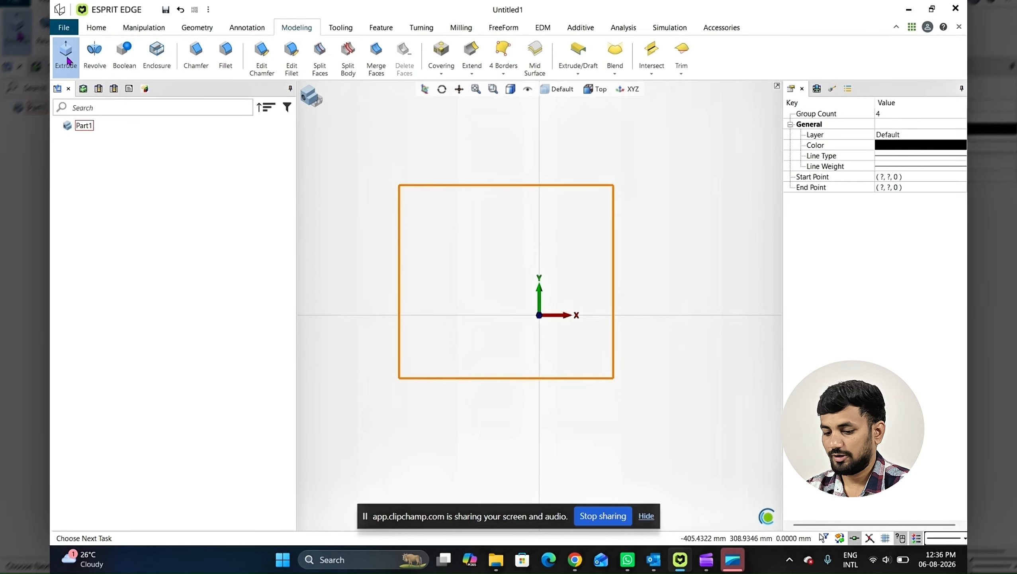
{"action": "left_click", "coordinate": [66, 54]}
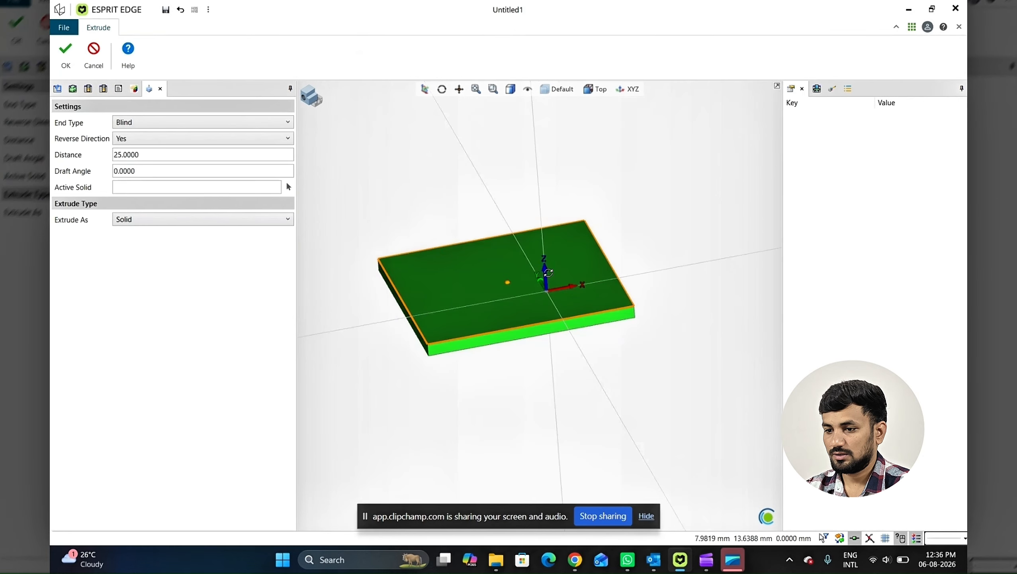
{"action": "type", "text": "50"}
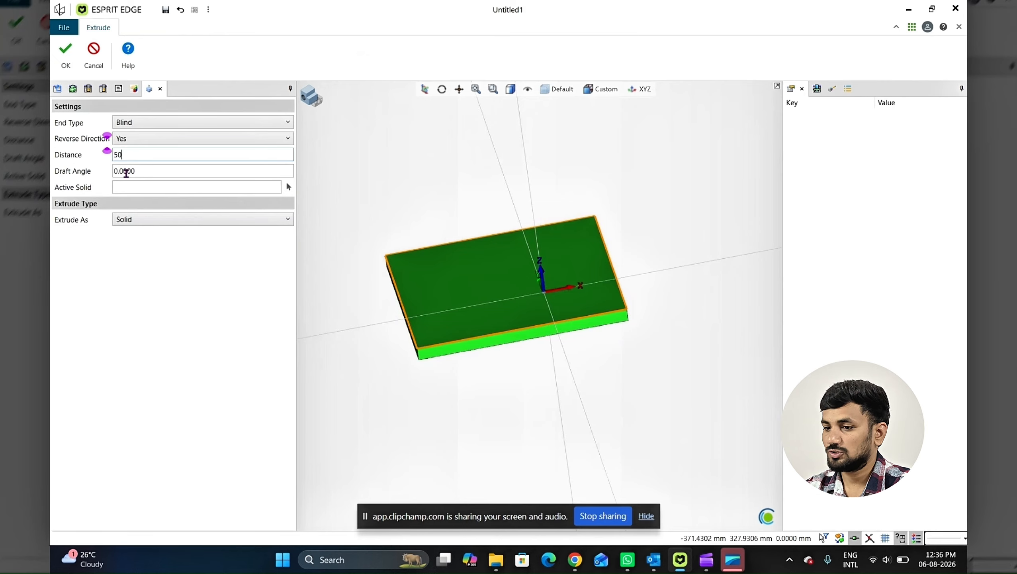
{"action": "key", "text": "Tab"}
{"action": "key", "text": "Return"}
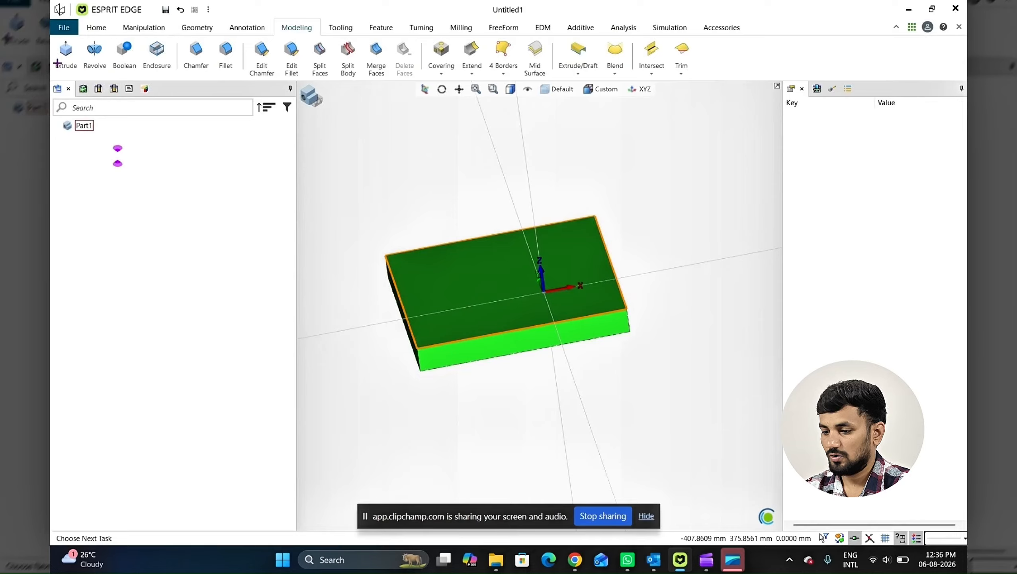
Draw a segment across the block's upper face between the midpoints of its two opposite X-direction edges.
{"action": "middle_click_drag", "start_coordinate": [482, 257], "coordinate": [550, 236]}
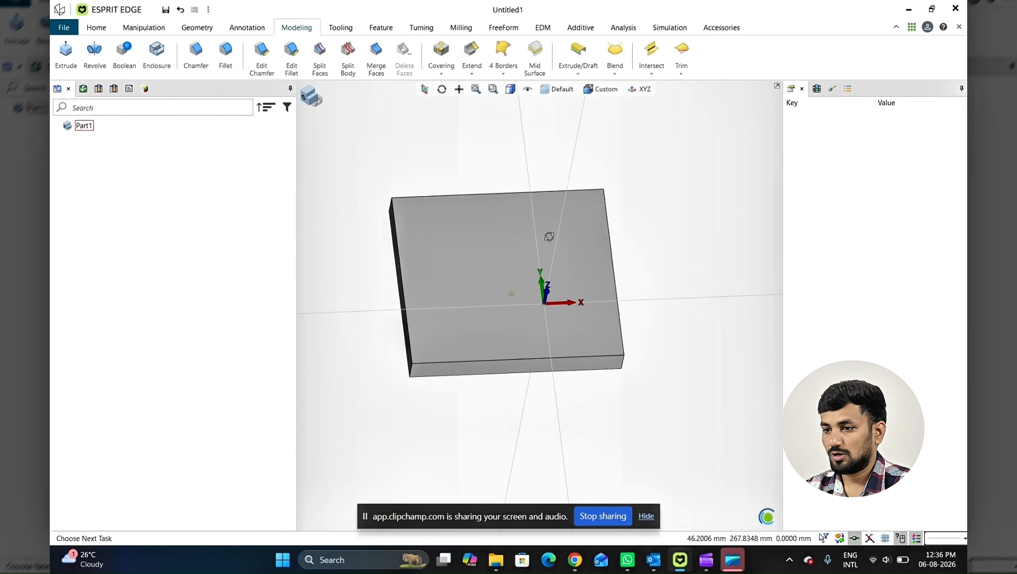
{"action": "left_click", "coordinate": [194, 27]}
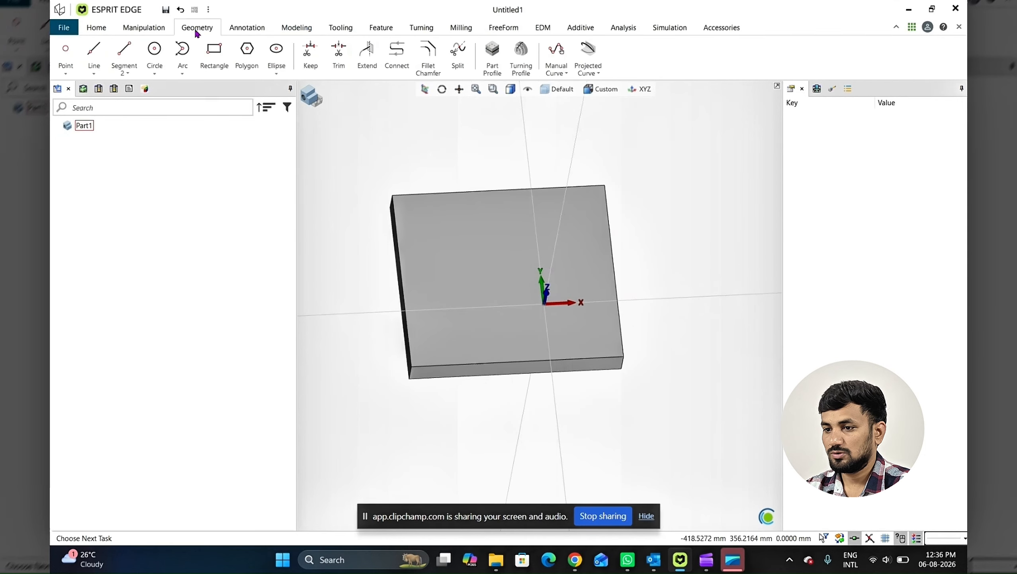
{"action": "left_click", "coordinate": [122, 58]}
{"action": "left_click", "coordinate": [516, 364]}
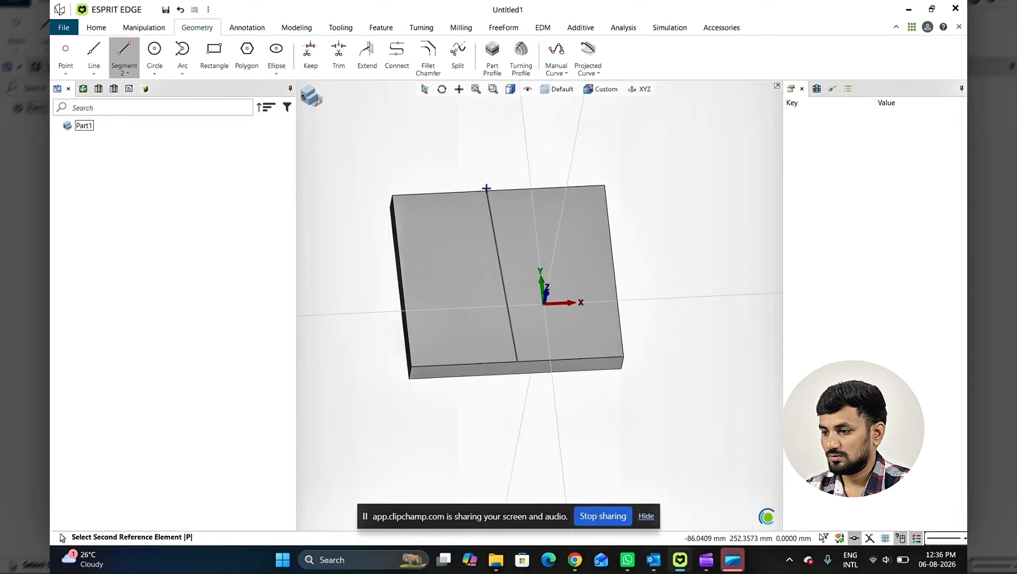
{"action": "left_click", "coordinate": [496, 191]}
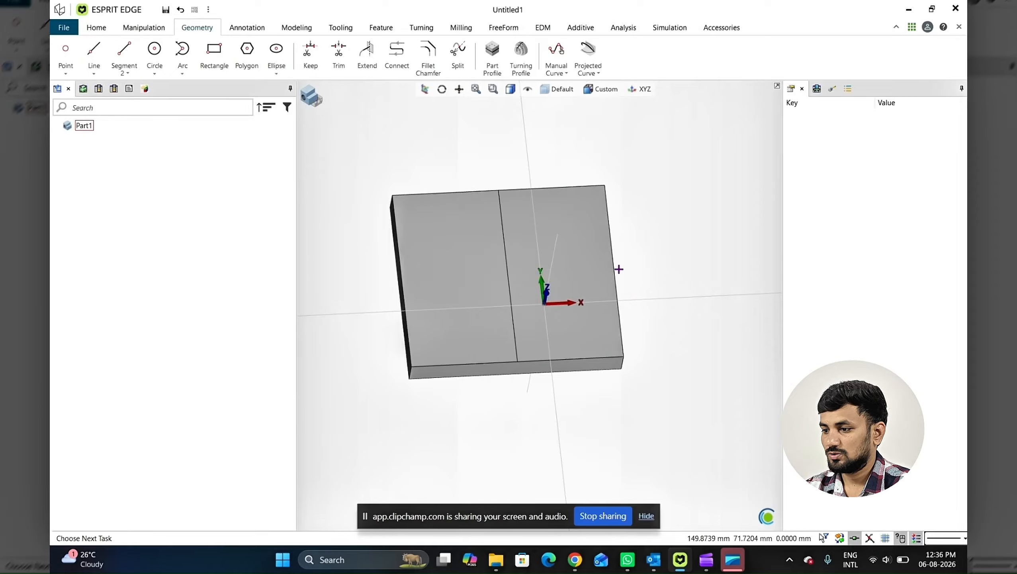
Move the solid block with a two-point Translate from the segment's midpoint to the origin.
{"action": "left_click", "coordinate": [550, 237]}
{"action": "right_click", "coordinate": [630, 187]}
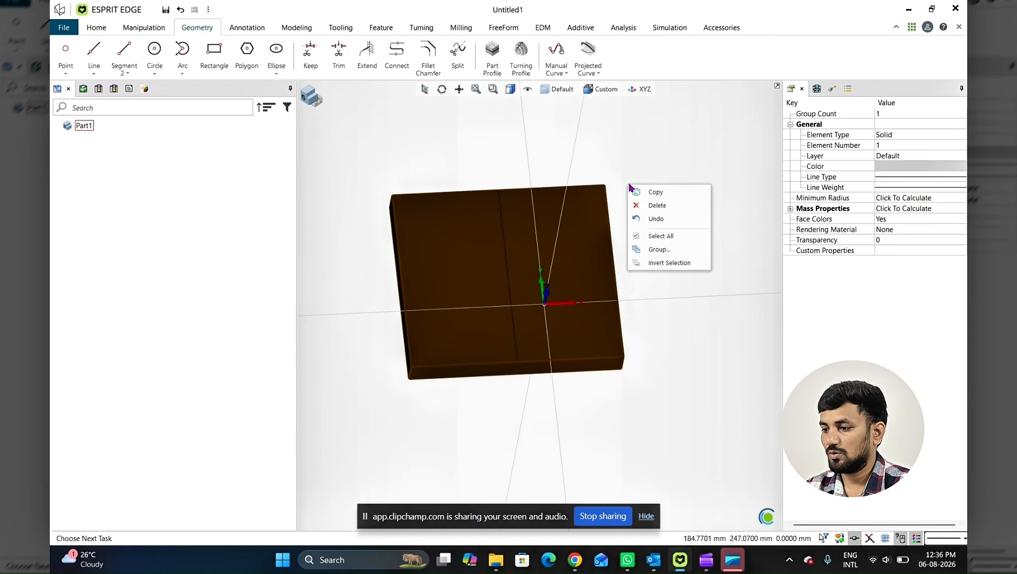
{"action": "left_click", "coordinate": [665, 192]}
{"action": "left_click", "coordinate": [518, 230]}
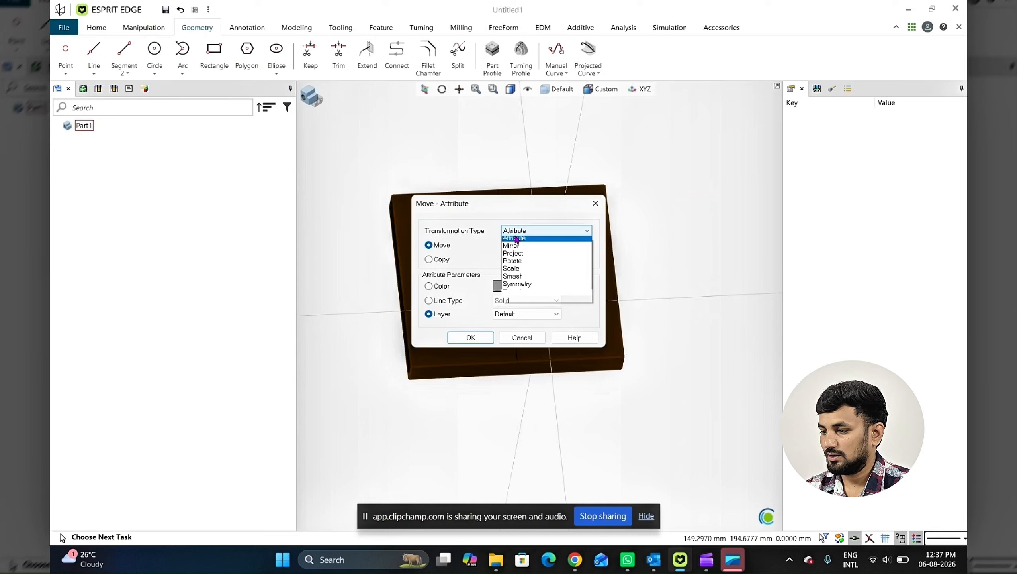
{"action": "left_click", "coordinate": [518, 302]}
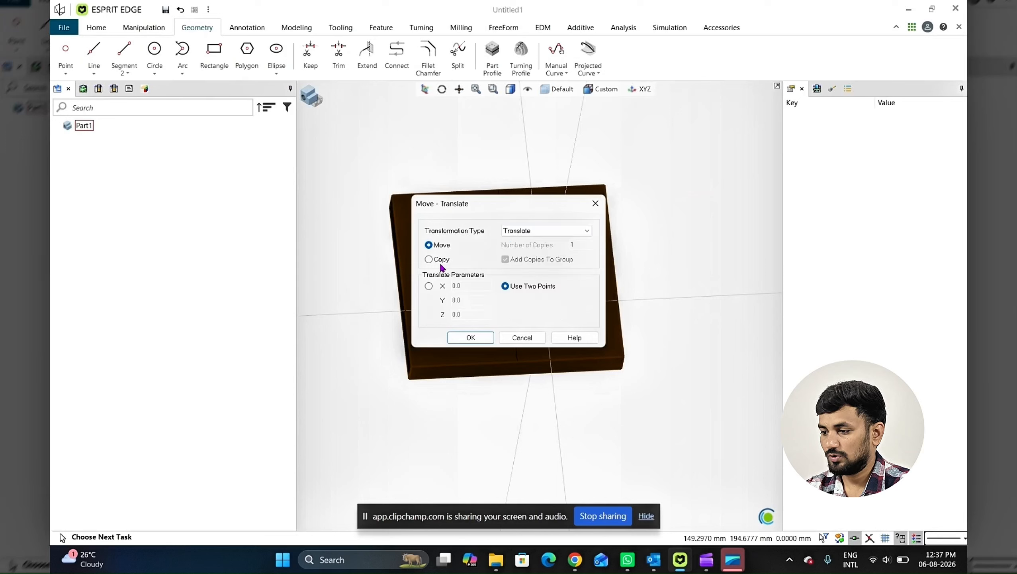
{"action": "left_click", "coordinate": [470, 338]}
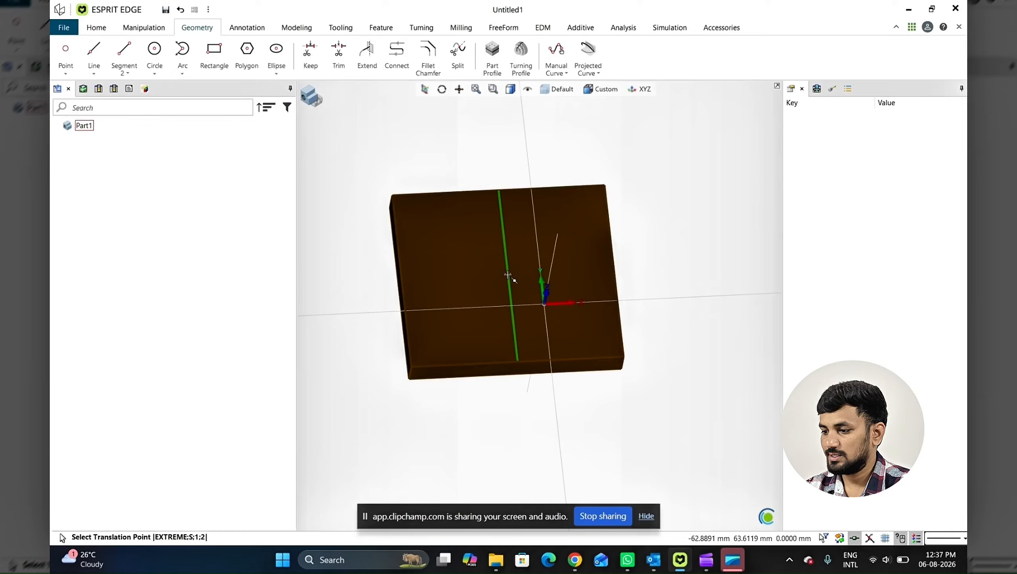
{"action": "left_click", "coordinate": [508, 275]}
{"action": "left_click", "coordinate": [544, 302]}
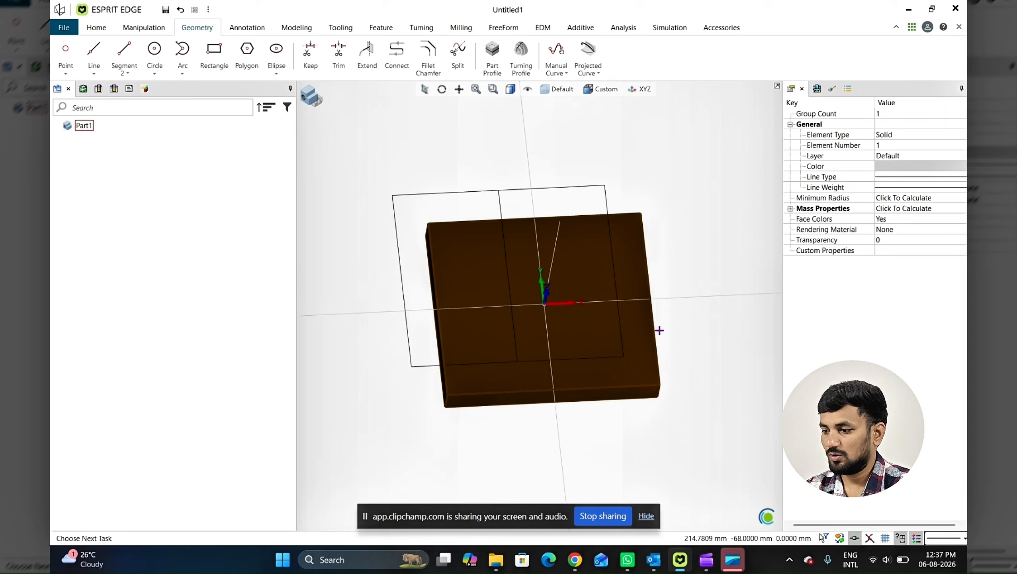
{"action": "key", "text": "Escape"}
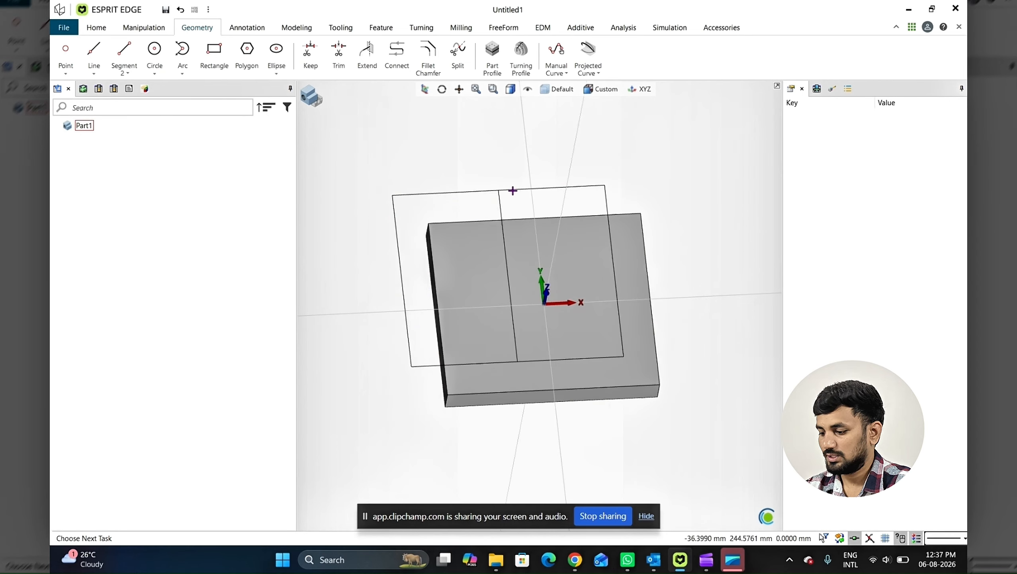
Delete the leftover rectangle outline and the middle segment, keeping only the solid block.
{"action": "left_click", "coordinate": [512, 190]}
{"action": "key", "text": "Delete"}
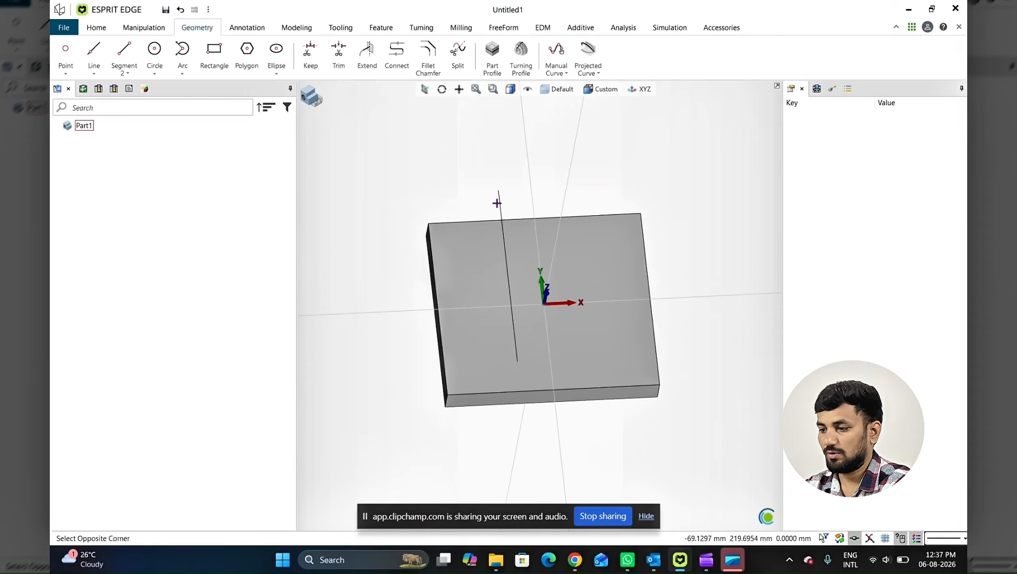
{"action": "scroll", "coordinate": [494, 177], "scroll_direction": "down", "scroll_amount": 1}
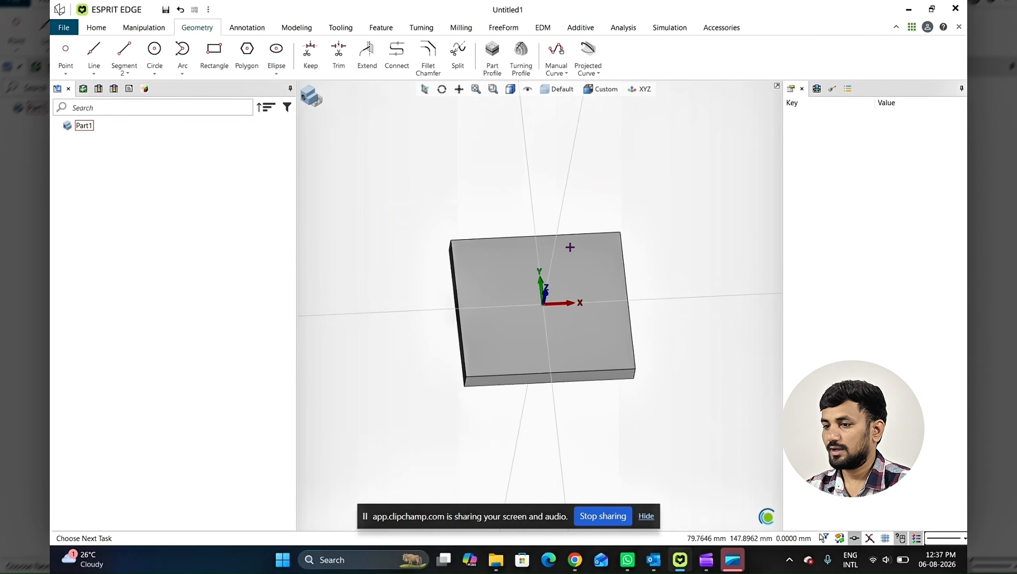
Start the Split Body command for the centred block.
{"action": "middle_click_drag", "start_coordinate": [570, 246], "coordinate": [447, 173]}
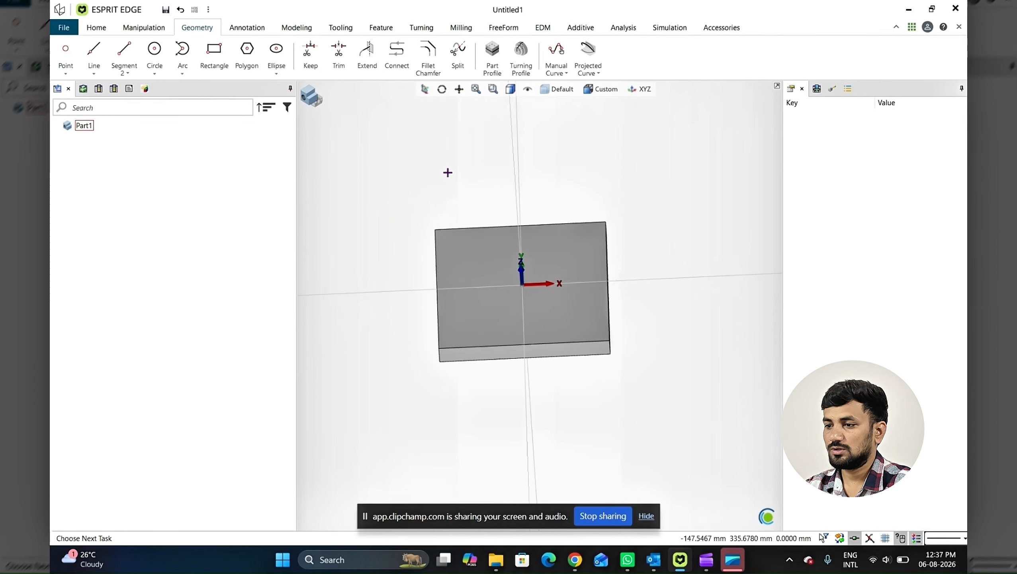
{"action": "left_click", "coordinate": [309, 28]}
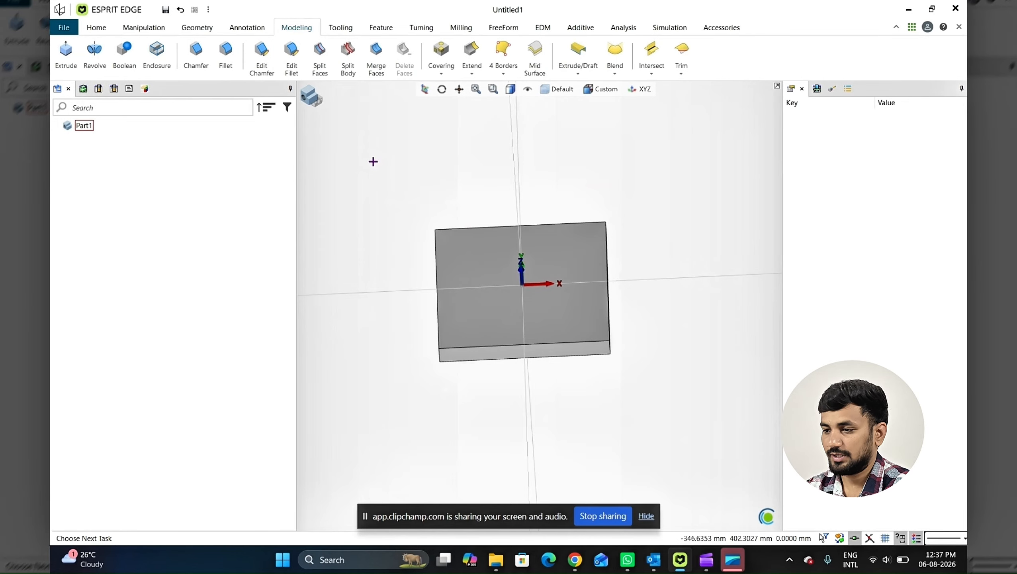
{"action": "middle_click_drag", "start_coordinate": [508, 287], "coordinate": [490, 277]}
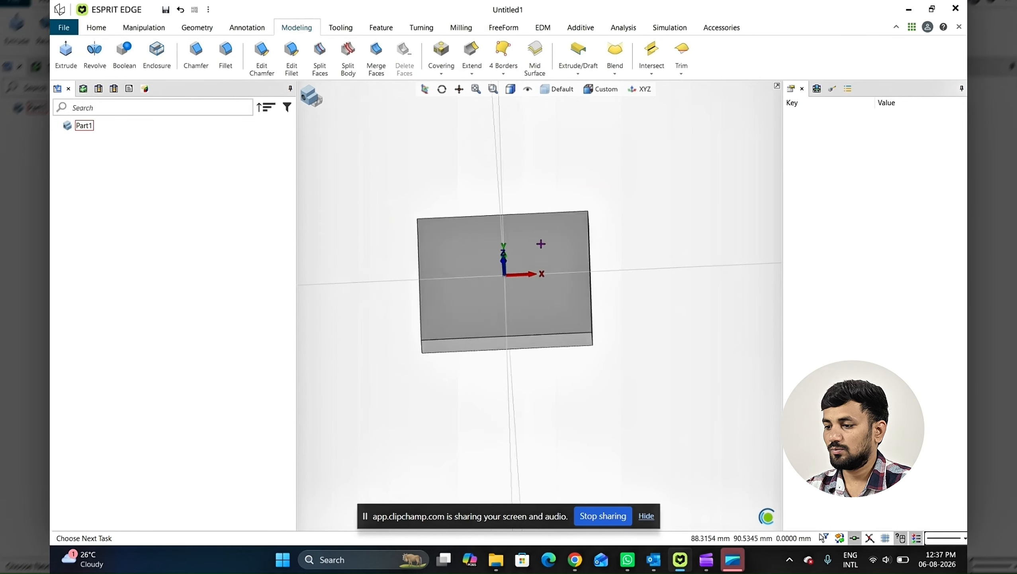
{"action": "middle_click_drag", "start_coordinate": [541, 244], "coordinate": [500, 284]}
{"action": "left_click", "coordinate": [500, 284]}
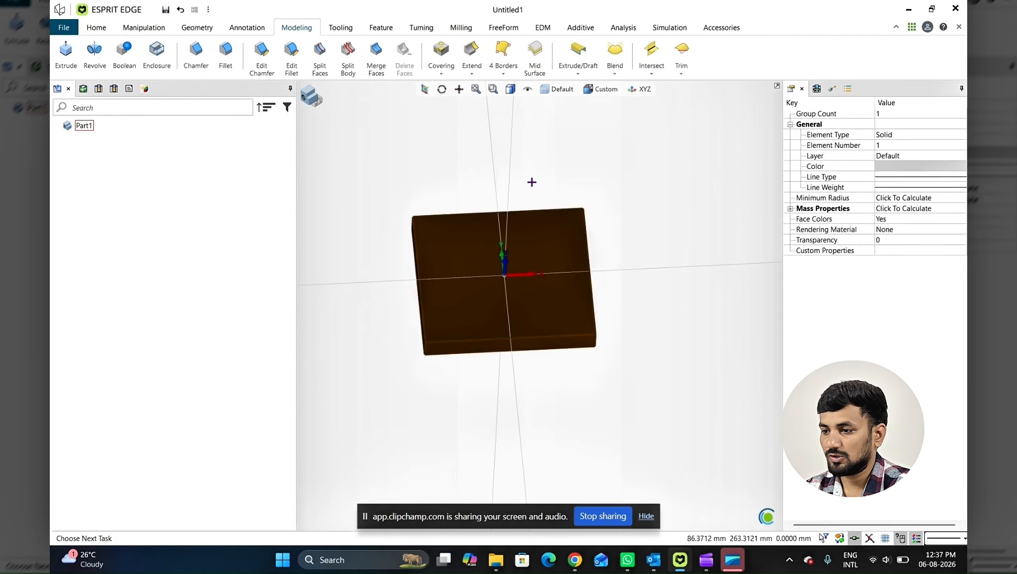
{"action": "left_click", "coordinate": [532, 182]}
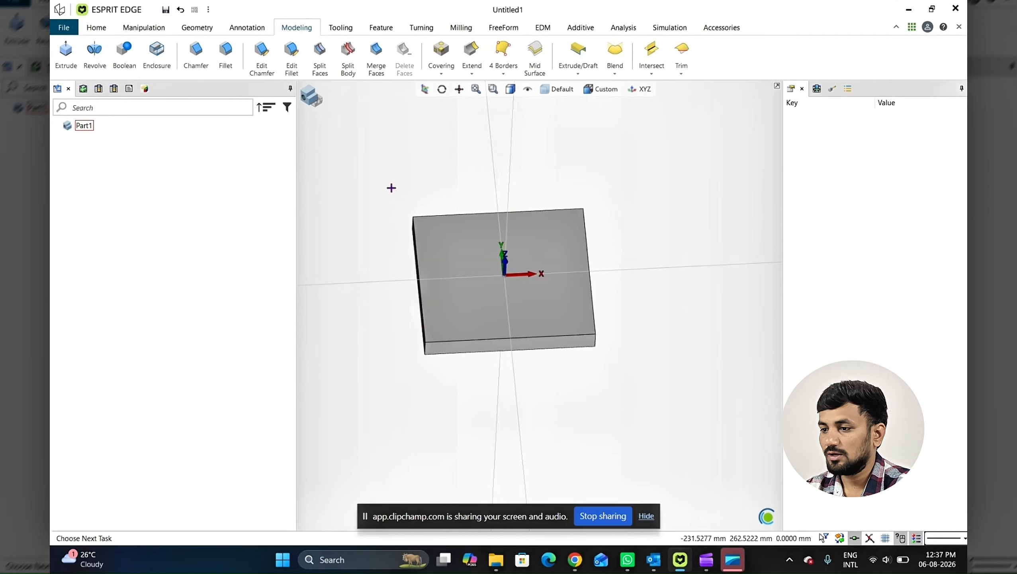
{"action": "left_click", "coordinate": [347, 61]}
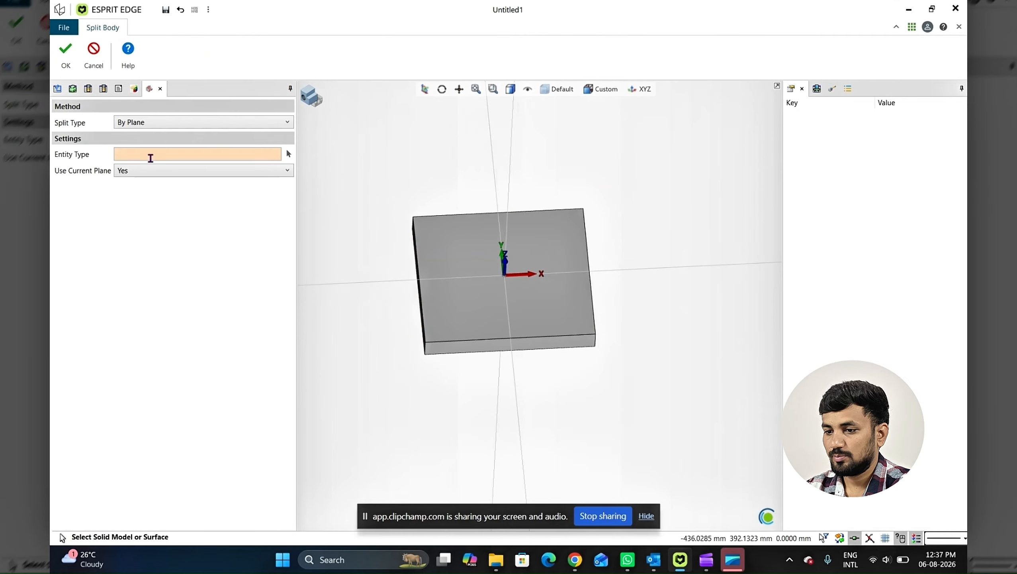